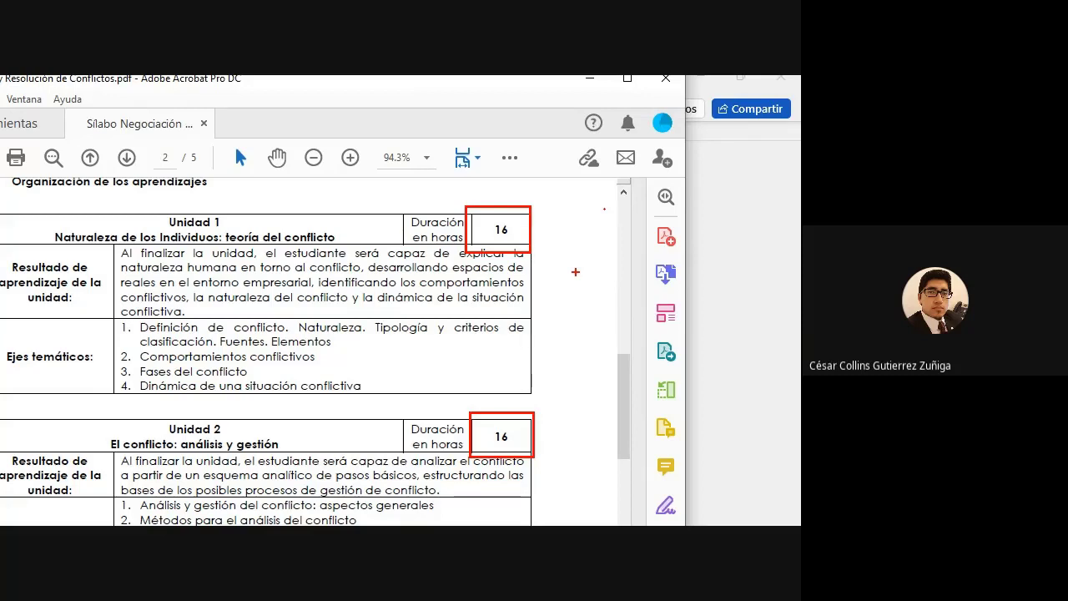
Draw a red double-headed arrow beside the Unidad 1 table and label its two ends A and B
mouse_move(746, 298)
left_mouse_down()
mouse_move(619, 277)
mouse_move(648, 304)
left_mouse_up()
left_click_drag(728, 276, 734, 309)
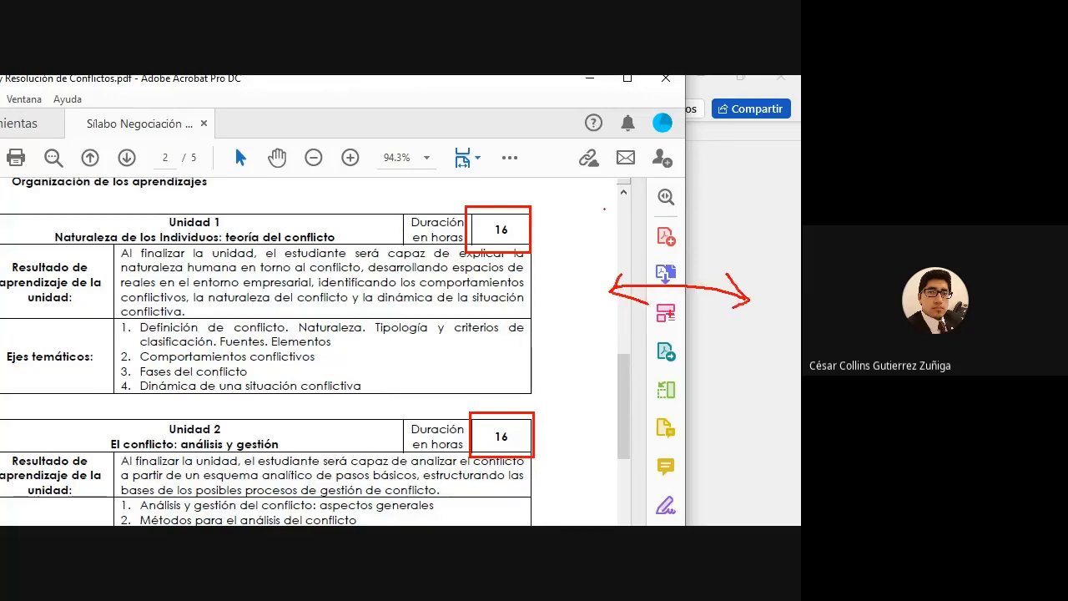
left_click_drag(584, 340, 612, 339)
left_click_drag(588, 332, 608, 332)
mouse_move(734, 324)
left_mouse_down()
mouse_move(733, 342)
mouse_move(754, 334)
mouse_move(721, 341)
left_mouse_up()
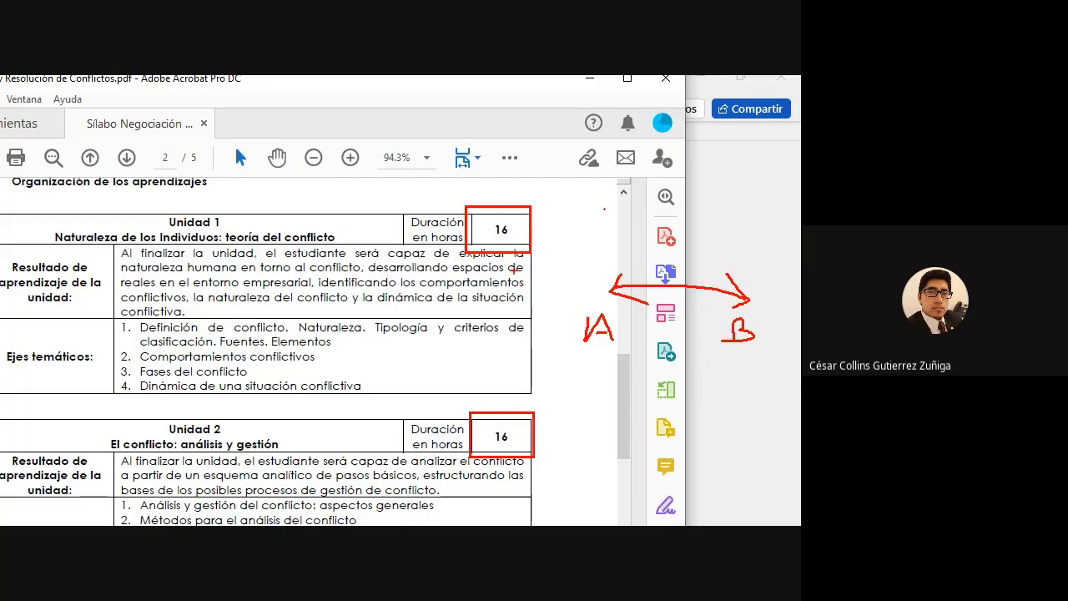
Review the duration in hours of Unidad 3 and Unidad 4 in the syllabus
scroll(602, 324, "down", 3)
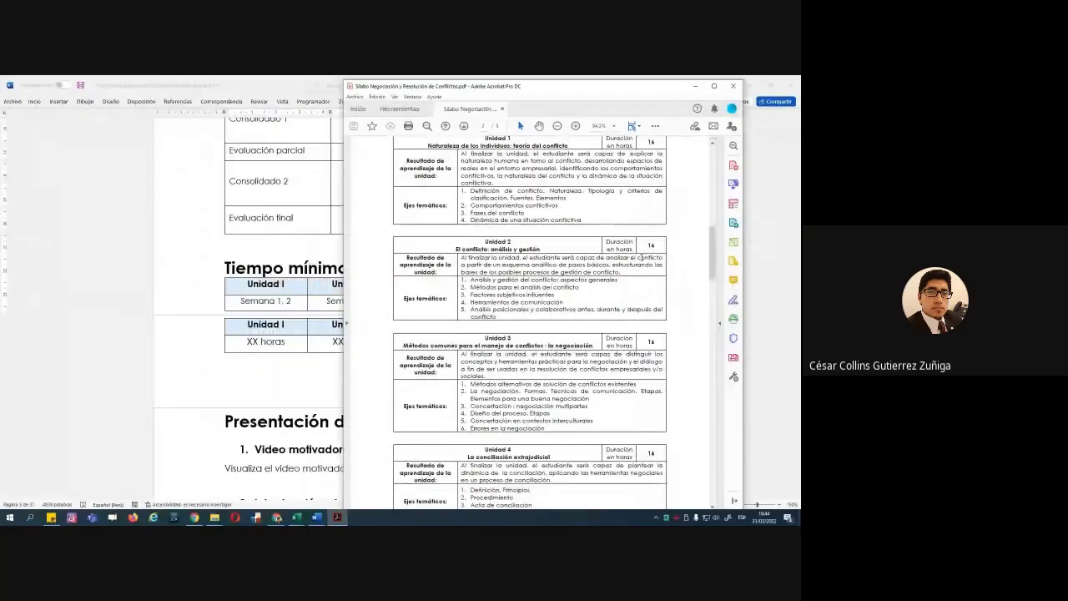
scroll(647, 301, "down", 2)
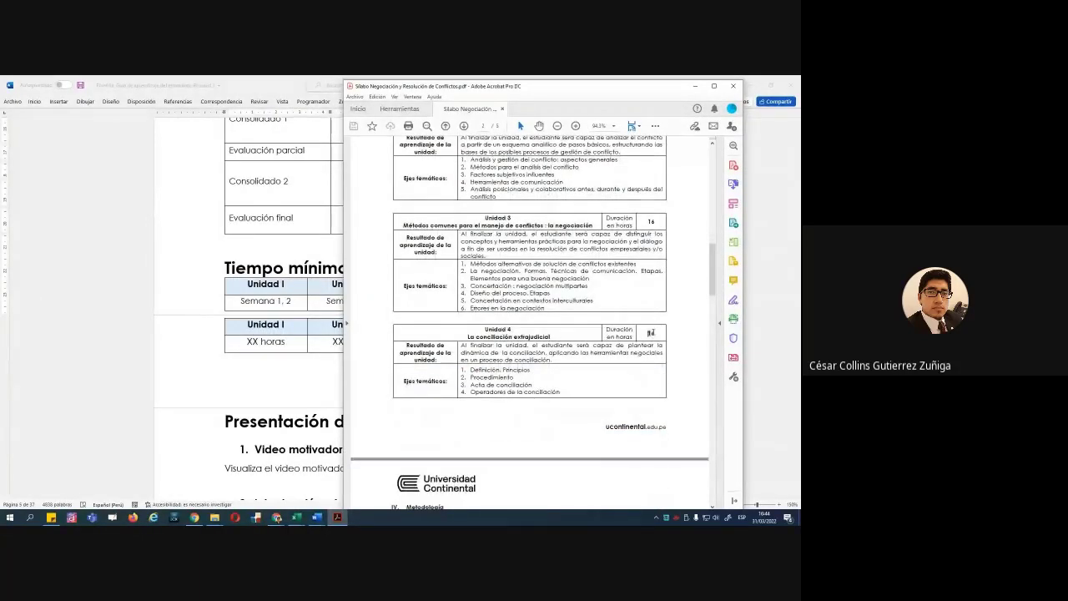
scroll(653, 334, "up", 2)
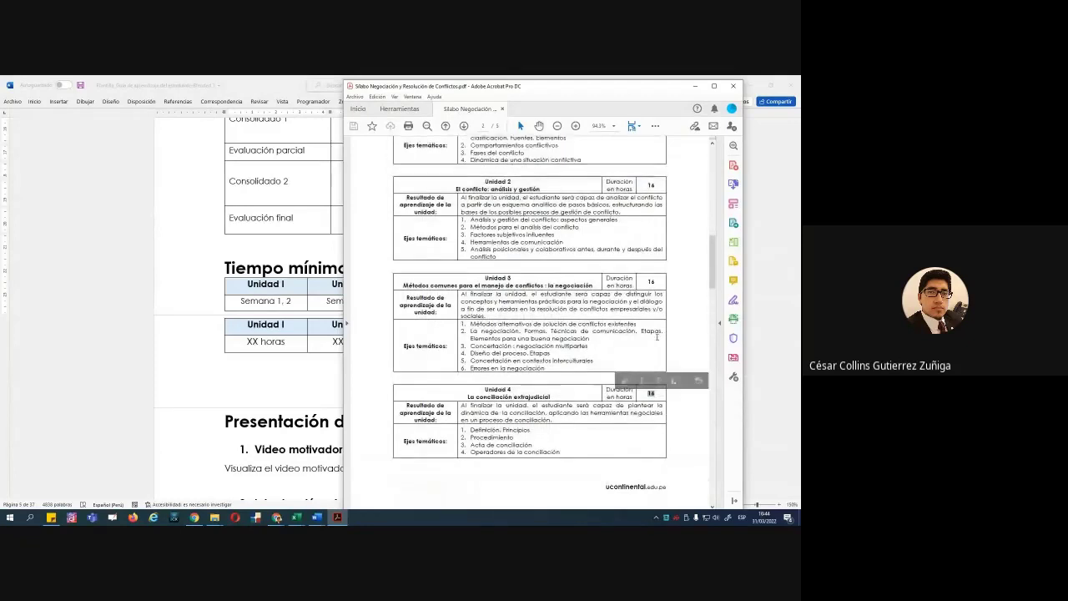
double_click(652, 281)
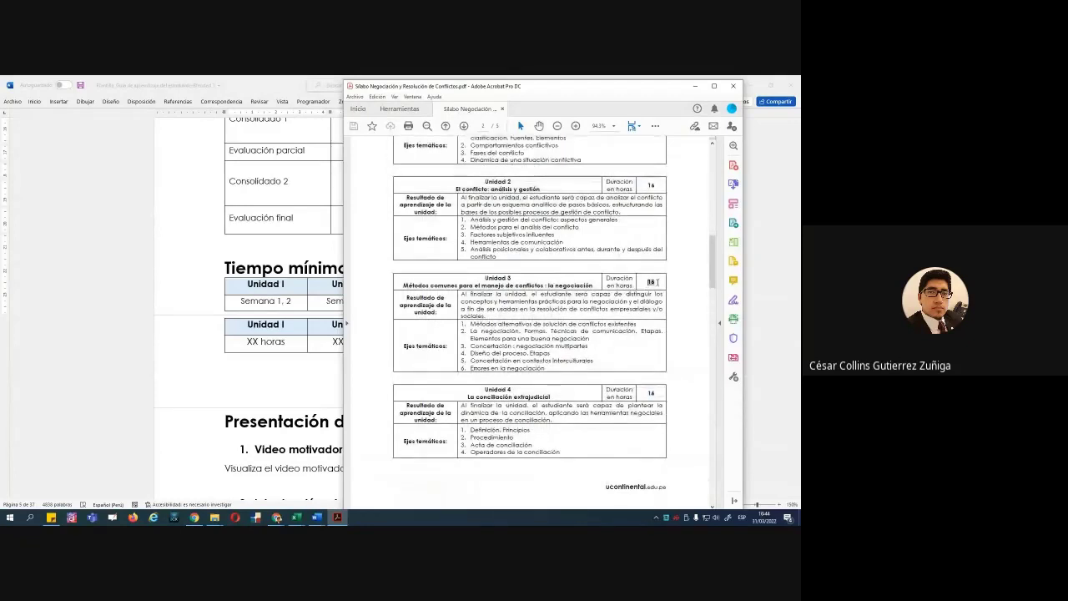
double_click(652, 392)
left_click_drag(626, 294, 663, 301)
scroll(649, 300, "up", 1)
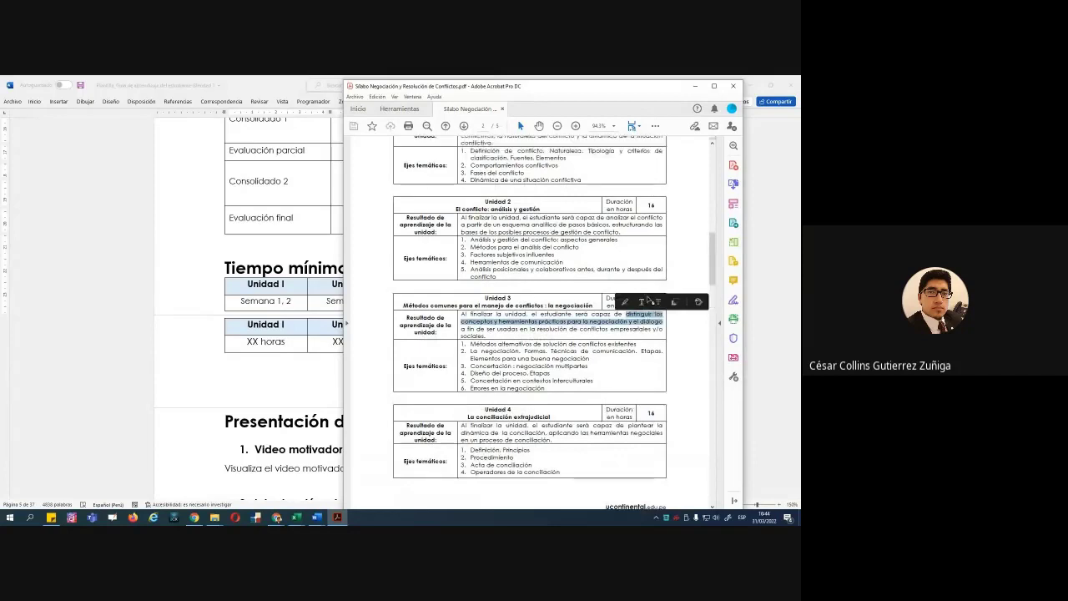
Review the duration in hours of Unidad 1 and Unidad 2, continuing down to the remaining units
scroll(649, 300, "up", 3)
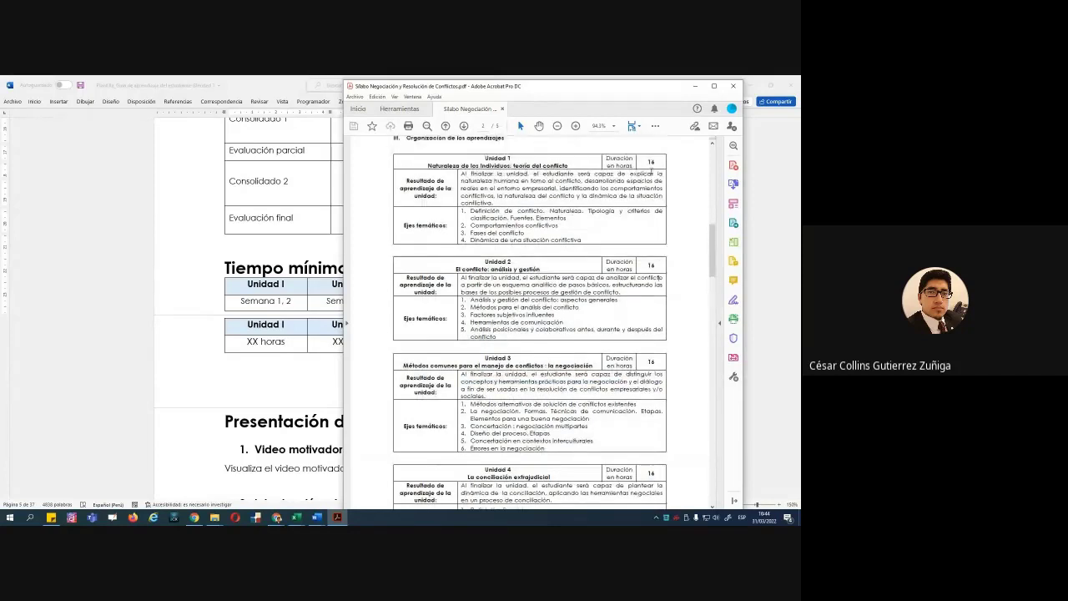
double_click(649, 160)
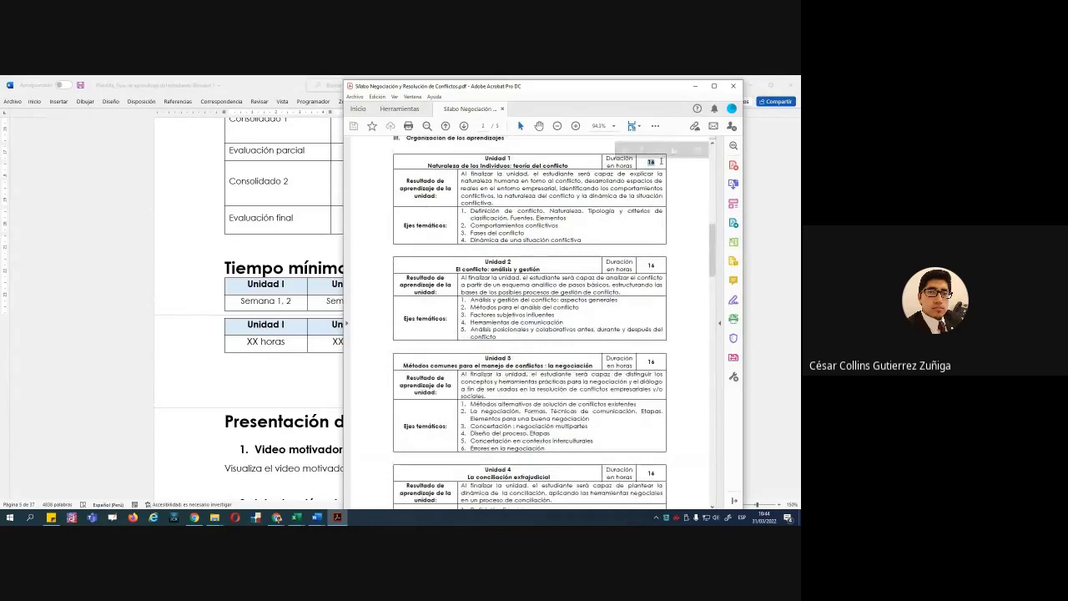
double_click(663, 267)
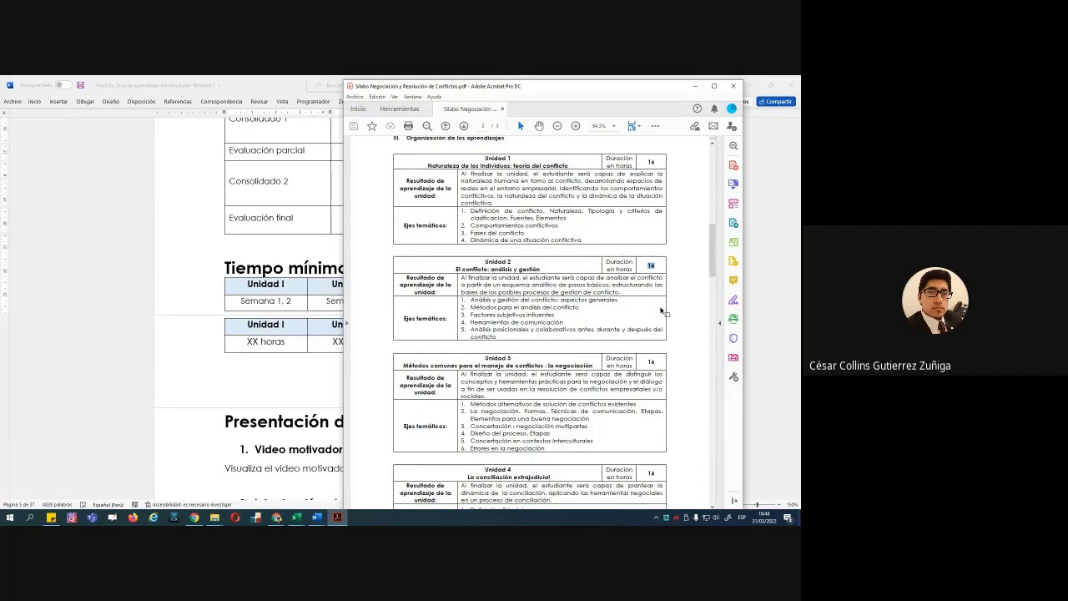
left_click(651, 264)
scroll(677, 307, "down", 1)
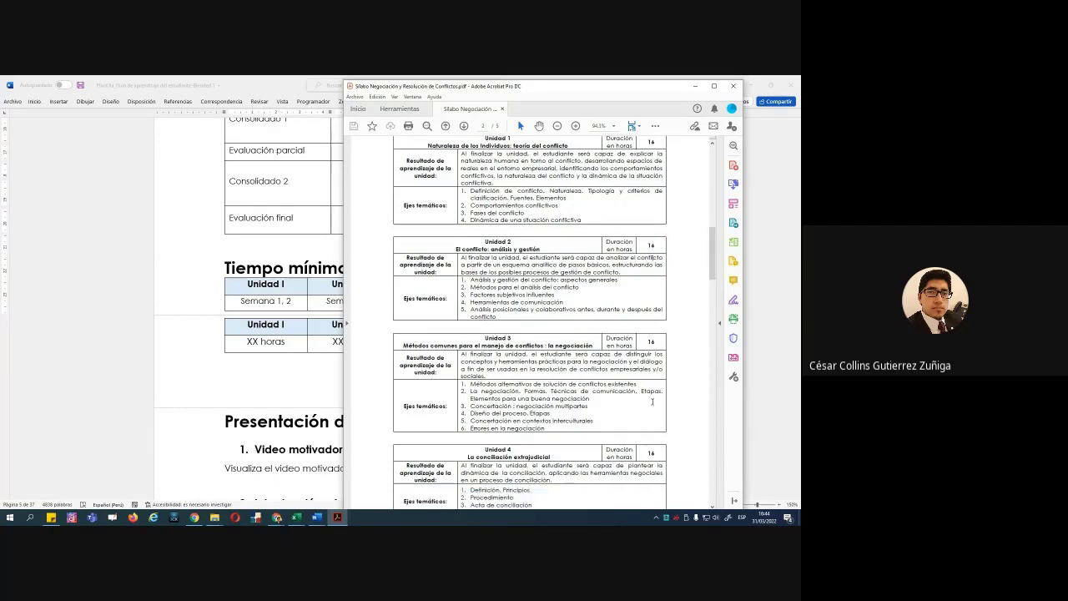
scroll(653, 401, "down", 1)
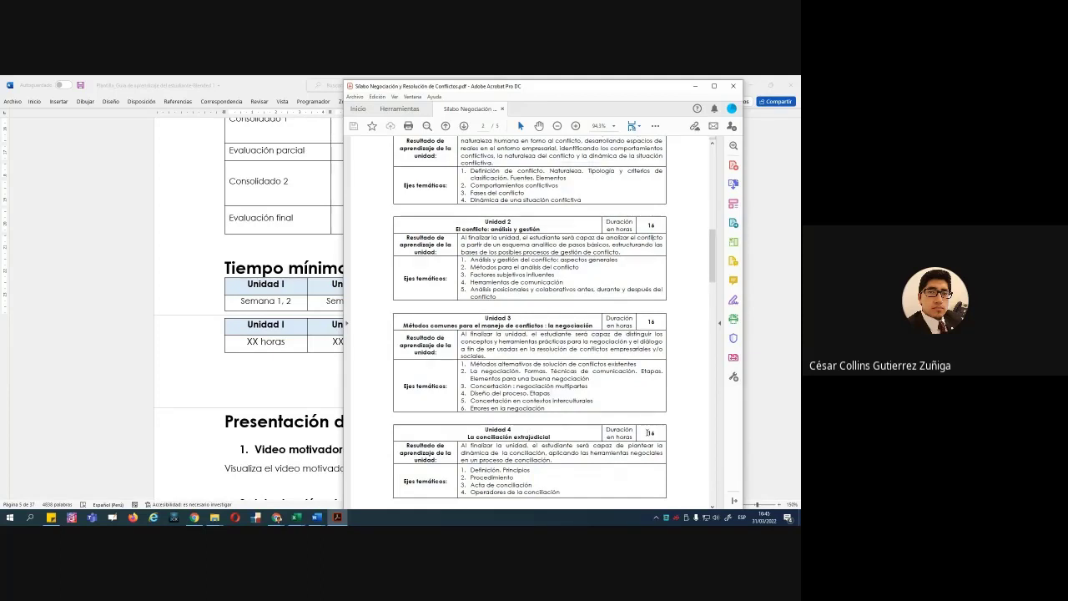
Switch to the Word guide template and examine the Video motivador item under Presentación de la asignatura
key("alt+Tab")
scroll(349, 359, "down", 3)
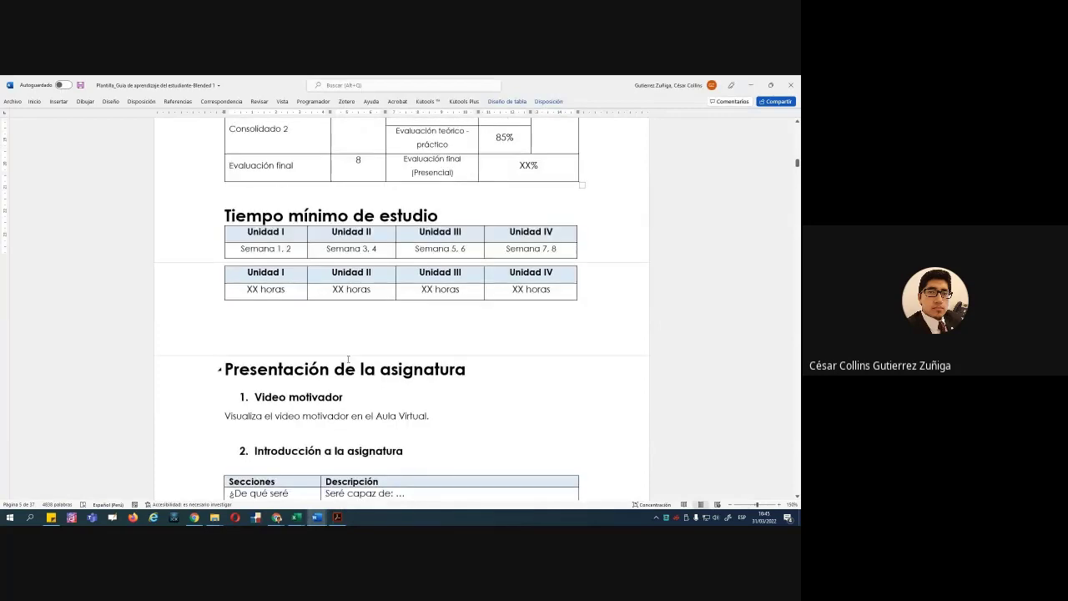
scroll(349, 359, "down", 8)
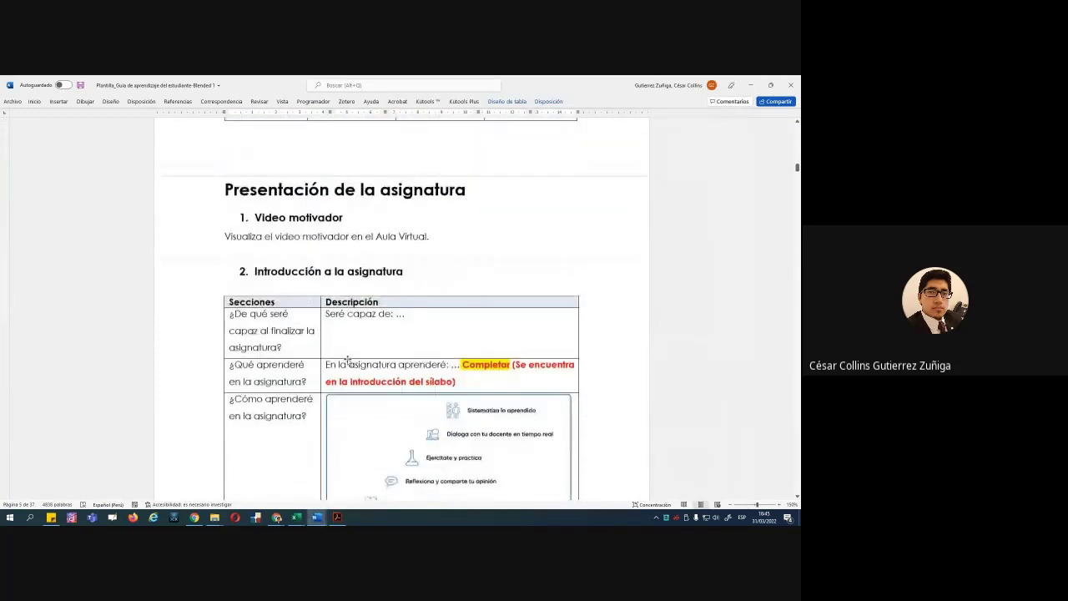
scroll(348, 360, "up", 1)
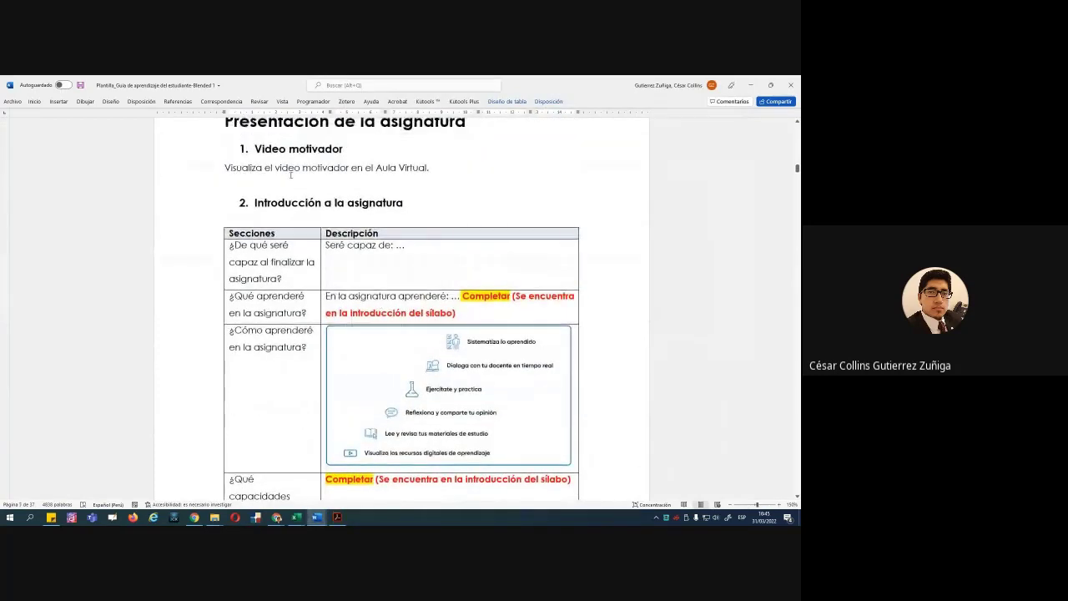
left_click_drag(423, 168, 247, 149)
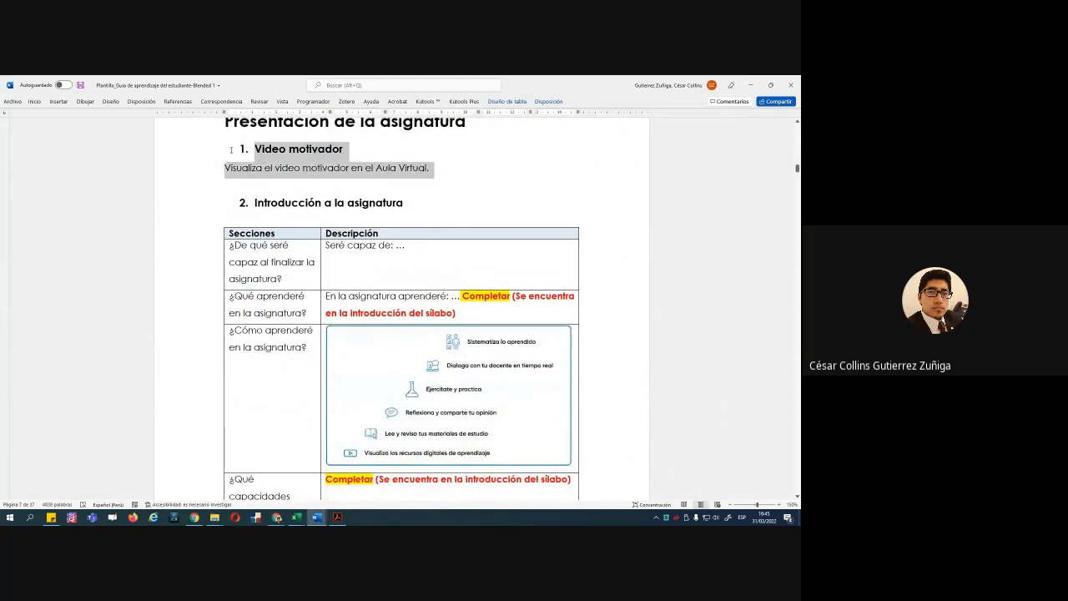
left_click(267, 192)
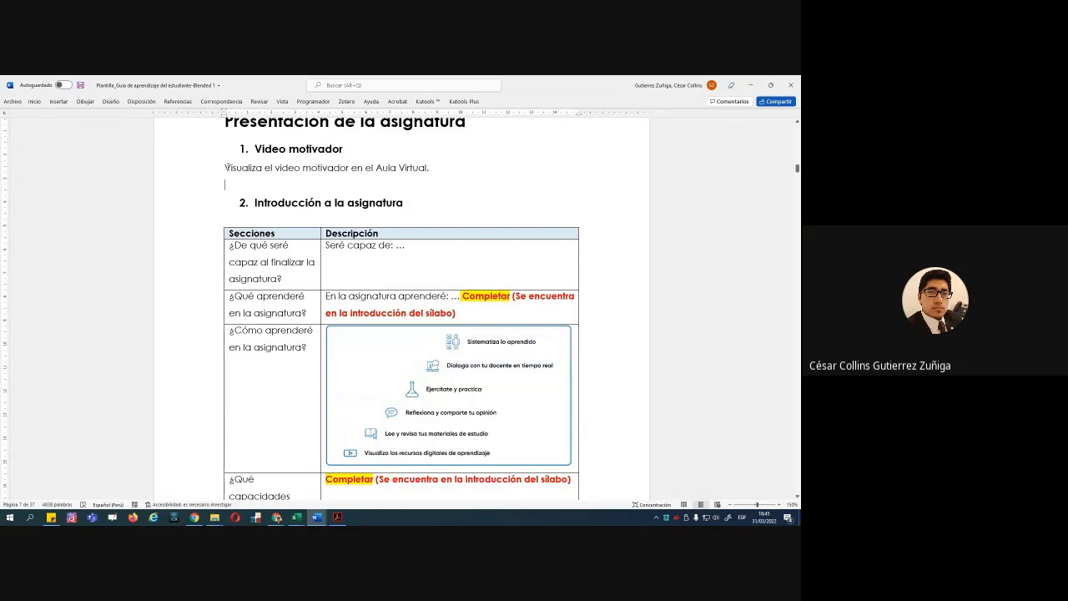
left_click_drag(225, 167, 429, 168)
left_click(599, 267)
Examine the Introducción a la asignatura table, including the text to complete in the ¿Qué aprenderé en la asignatura? row
scroll(599, 267, "down", 3)
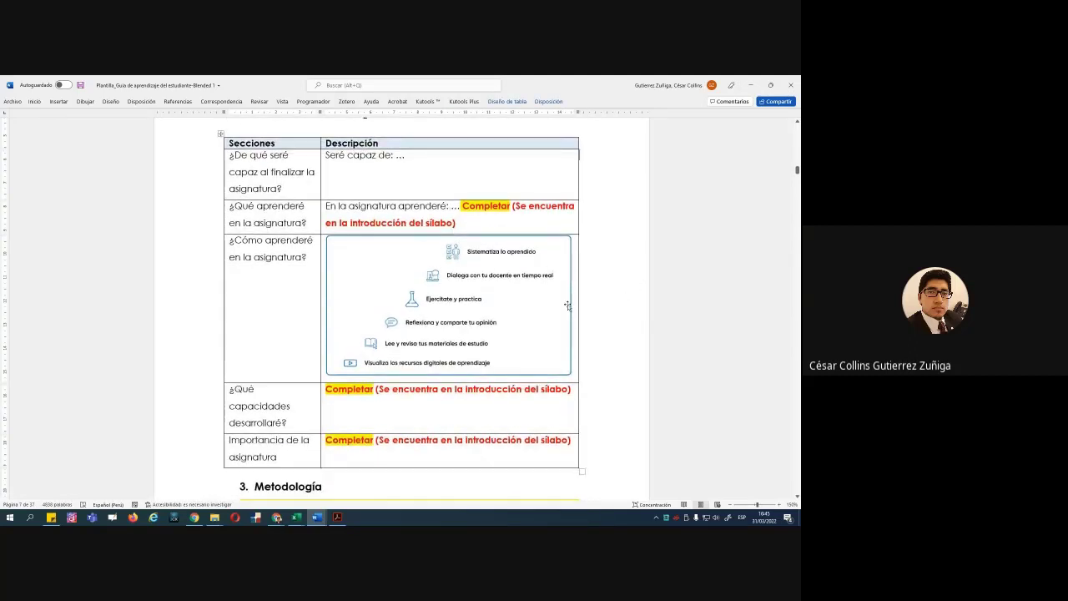
scroll(567, 304, "down", 2)
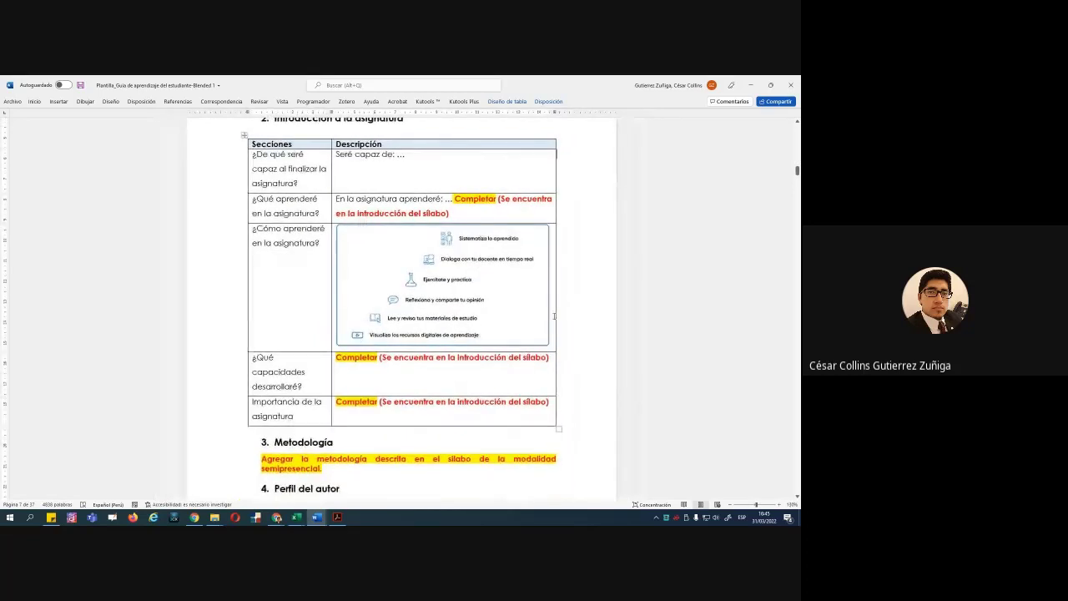
scroll(585, 309, "down", 1)
scroll(592, 313, "up", 1)
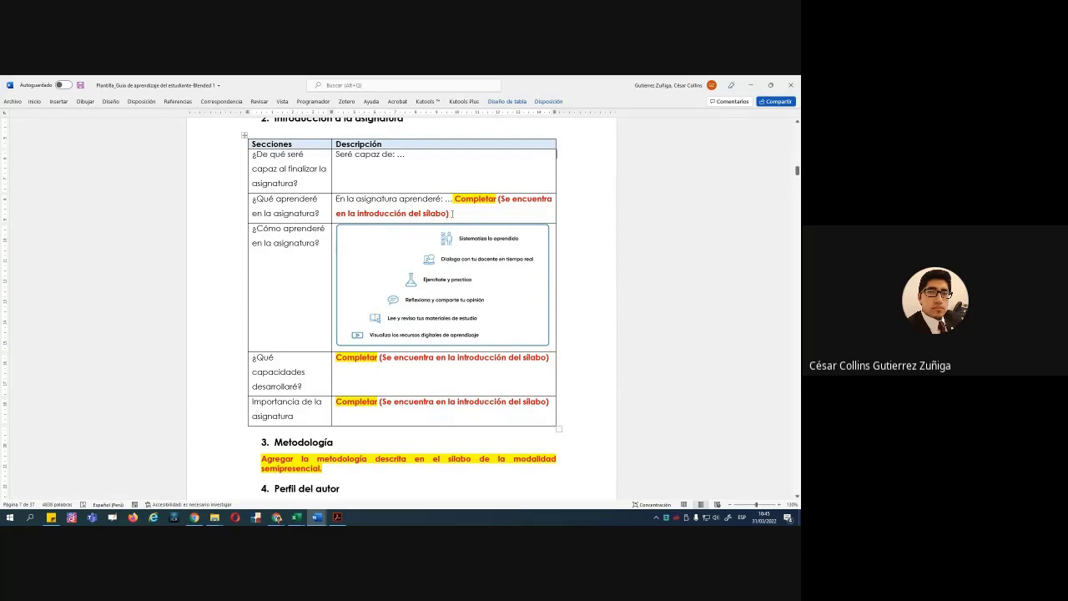
left_click_drag(451, 214, 455, 200)
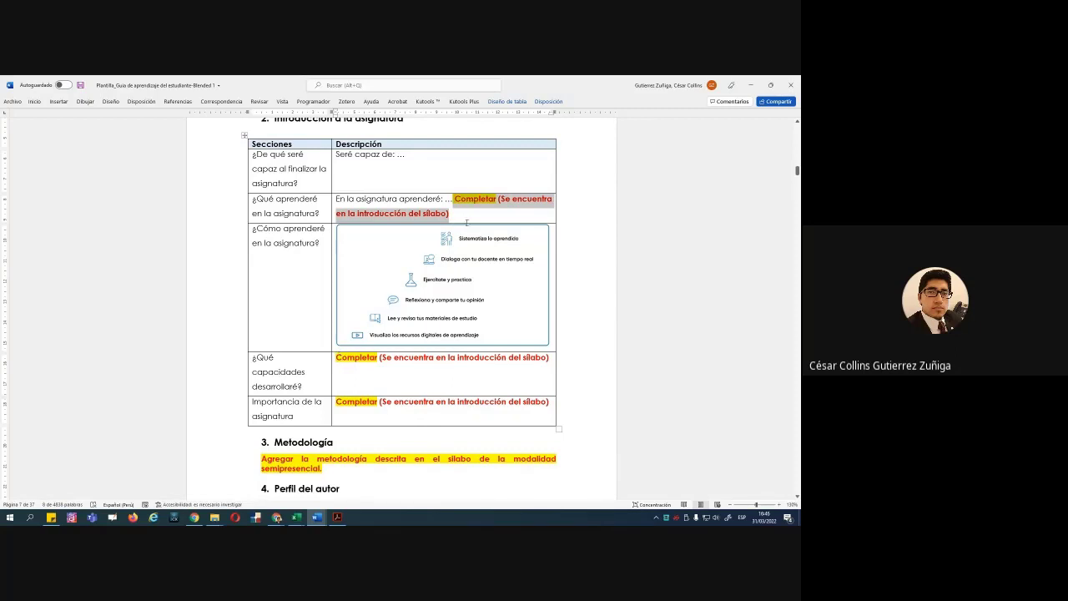
scroll(467, 222, "up", 3)
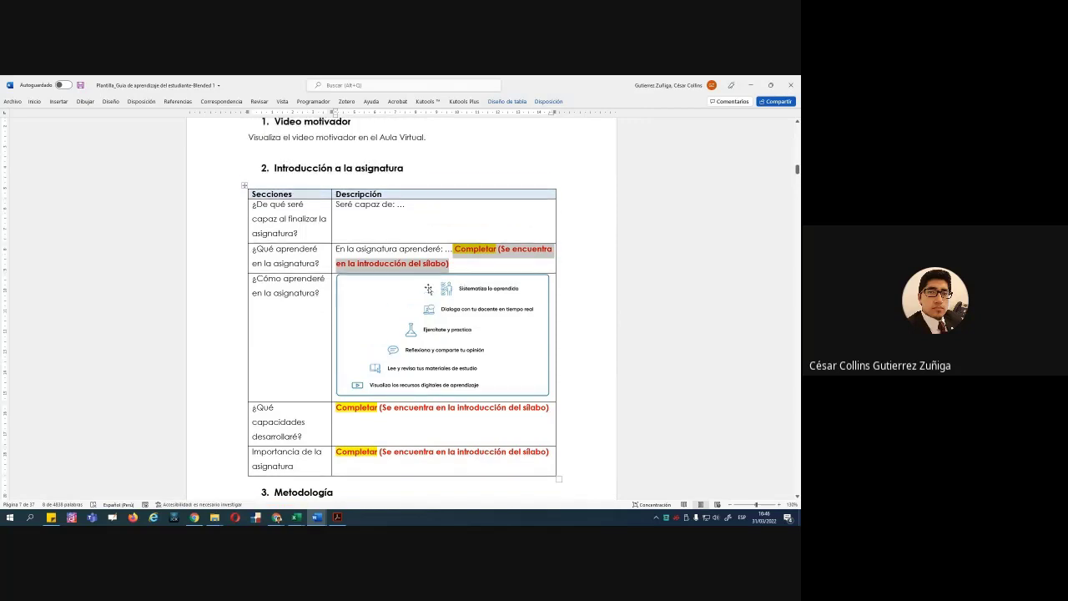
scroll(429, 288, "down", 3)
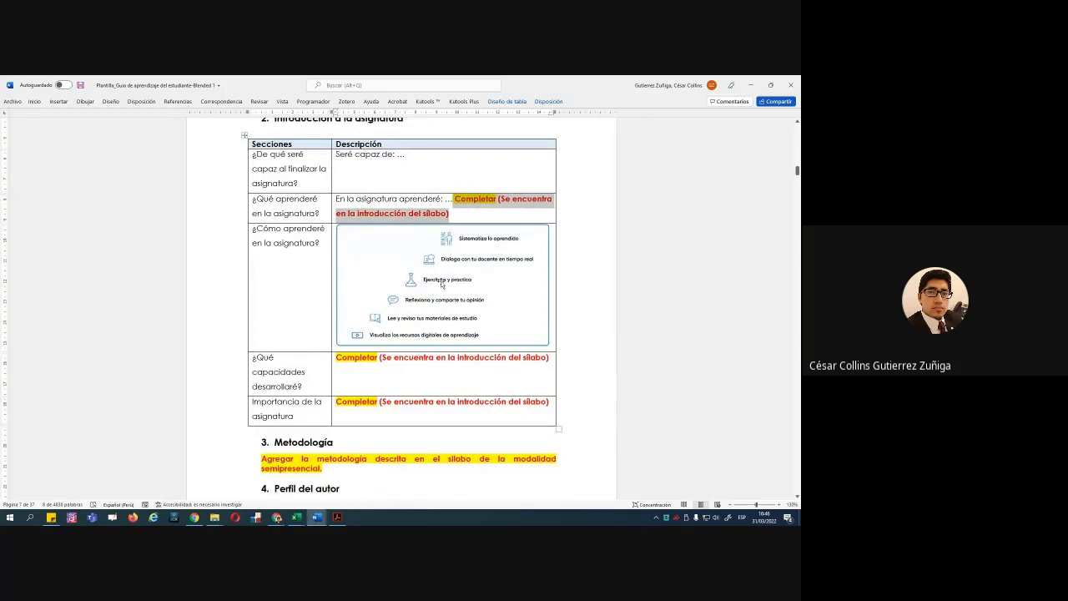
left_click(365, 156)
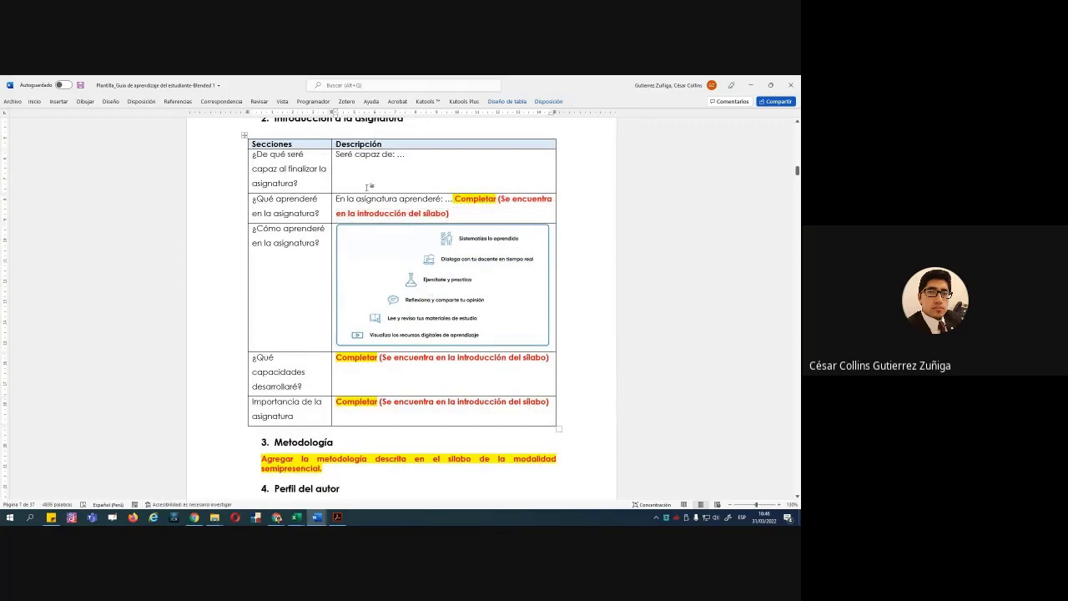
scroll(412, 239, "up", 1)
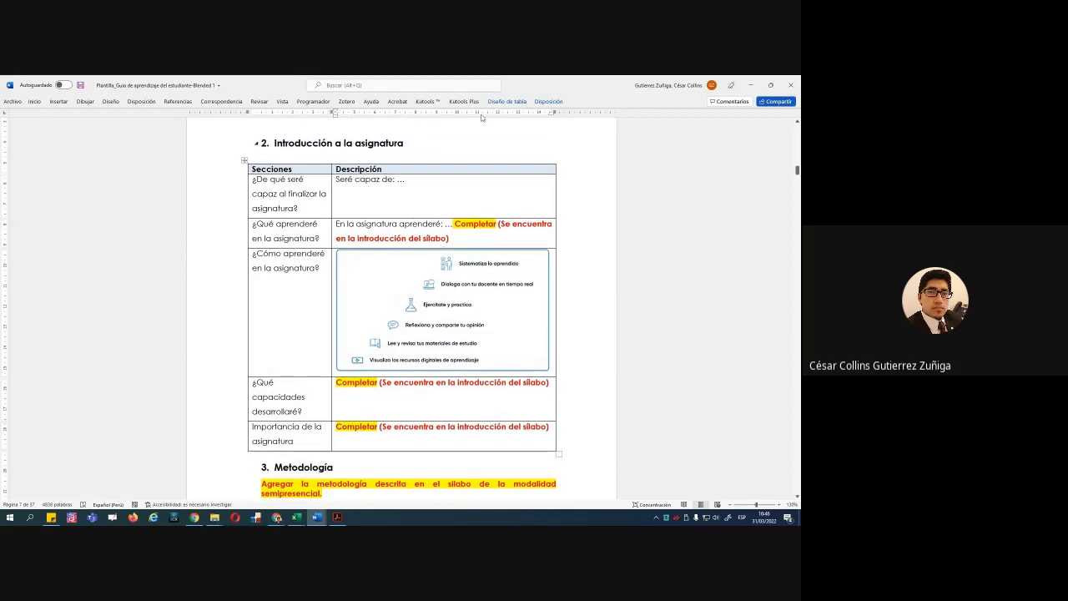
Switch to the syllabus in Acrobat, go to its Introducción section and move the window to uncover more of the template's table
left_click(337, 517)
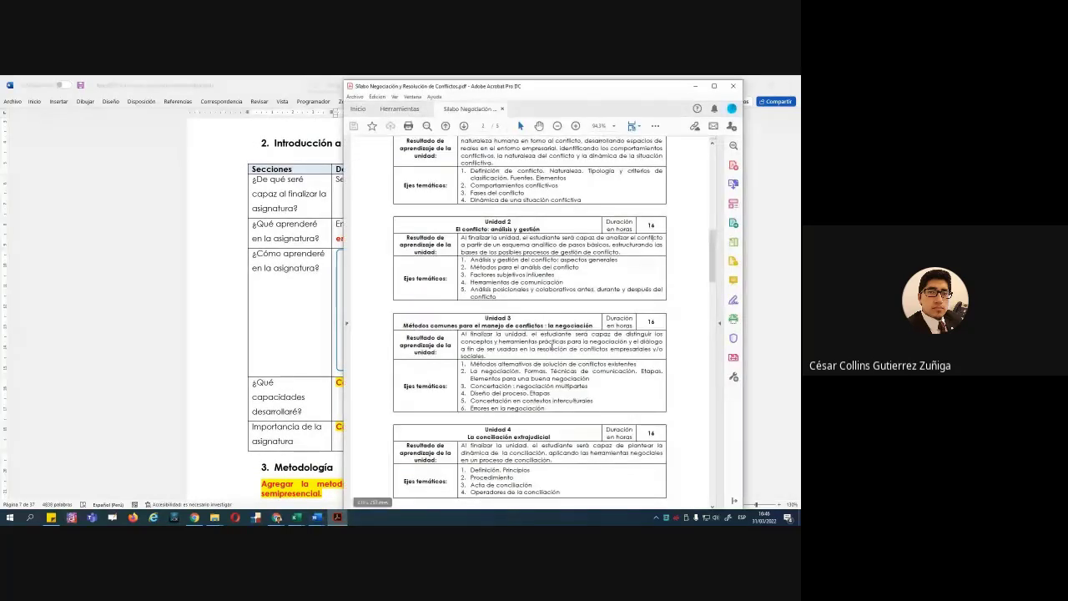
scroll(605, 452, "up", 10)
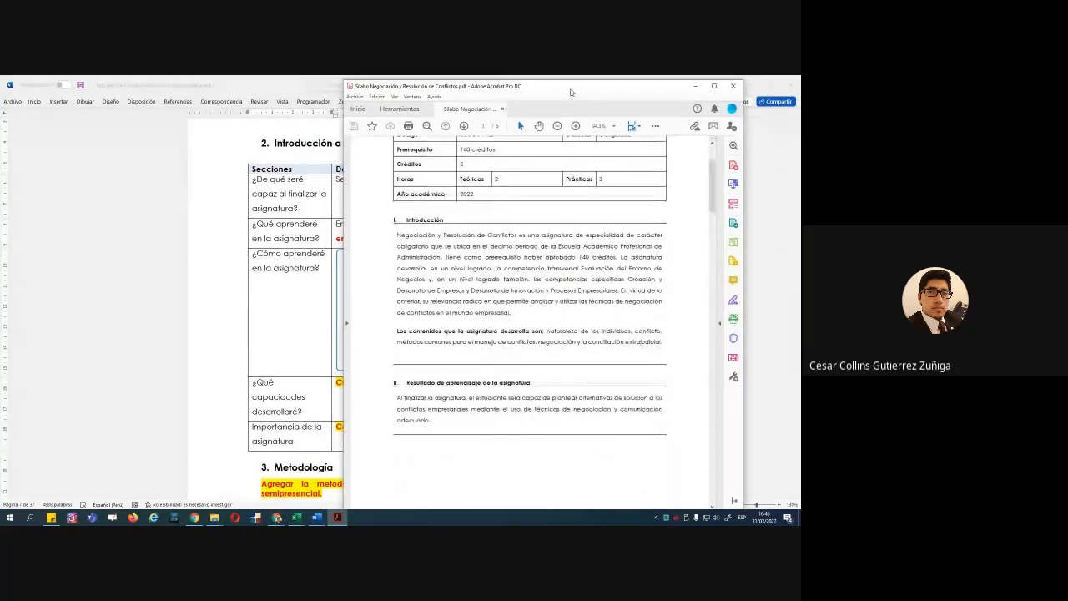
left_click_drag(572, 90, 627, 89)
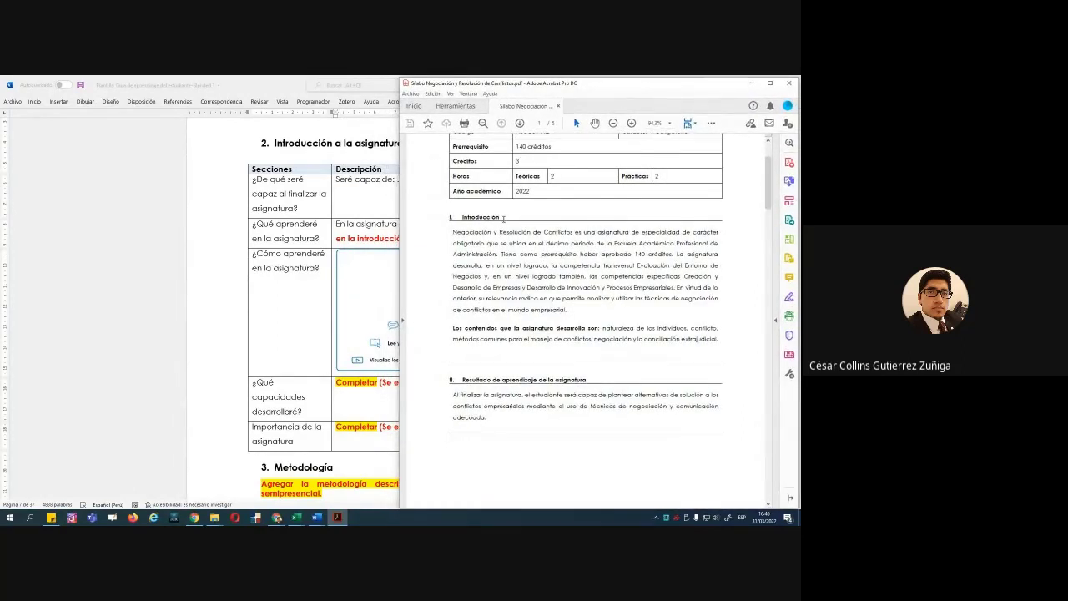
Compare the template's Introducción a la asignatura table in Word with the Introducción section of the syllabus in Acrobat
left_click(313, 199)
left_click_drag(313, 199, 408, 436)
left_click(596, 234)
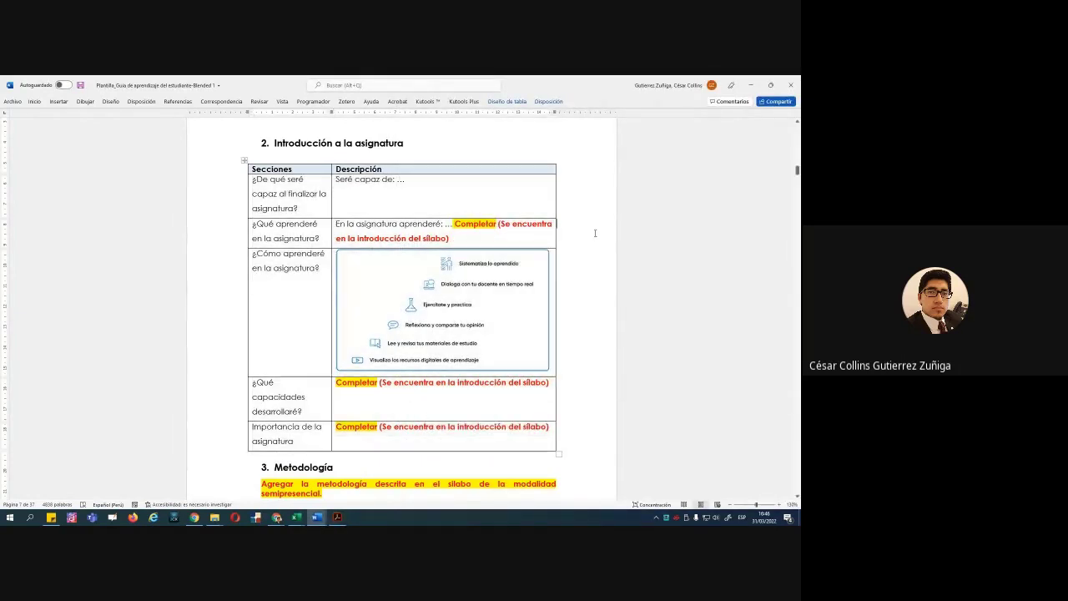
key("alt+Tab")
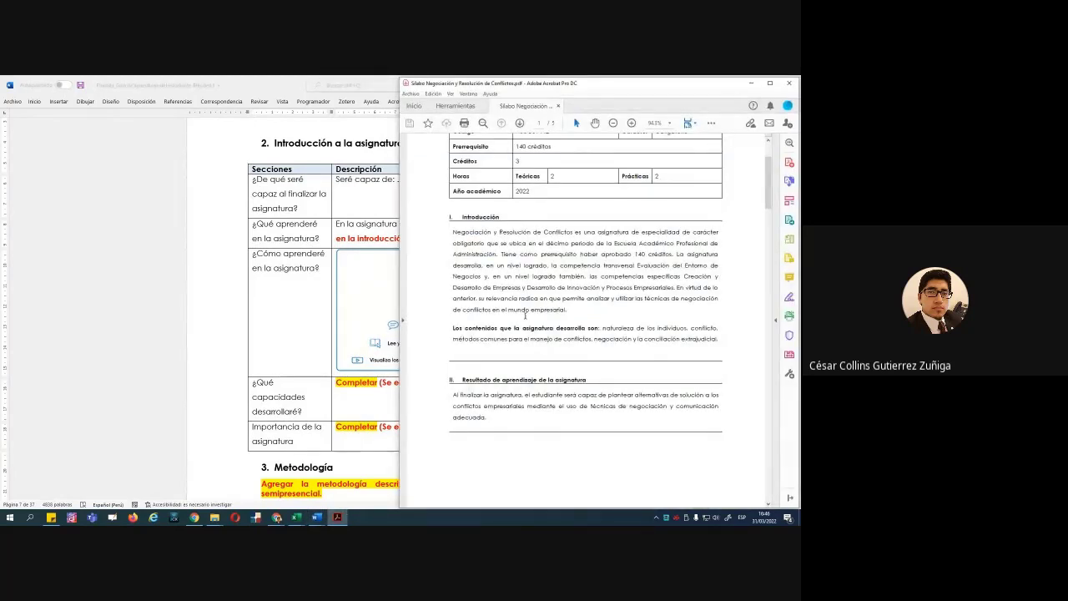
Check the template's Metodología item in Word, then find the Metodología section in the Acrobat syllabus and mark its heading with a red box and arrow
left_click(319, 332)
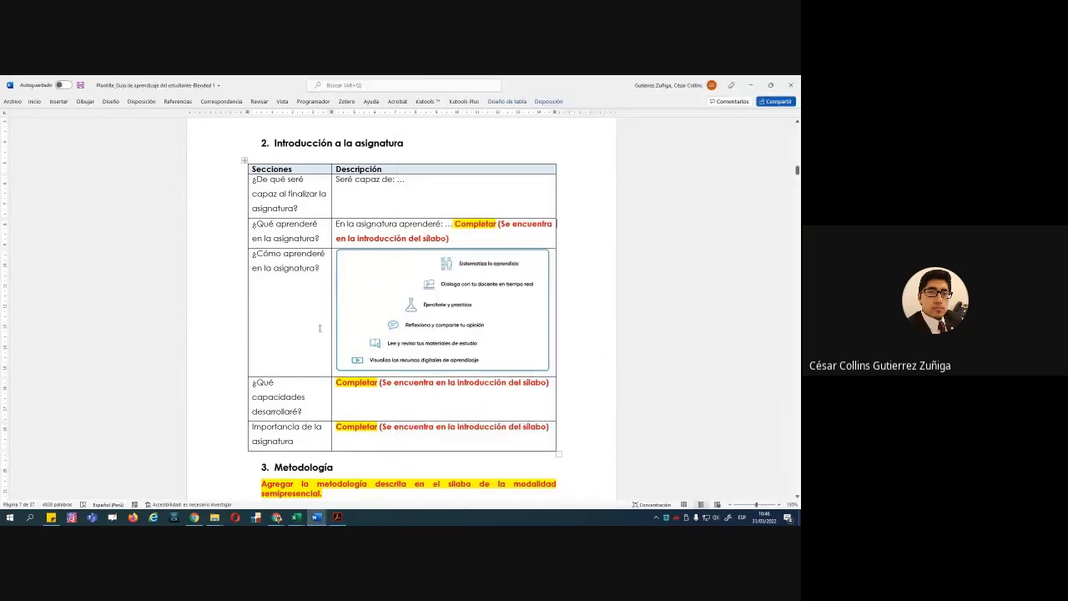
scroll(319, 331, "down", 3)
scroll(318, 328, "down", 1)
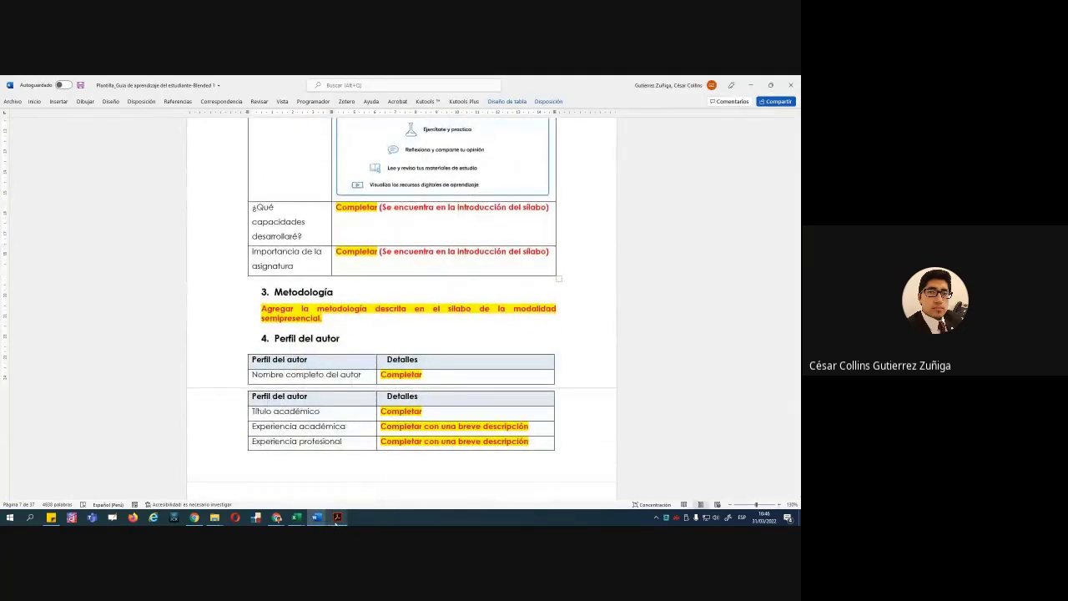
left_click(337, 517)
scroll(569, 368, "down", 5)
scroll(568, 368, "down", 10)
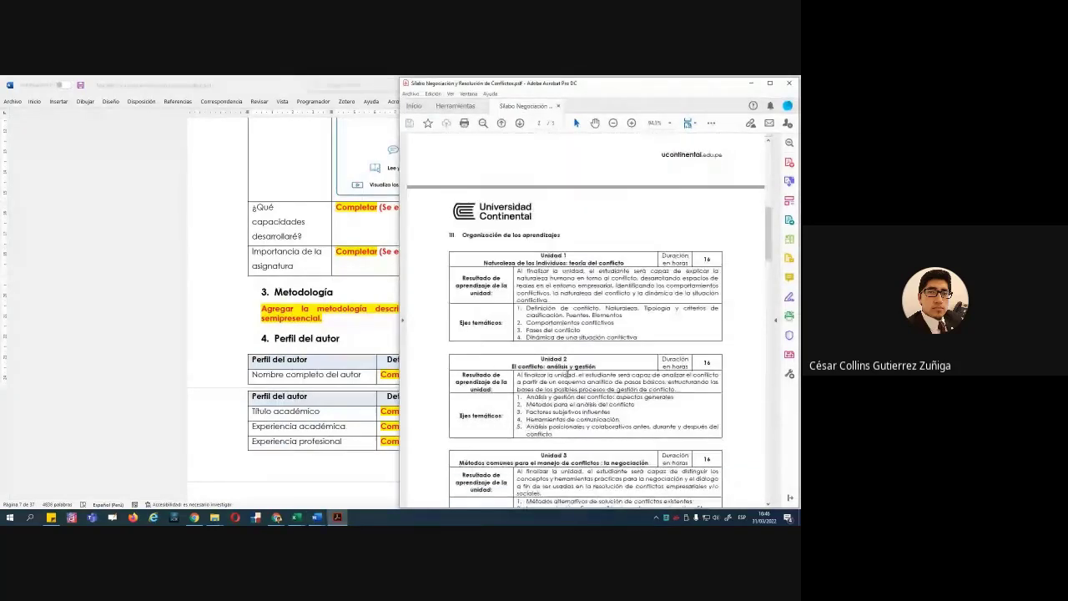
scroll(613, 358, "down", 2)
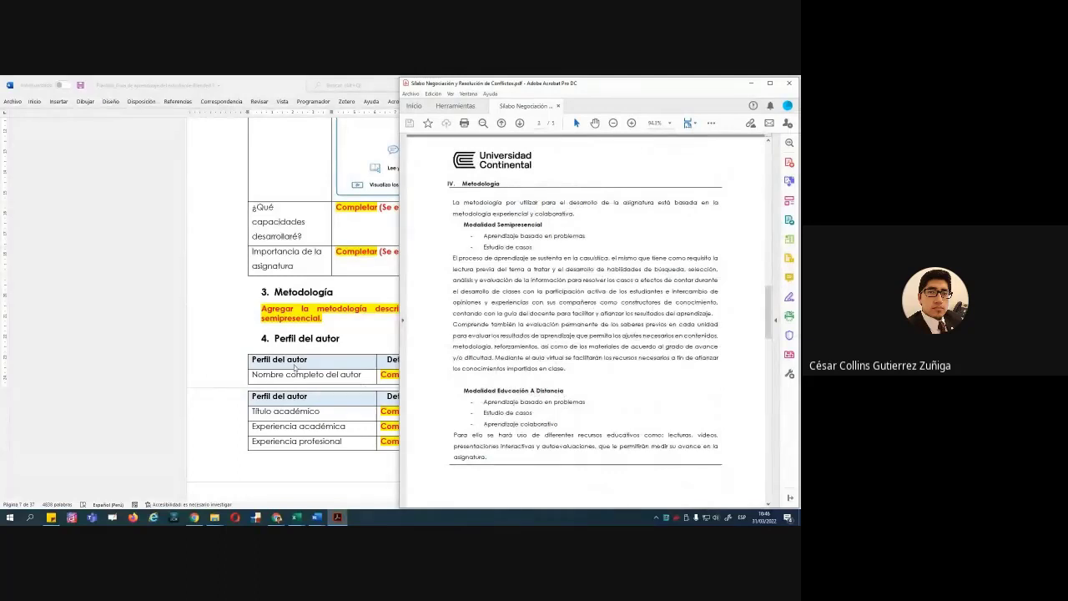
mouse_move(442, 175)
left_mouse_down()
mouse_move(525, 192)
mouse_move(602, 157)
left_mouse_up()
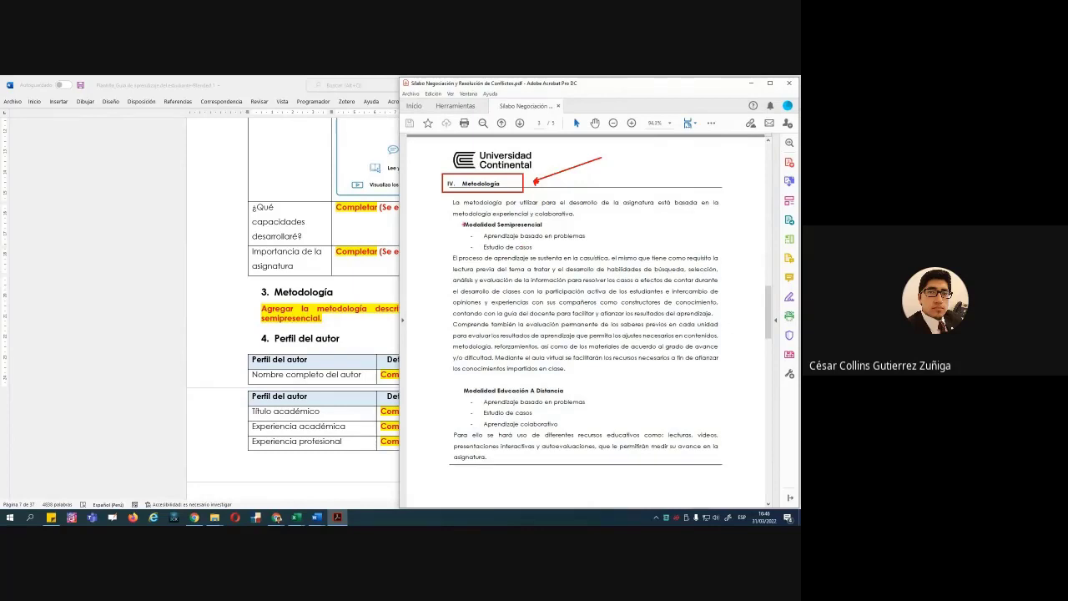
Mark the Modalidad Semipresencial and Modalidad Educación A Distancia headings and the semipresencial paragraphs in the syllabus, then clear the red annotations
mouse_move(451, 215)
left_mouse_down()
mouse_move(560, 235)
mouse_move(613, 209)
left_mouse_up()
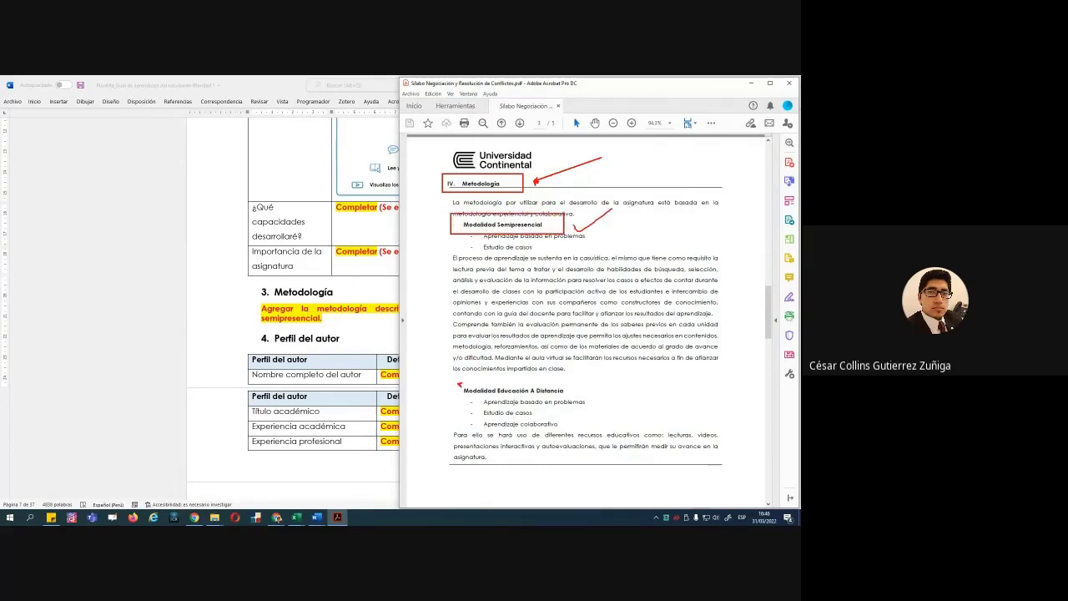
left_click_drag(457, 385, 426, 351)
left_click_drag(462, 381, 583, 405)
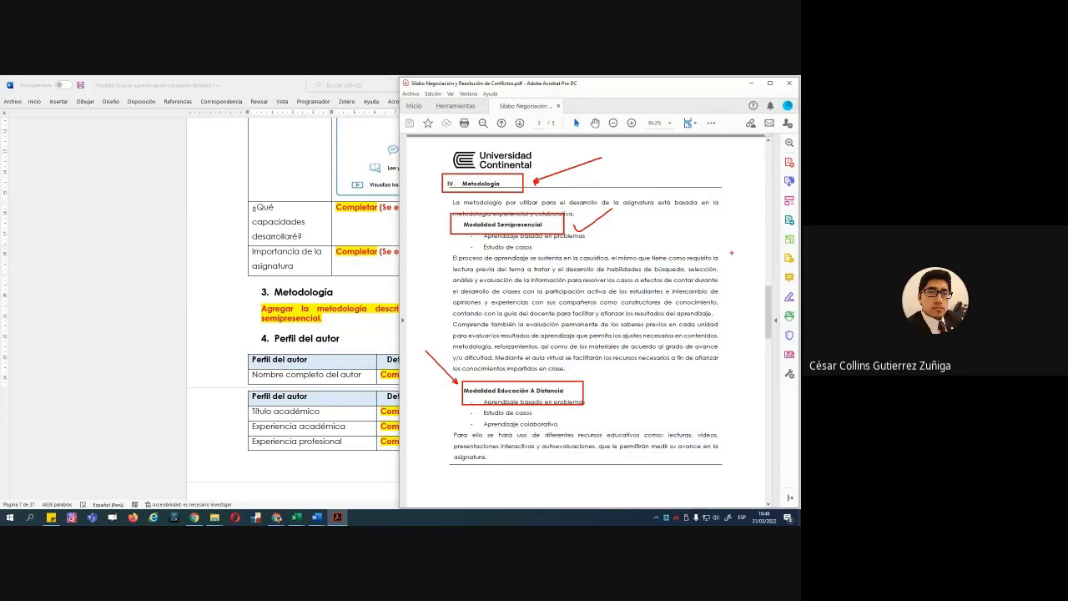
mouse_move(719, 248)
left_mouse_down()
mouse_move(734, 320)
mouse_move(724, 362)
left_mouse_up()
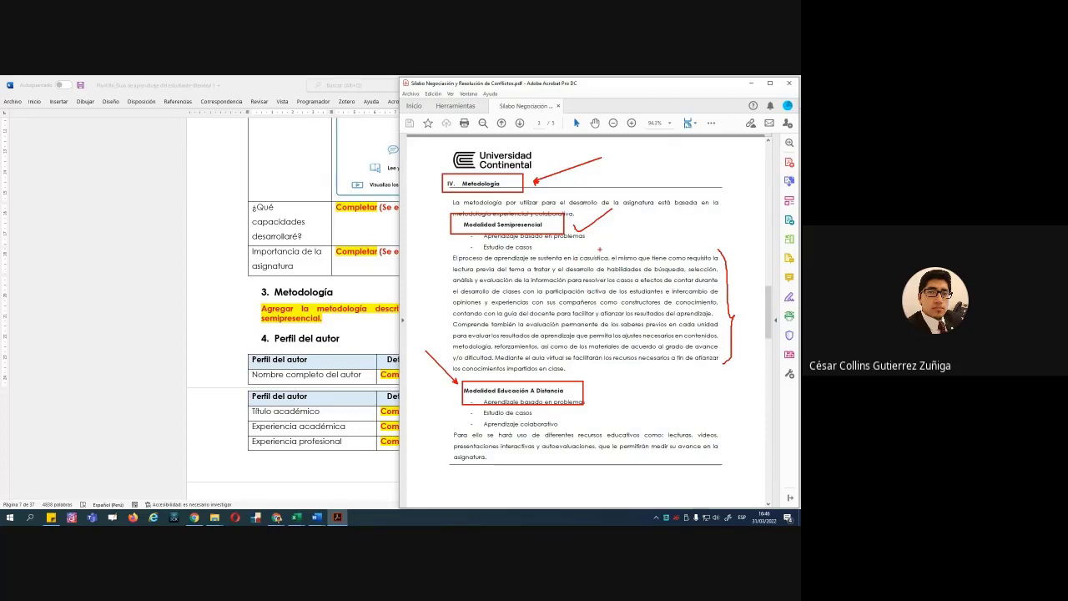
left_click_drag(600, 249, 645, 224)
mouse_move(575, 428)
left_mouse_down()
mouse_move(582, 440)
mouse_move(623, 410)
left_mouse_up()
key("Escape")
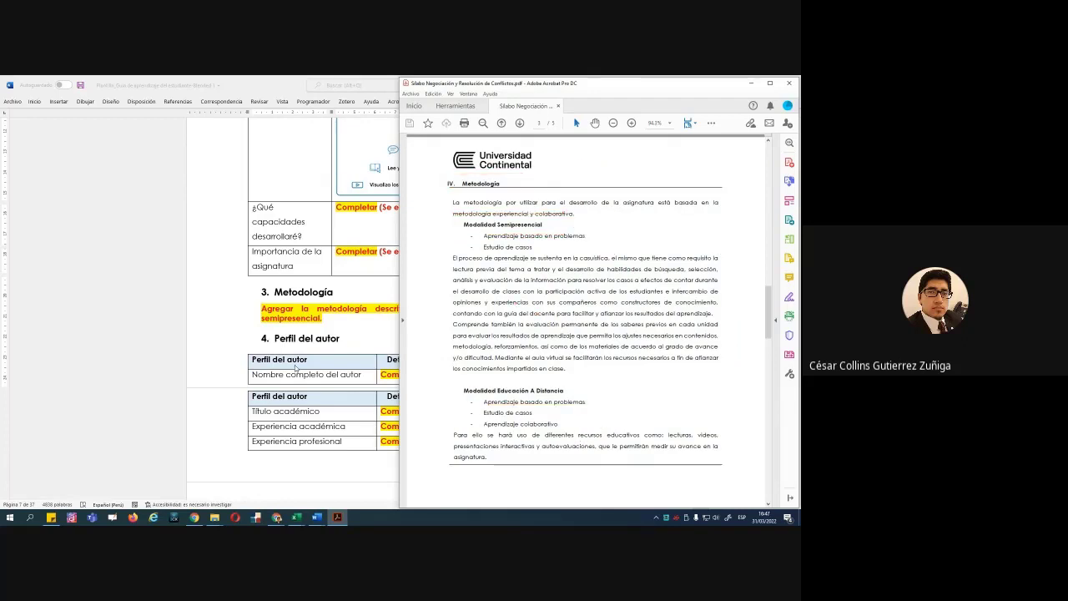
Return to the Word template and examine the Perfil del autor tables, highlighting "breve descripción" in the Experiencia académica row
left_click(353, 360)
scroll(452, 370, "down", 3)
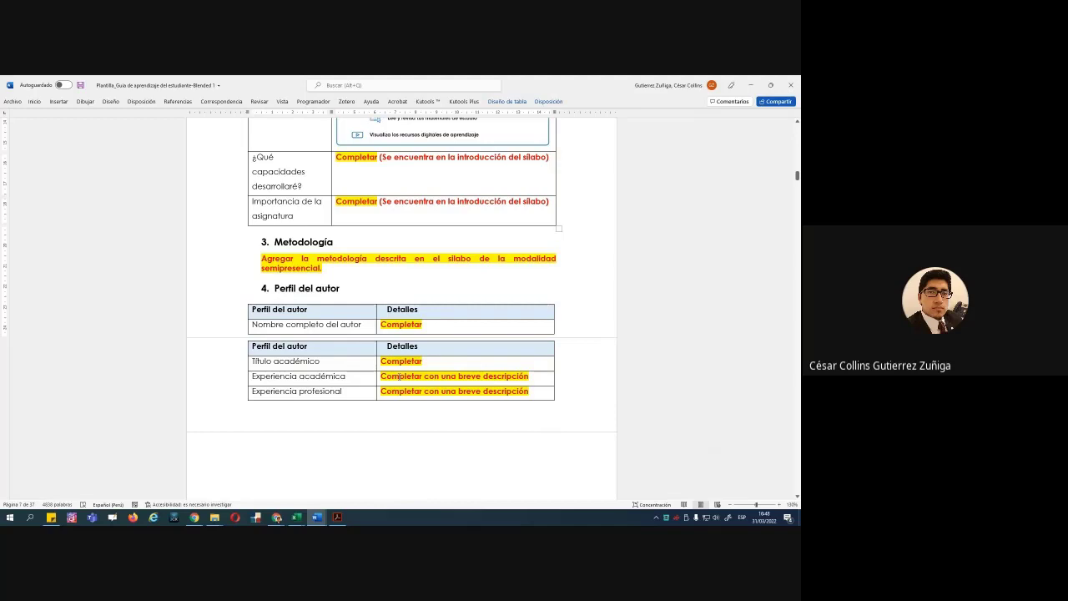
left_click_drag(458, 377, 540, 384)
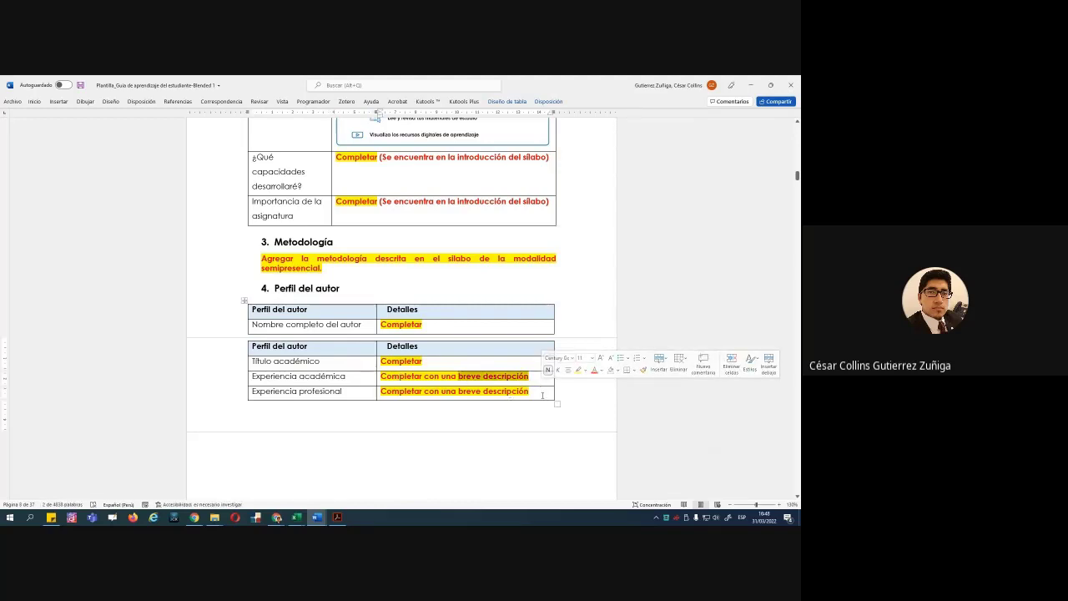
left_click(582, 394)
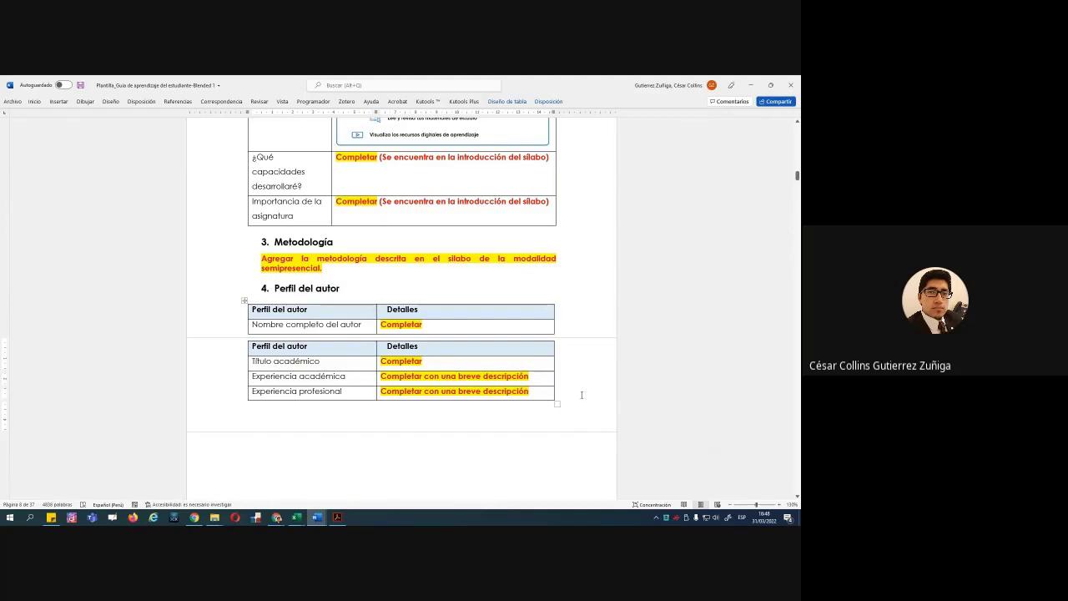
Examine the Unidad 1 part of the template, covering Introducción a la Unidad, its suggested strategies and Elemento motivador
scroll(581, 395, "down", 10)
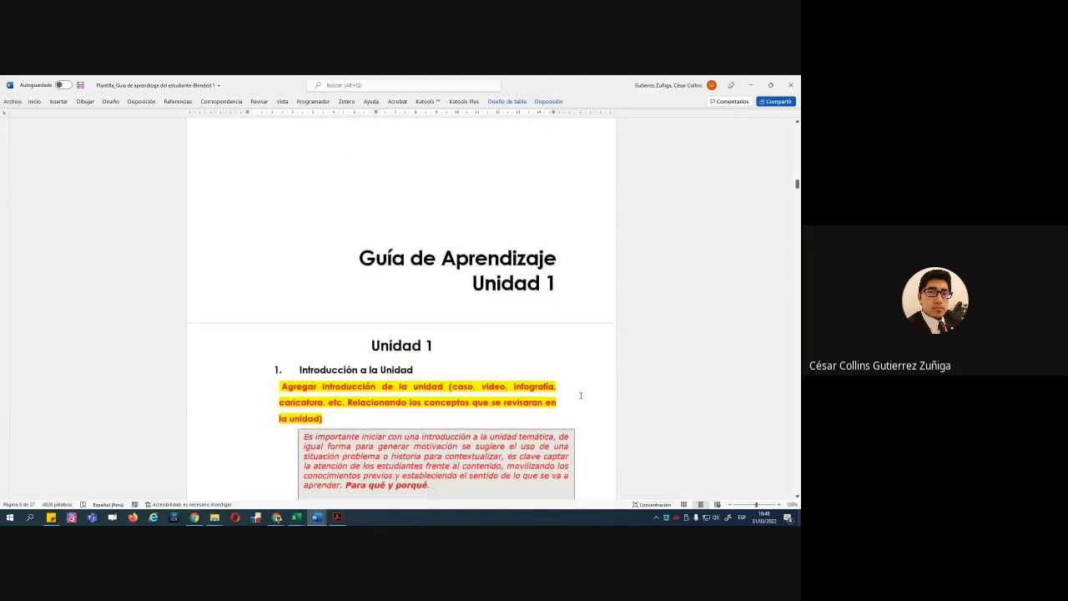
scroll(581, 395, "down", 3)
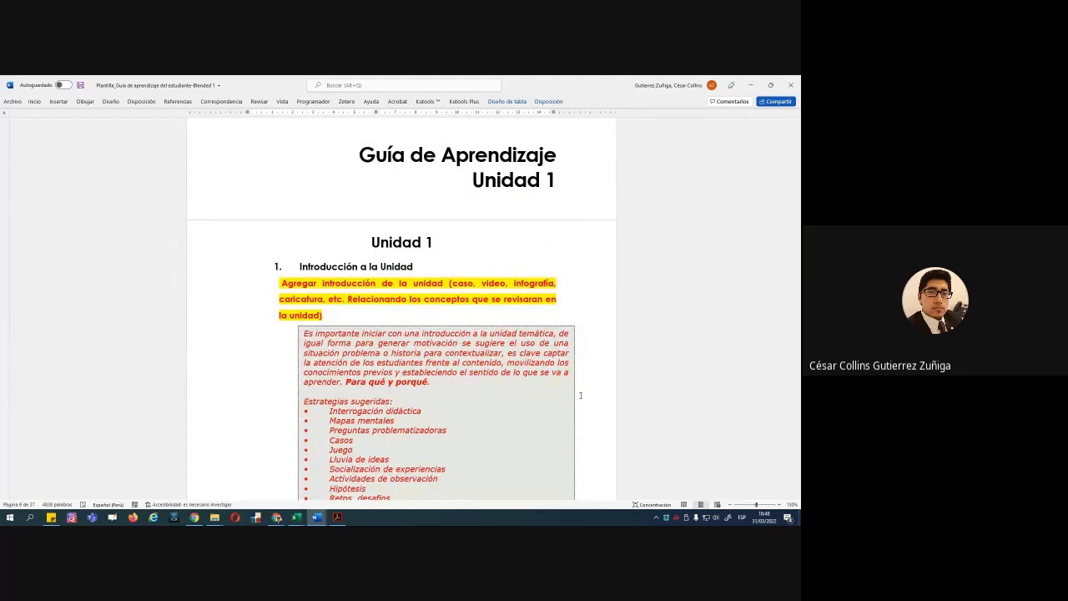
scroll(581, 395, "down", 1)
scroll(580, 395, "down", 2)
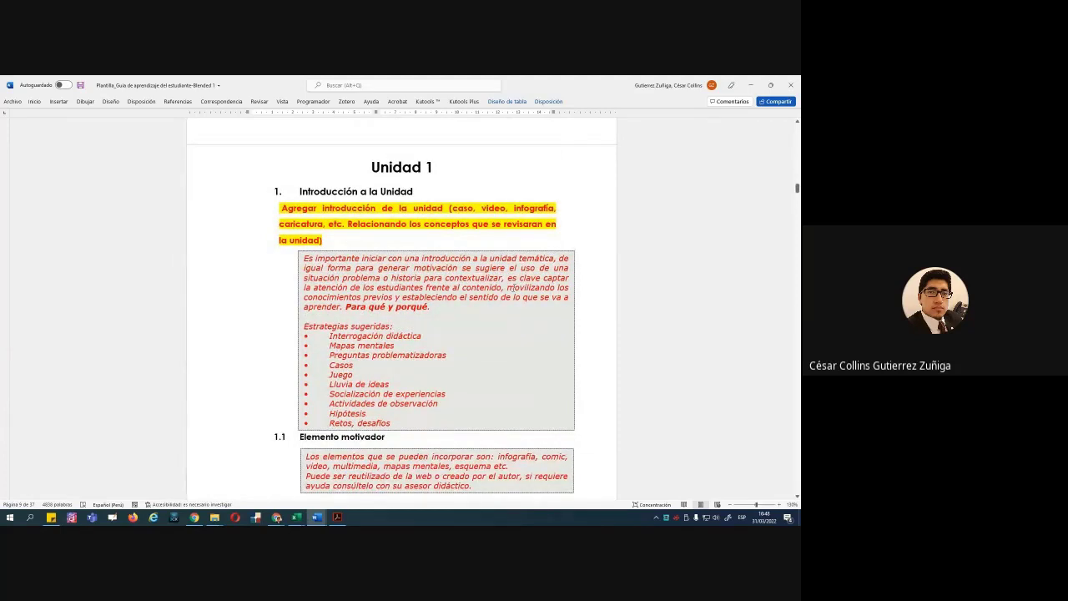
key("alt+Tab")
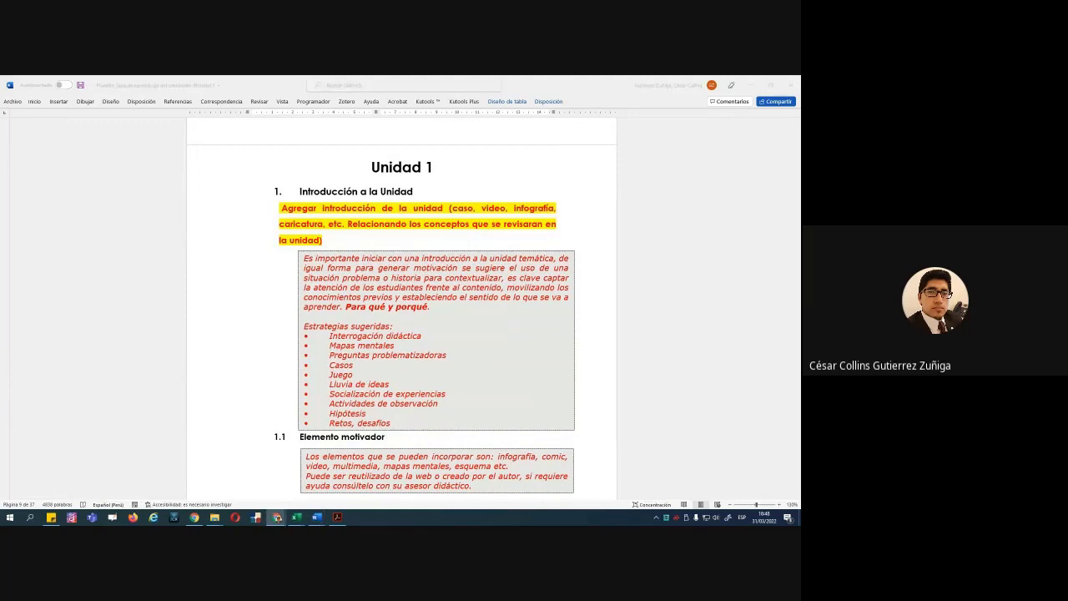
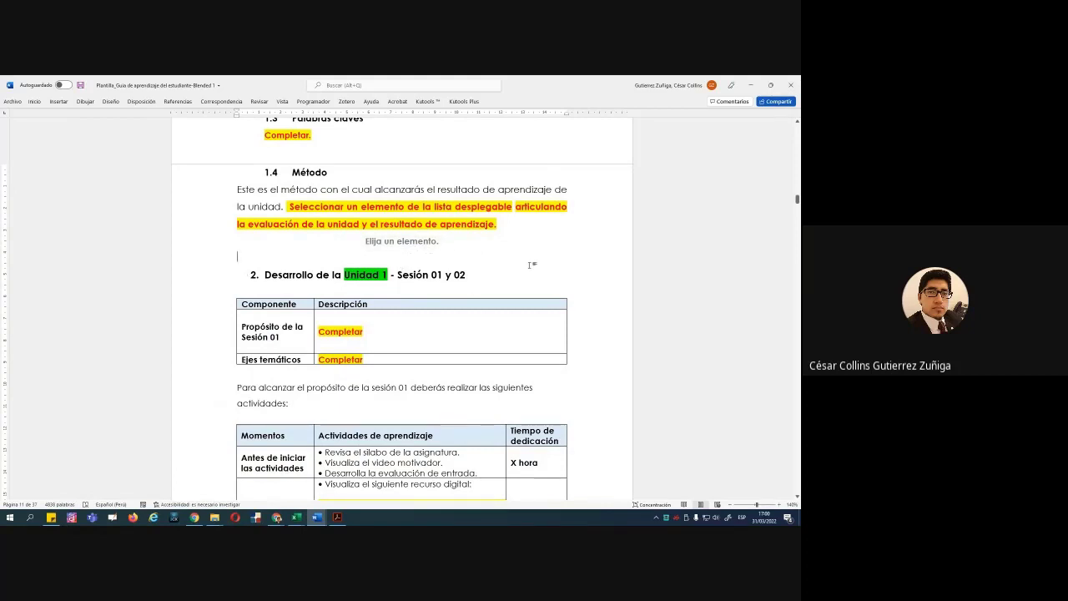
Open Plantilla_Guia de aprendizaje del estudiante-Blended 2 from the Información General folder and enable editing in it
scroll(534, 259, "down", 2)
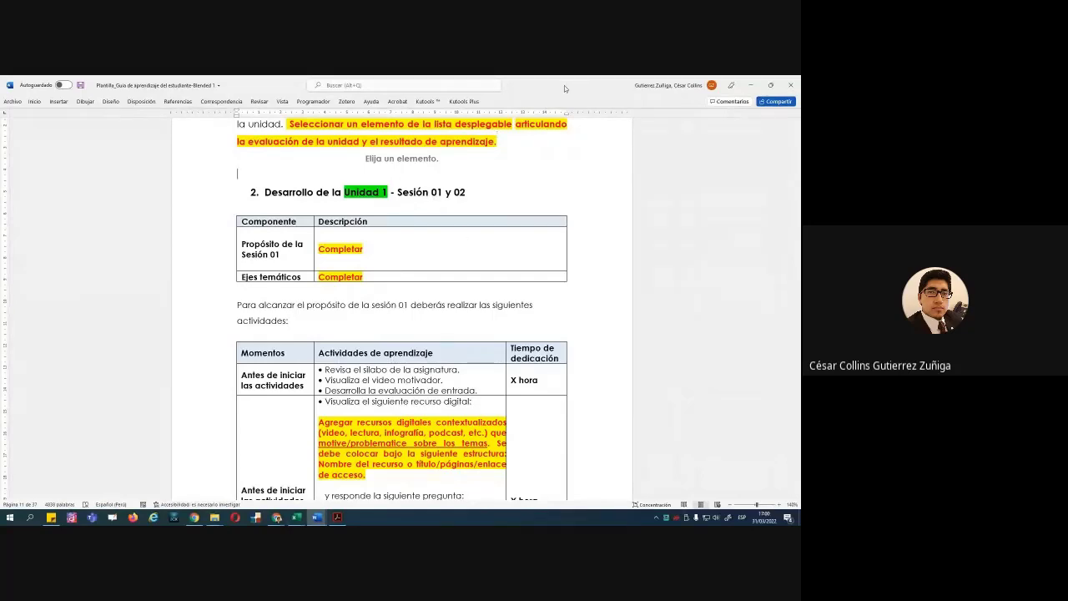
left_click_drag(564, 78, 426, 263)
left_click(238, 183)
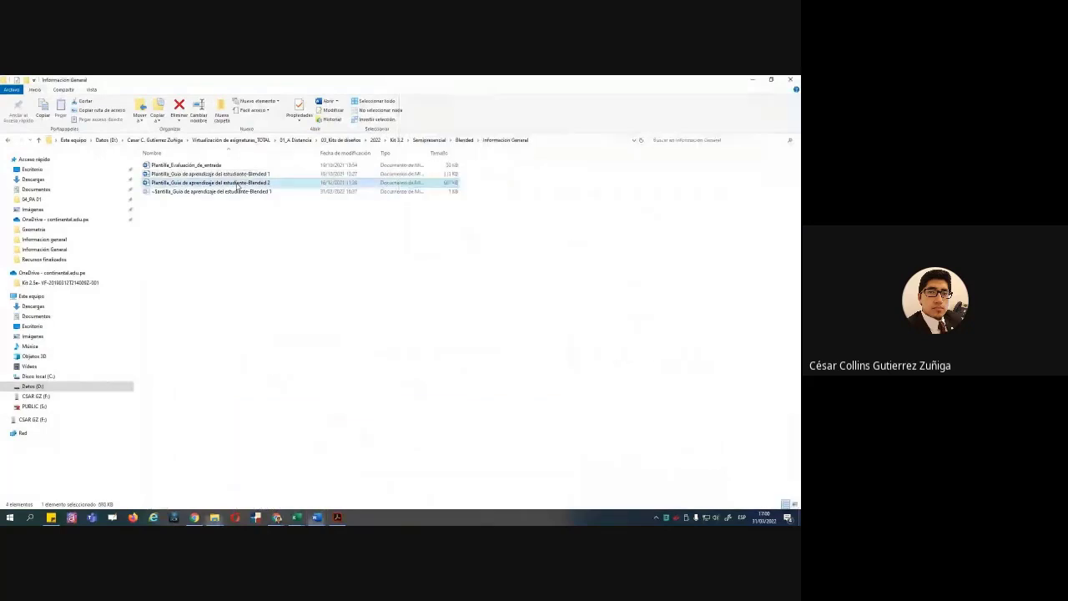
double_click(238, 183)
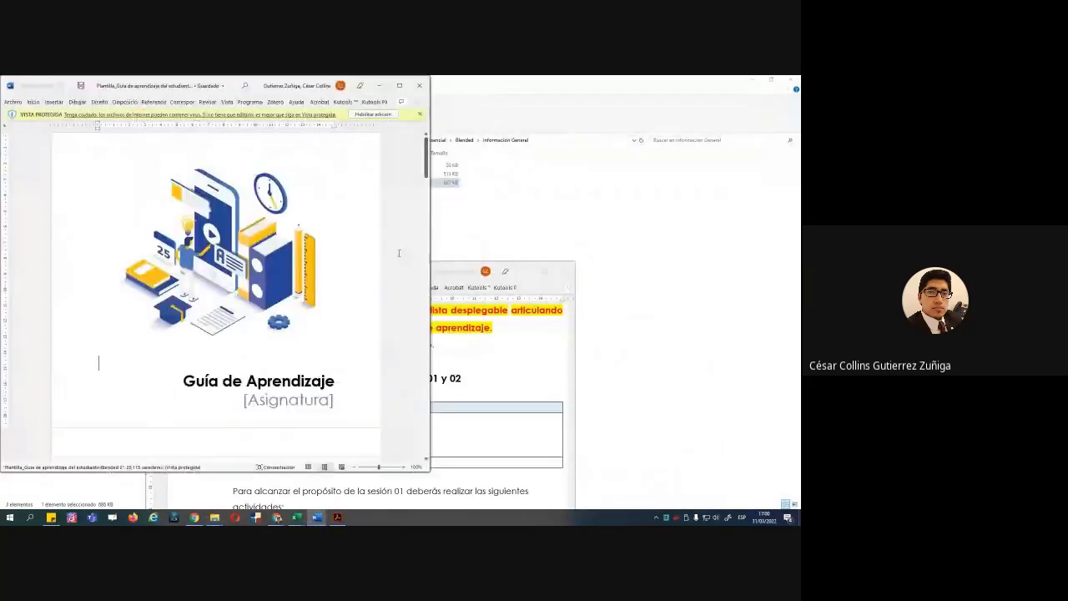
left_click(373, 113)
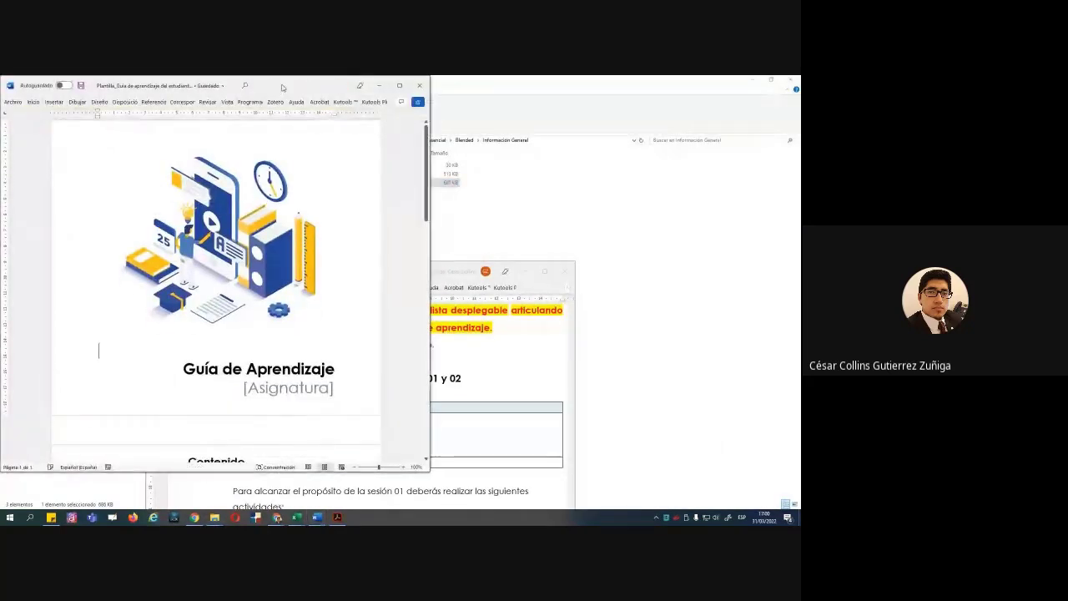
Arrange the Blended 1 and Blended 2 template windows side by side, with Blended 1 on the left
left_click_drag(282, 87, 610, 171)
left_click_drag(217, 271, 23, 257)
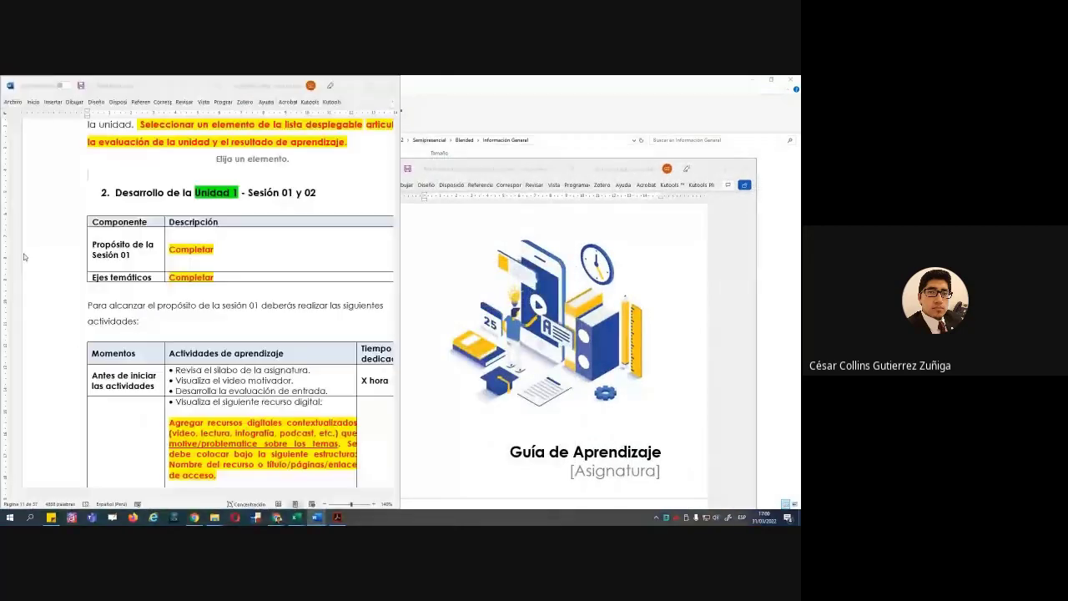
left_click(465, 131)
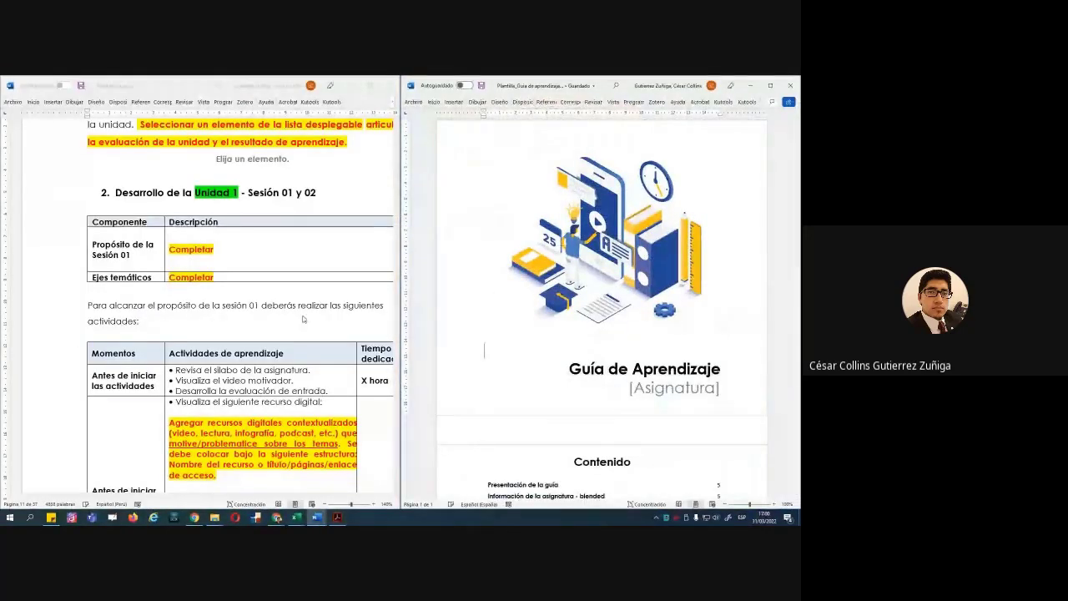
Bring both templates to the Desarrollo de la Unidad 1 - Sesión 01 y 02 section at 110% zoom for comparison
scroll(303, 319, "up", 1)
scroll(607, 336, "down", 10)
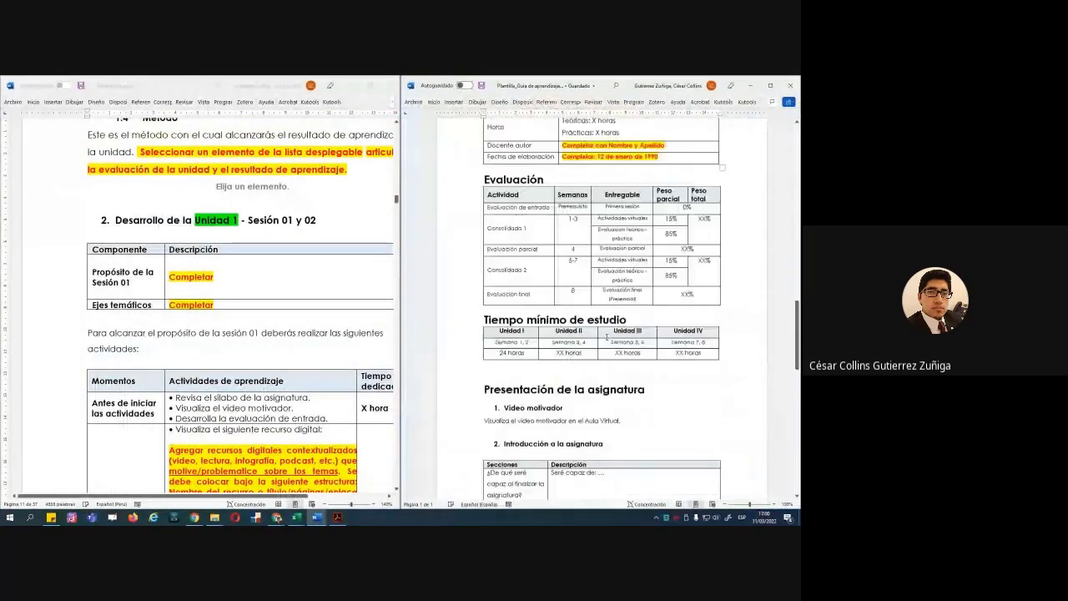
scroll(607, 336, "down", 15)
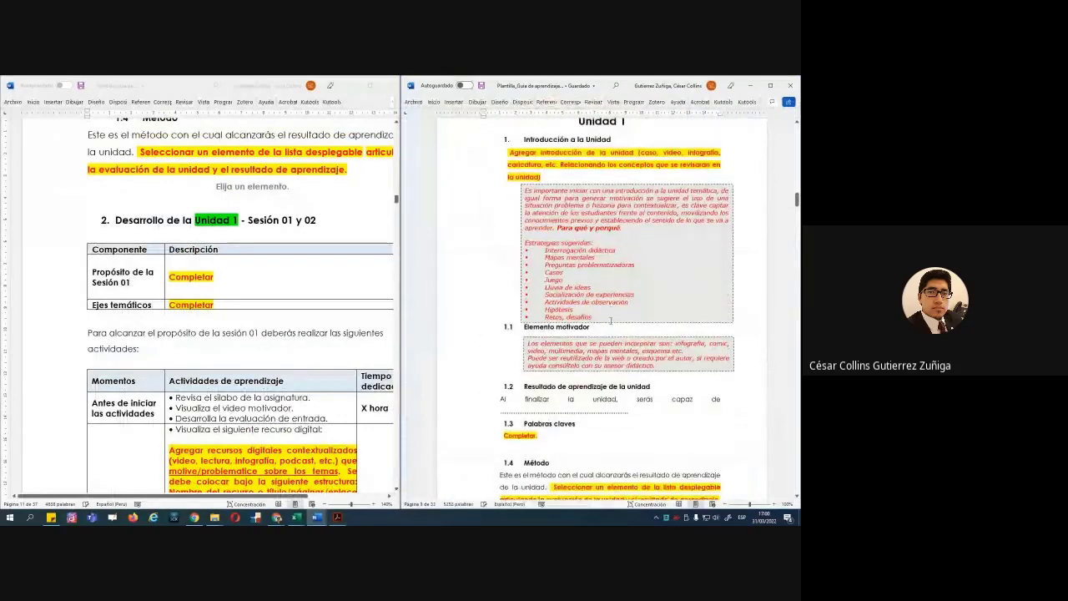
scroll(611, 320, "down", 12)
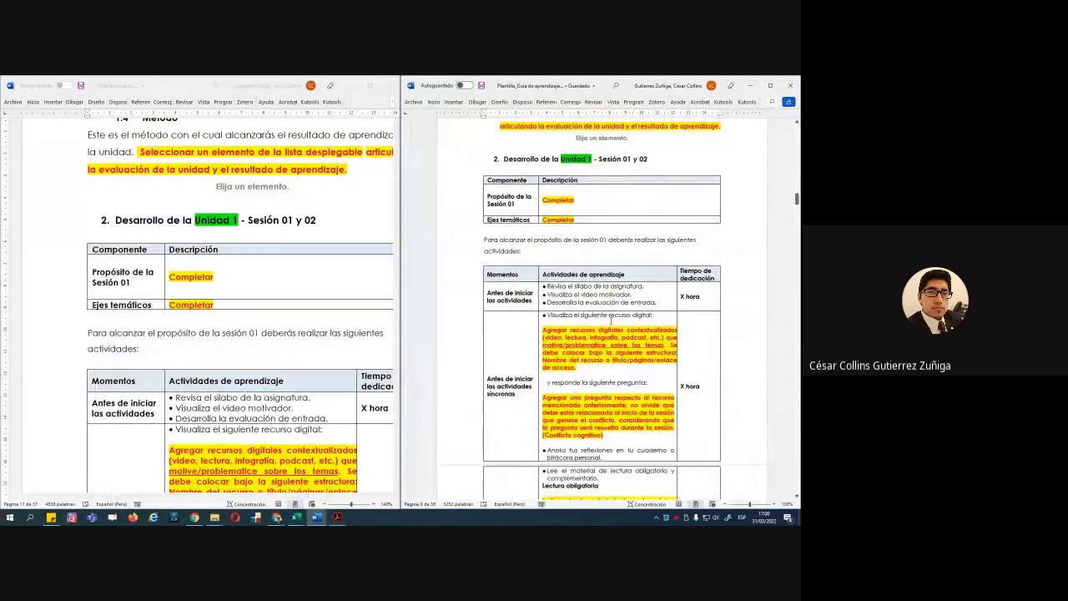
scroll(611, 319, "down", 1)
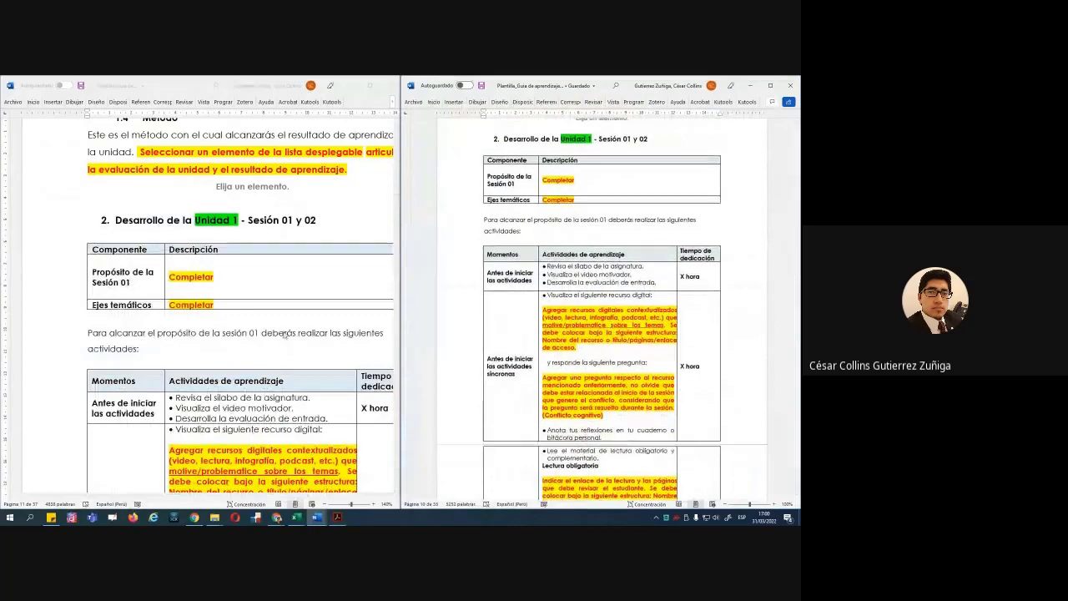
scroll(285, 334, "down", 3)
scroll(454, 311, "up", 1, "ctrl")
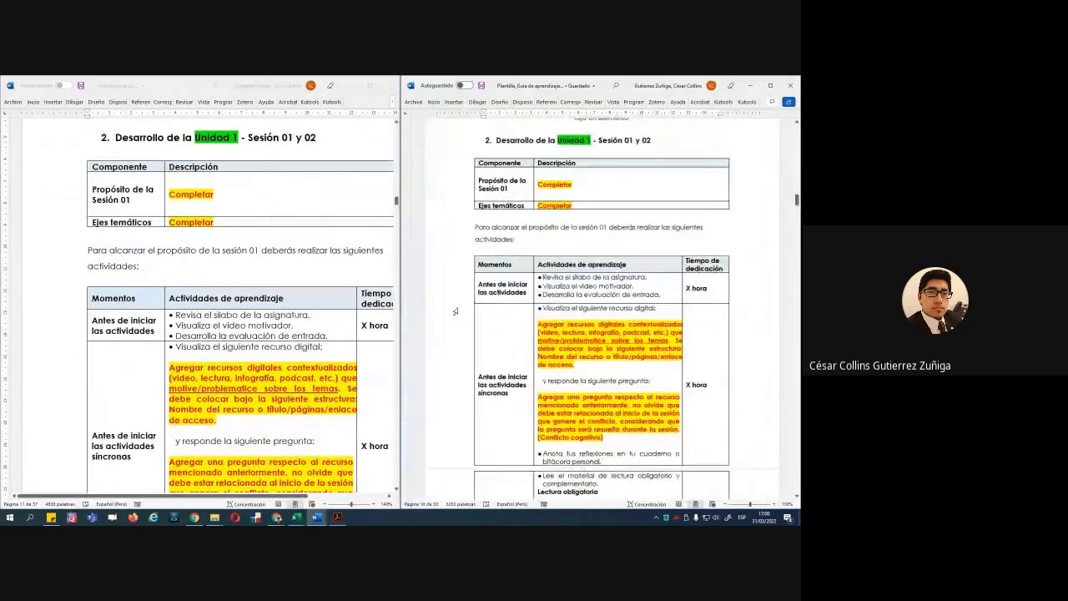
scroll(279, 340, "down", 1, "ctrl")
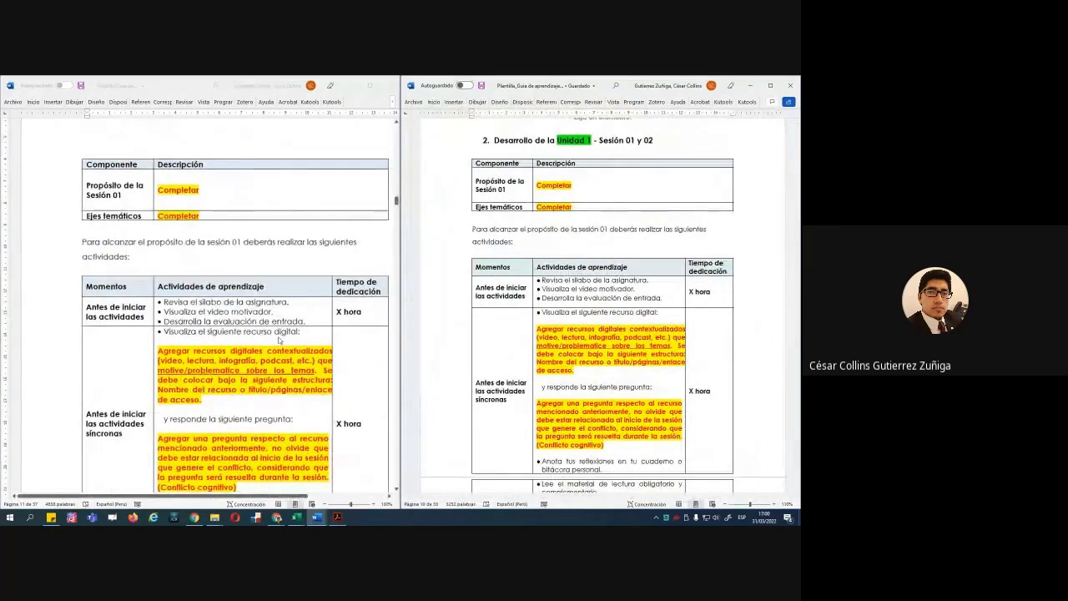
scroll(280, 340, "down", 1, "ctrl")
scroll(279, 341, "down", 1, "ctrl")
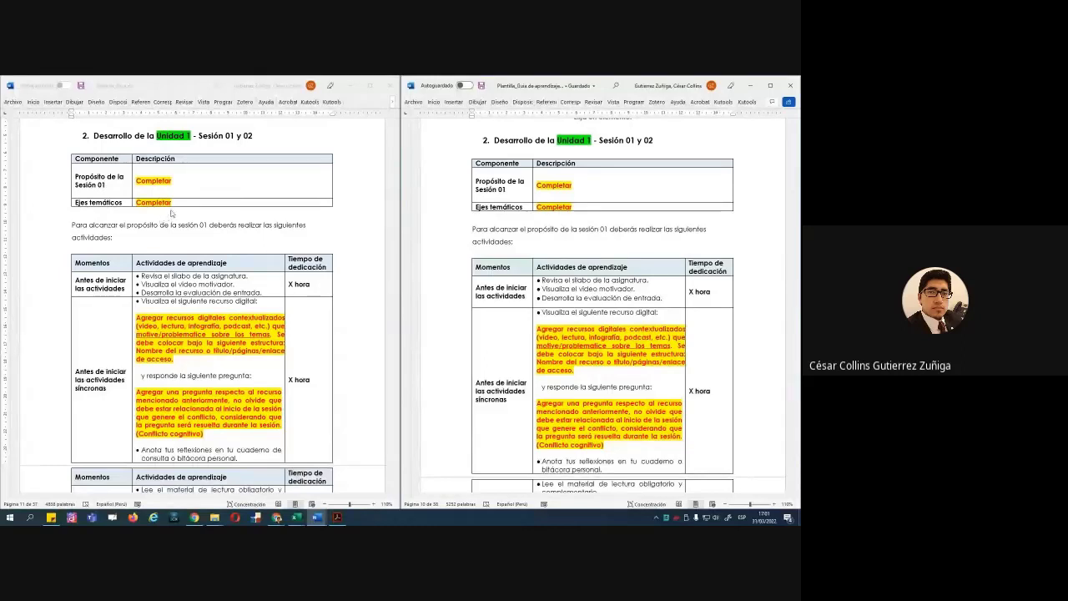
Review the Propósito de la Sesión 01 and Ejes temáticos rows in Blended 1, then compare the learning activities tables of both templates
left_click(139, 179)
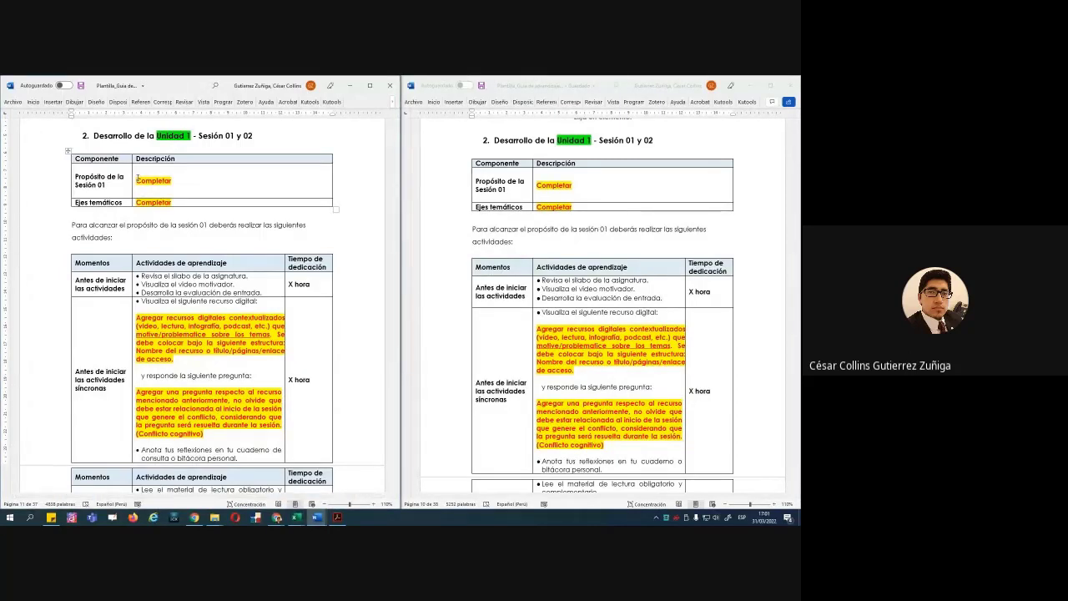
mouse_move(137, 178)
left_mouse_down()
mouse_move(177, 178)
mouse_move(141, 178)
mouse_move(136, 202)
left_mouse_up()
left_click(170, 199)
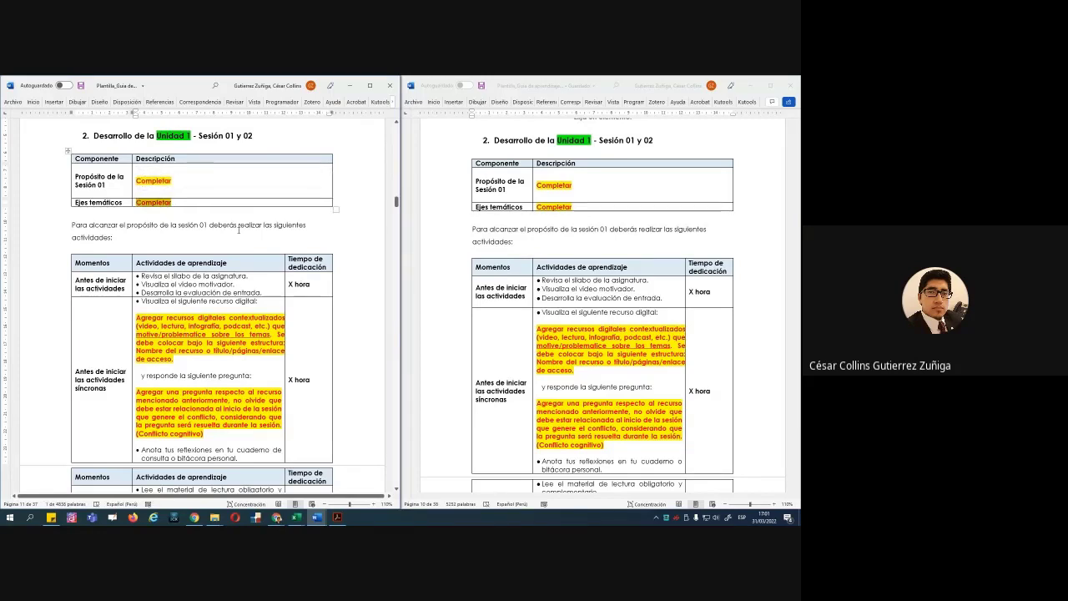
scroll(300, 220, "down", 1)
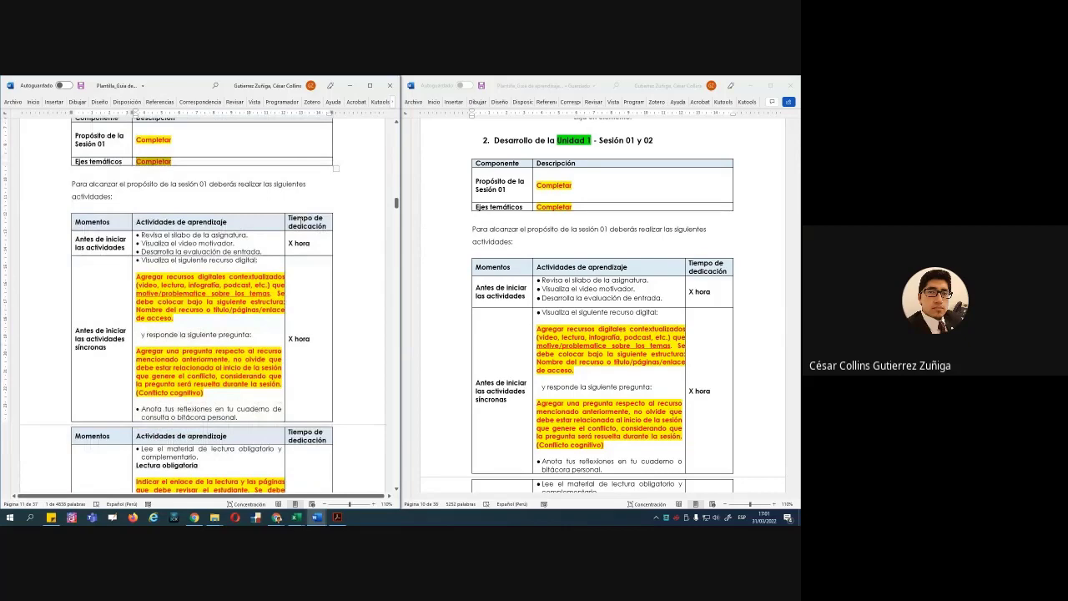
scroll(298, 219, "down", 1)
scroll(540, 239, "down", 2)
scroll(540, 243, "down", 2)
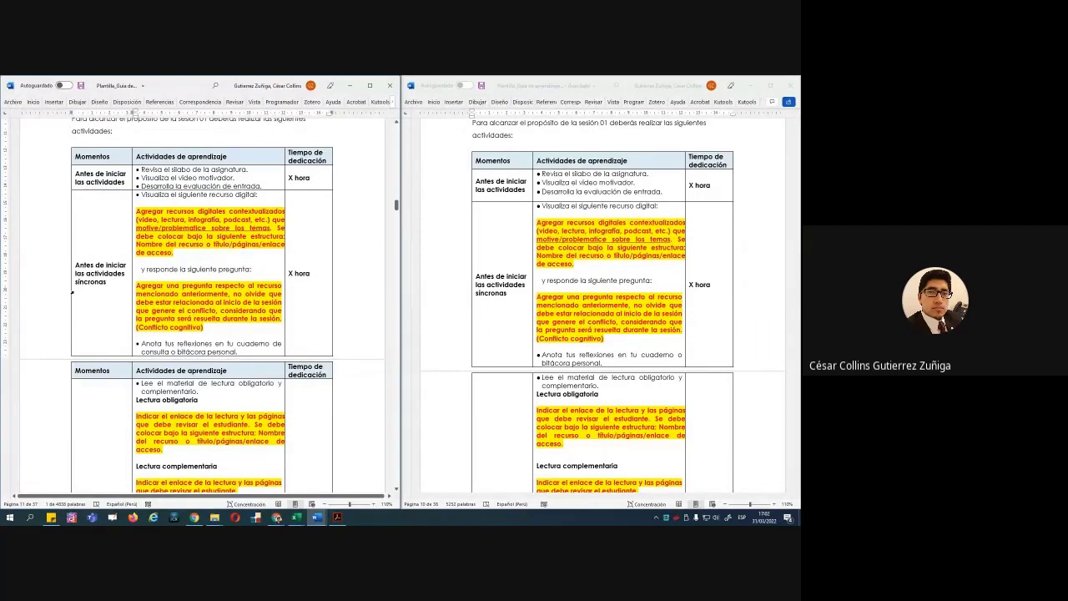
Switch to the Información General folder in File Explorer and mark Blended in its path with a red box and arrow
left_click(216, 519)
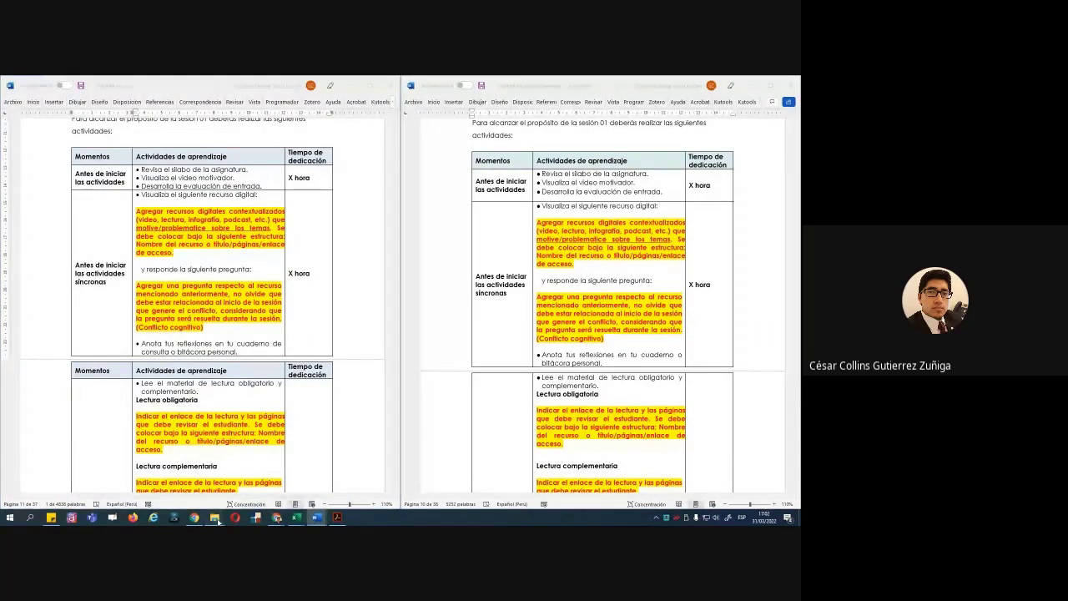
left_click(238, 466)
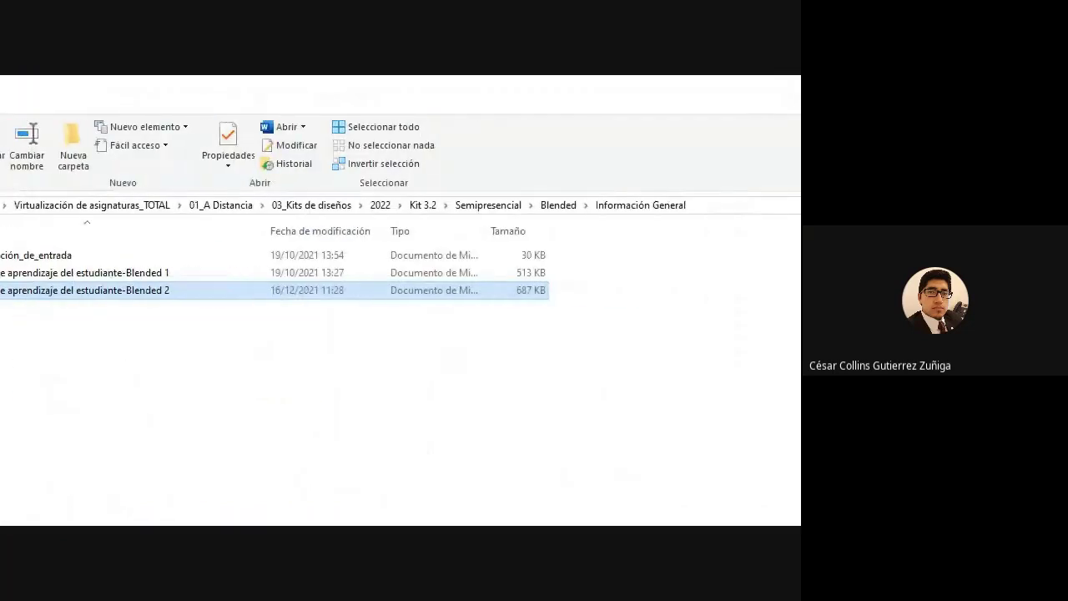
left_click_drag(519, 184, 581, 223)
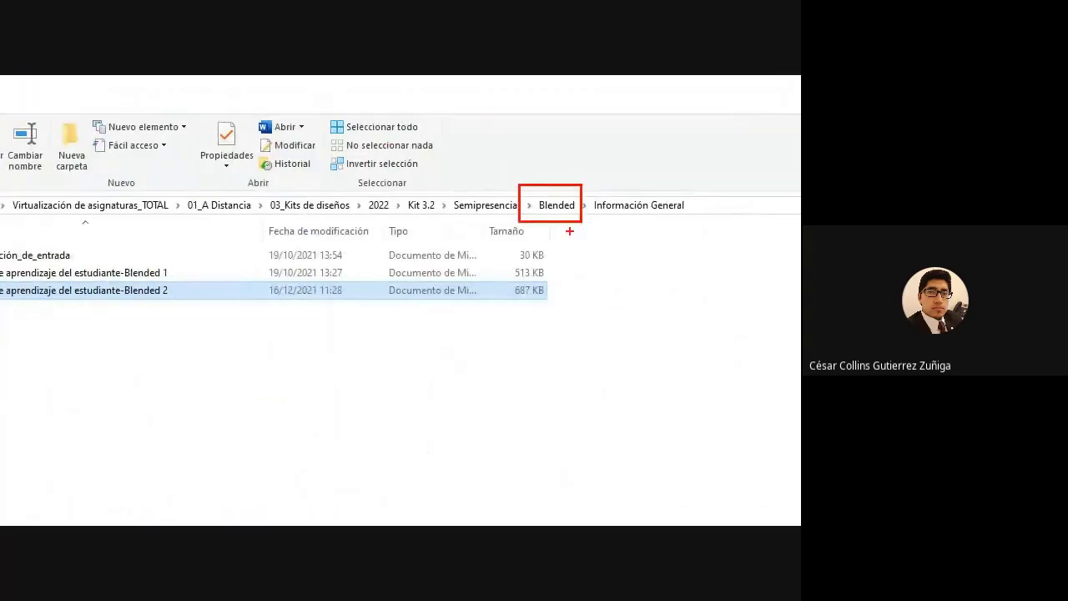
left_click_drag(578, 281, 566, 229)
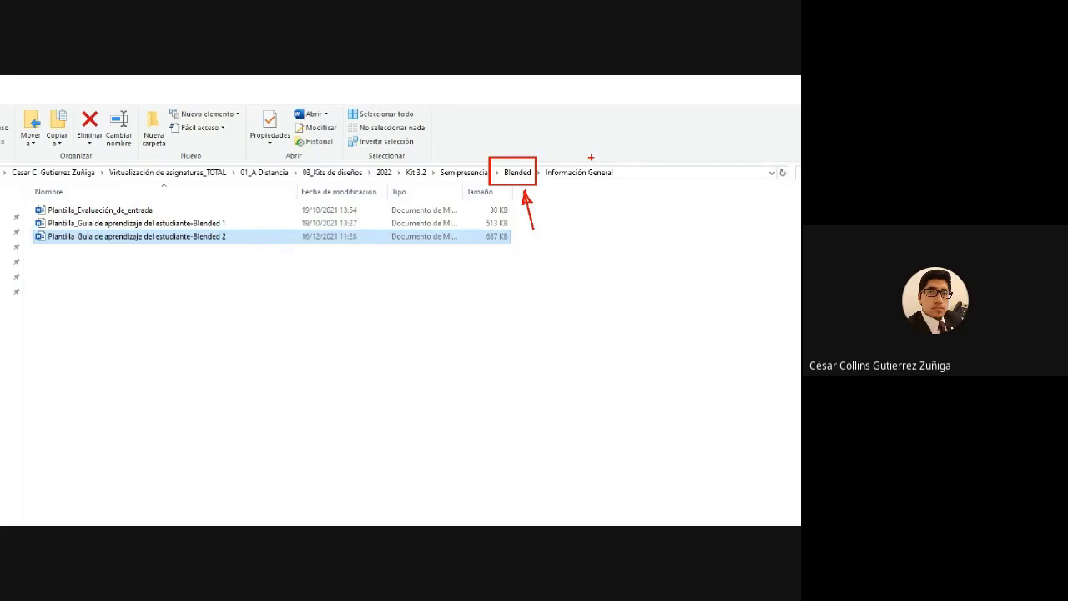
Annotate the Blended folder in the path with an underlined 50 %, then As and S. with check marks, and close the annotation view
mouse_move(556, 127)
left_mouse_down()
mouse_move(566, 132)
mouse_move(560, 143)
mouse_move(588, 124)
mouse_move(612, 126)
mouse_move(613, 140)
left_mouse_up()
left_click_drag(620, 133, 621, 136)
mouse_move(518, 151)
left_mouse_down()
mouse_move(538, 138)
mouse_move(548, 149)
mouse_move(624, 147)
left_mouse_up()
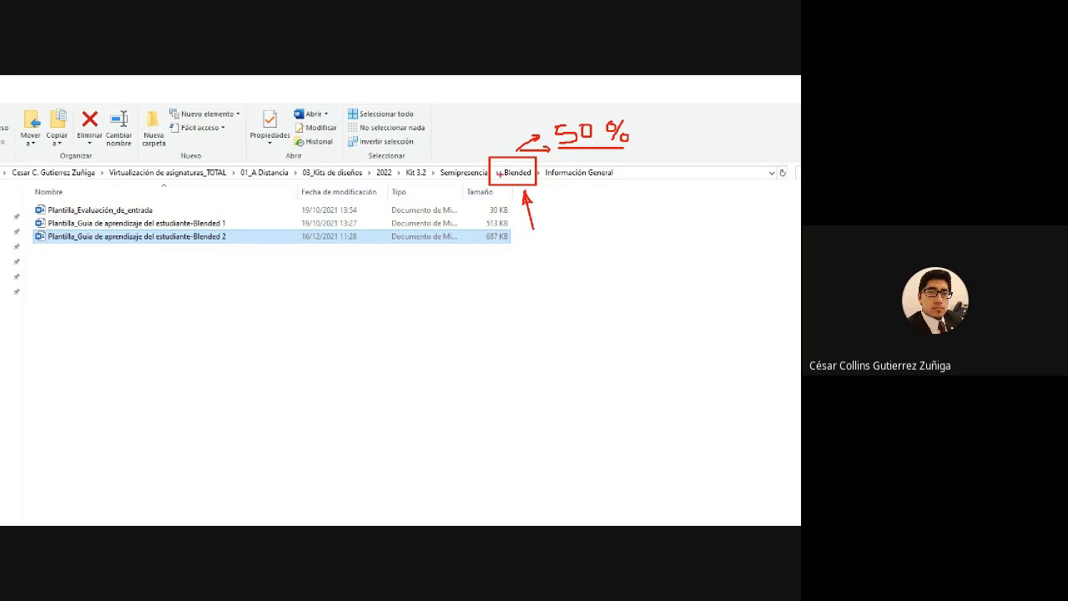
mouse_move(562, 189)
left_mouse_down()
mouse_move(571, 177)
mouse_move(563, 204)
mouse_move(580, 204)
mouse_move(585, 237)
mouse_move(568, 242)
left_mouse_up()
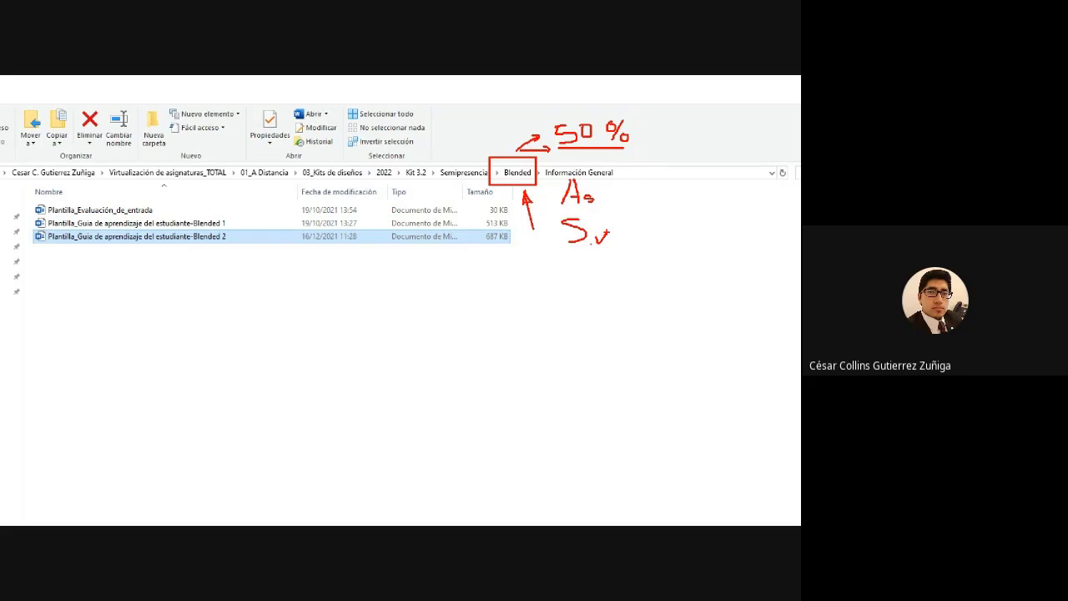
left_click_drag(603, 192, 623, 185)
left_click_drag(462, 141, 485, 161)
left_click_drag(472, 148, 482, 159)
key("Escape")
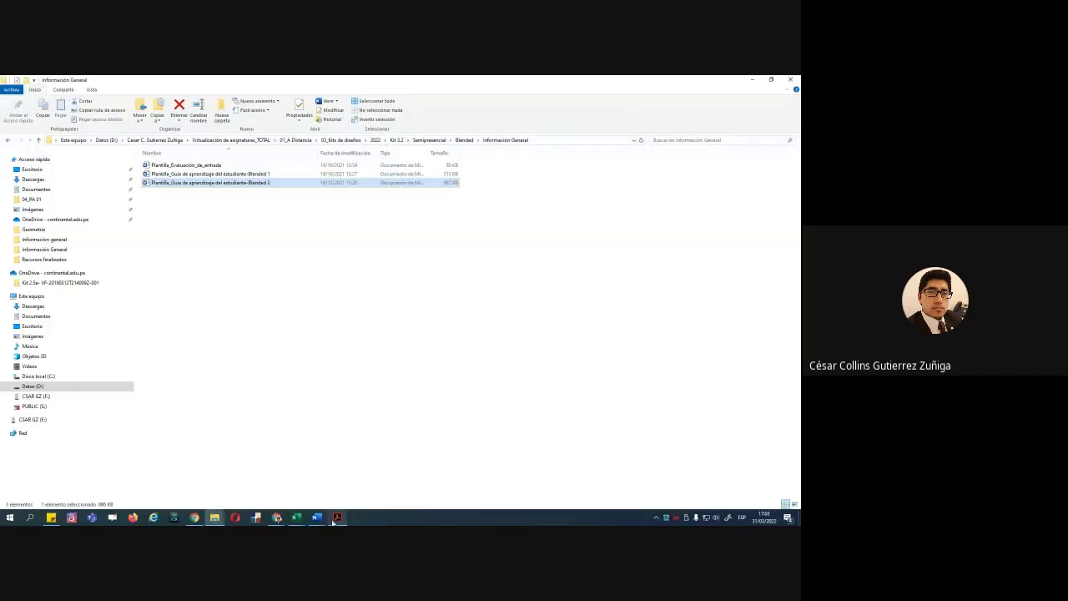
Switch back to the side-by-side Word templates and point out síncronas in the Antes de iniciar las actividades síncronas row of Blended 1
mouse_move(317, 517)
left_click(377, 501)
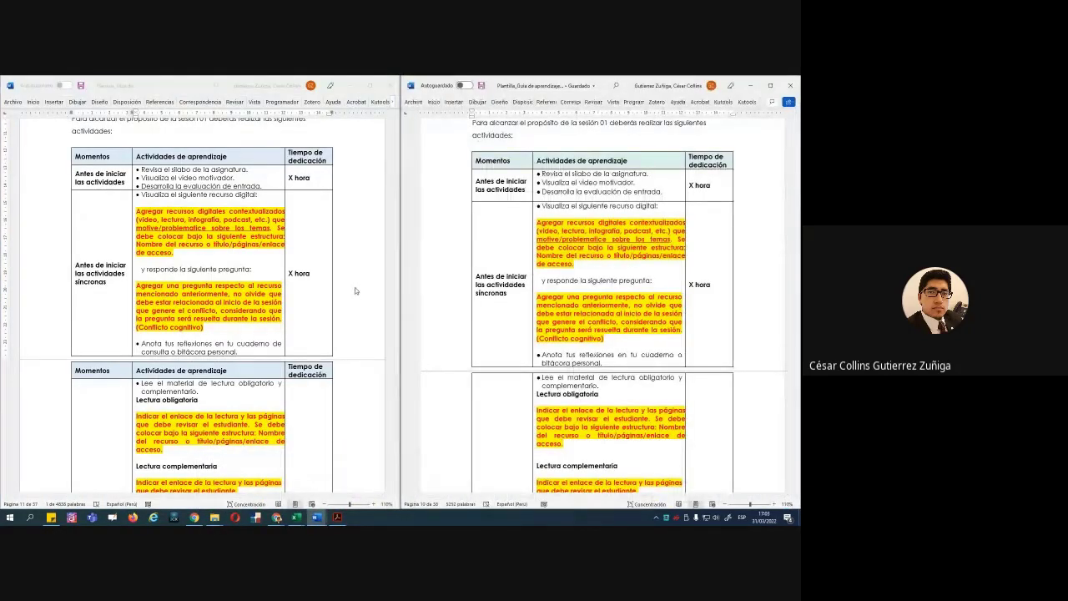
left_click(144, 86)
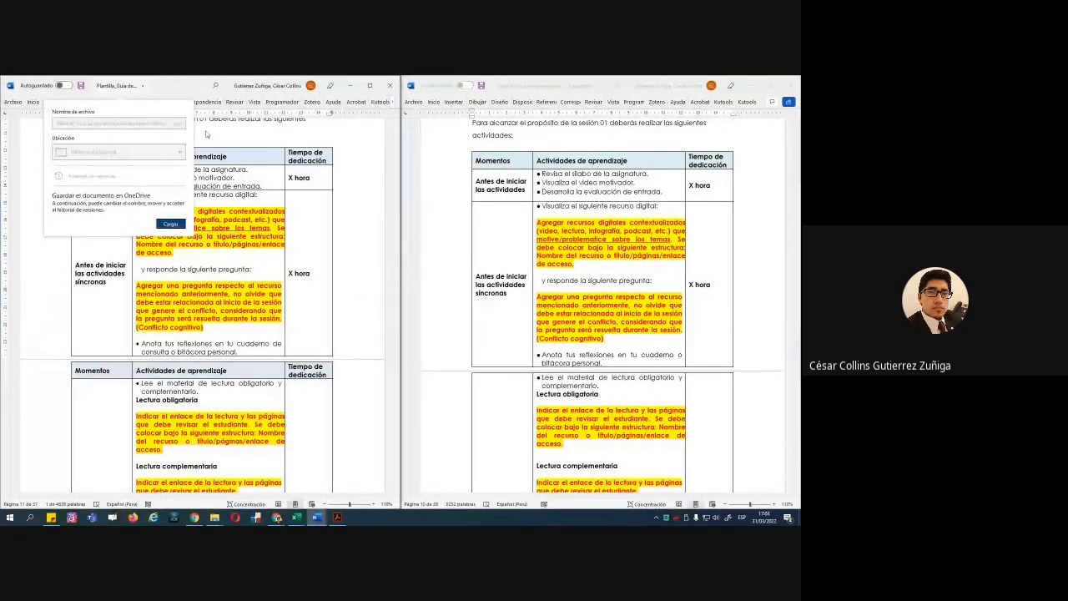
left_click(367, 163)
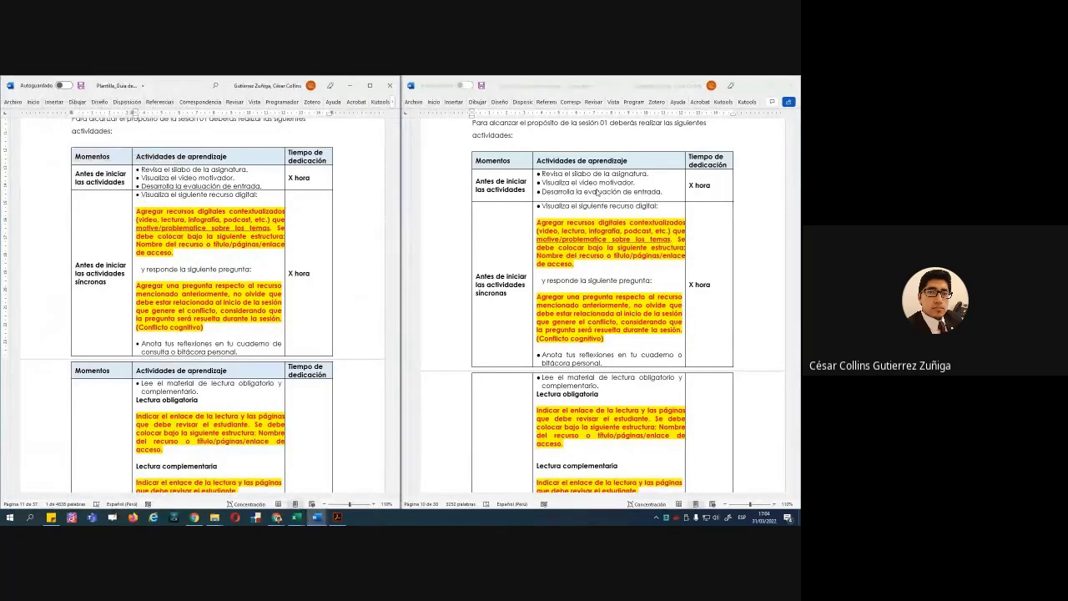
left_click(107, 282)
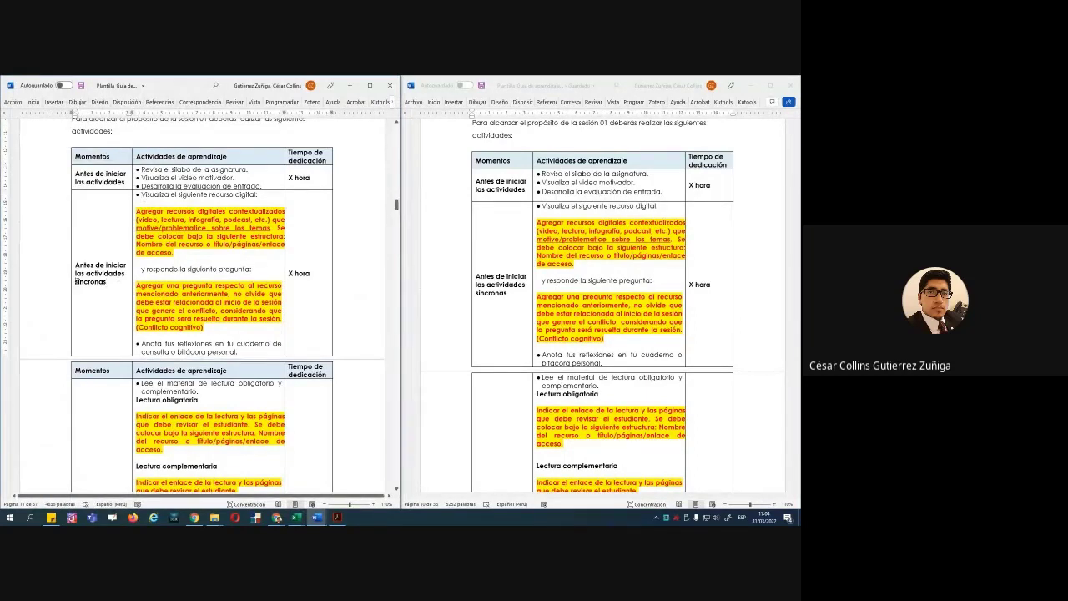
double_click(109, 282)
left_click(268, 326)
Point out the digital-resource instruction, its example resource types and the conflicto cognitivo question instruction in Blended 1 by selecting each
scroll(269, 327, "down", 1)
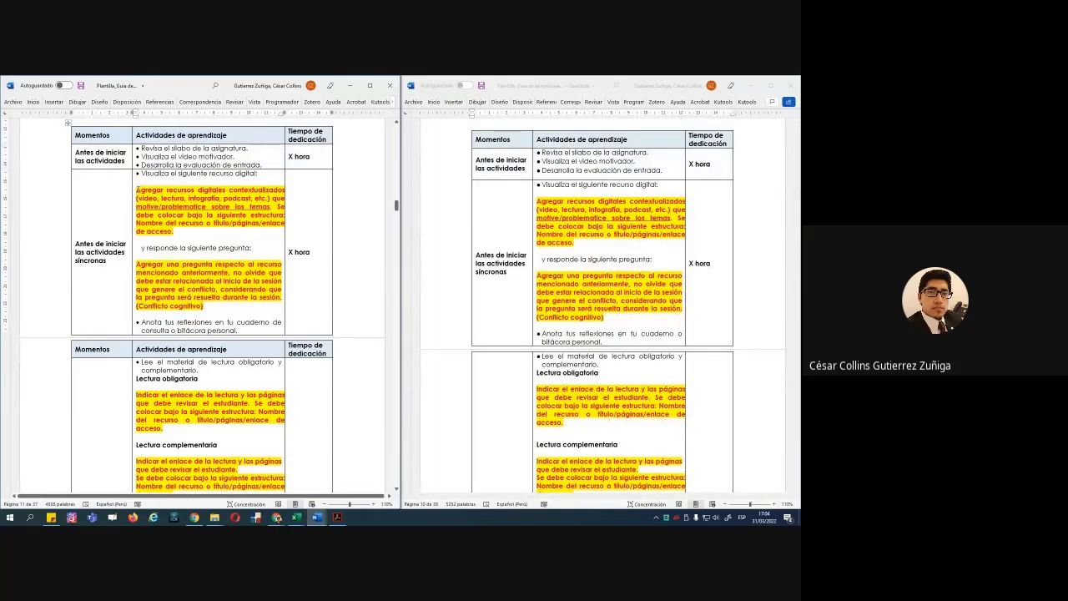
left_click_drag(136, 189, 177, 233)
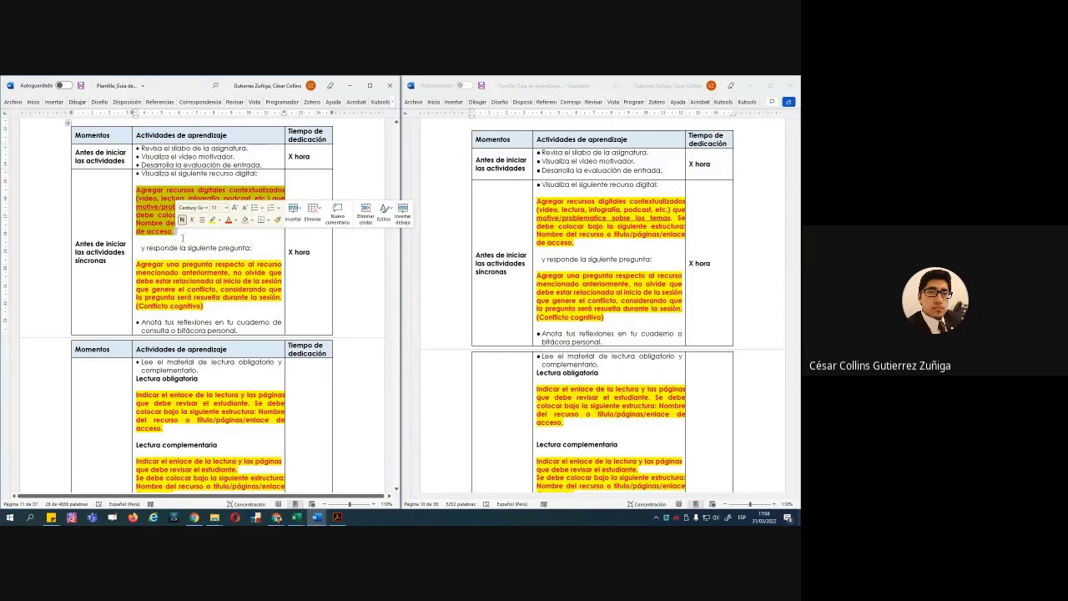
left_click(141, 239)
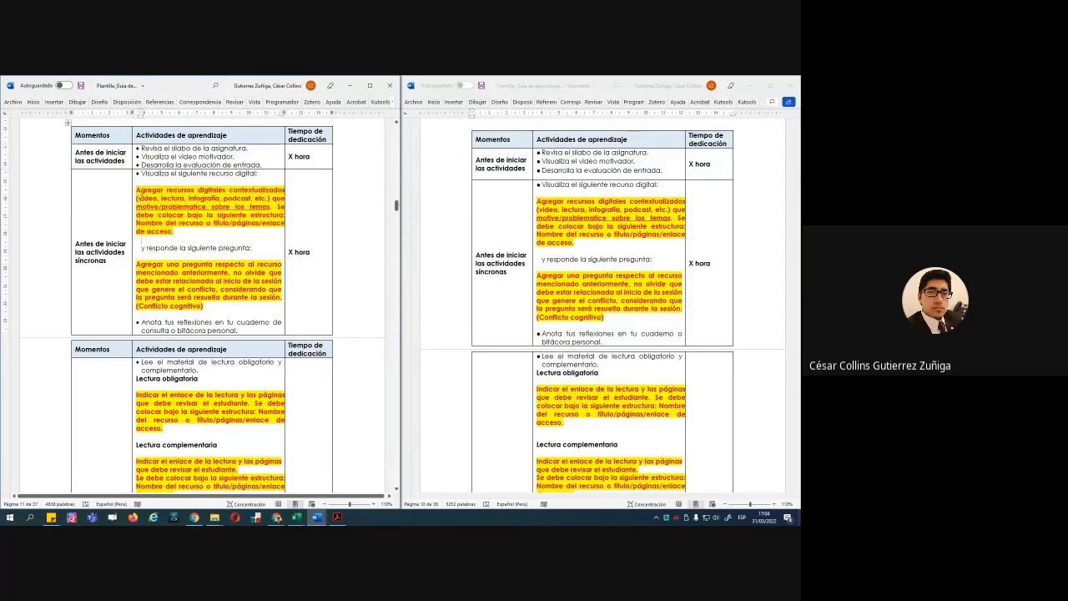
left_click_drag(137, 198, 267, 198)
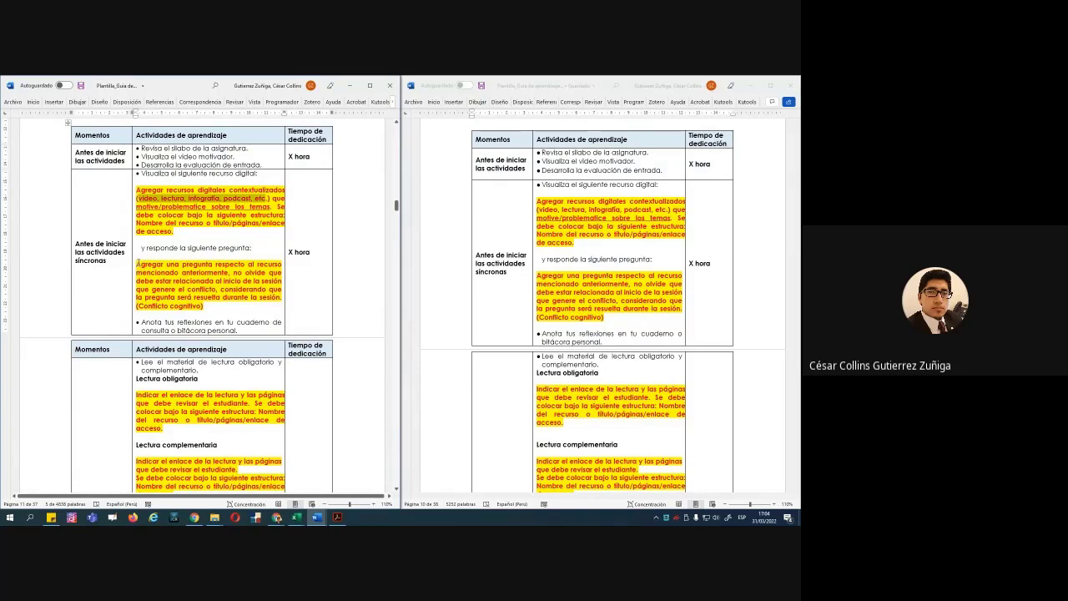
left_click_drag(138, 264, 206, 305)
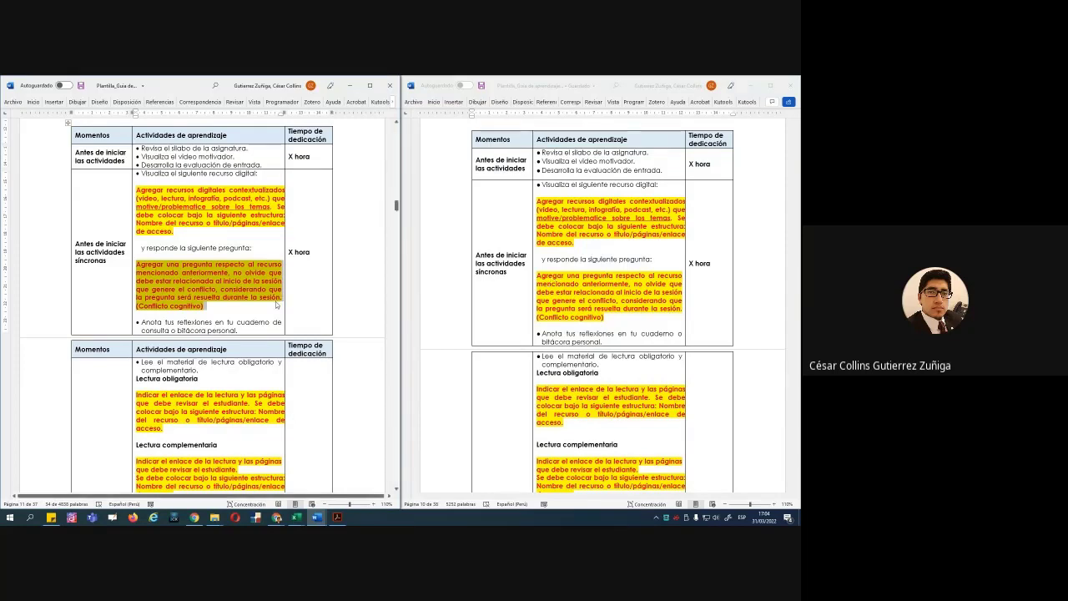
Compare the Antes de iniciar las actividades síncronas activities of both templates down to the Lectura complementaria instruction
scroll(285, 306, "down", 1)
scroll(461, 296, "down", 1)
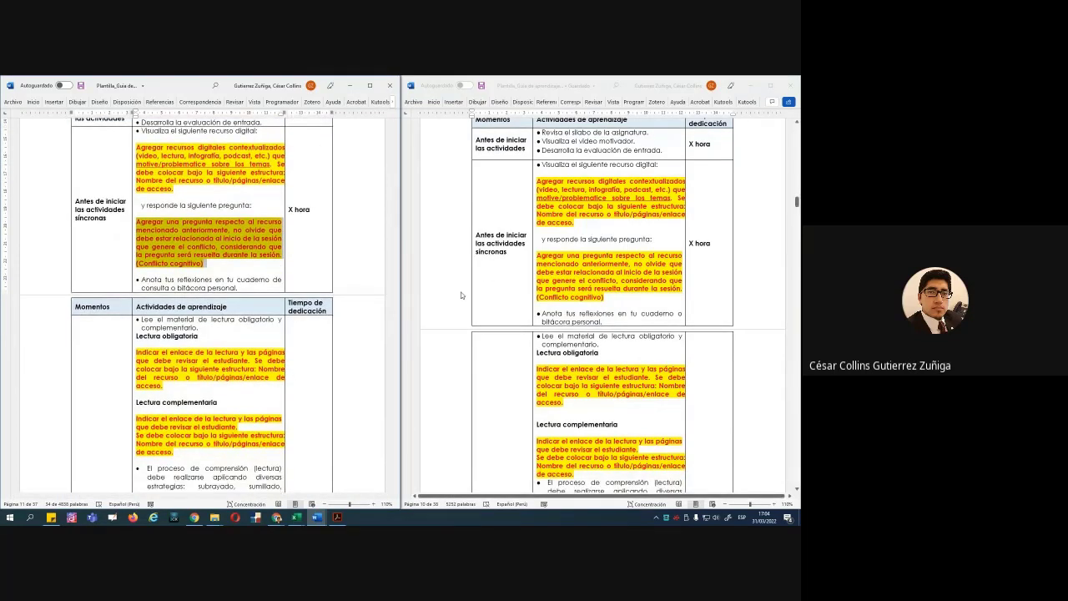
scroll(461, 296, "down", 3)
scroll(278, 306, "down", 1)
scroll(278, 306, "down", 1)
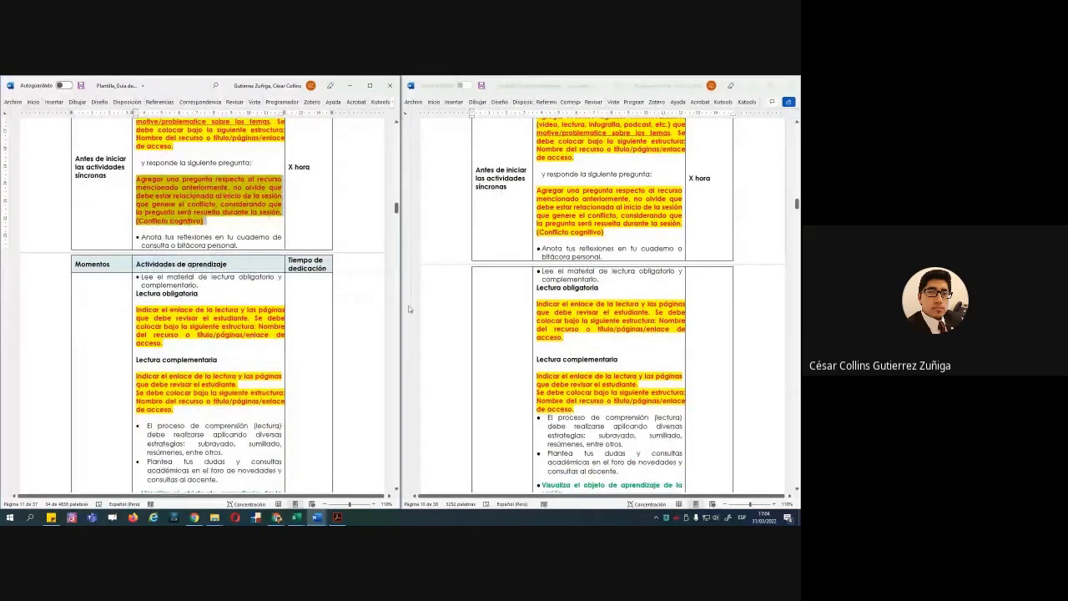
scroll(477, 310, "down", 1)
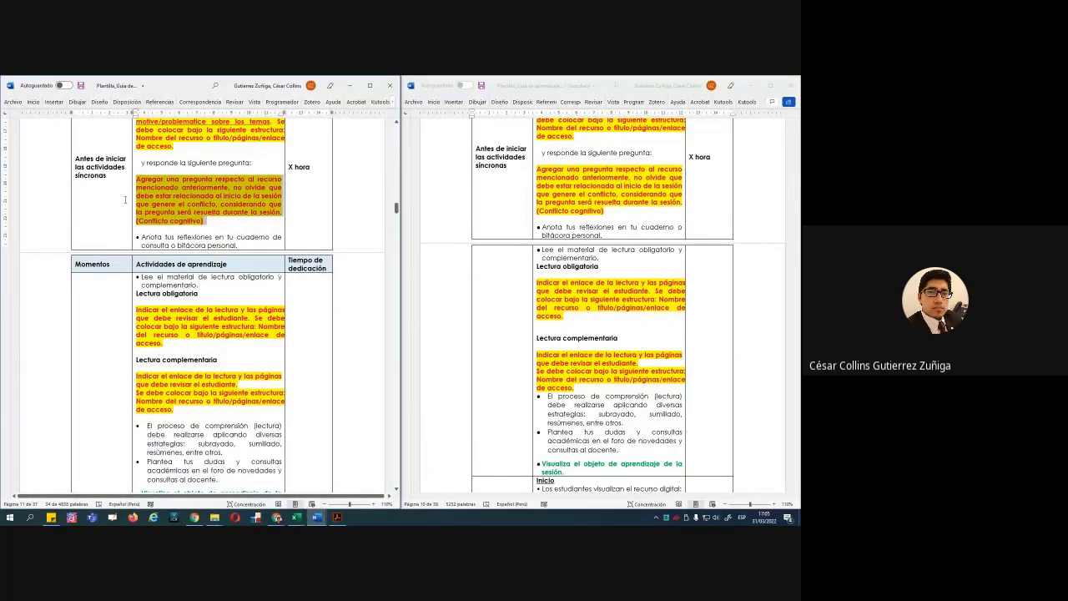
left_click(201, 223)
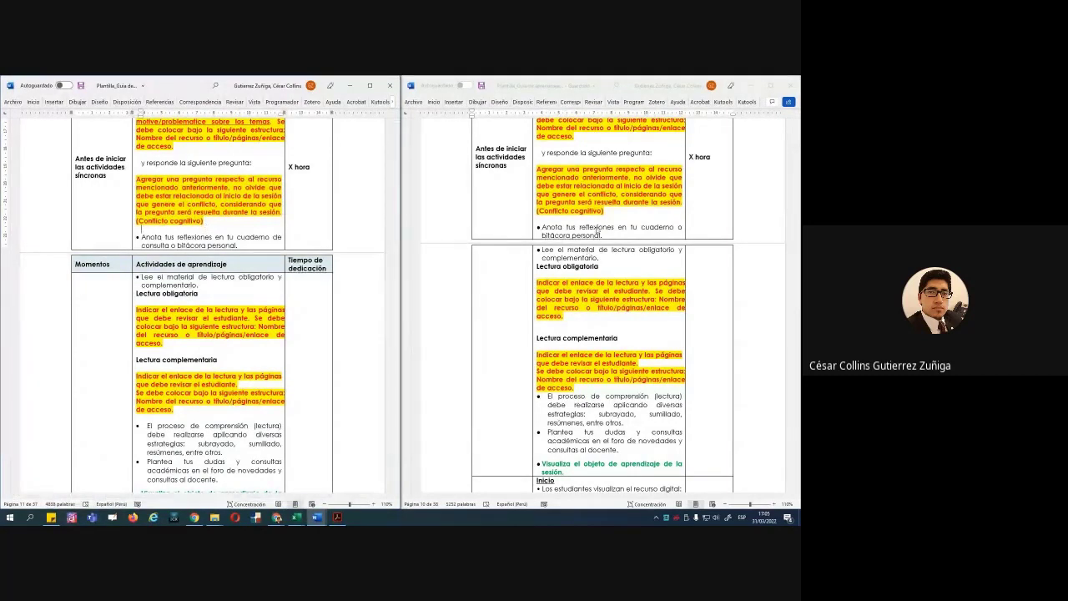
Compare both templates down to the Durante las actividades síncronas row and highlight the Lectura obligatoria instruction in Blended 1 by selecting it
scroll(209, 330, "down", 3)
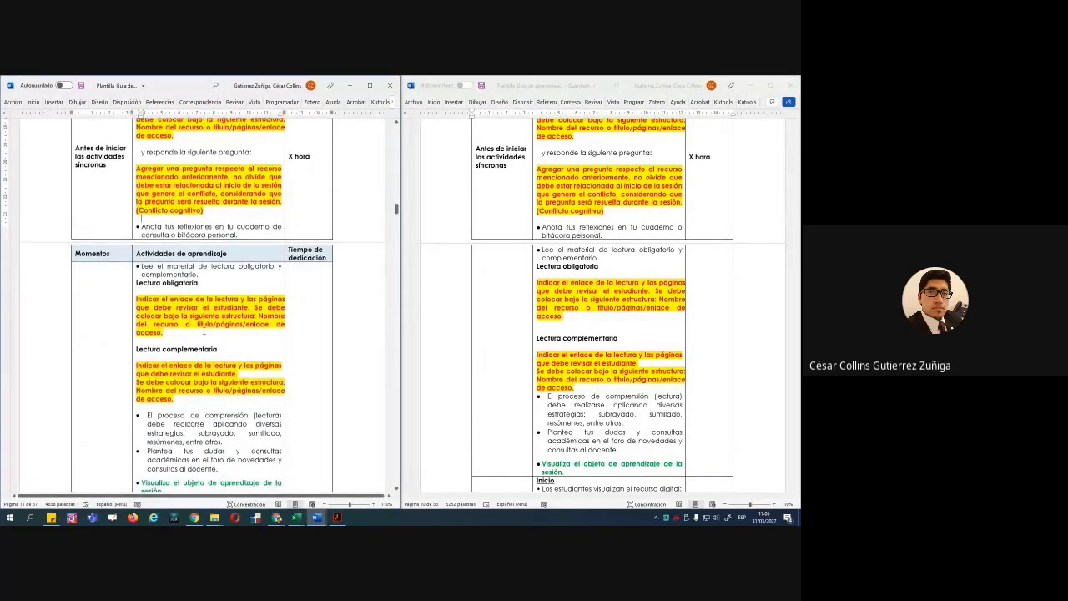
scroll(210, 330, "down", 1)
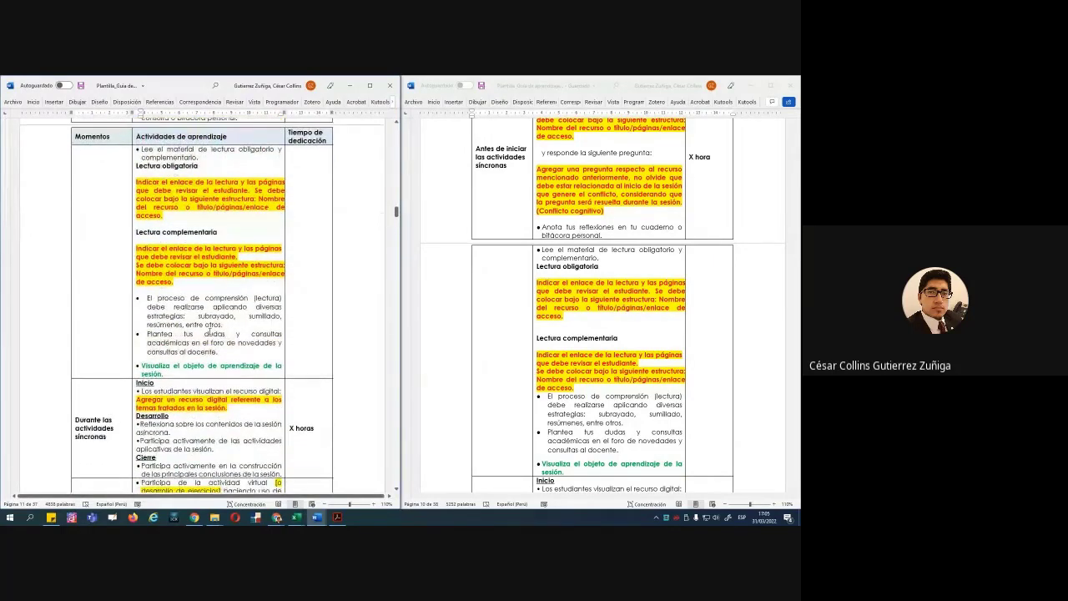
scroll(572, 242, "down", 3)
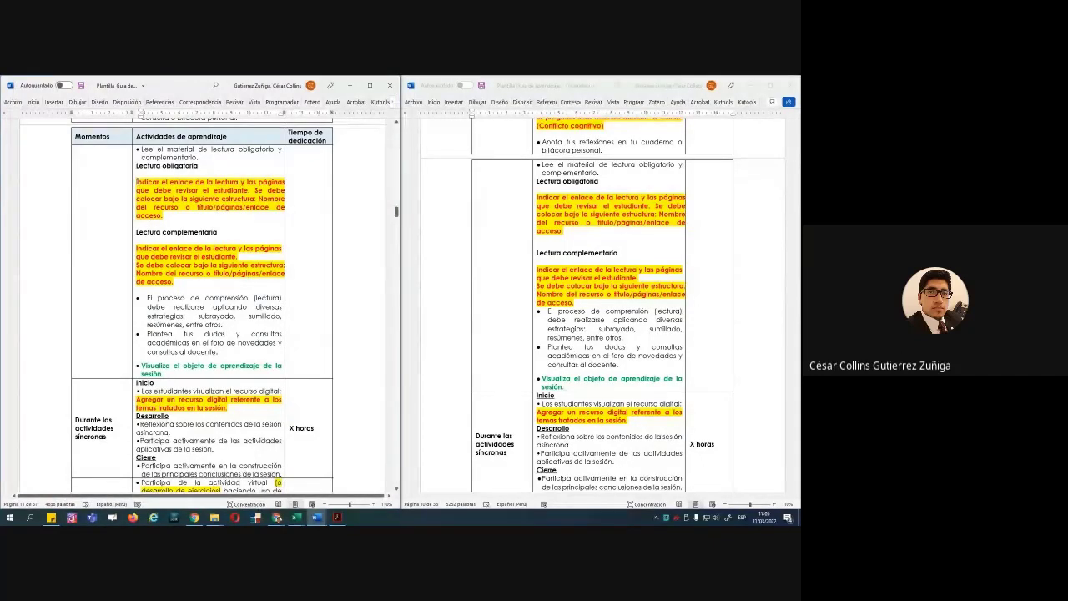
left_click_drag(136, 181, 161, 199)
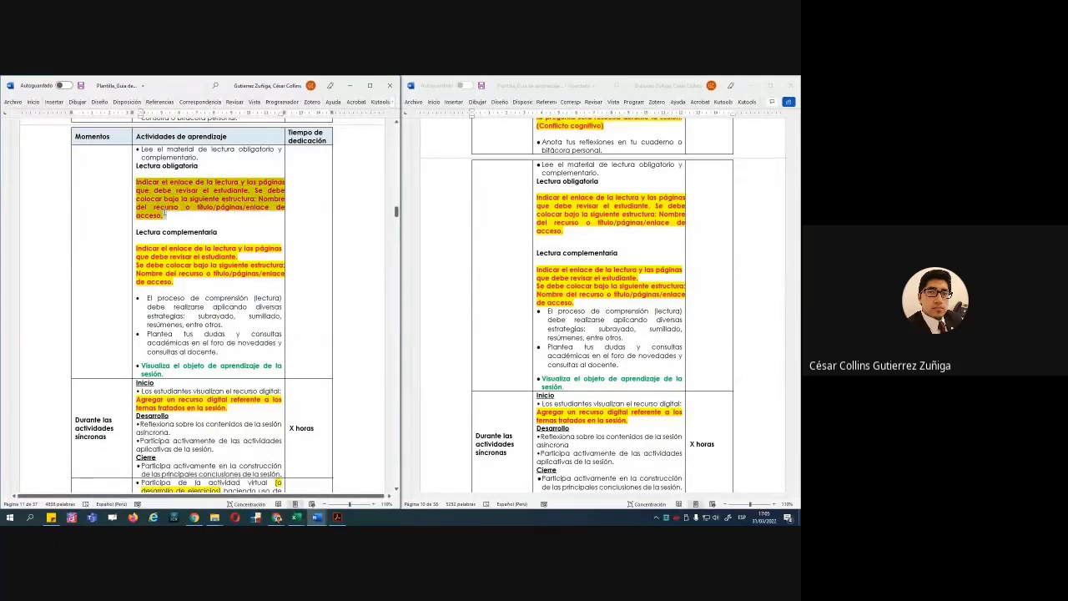
left_click(173, 222)
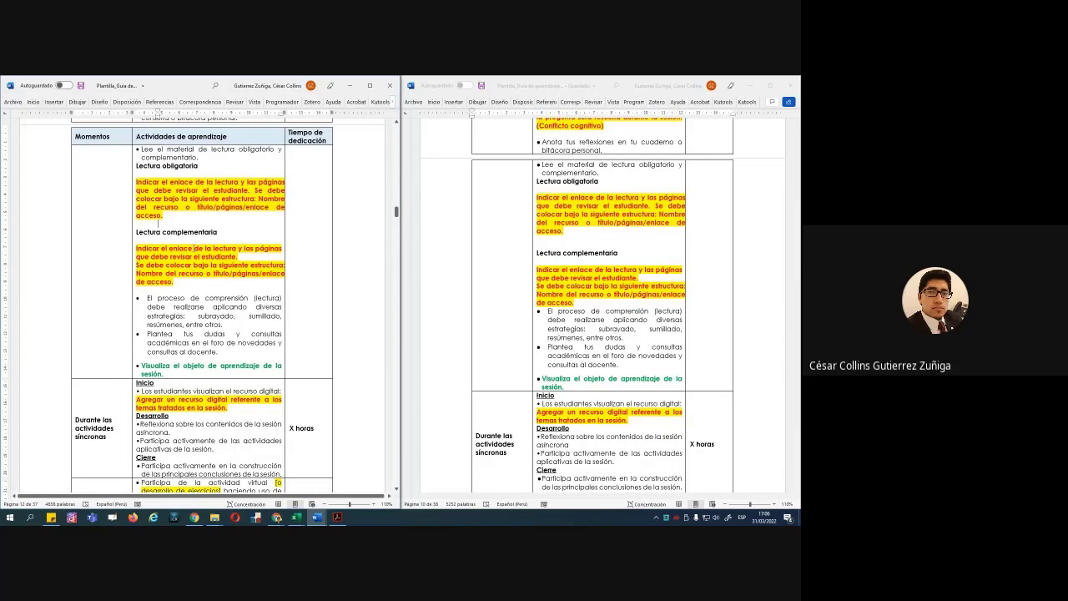
Switch to the syllabus PDF and frame the Básica and Complementaria references of its Bibliografía in red, each with a check mark
left_click(337, 517)
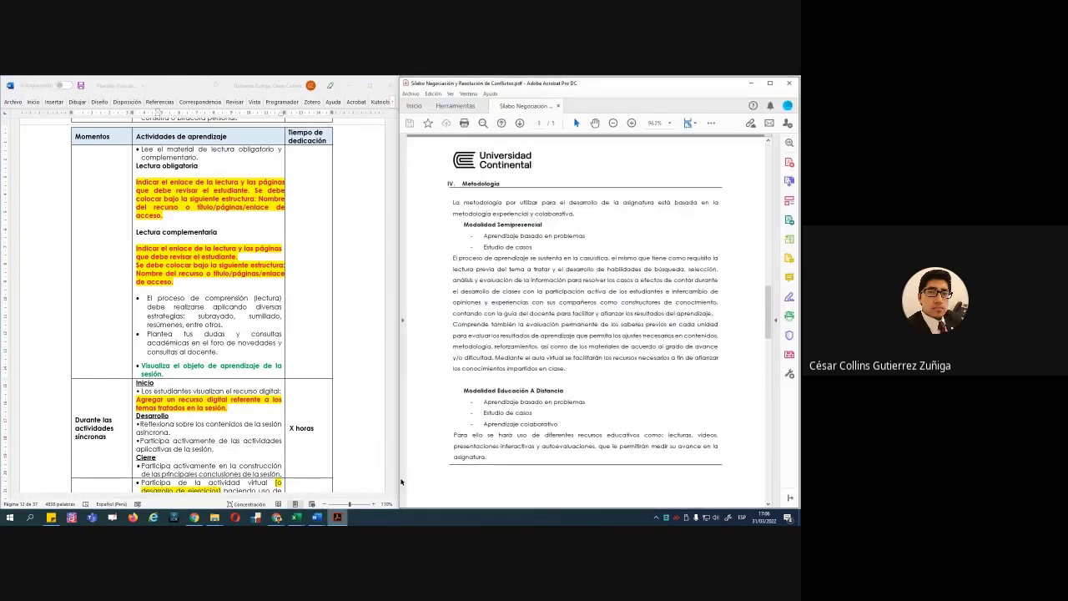
scroll(586, 358, "down", 15)
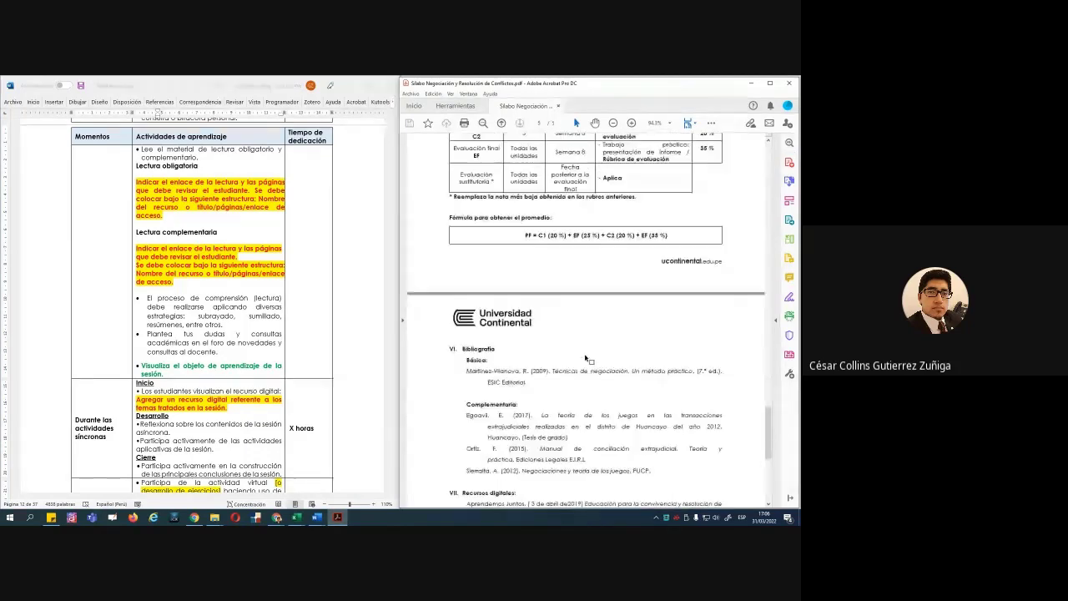
scroll(587, 358, "down", 3)
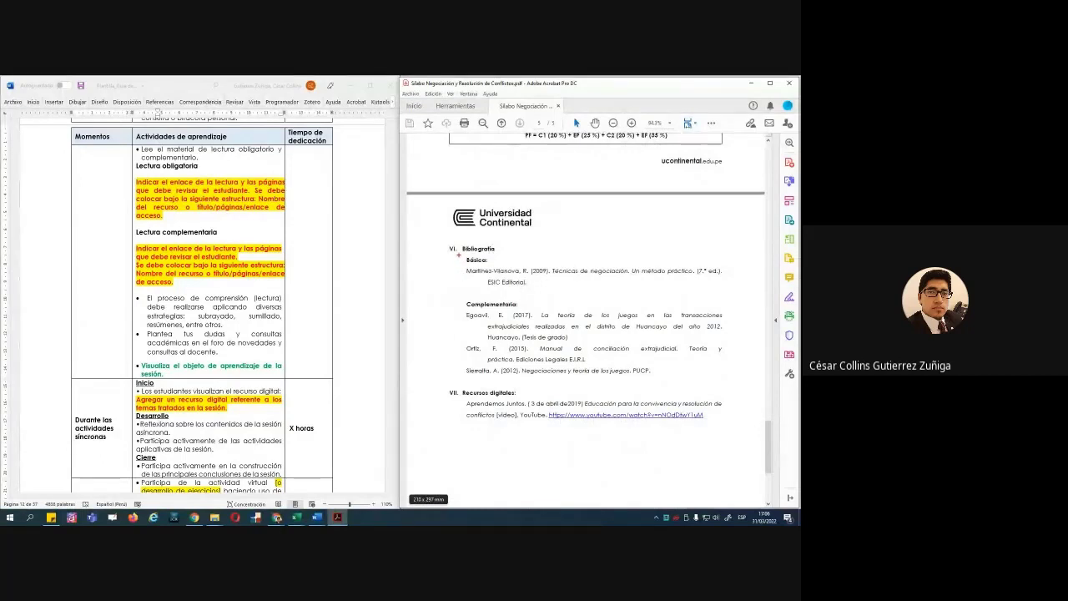
mouse_move(458, 254)
left_mouse_down()
mouse_move(739, 289)
mouse_move(729, 289)
left_mouse_up()
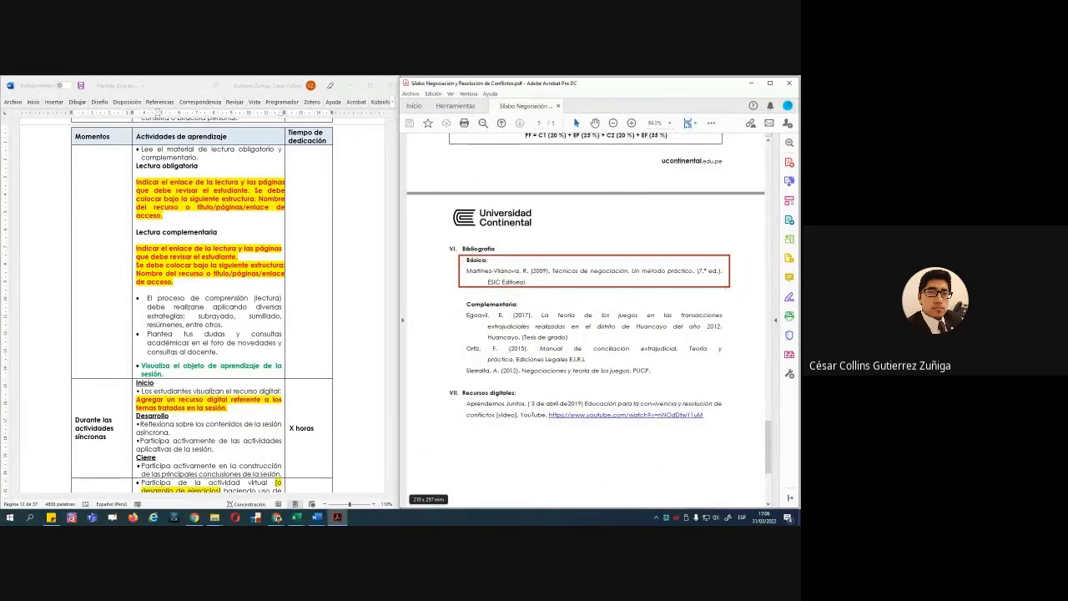
mouse_move(457, 295)
left_mouse_down()
mouse_move(504, 364)
mouse_move(727, 389)
mouse_move(731, 381)
left_mouse_up()
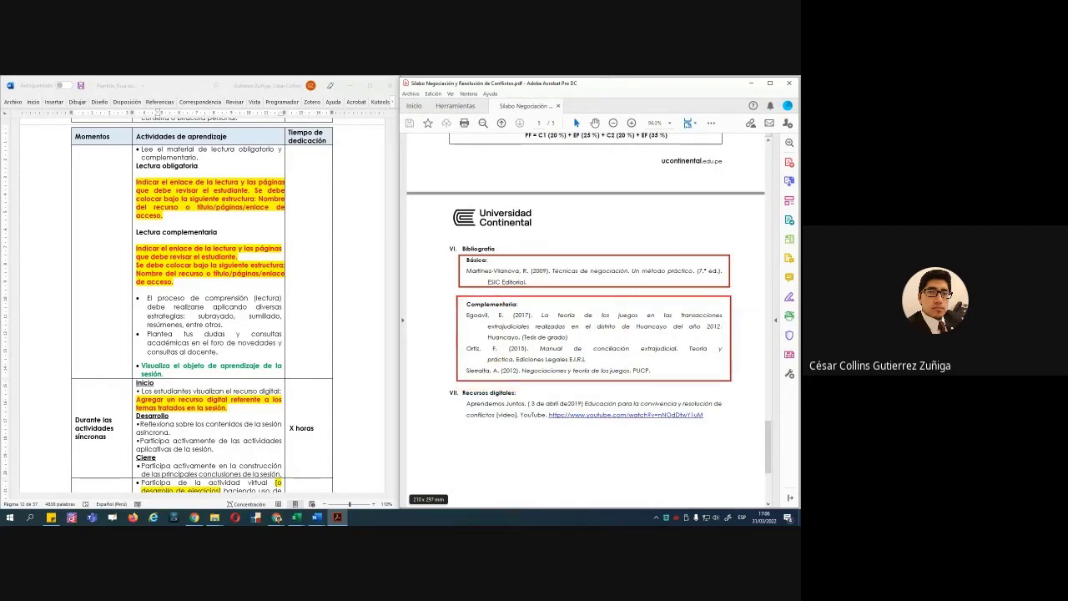
mouse_move(734, 264)
left_mouse_down()
mouse_move(739, 276)
mouse_move(754, 254)
left_mouse_up()
left_click_drag(736, 332, 752, 324)
Box Lectura obligatoria in Blended 1, draw an arrow from its instruction to the Básica reference, and tick that reference's author
mouse_move(291, 210)
left_mouse_down()
mouse_move(467, 287)
mouse_move(458, 268)
left_mouse_up()
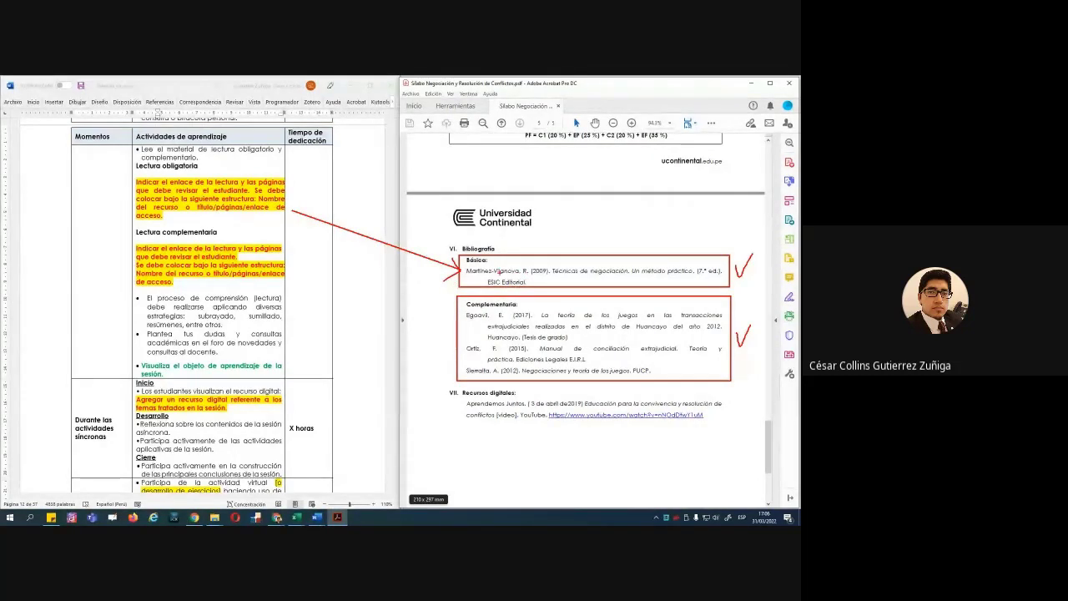
left_click_drag(495, 264, 506, 261)
left_click_drag(126, 159, 207, 173)
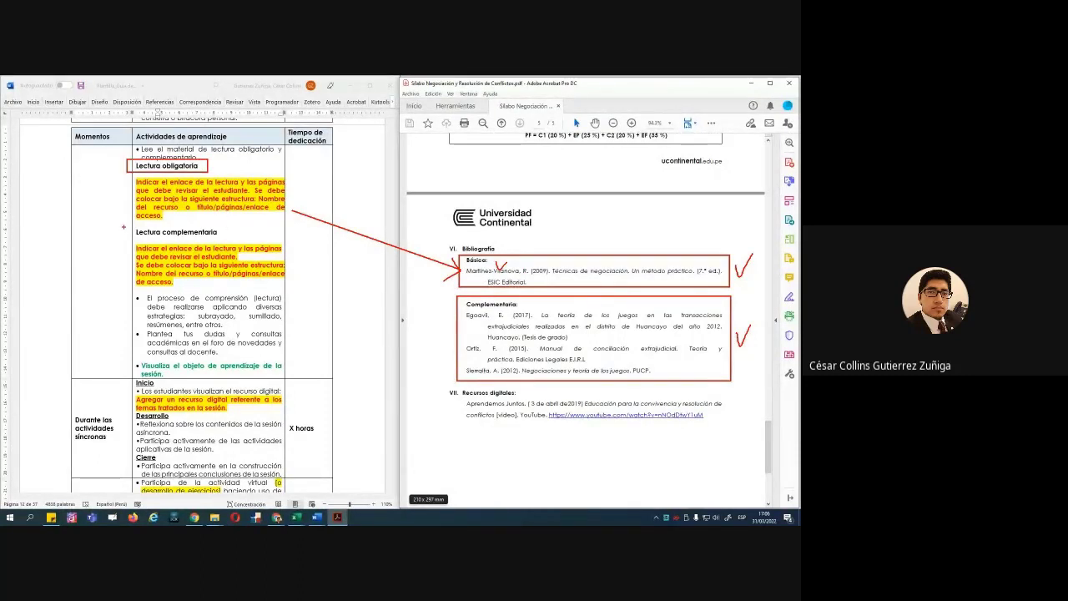
Try to link a box around Lectura complementaria to the Complementaria references by arrow, with a check mark beside the 2009 publication year
mouse_move(124, 227)
left_mouse_down()
mouse_move(292, 288)
mouse_move(447, 324)
mouse_move(438, 338)
left_mouse_up()
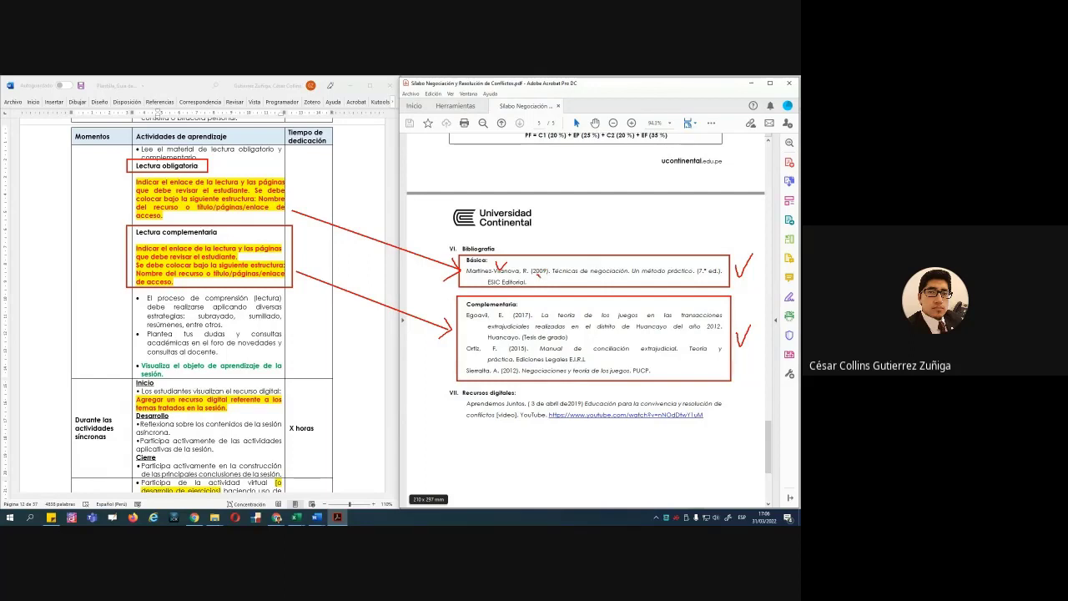
left_click_drag(539, 273, 557, 267)
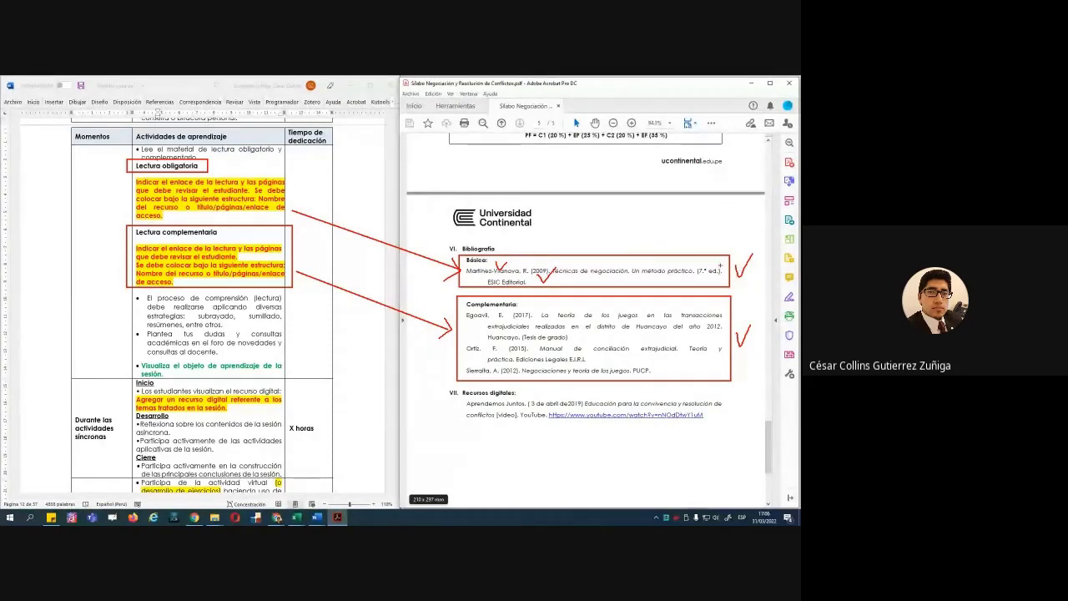
left_click_drag(716, 243, 742, 226)
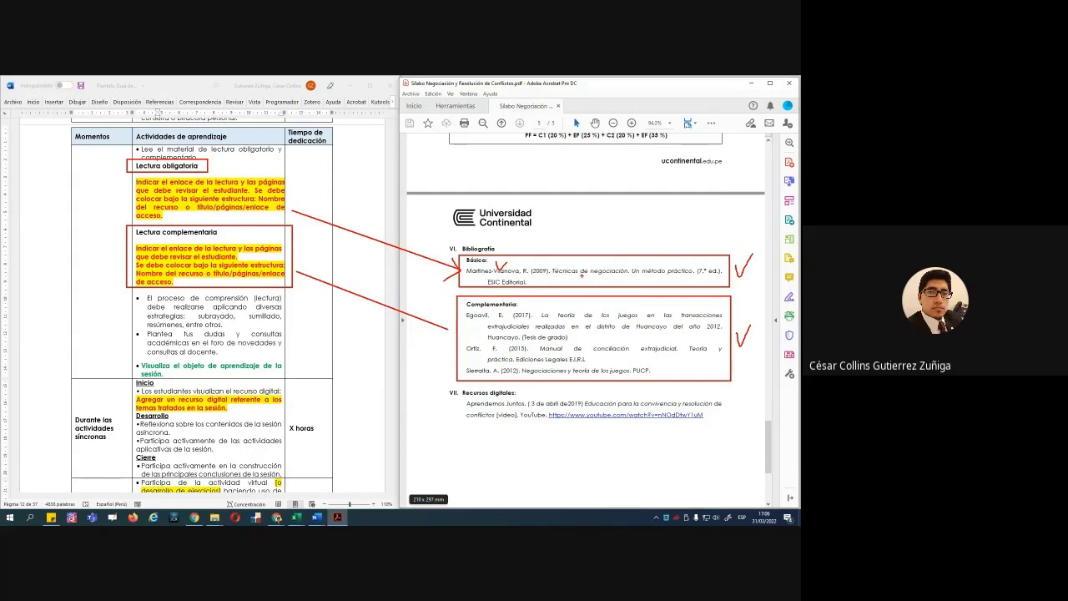
left_click_drag(444, 319, 453, 331)
left_click_drag(122, 202, 98, 197)
mouse_move(211, 204)
left_mouse_down()
mouse_move(247, 208)
mouse_move(229, 216)
mouse_move(212, 203)
left_mouse_up()
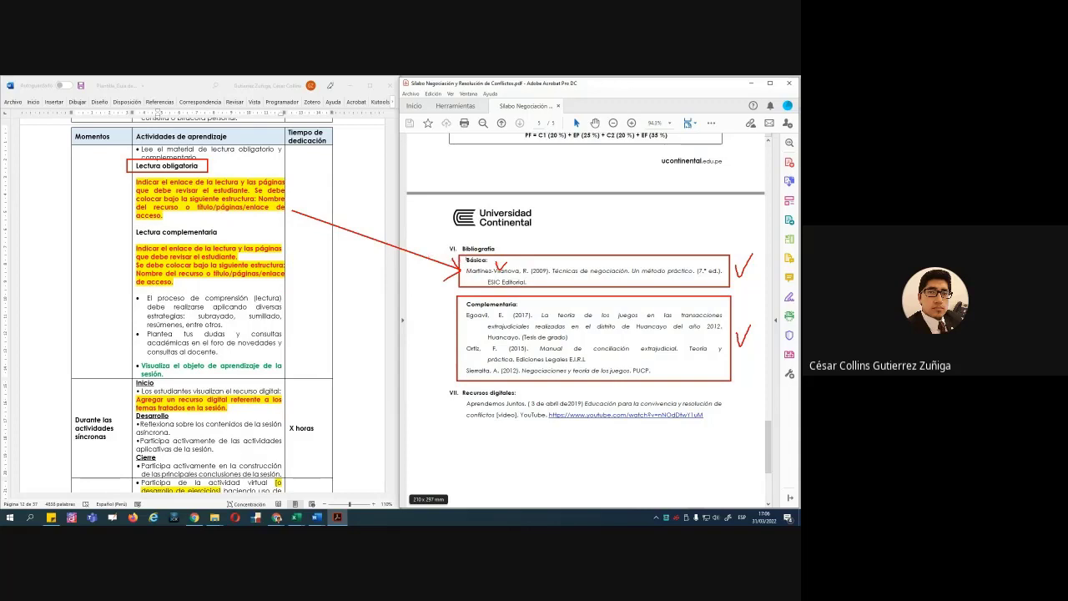
Draw a return arrow from Básica to the Lectura obligatoria instruction, tick both, box its título/páginas wording and point an arrow at the instruction
mouse_move(459, 272)
left_mouse_down()
mouse_move(383, 284)
mouse_move(267, 219)
mouse_move(272, 235)
mouse_move(284, 213)
left_mouse_up()
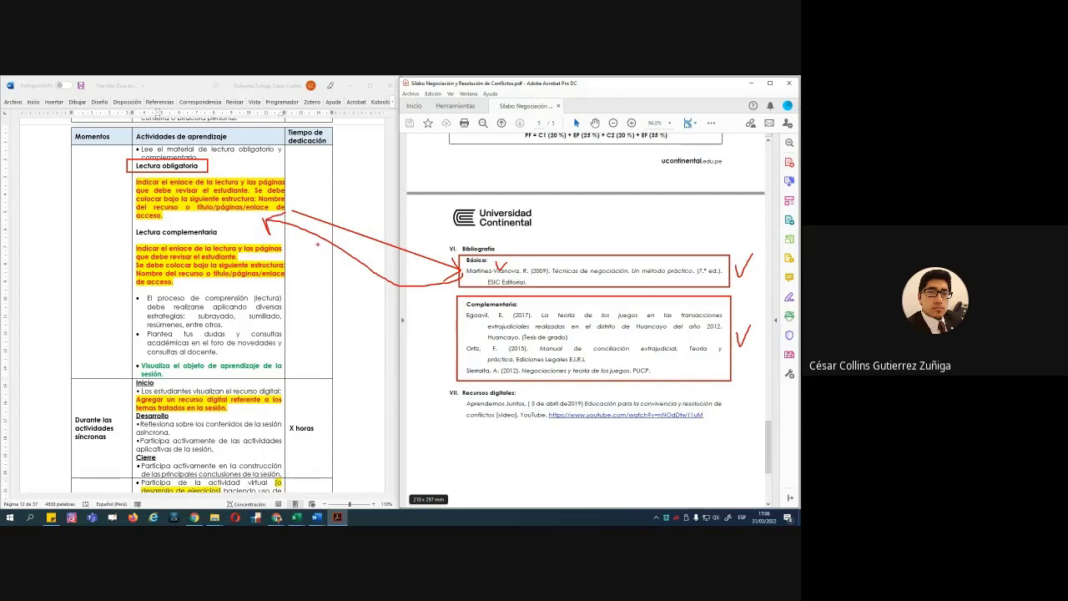
left_click_drag(559, 263, 578, 258)
left_click_drag(289, 191, 307, 182)
mouse_move(196, 200)
left_mouse_down()
mouse_move(270, 216)
mouse_move(257, 210)
left_mouse_up()
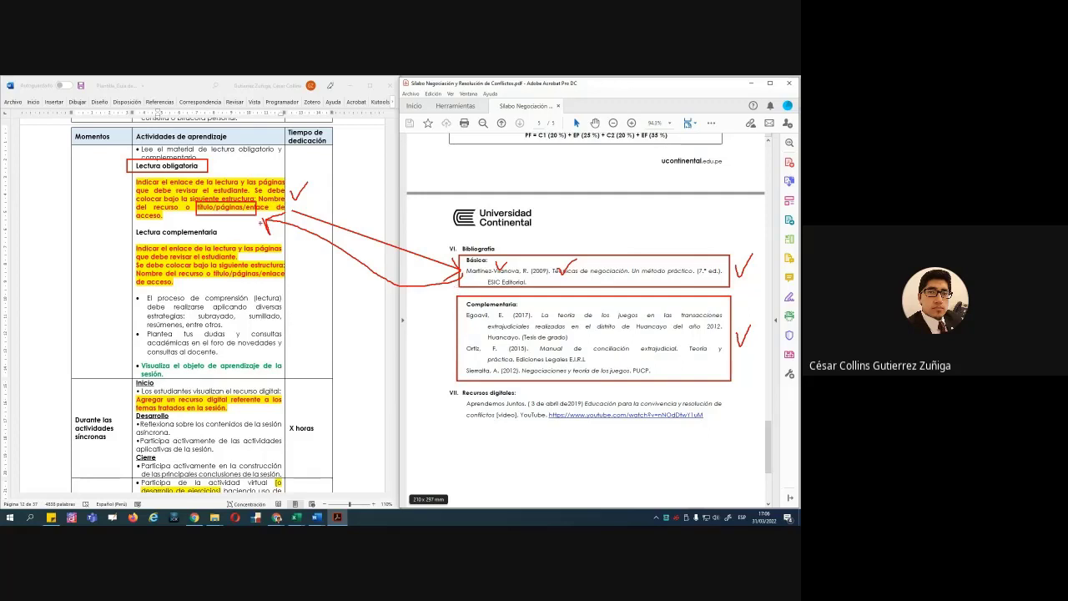
mouse_move(83, 228)
left_mouse_down()
mouse_move(126, 210)
mouse_move(119, 219)
left_mouse_up()
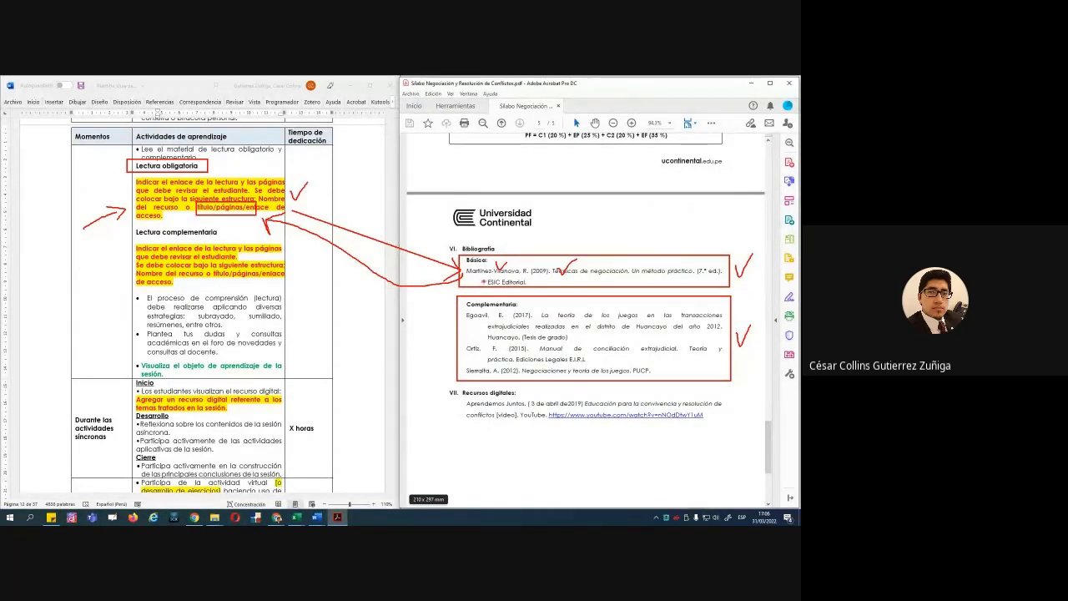
Tick the título/páginas wording in the Lectura obligatoria instruction and point two more arrows at that instruction
mouse_move(221, 219)
left_mouse_down()
mouse_move(231, 227)
mouse_move(243, 215)
left_mouse_up()
left_click_drag(99, 244, 121, 217)
left_click_drag(78, 197, 118, 190)
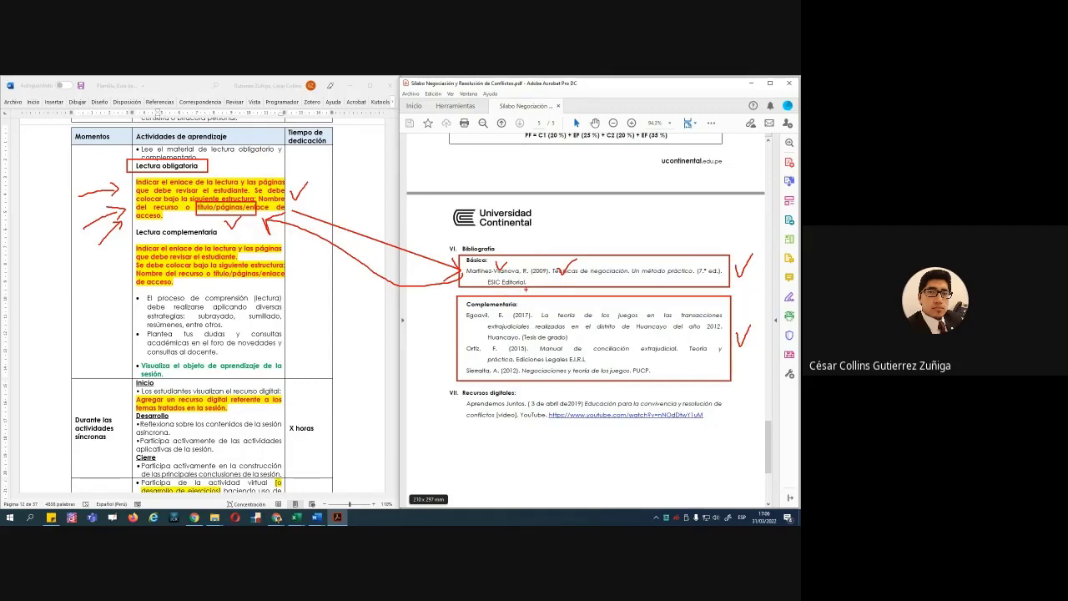
Tick the Básica reference's title and the acceso wording, and draw an arrow from the Lectura complementaria instruction to the Complementaria references
left_click_drag(592, 271, 613, 262)
left_click_drag(137, 223, 180, 210)
mouse_move(286, 241)
left_mouse_down()
mouse_move(286, 288)
mouse_move(455, 338)
left_mouse_up()
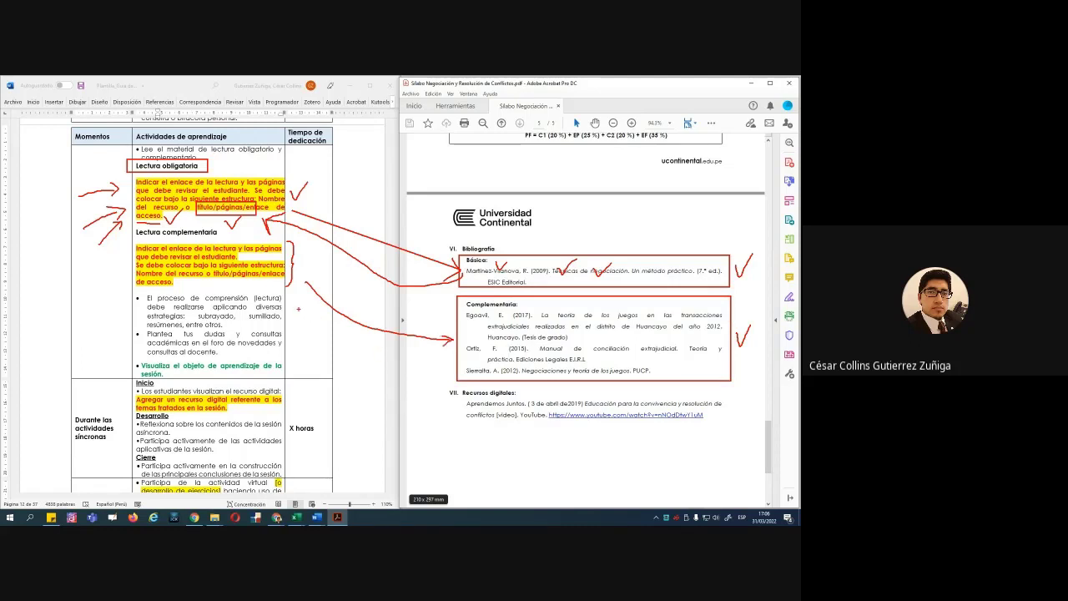
Clear the annotations and return to the two Word templates at their Durante las actividades síncronas rows
key("Escape")
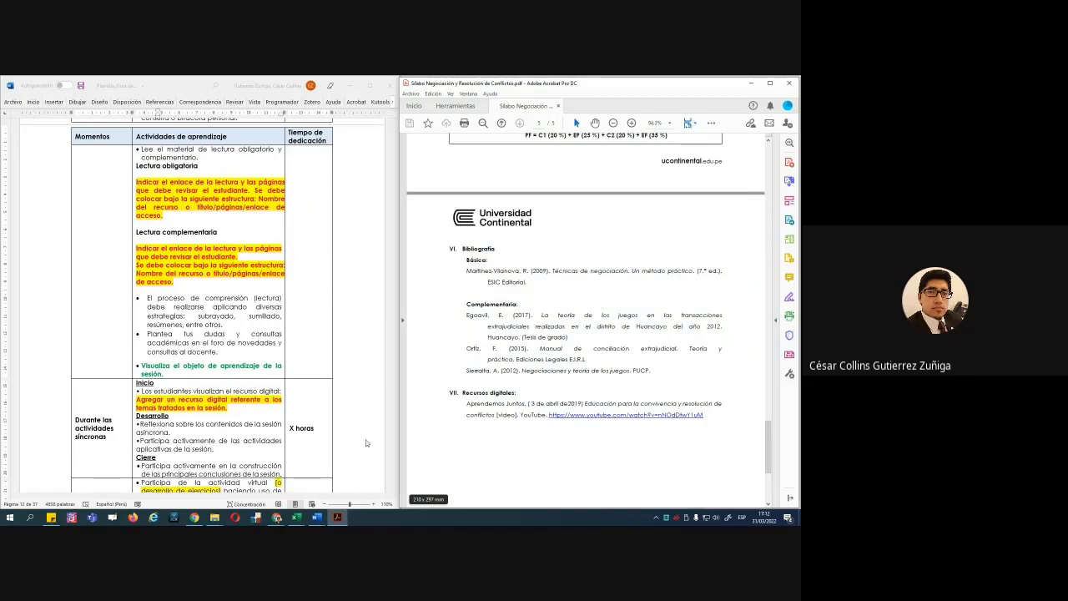
scroll(315, 314, "down", 2)
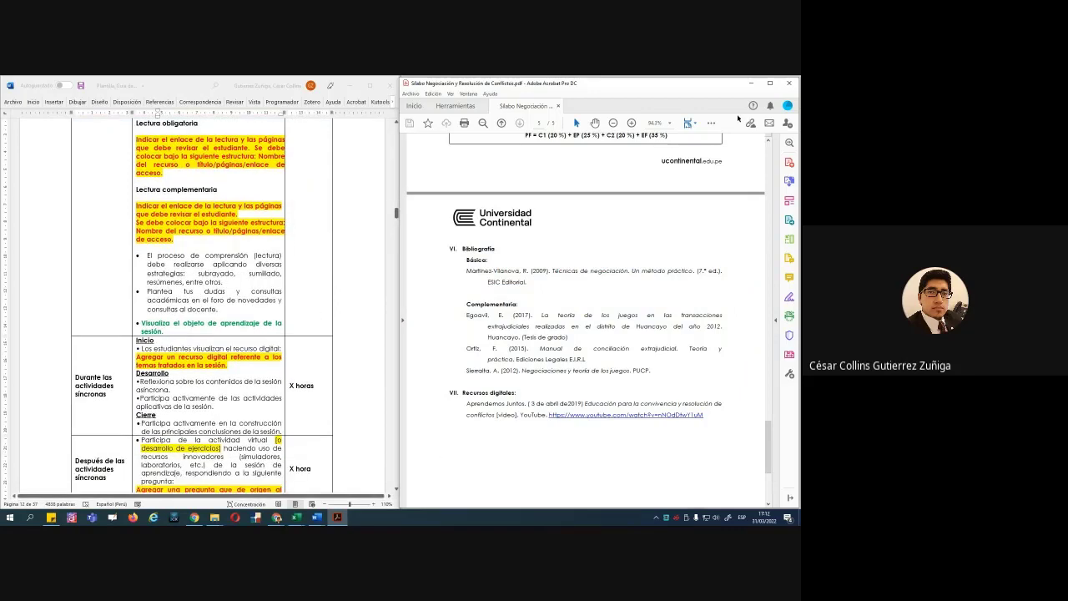
key("alt+Tab")
scroll(503, 303, "down", 4)
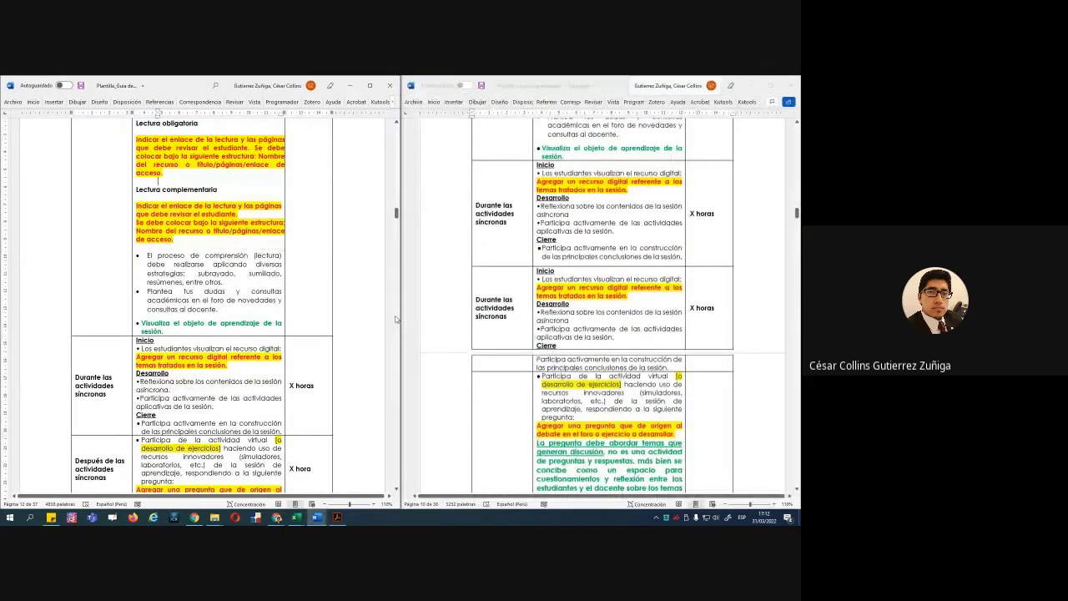
scroll(334, 316, "down", 8)
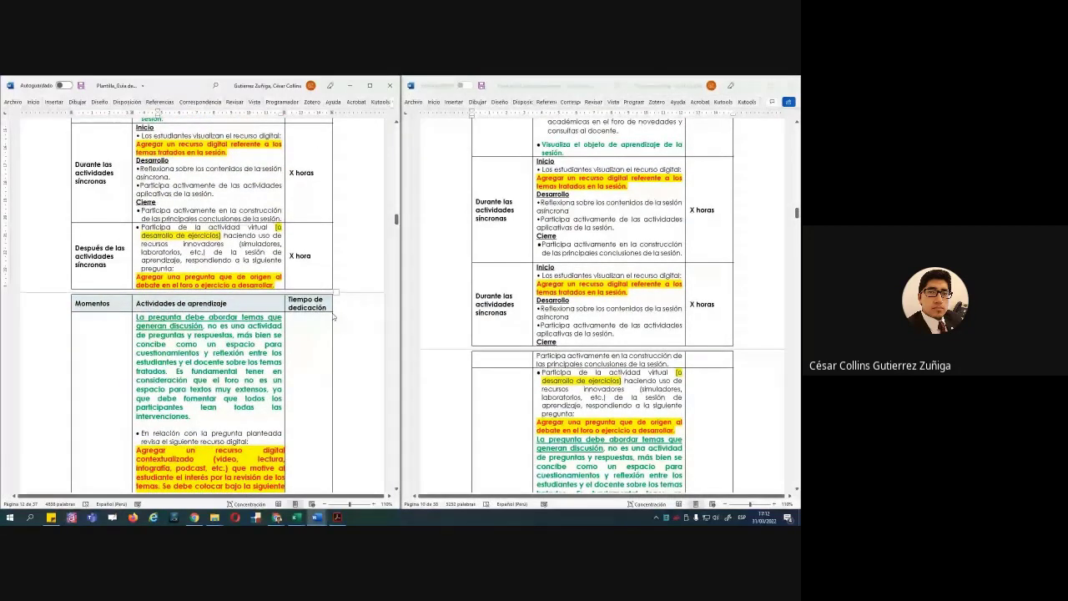
scroll(476, 292, "down", 1)
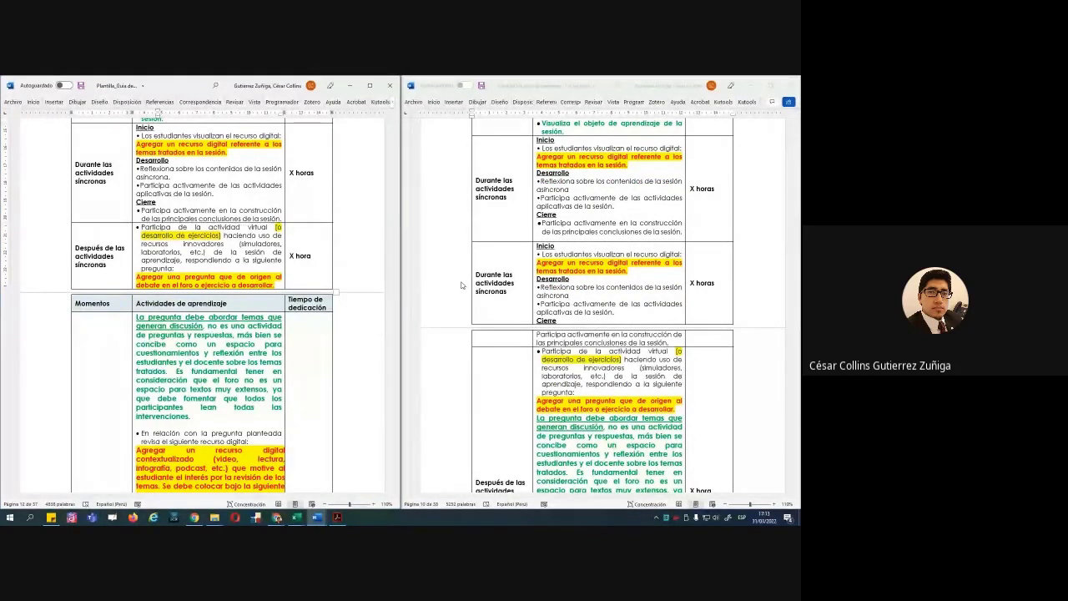
Select the "Agregar un recurso digital referente a los temas tratados en la sesión" instruction under Inicio in both templates, singling out "recurso digital" in Blended 2
left_click(636, 143)
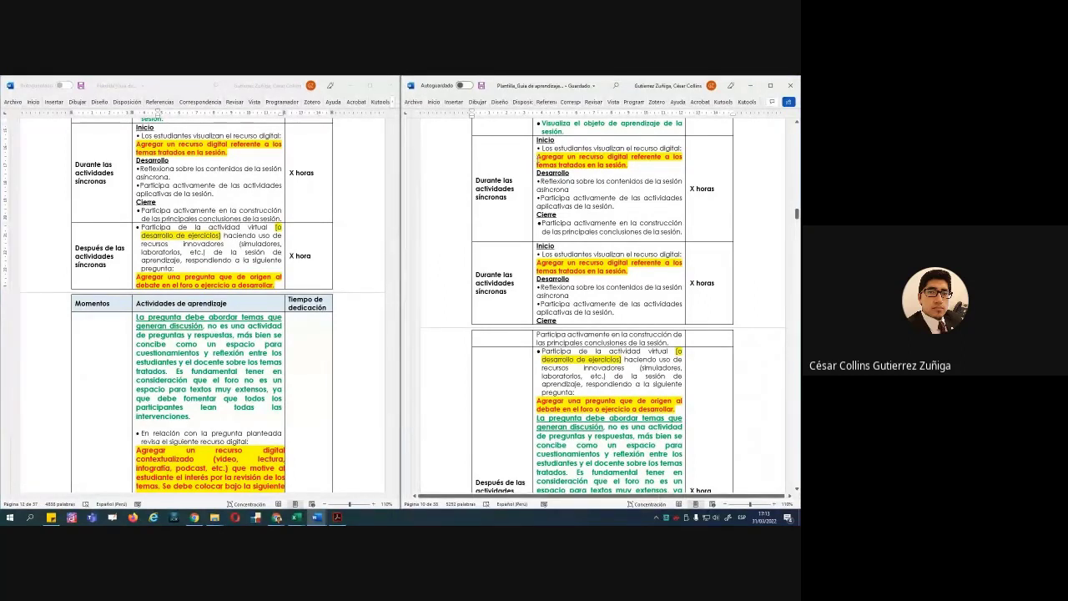
left_click_drag(536, 156, 635, 168)
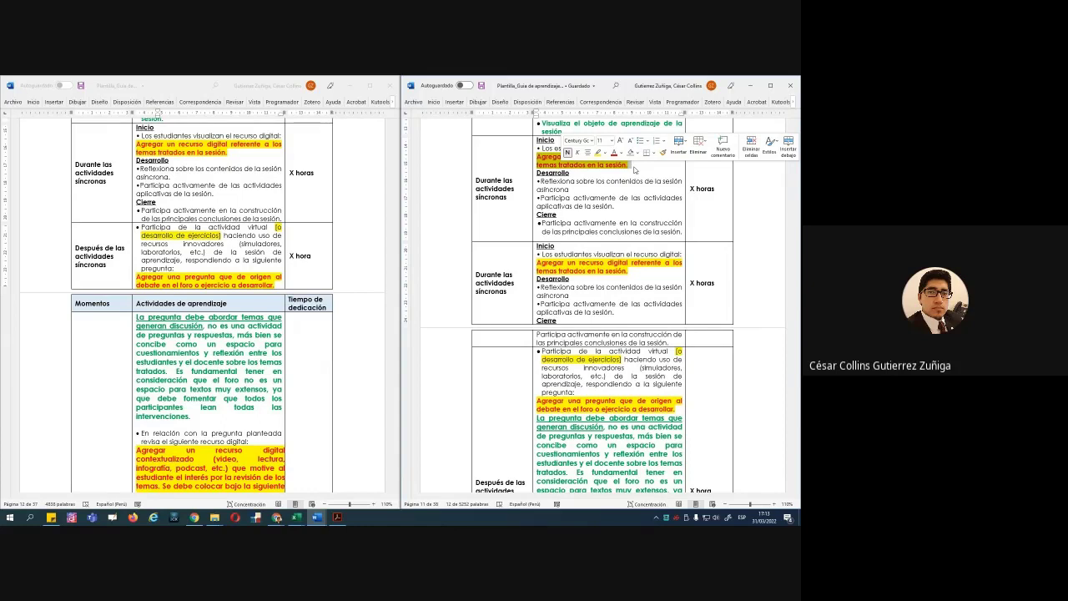
left_click(167, 162)
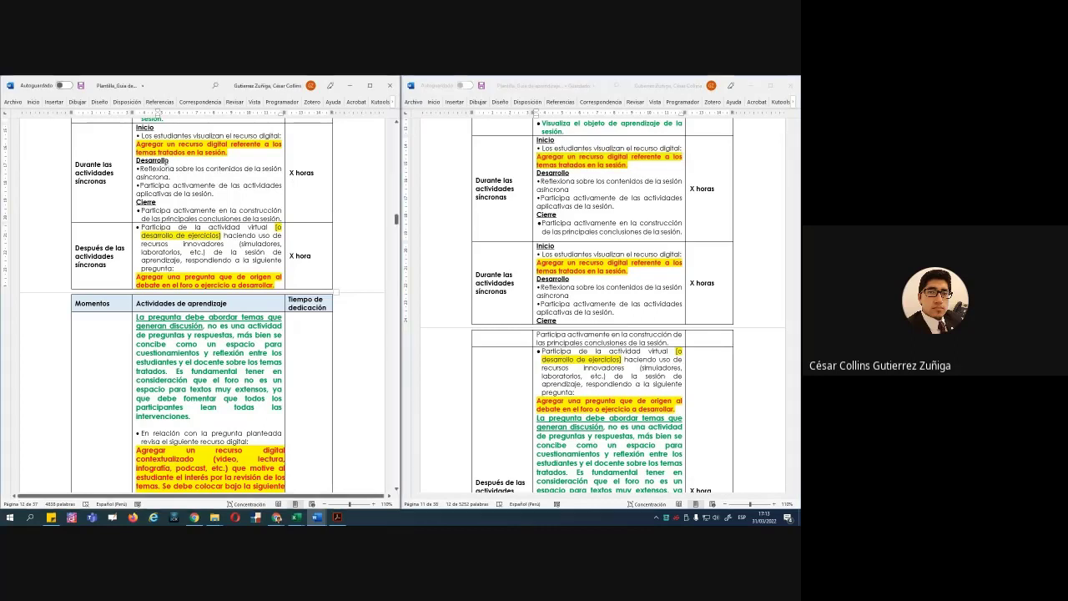
left_click_drag(133, 146, 230, 155)
left_click_drag(537, 156, 604, 167)
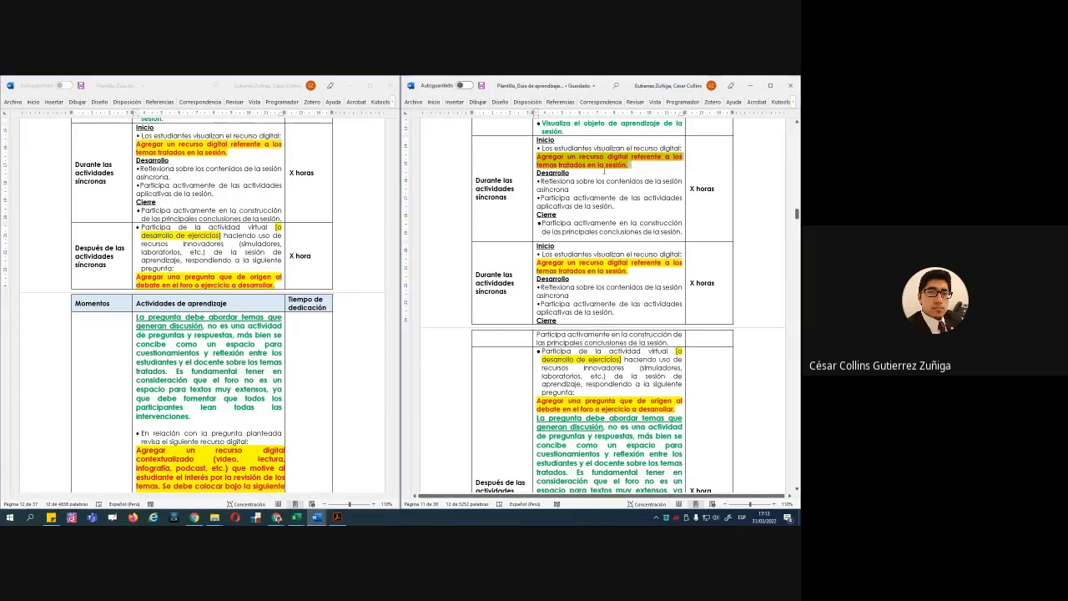
left_click_drag(537, 156, 630, 162)
left_click(621, 180)
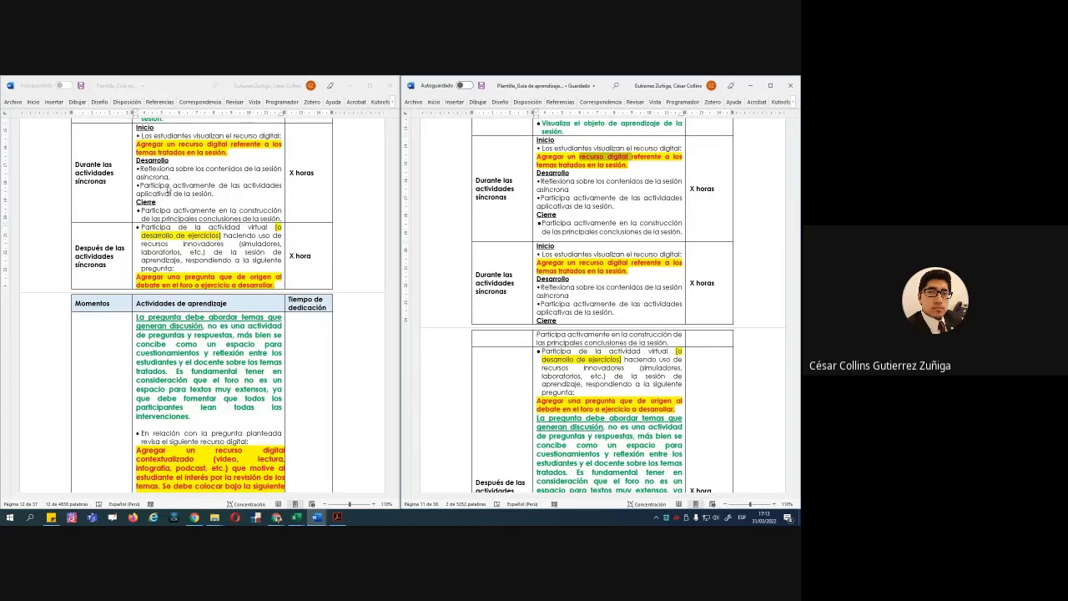
Select the Desarrollo and Cierre activities of the first Durante las actividades síncronas row in Blended 1 and then in Blended 2
left_click(139, 178)
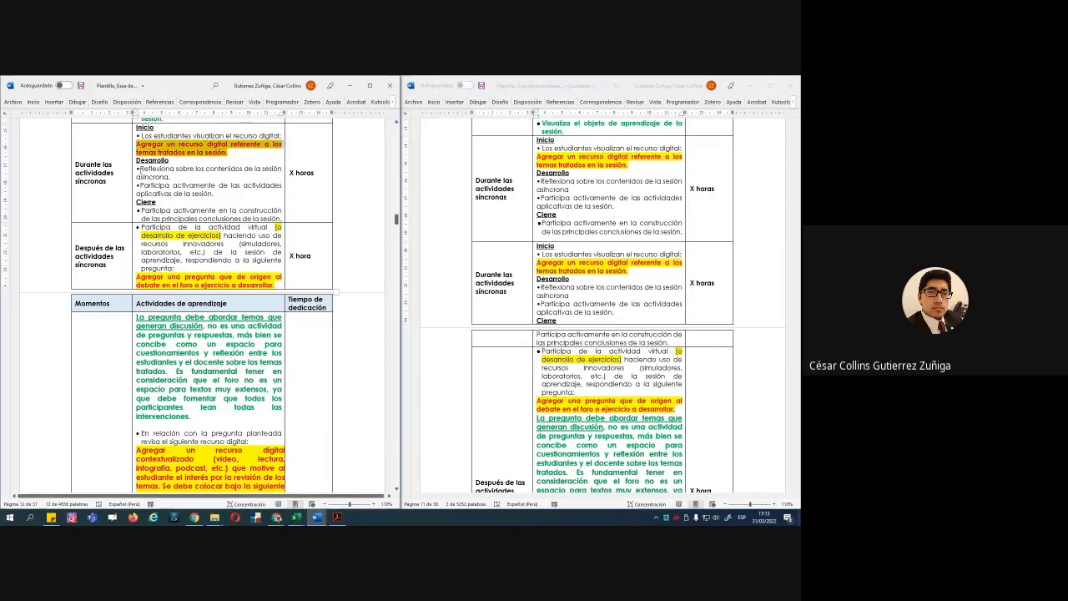
left_click_drag(138, 160, 282, 219)
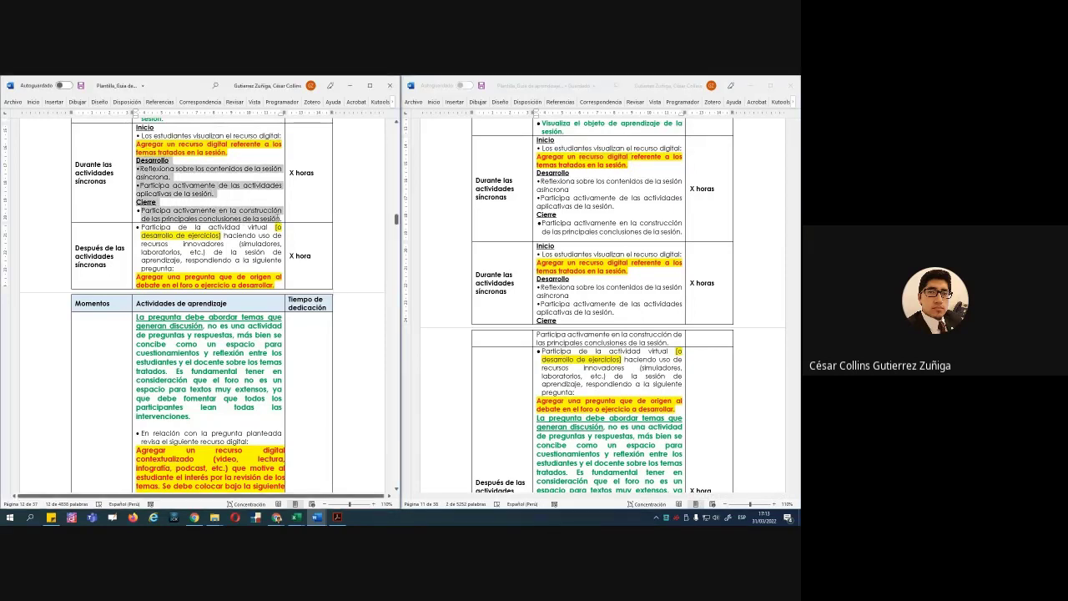
left_click(538, 177)
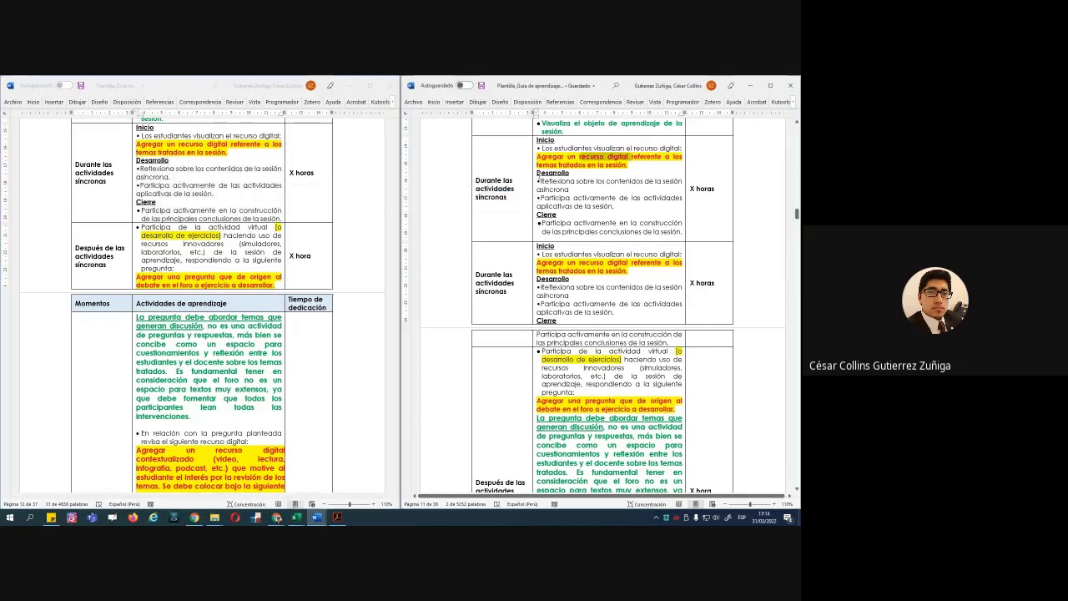
left_click_drag(537, 173, 672, 232)
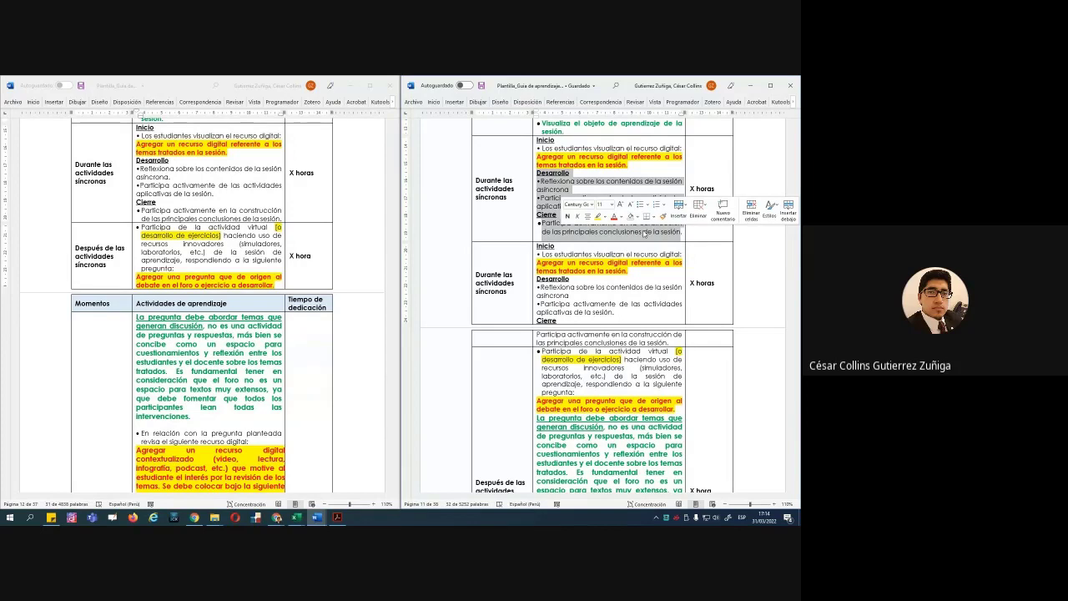
left_click(192, 190)
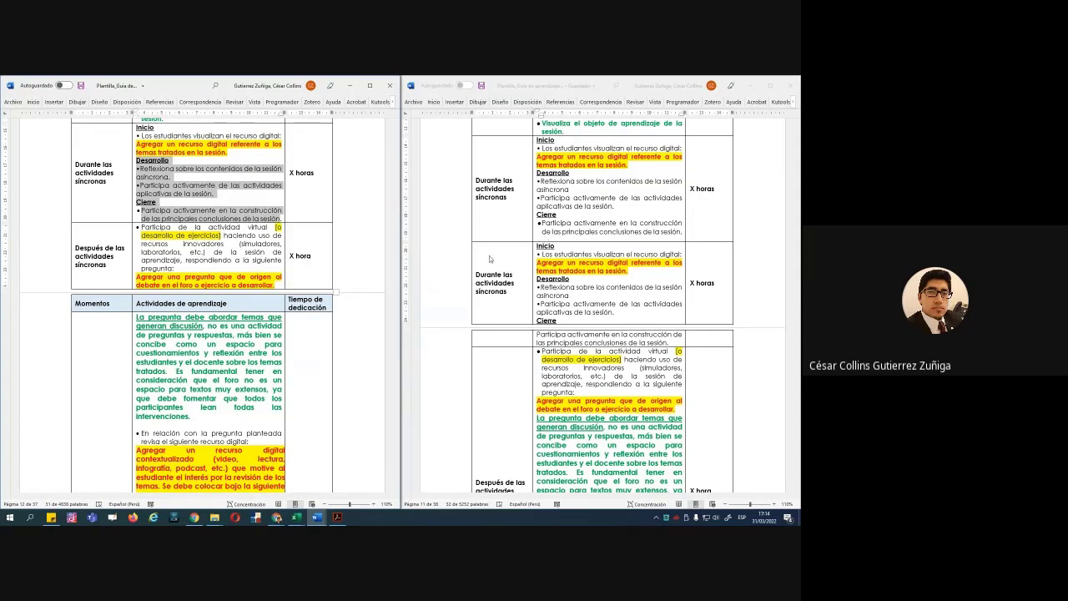
scroll(430, 256, "down", 1)
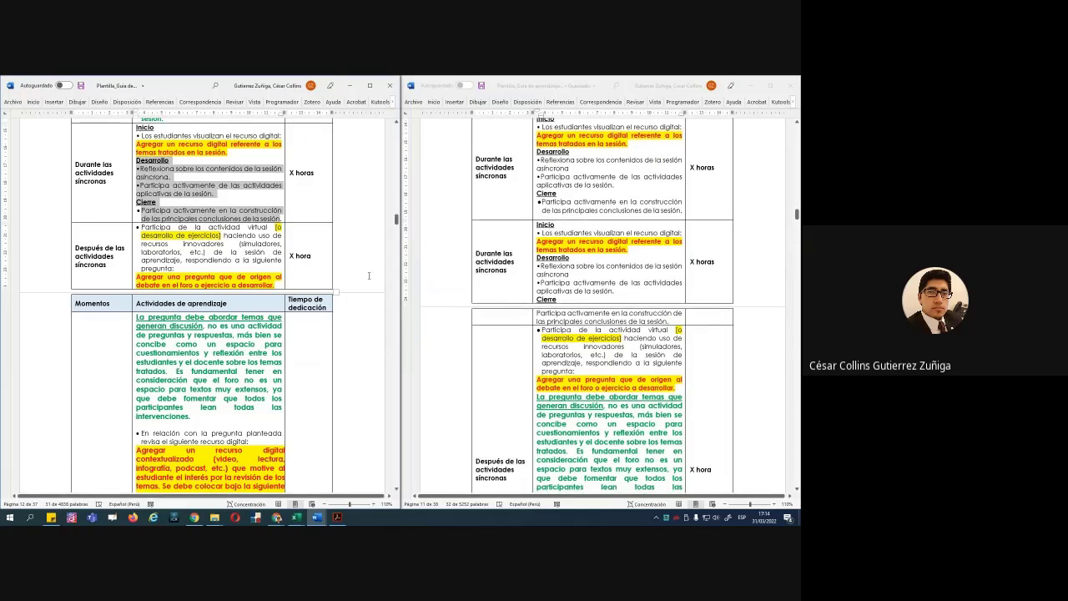
scroll(417, 293, "up", 1)
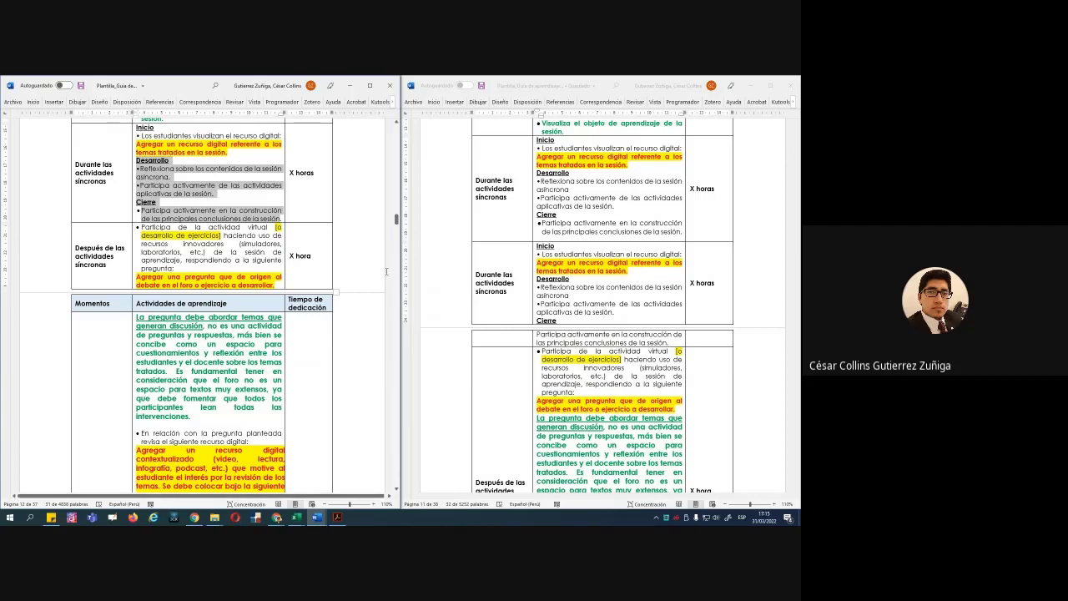
Select the Durante las actividades síncronas row in Blended 1, followed by its Después de las actividades síncronas row
left_click(257, 254)
scroll(257, 255, "up", 1)
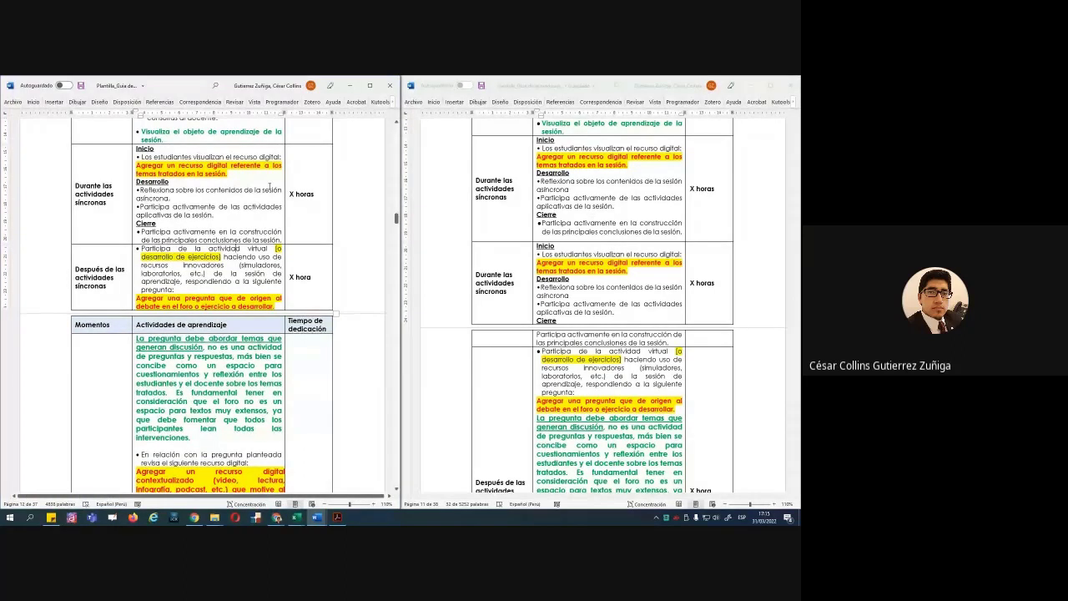
left_click_drag(216, 214, 100, 194)
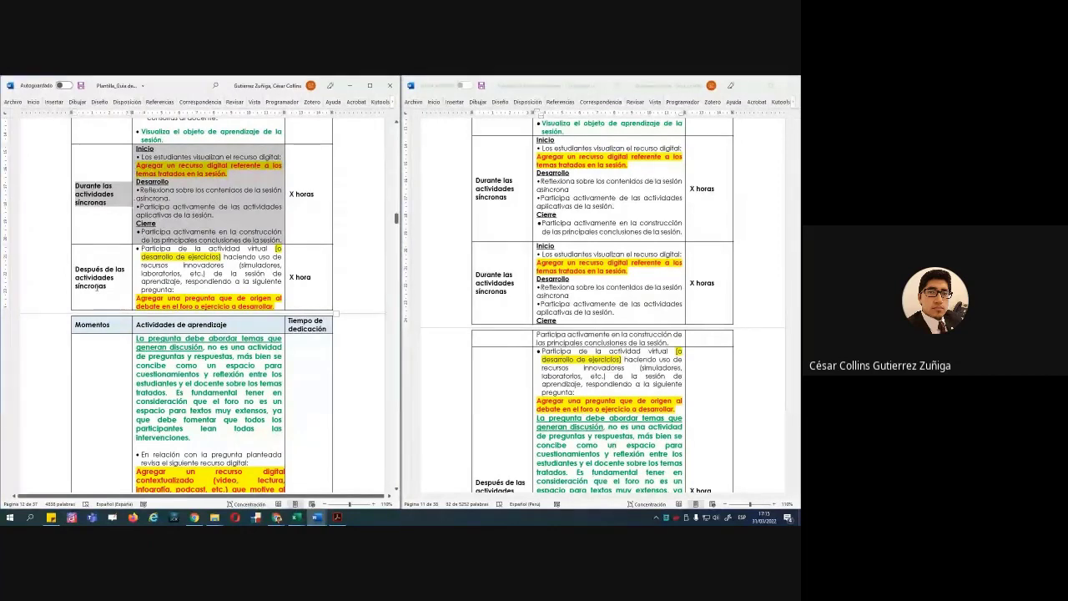
left_click_drag(101, 277, 182, 281)
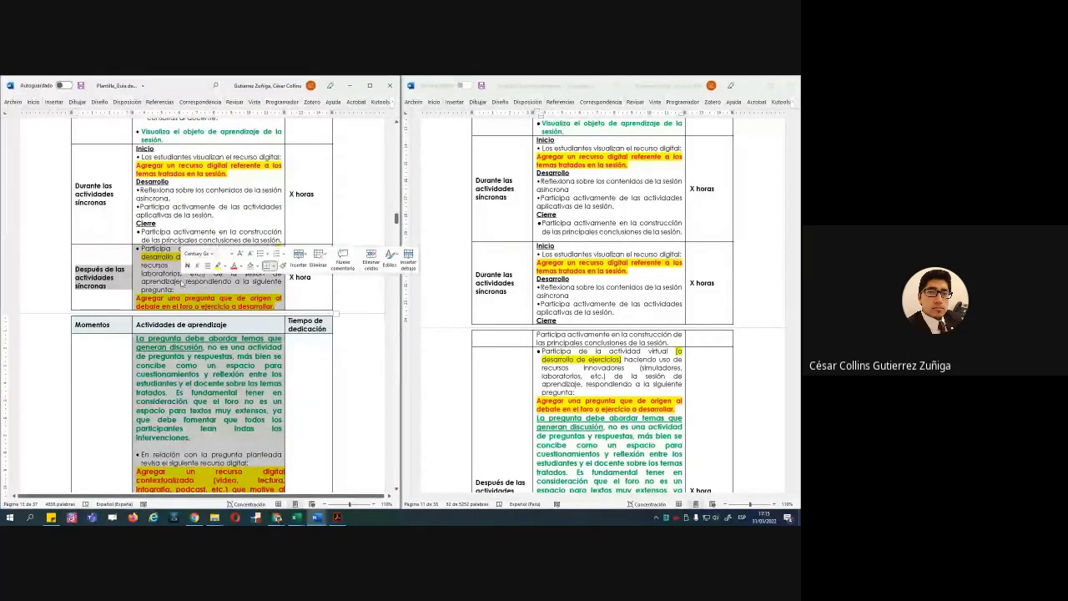
Mark the two consecutive Durante las actividades síncronas rows in Blended 2 by selecting their moment and activity cells together
left_click(514, 180)
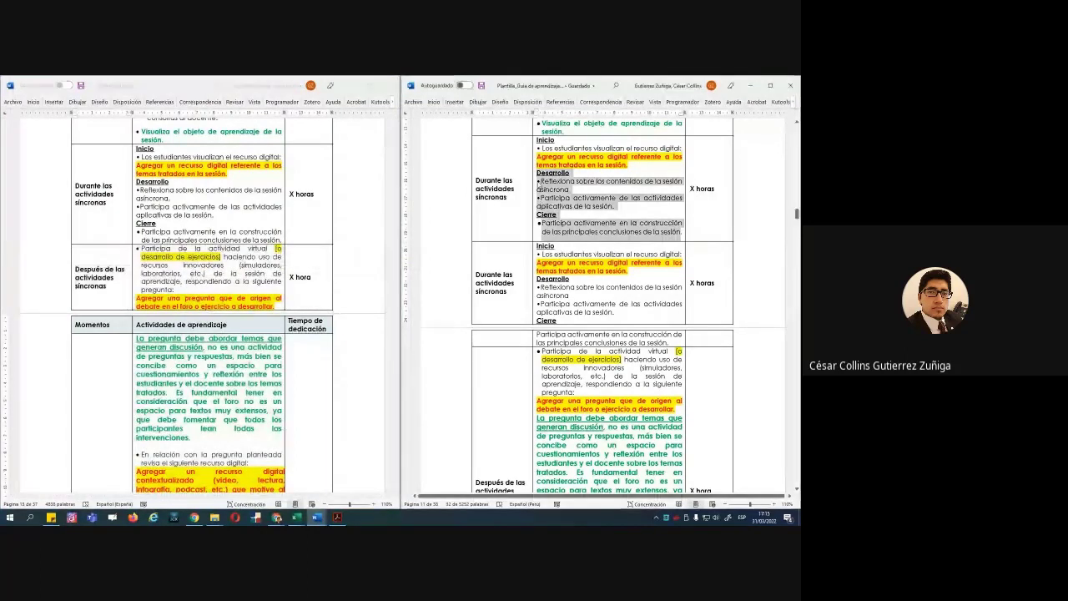
left_click_drag(530, 148, 591, 278)
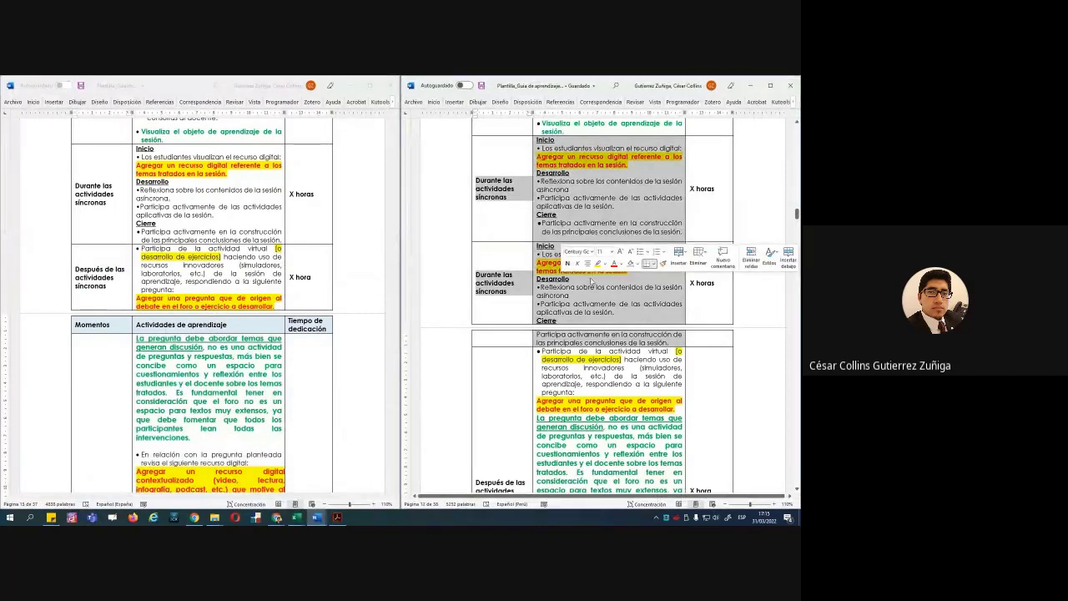
left_click(519, 225)
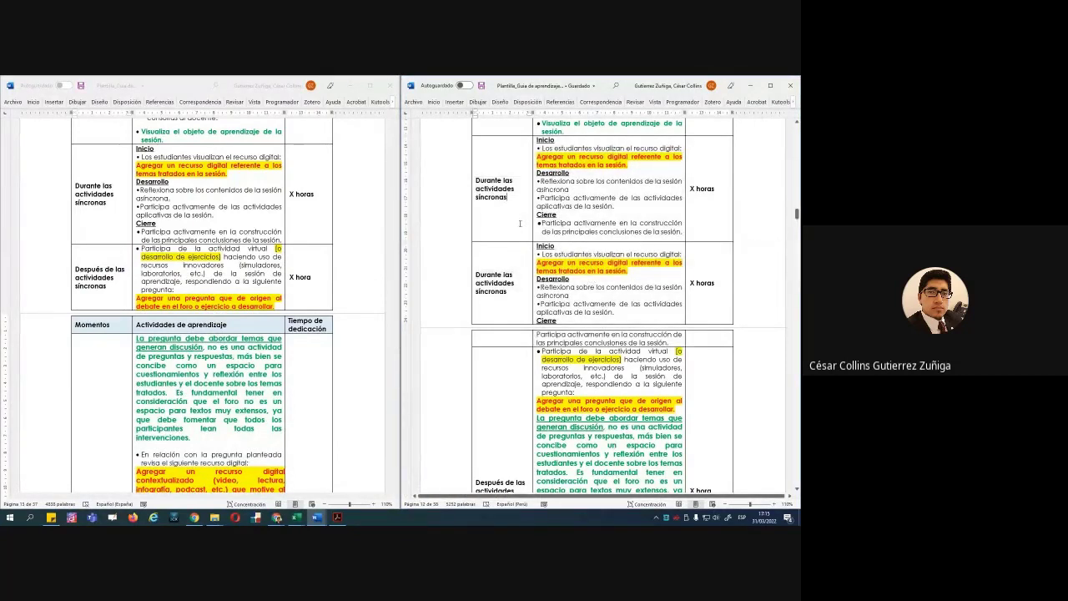
left_click_drag(493, 188, 582, 281)
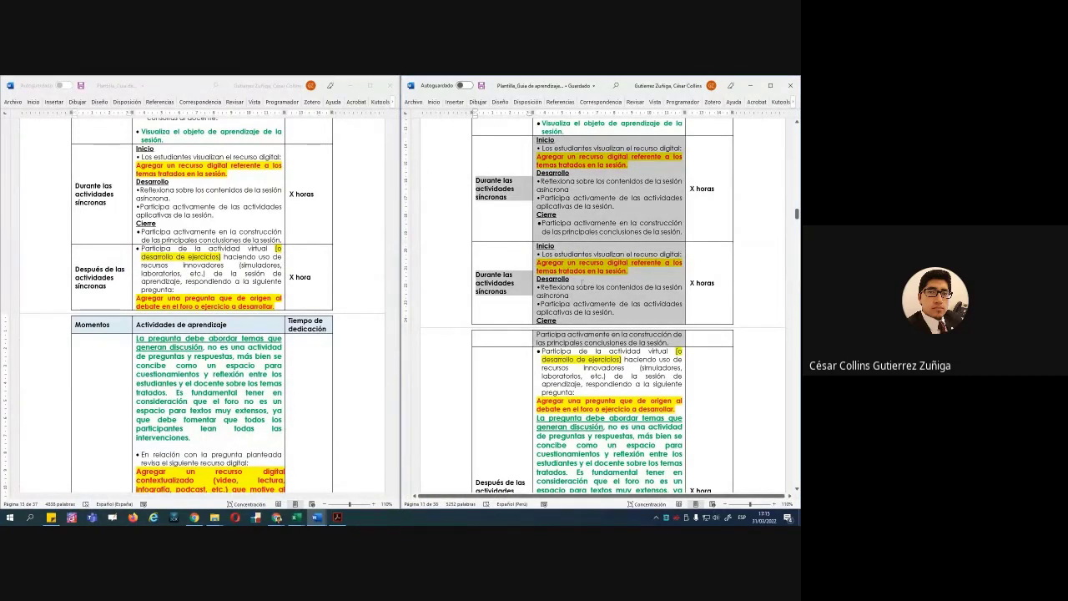
left_click(582, 282)
left_click_drag(492, 186, 504, 211)
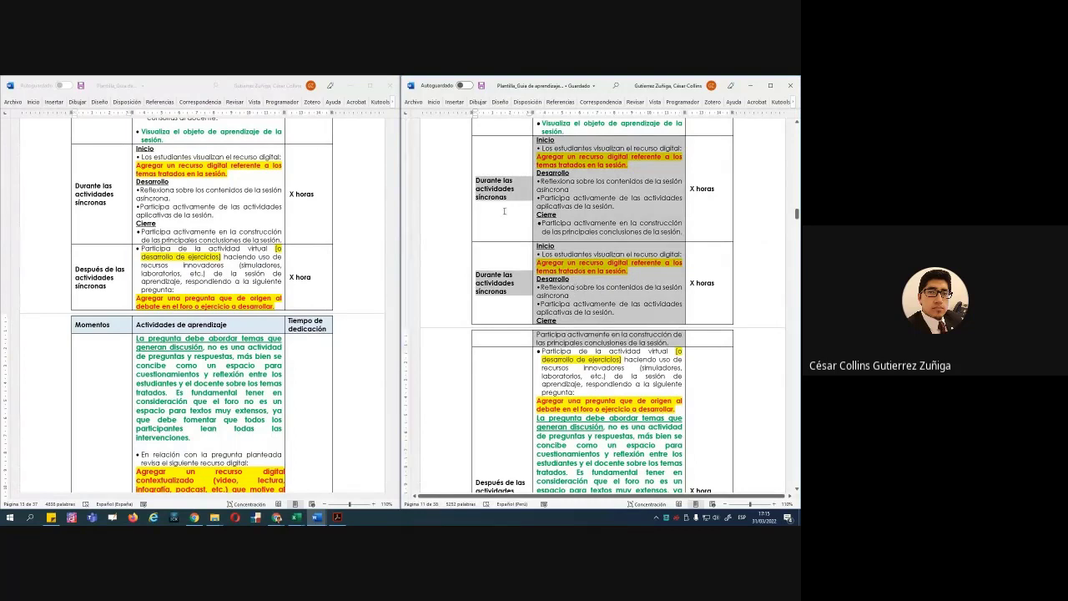
left_click(504, 211)
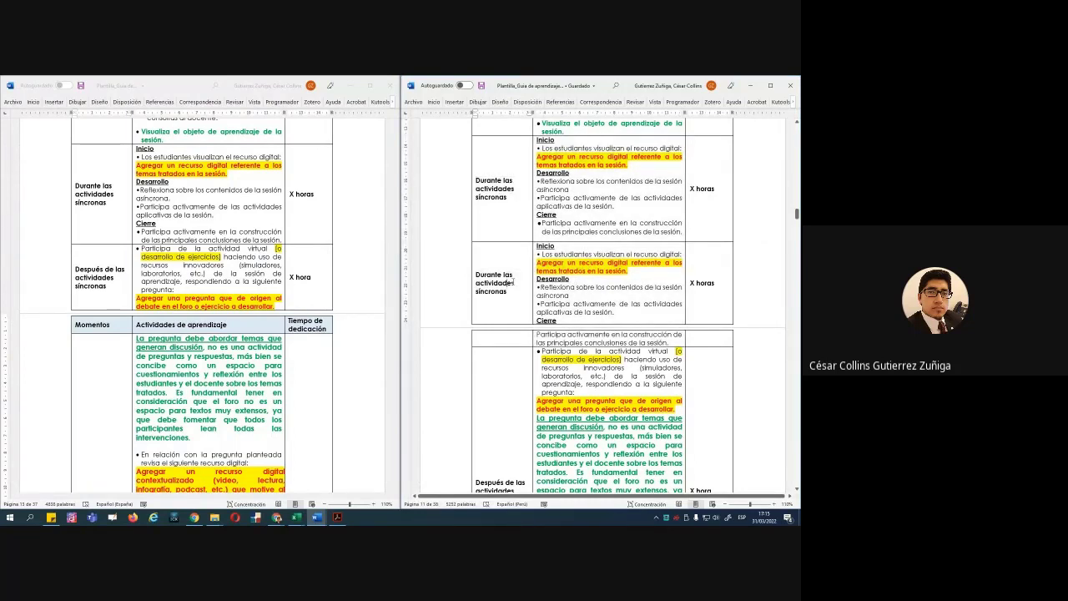
left_click_drag(491, 197, 505, 288)
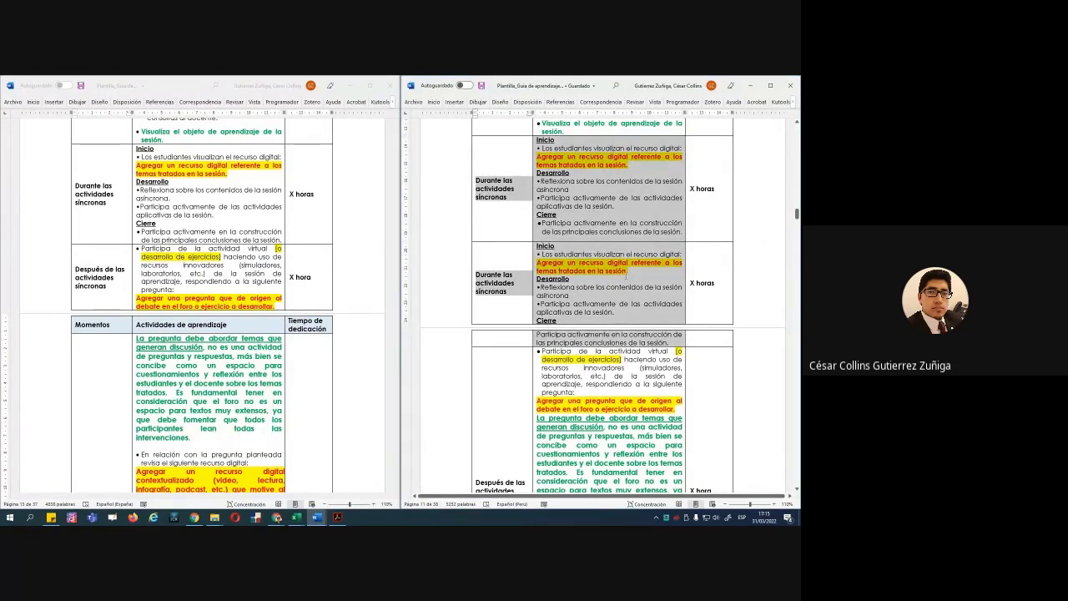
left_click_drag(523, 199, 505, 288)
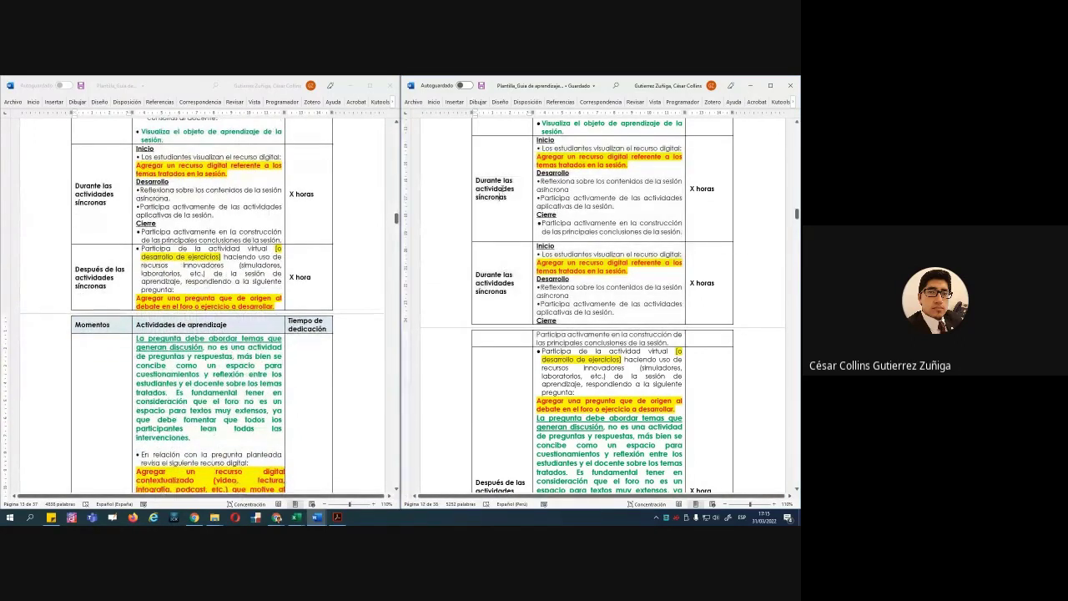
left_click_drag(501, 188, 581, 276)
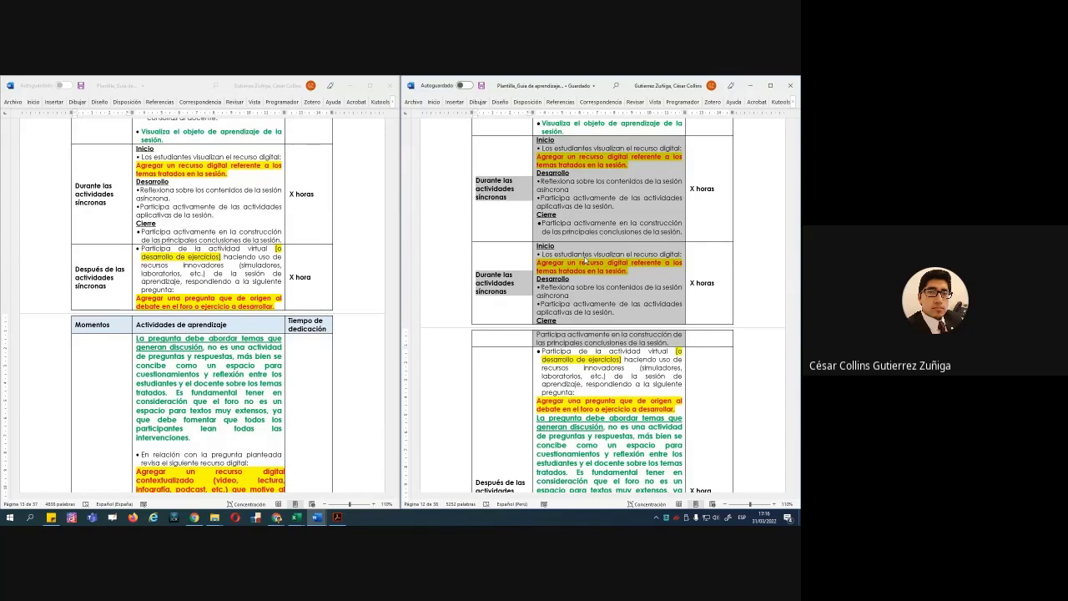
left_click(546, 197)
left_click_drag(546, 200, 579, 269)
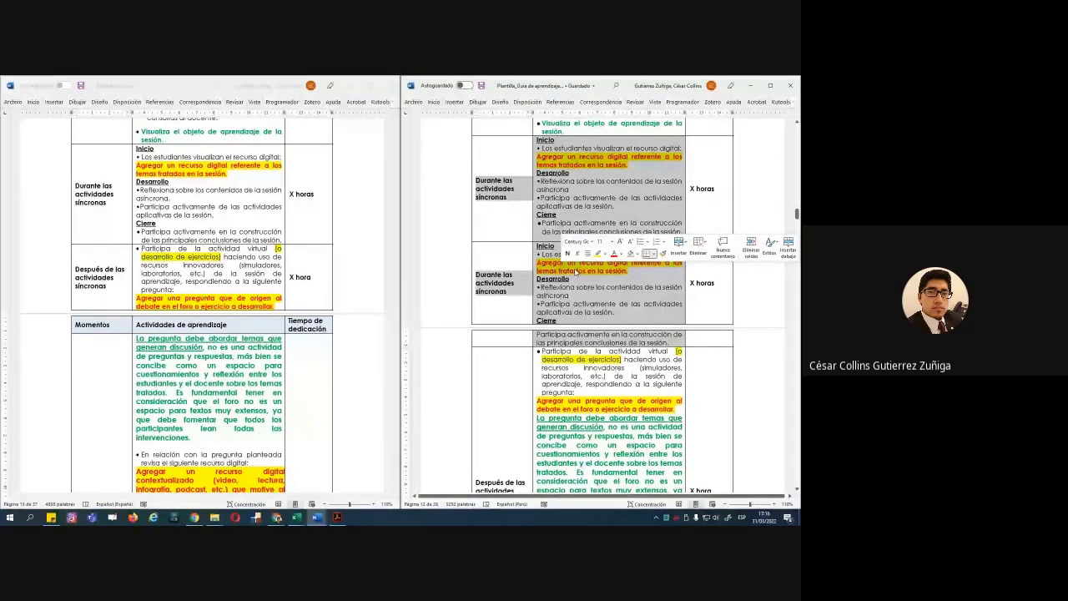
Compare the single Durante las actividades síncronas row in Blended 1 with the two such rows in Blended 2 by selecting each
key("alt+Tab")
left_click_drag(77, 186, 209, 201)
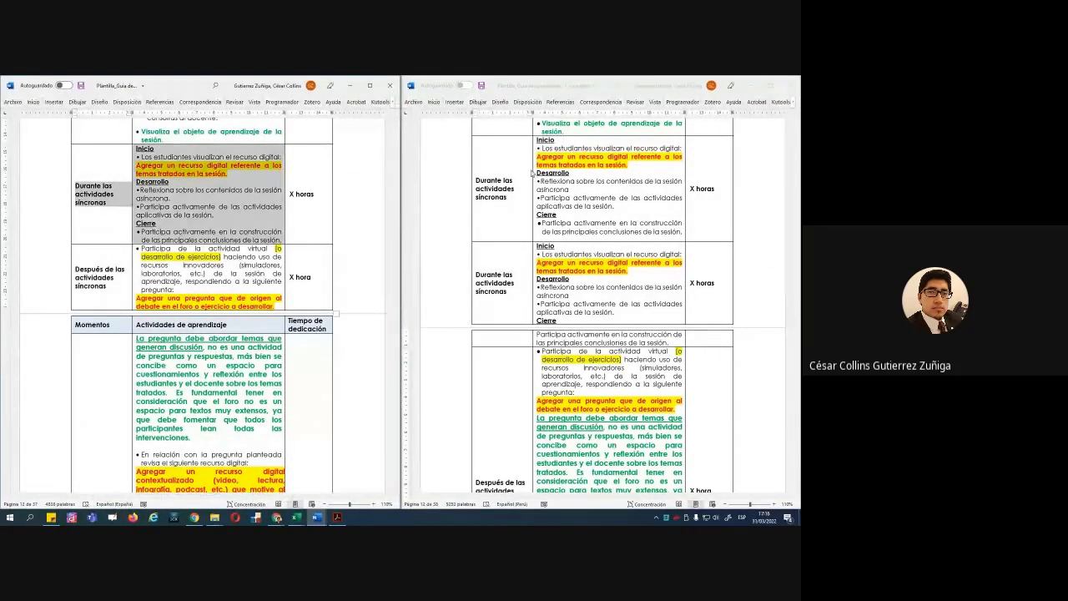
key("alt+Tab")
left_click(513, 179)
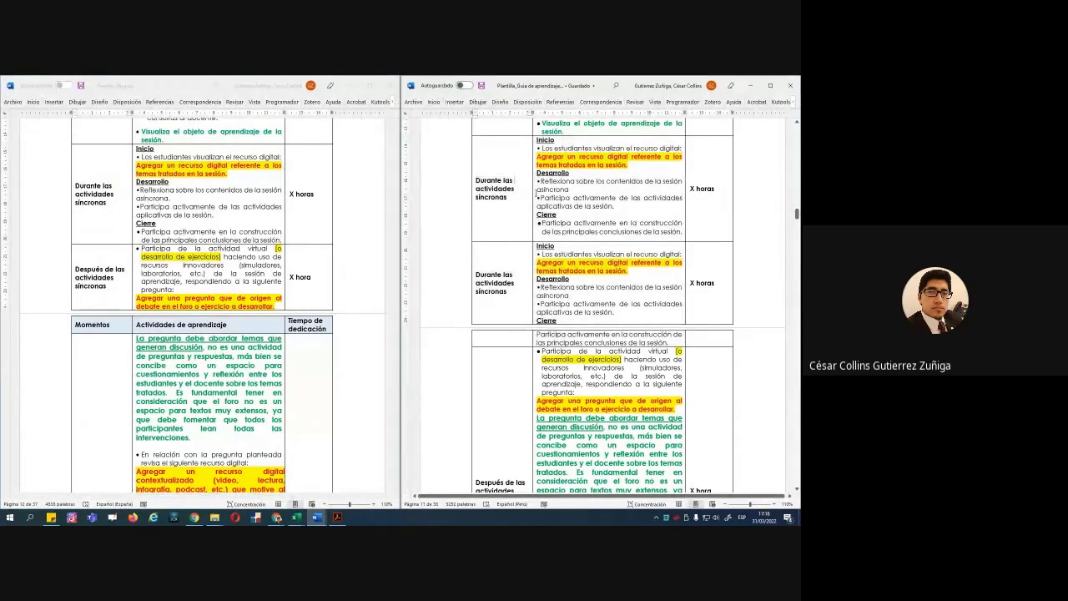
left_click_drag(514, 180, 566, 264)
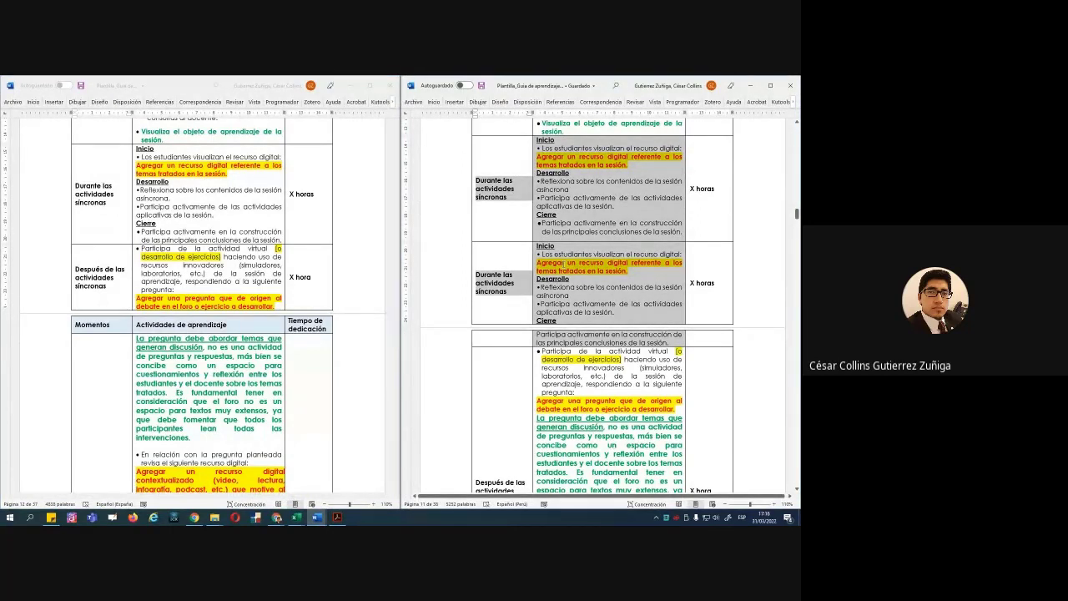
Select the Inicio-to-Cierre activities of the first Durante las actividades síncronas row in Blended 2, followed by the second such row
left_click(507, 197)
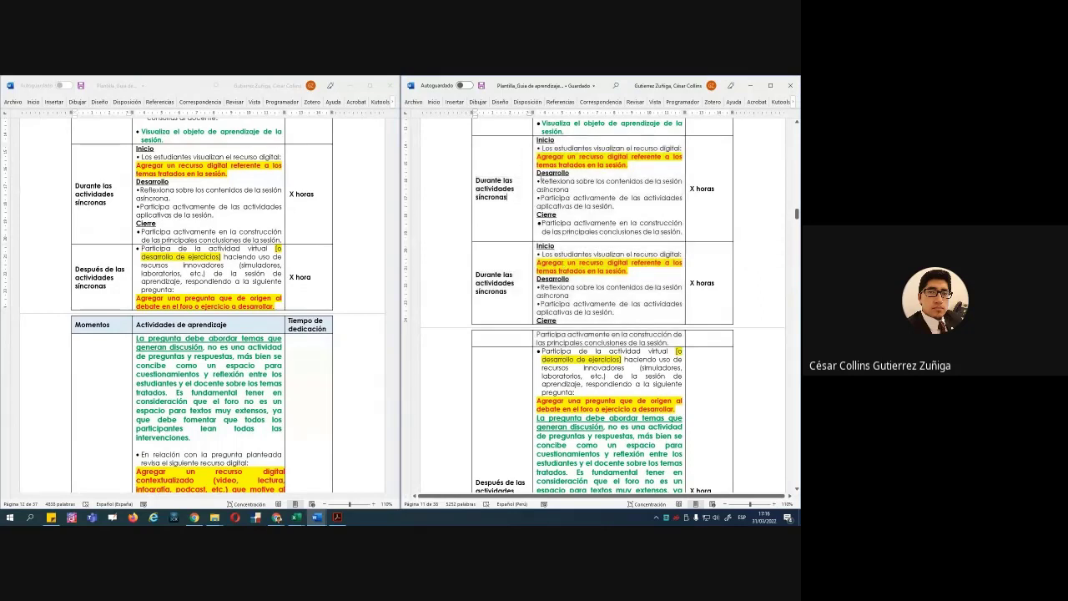
left_click_drag(537, 140, 682, 234)
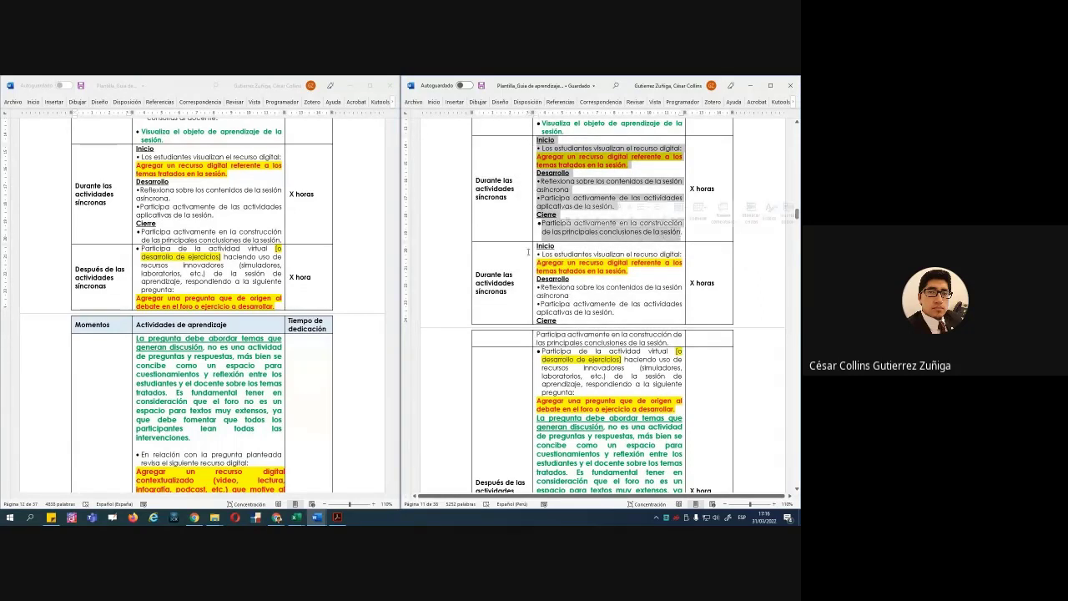
left_click_drag(508, 262, 622, 267)
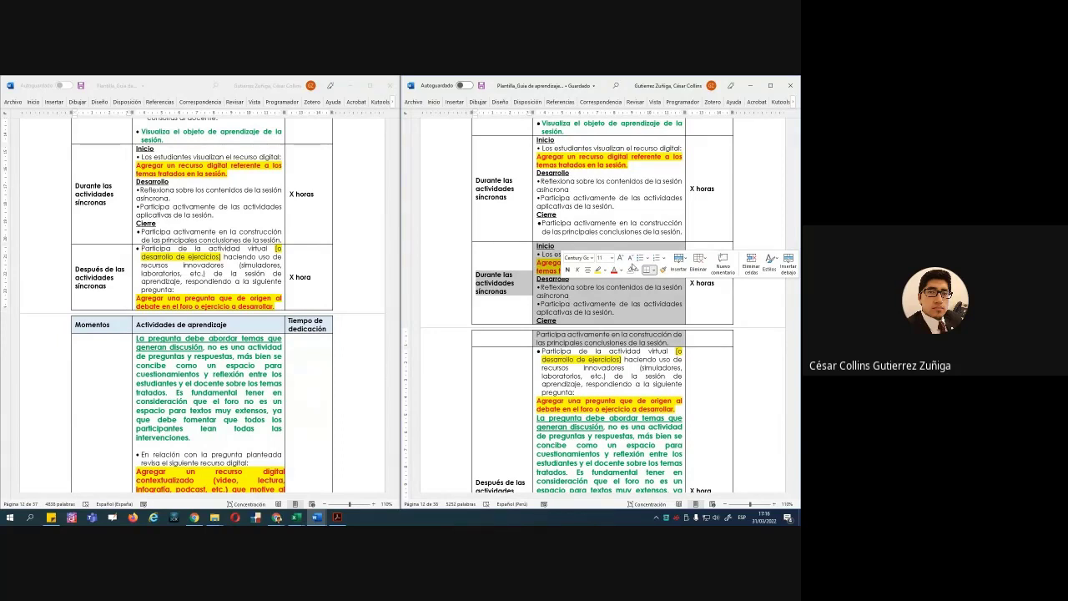
left_click(591, 223)
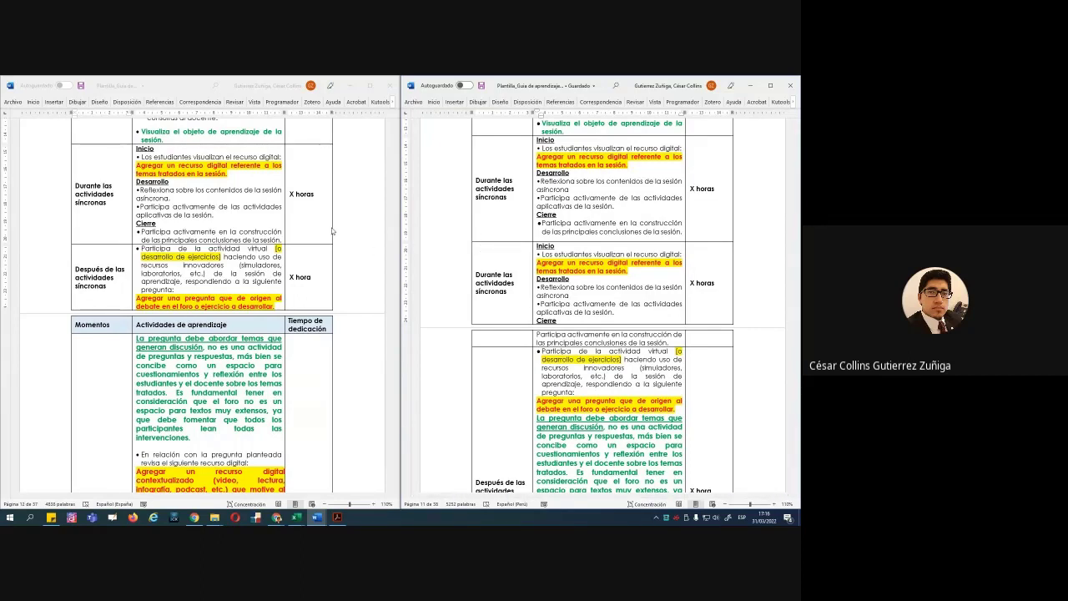
Select across both Durante las actividades síncronas rows in Blended 2 and then the corresponding single row in Blended 1
scroll(332, 231, "up", 1)
scroll(333, 231, "up", 2)
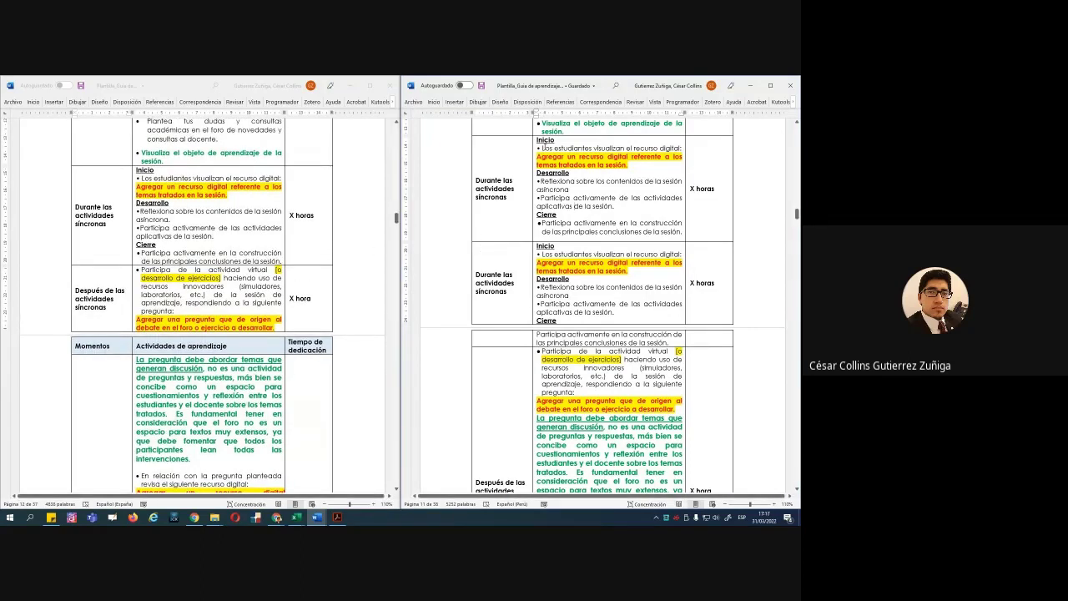
left_click_drag(541, 140, 608, 296)
left_click_drag(94, 216, 153, 215)
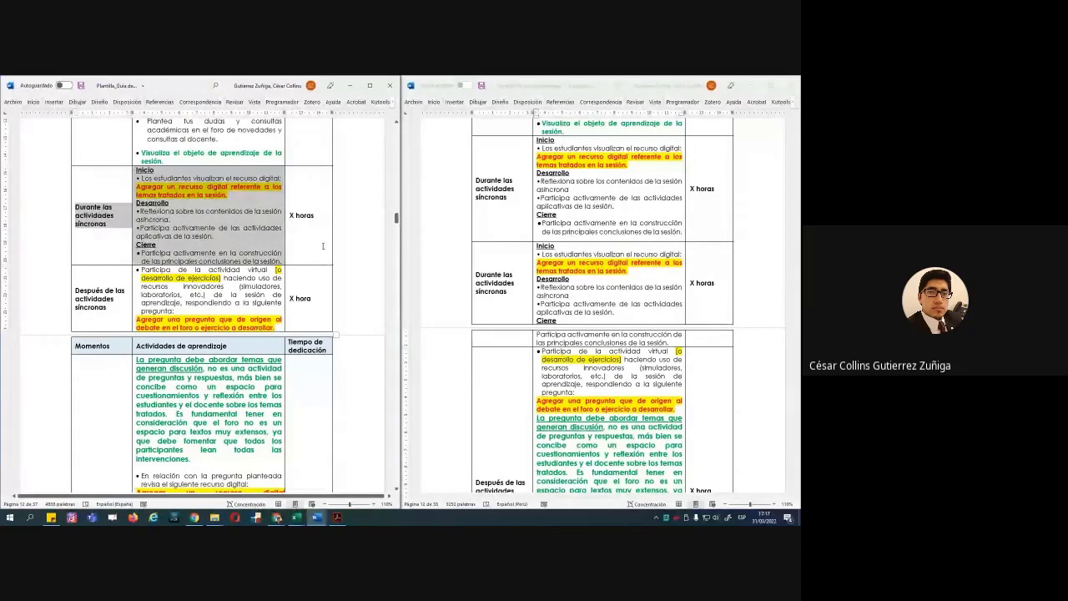
left_click(201, 261)
In Blended 1's Después de las actividades síncronas row, select the debate question placeholder, followed by the contextualized digital resource placeholder
scroll(209, 260, "down", 3)
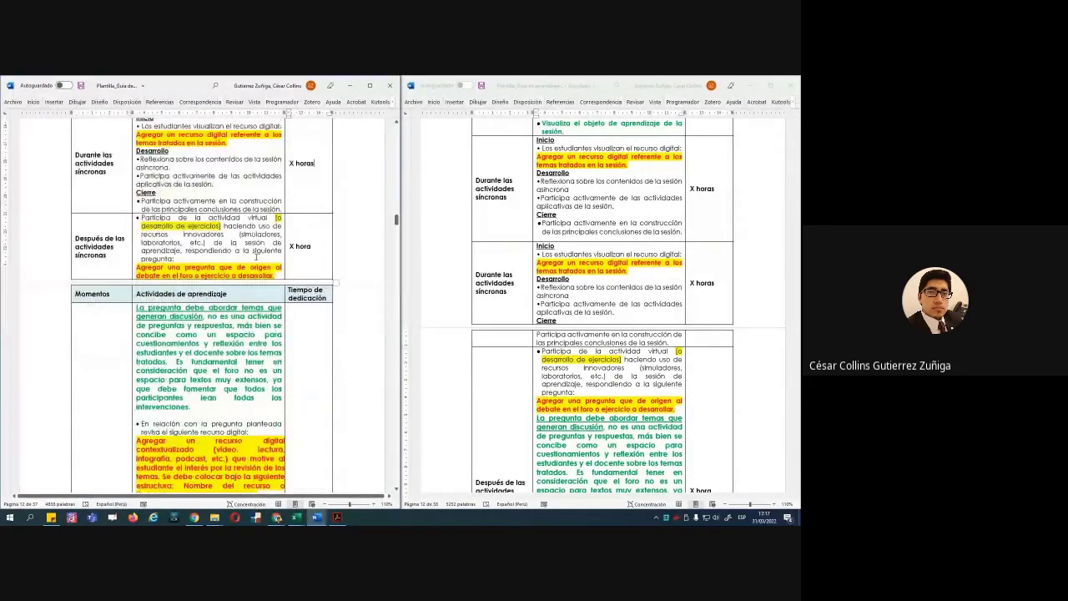
scroll(504, 253, "down", 1)
scroll(504, 252, "down", 4)
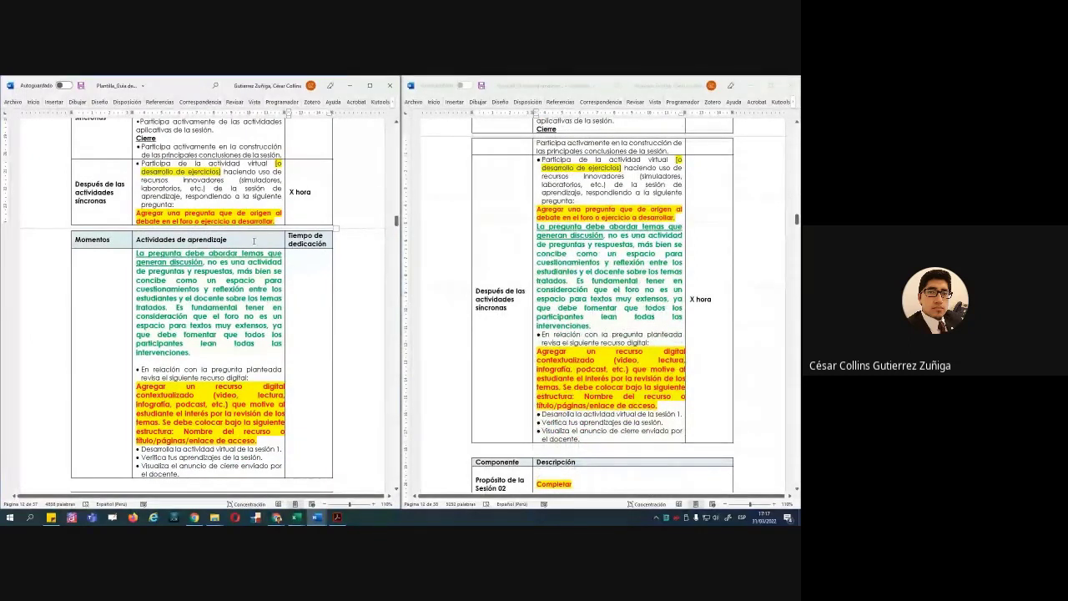
scroll(254, 241, "down", 1)
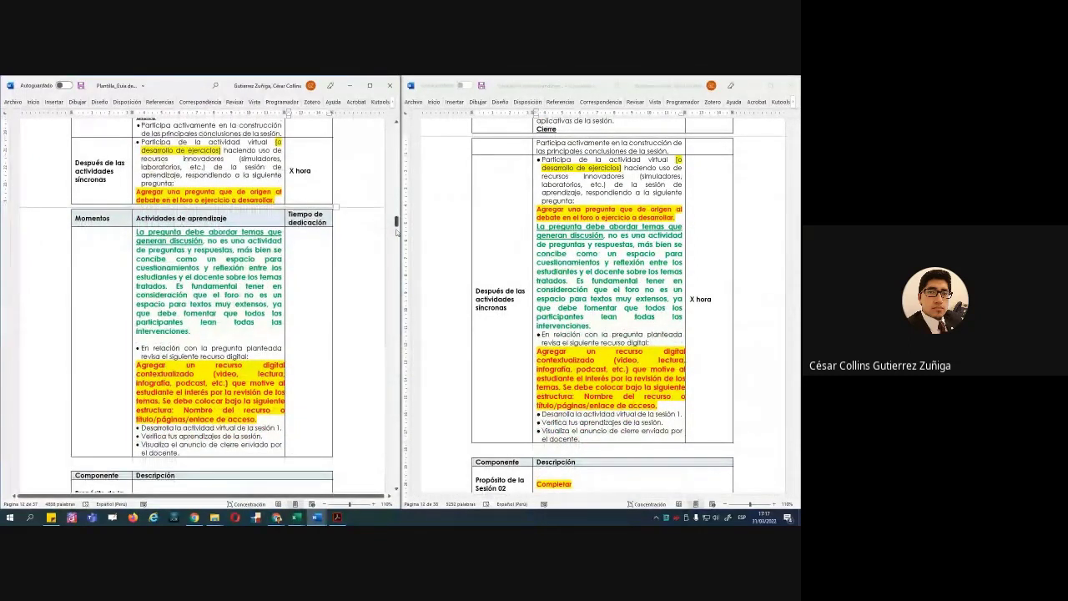
scroll(431, 240, "down", 1)
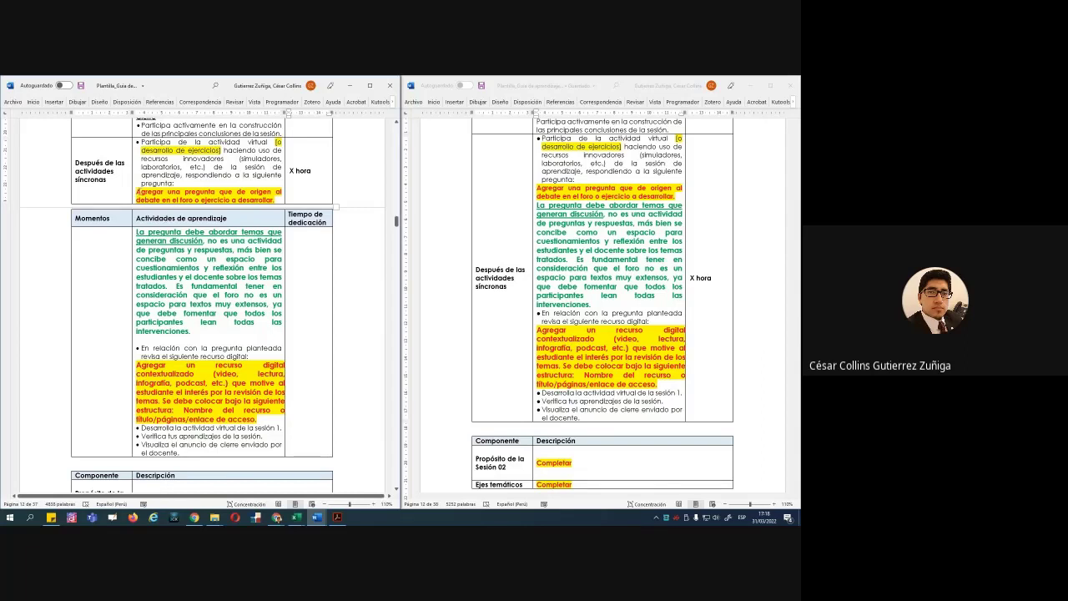
mouse_move(137, 191)
left_mouse_down()
mouse_move(275, 201)
mouse_move(137, 191)
left_mouse_up()
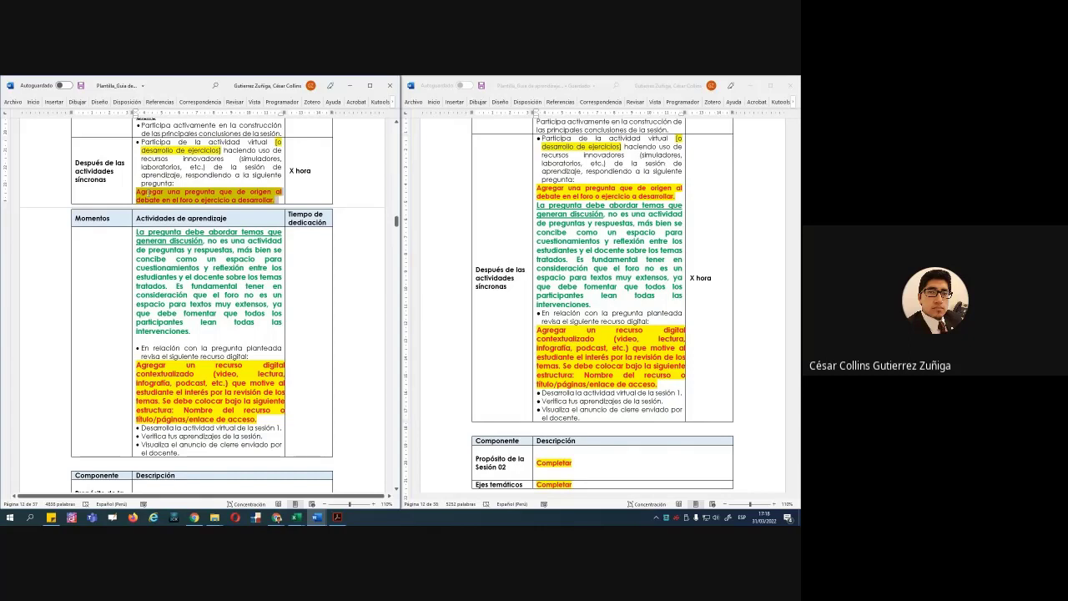
left_click_drag(136, 364, 267, 421)
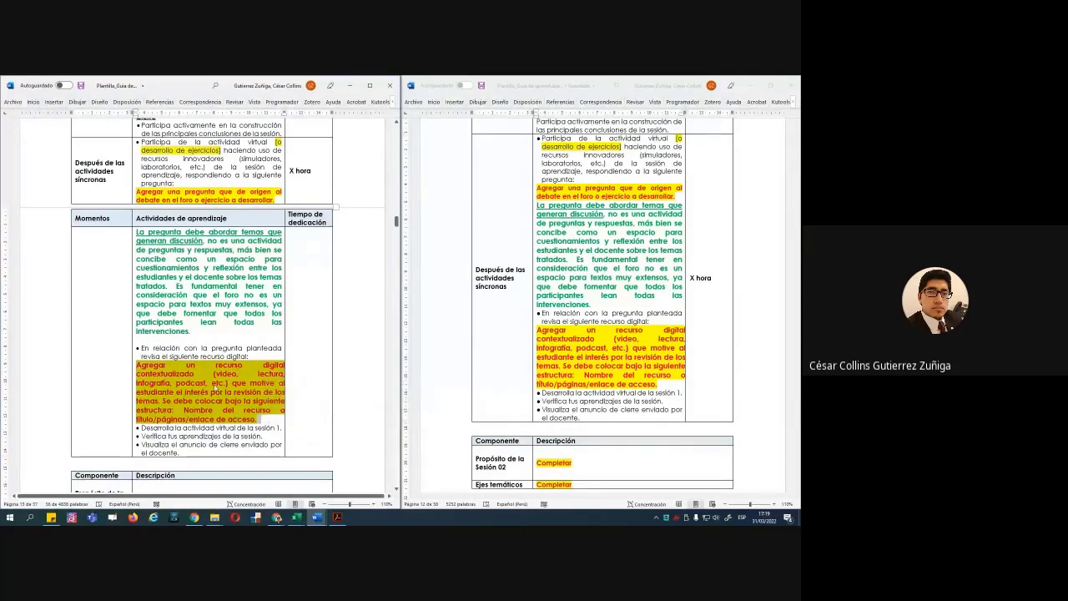
Mark the example resource types, such as video, infografía and podcast, within Blended 1's contextualized digital resource placeholder
left_click(191, 386)
left_click_drag(214, 373, 227, 383)
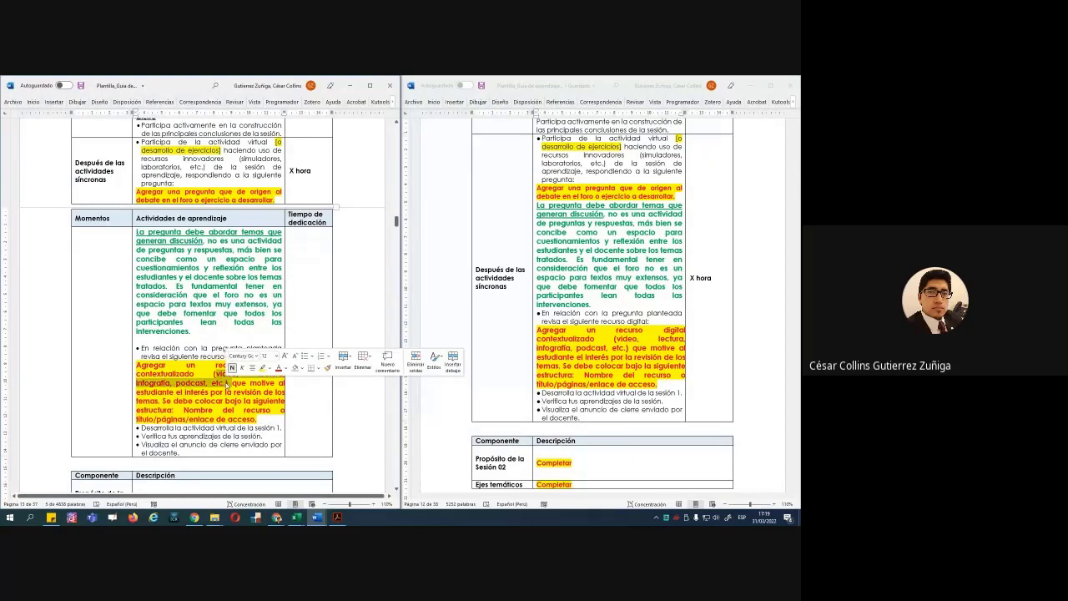
left_click(226, 384)
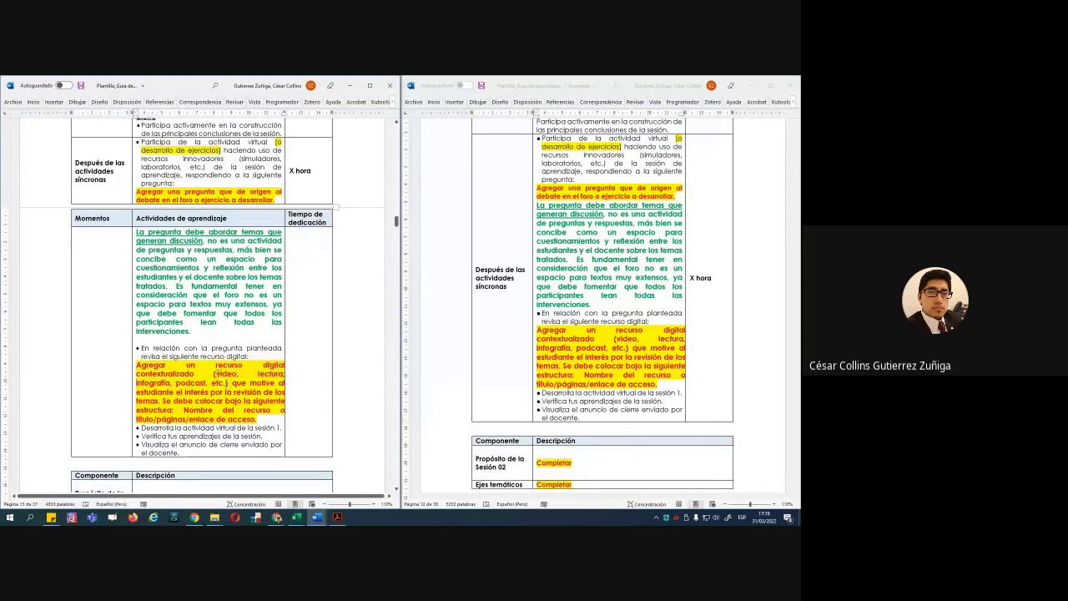
double_click(223, 373)
left_click(238, 374)
Select the forum question placeholder, the digital resource placeholder and the word "foro" in the green guidance text of Blended 1
left_click_drag(137, 190, 274, 200)
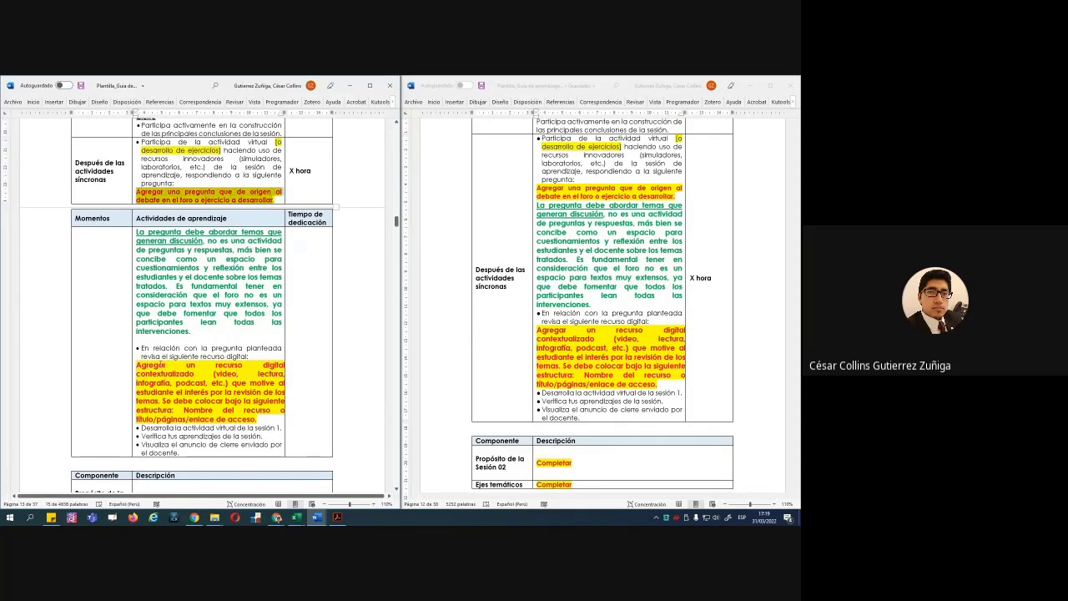
left_click_drag(137, 365, 268, 419)
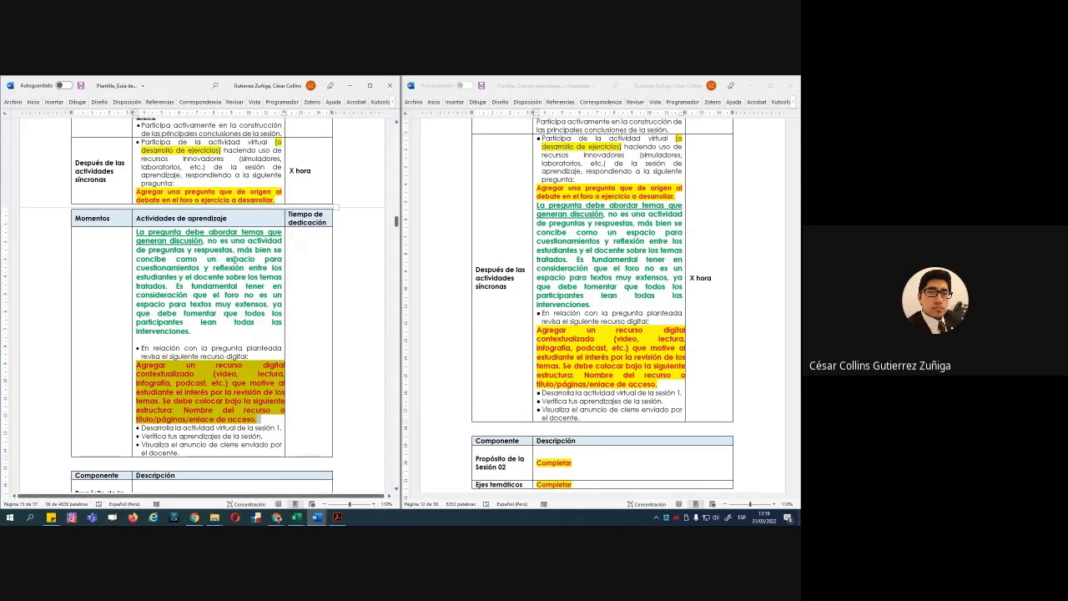
double_click(230, 296)
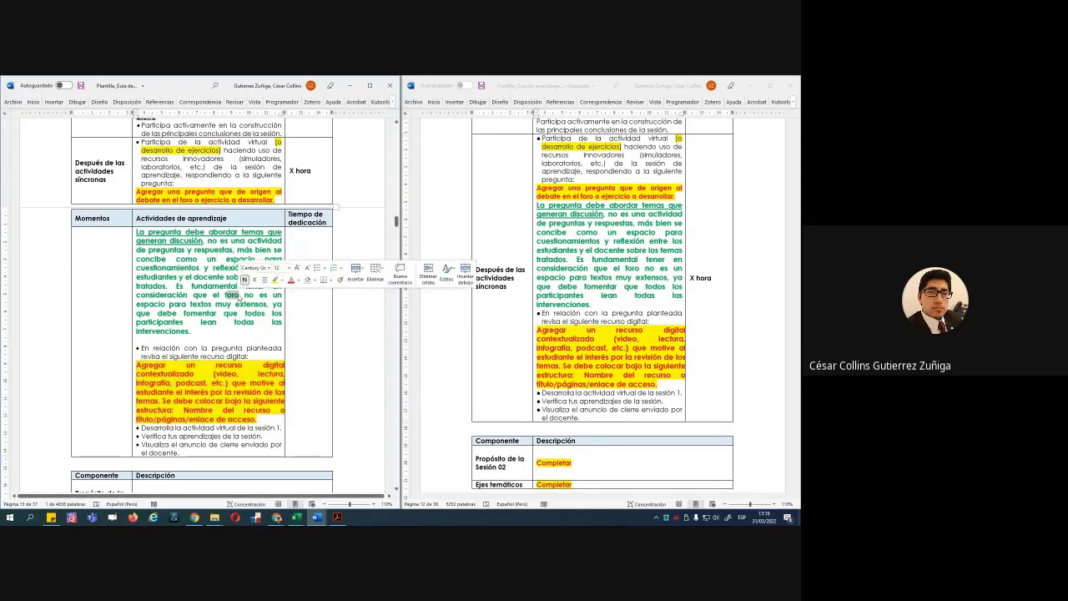
left_click(273, 338)
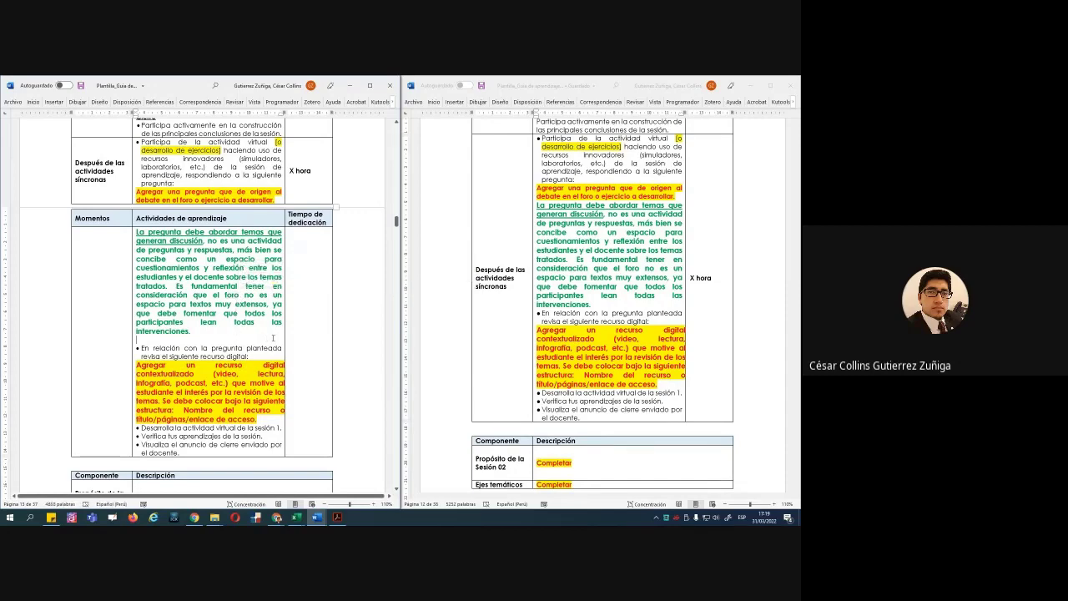
Go to Session 02 in both templates and select the digital resources placeholder before the synchronous activities in Blended 1
scroll(273, 338, "down", 1)
scroll(273, 338, "down", 4)
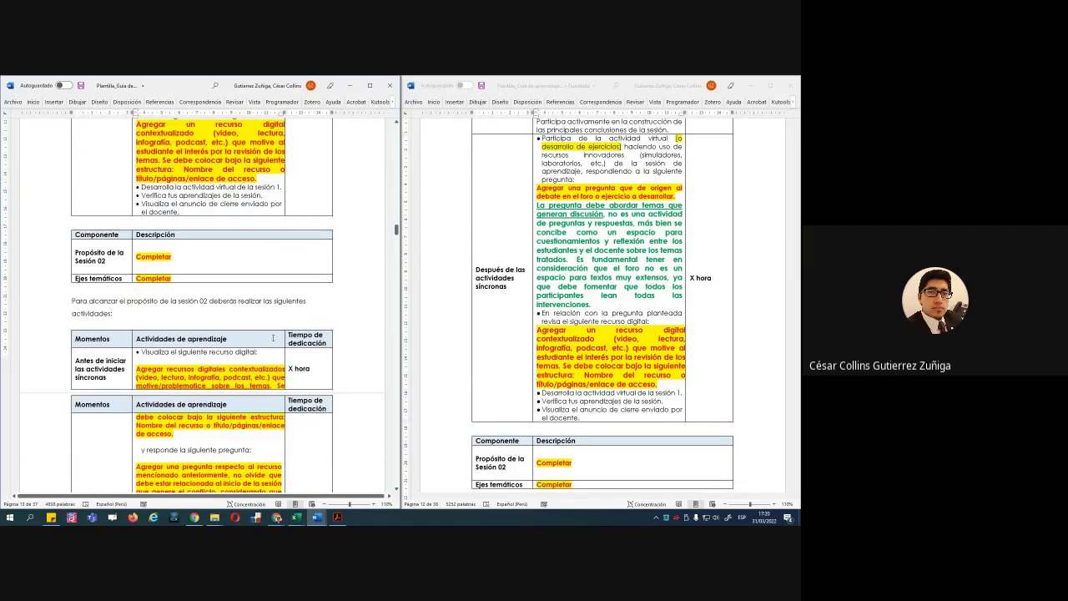
scroll(538, 303, "down", 4)
scroll(538, 302, "down", 3)
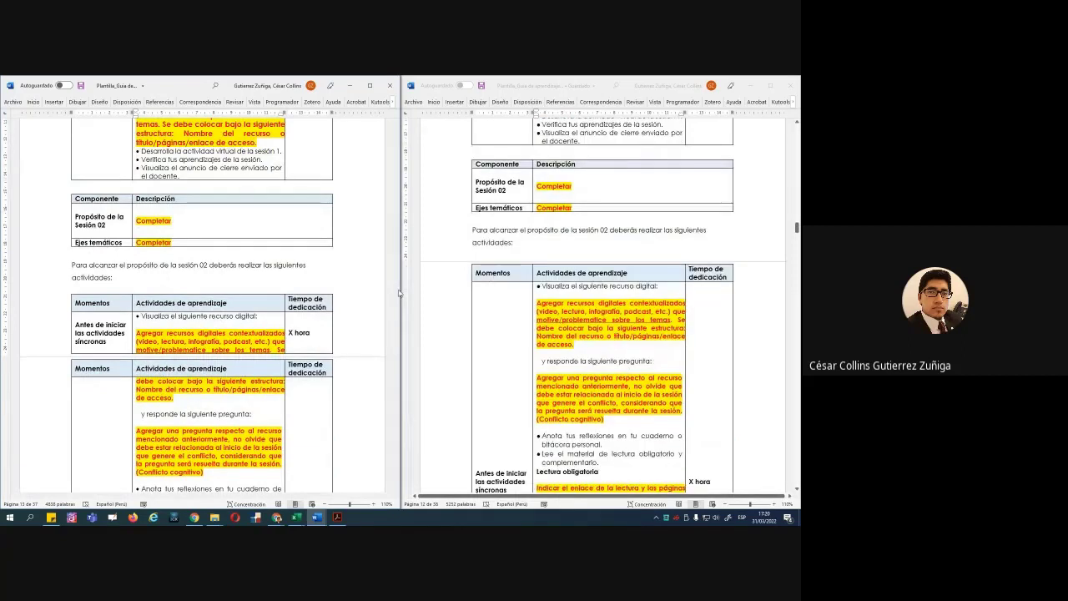
scroll(364, 276, "down", 2)
scroll(364, 276, "down", 1)
scroll(364, 276, "up", 1)
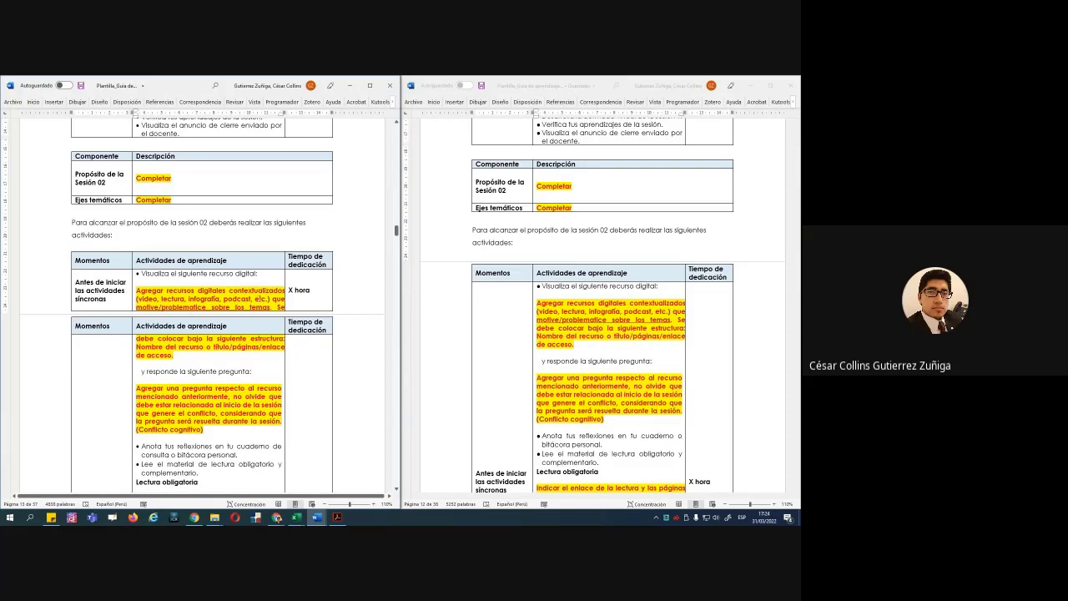
scroll(274, 299, "down", 3)
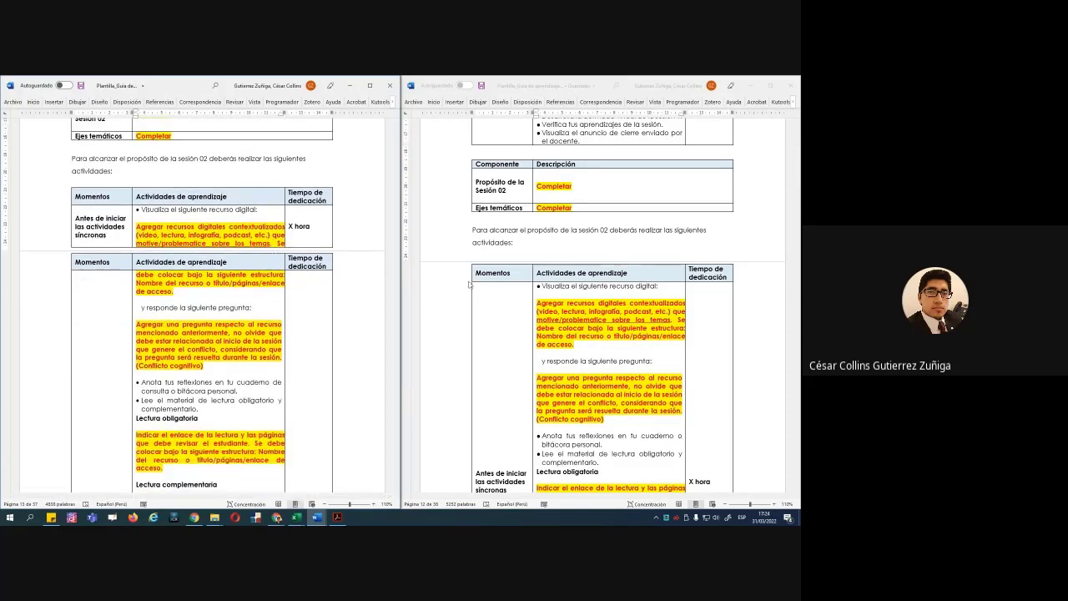
scroll(464, 292, "down", 3)
scroll(318, 290, "down", 1)
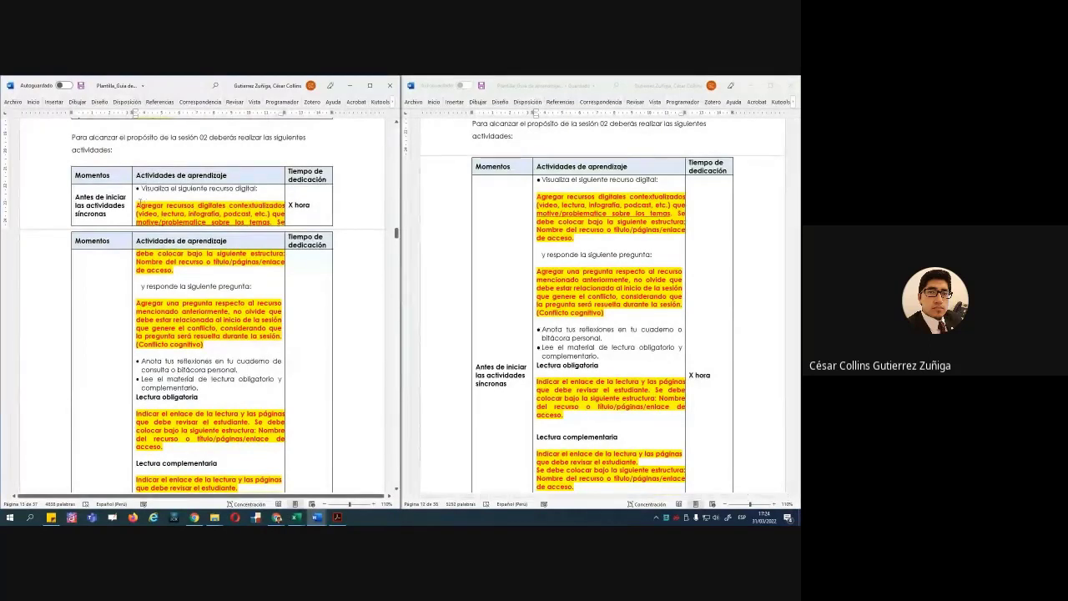
left_click_drag(137, 205, 214, 272)
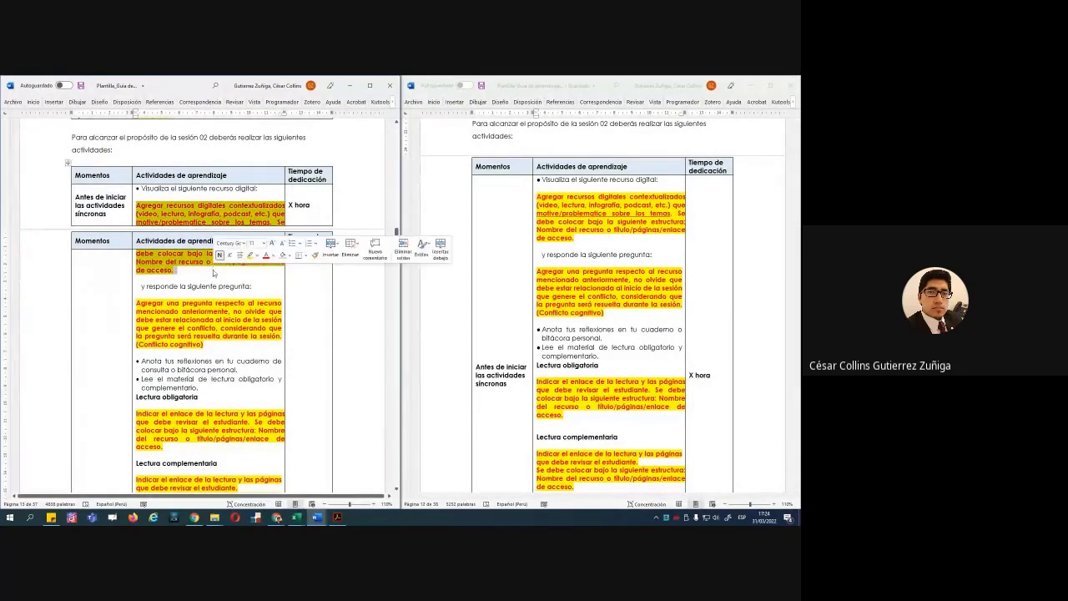
Review the remaining Session 02 activities in both templates, from the cognitive conflict question through the reading materials and digital resources
scroll(214, 272, "down", 2)
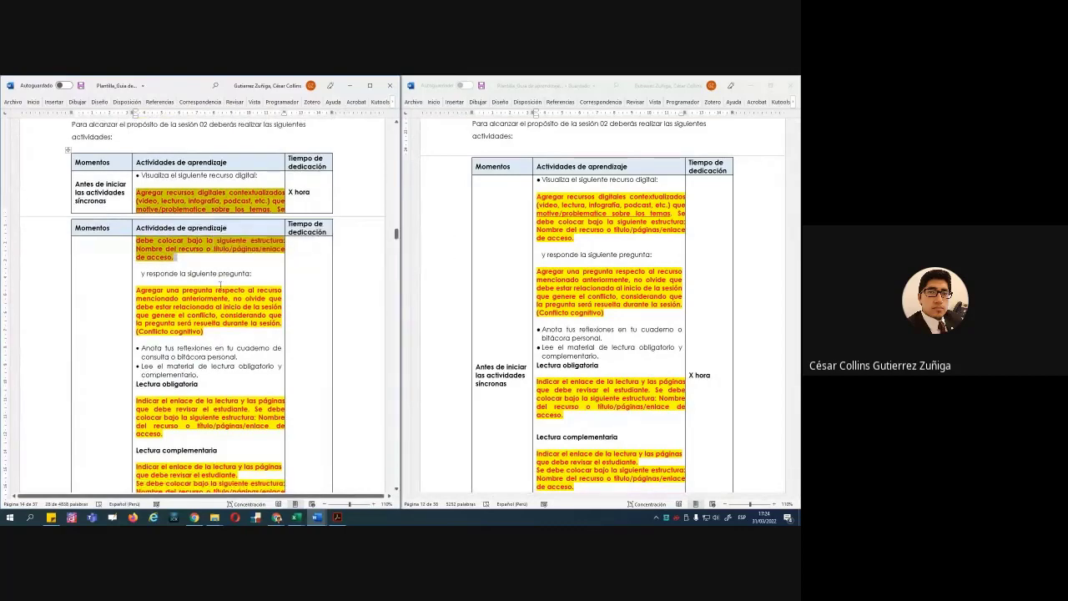
scroll(191, 272, "down", 2)
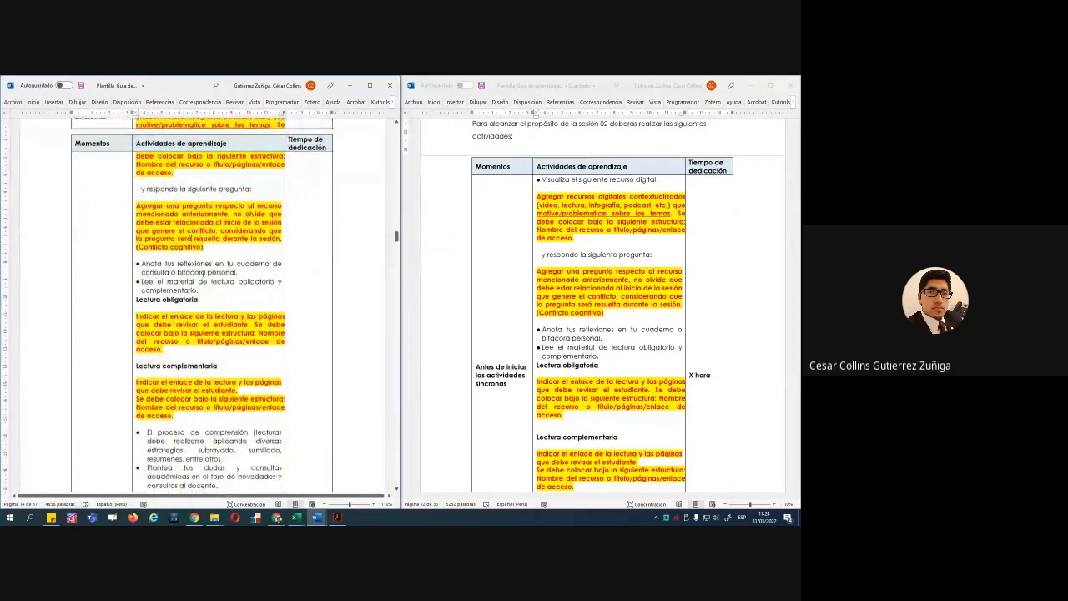
scroll(517, 287, "down", 4)
scroll(518, 287, "down", 3)
scroll(325, 255, "down", 3)
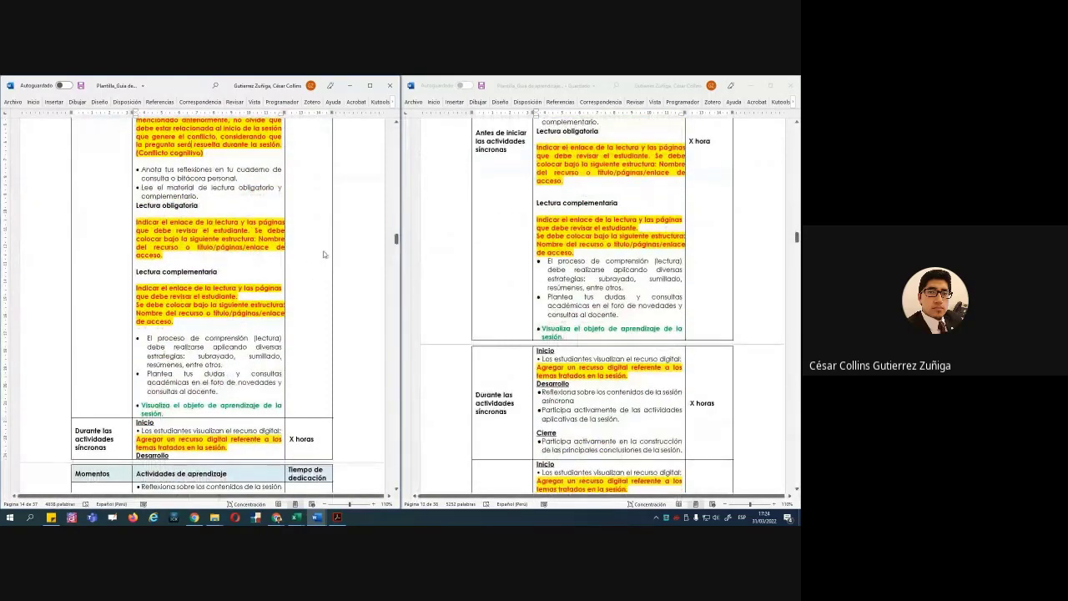
scroll(324, 255, "down", 1)
scroll(325, 255, "down", 5)
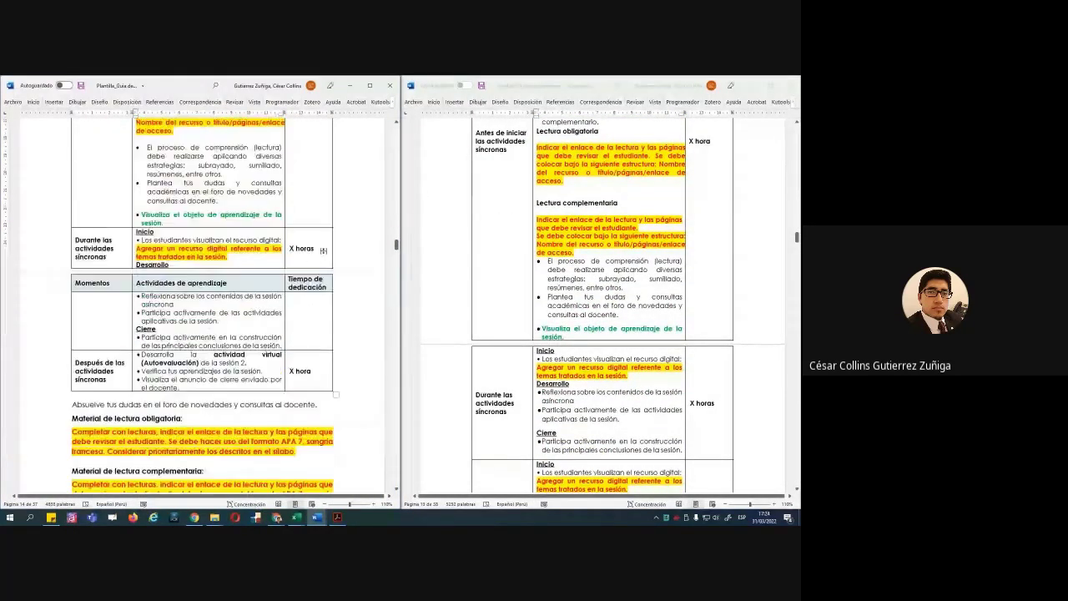
scroll(537, 239, "down", 5)
scroll(537, 239, "down", 3)
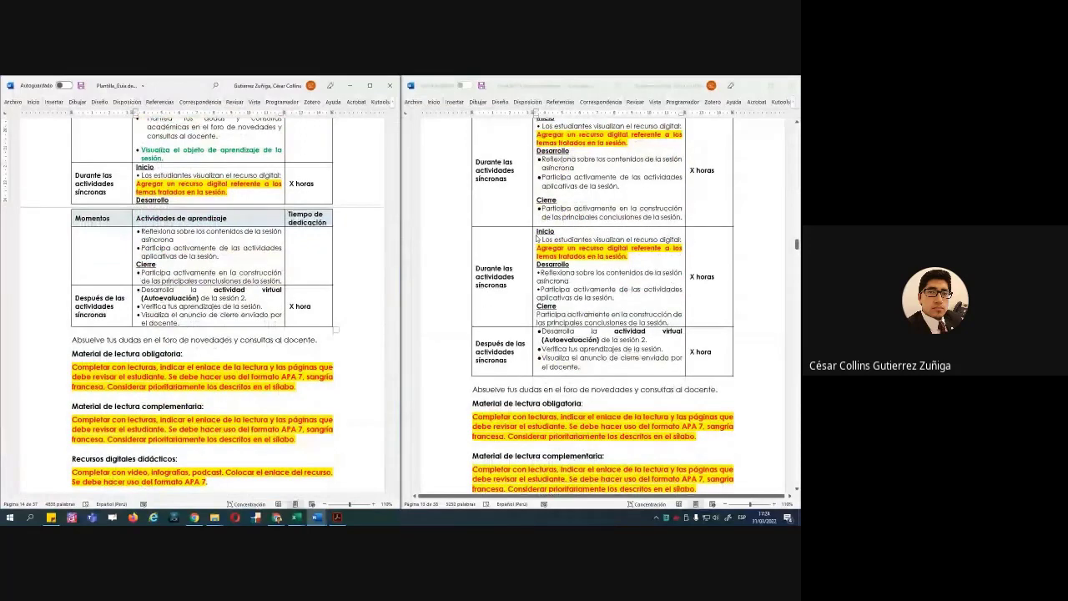
scroll(325, 255, "down", 2)
scroll(522, 236, "down", 2)
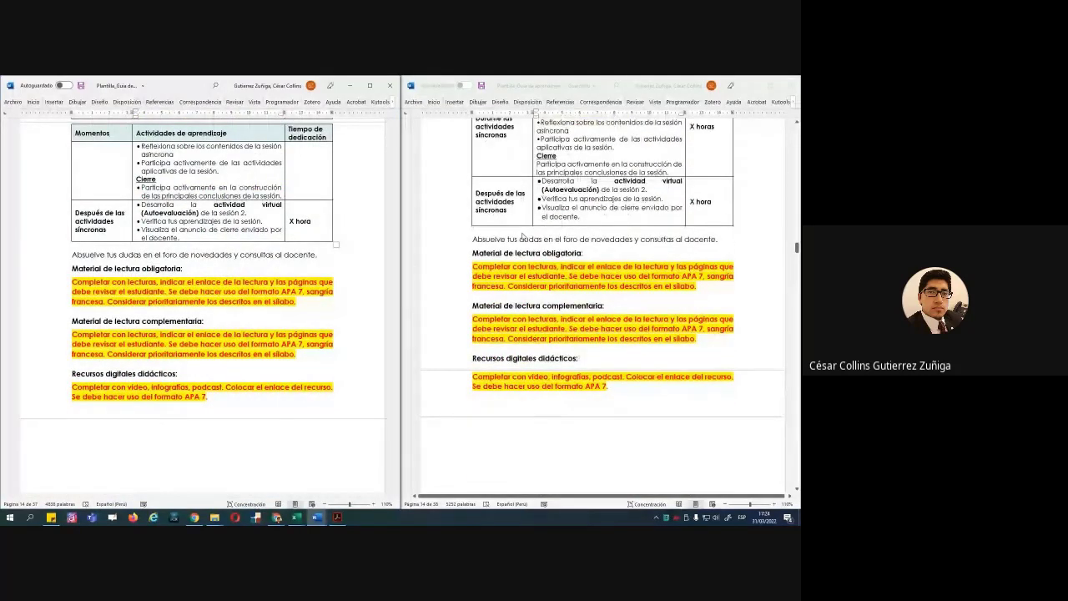
Select the Material de lectura obligatoria, Material de lectura complementaria and Recursos digitales didácticos blocks in Blended 1 and check them against the session readings
scroll(330, 284, "down", 1)
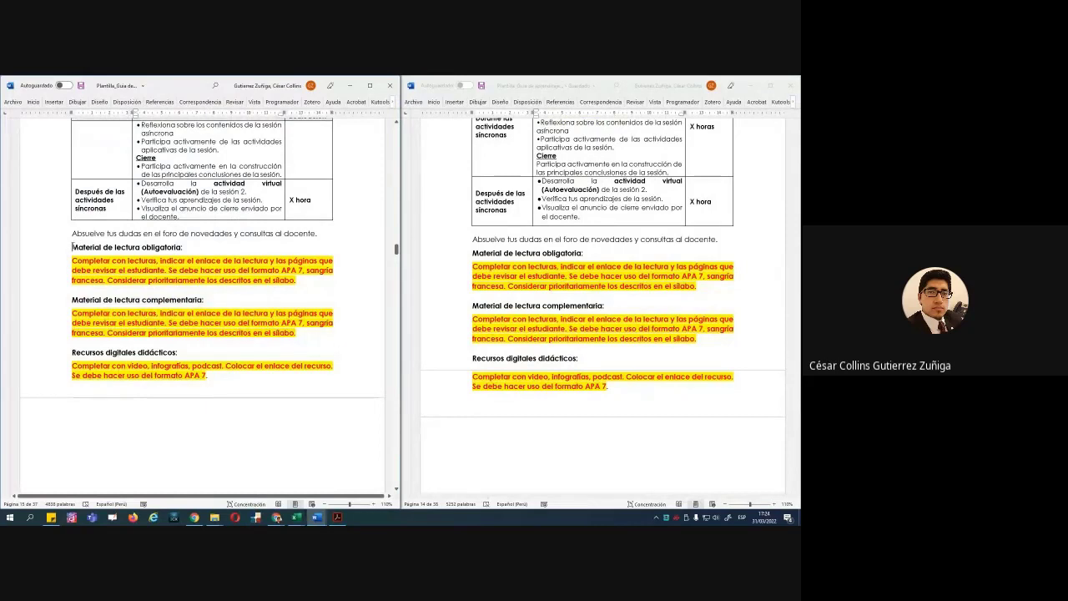
left_click_drag(72, 247, 213, 376)
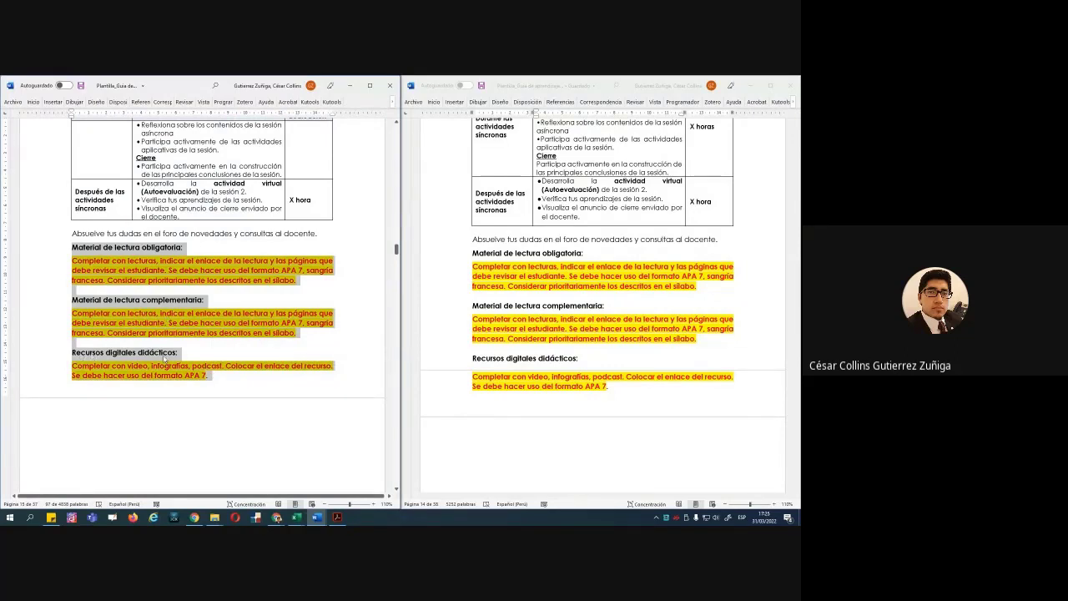
scroll(297, 297, "up", 5)
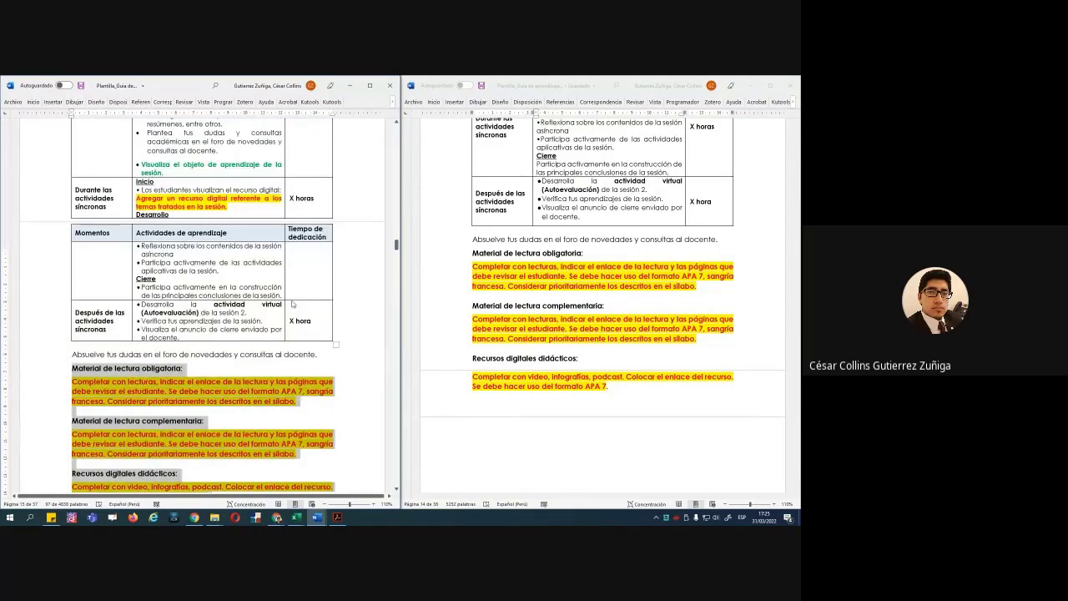
scroll(288, 180, "up", 3)
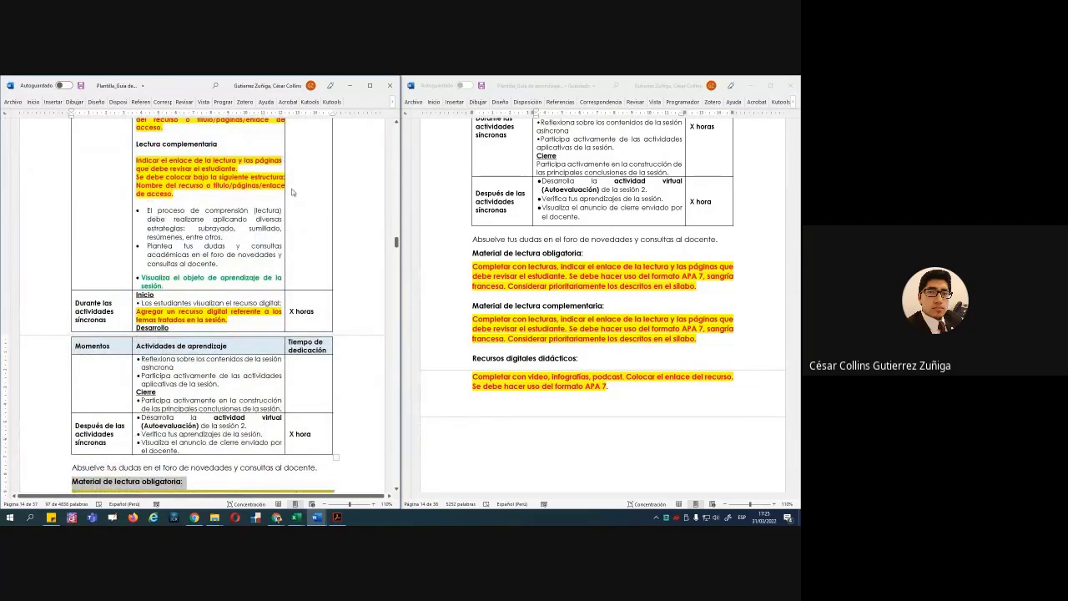
scroll(292, 193, "down", 8)
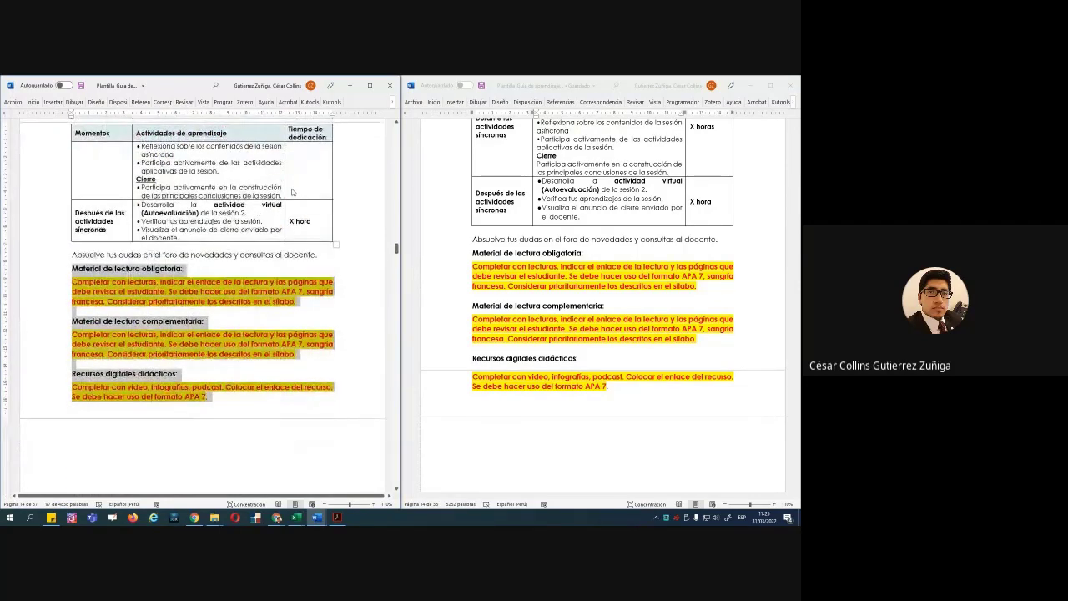
Select the placeholder text under Recursos digitales didácticos at the end of Session 02 in the Blended 1 template
scroll(292, 193, "down", 2)
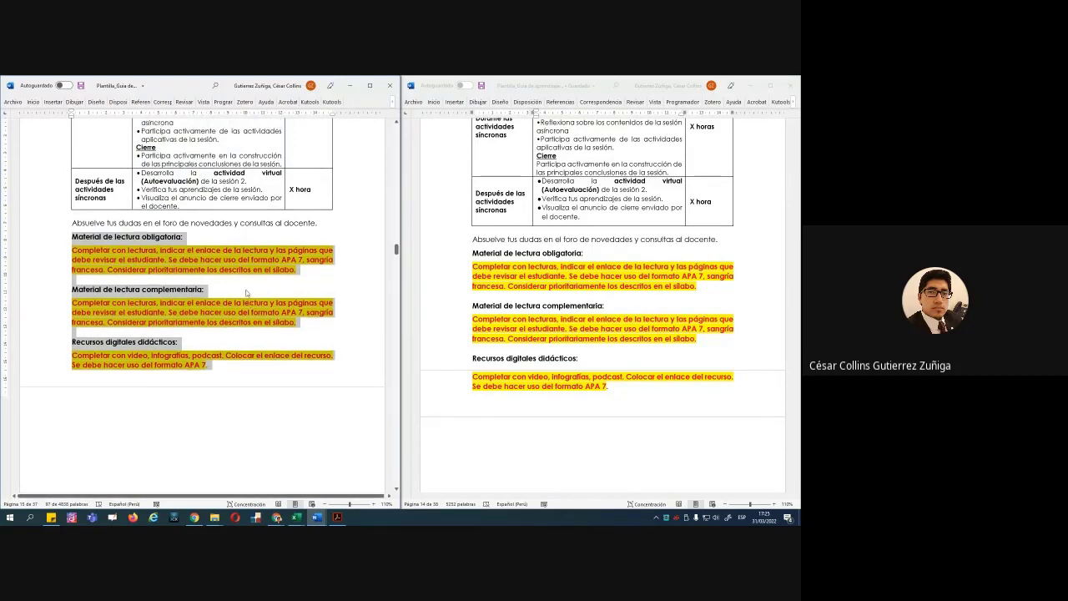
scroll(192, 364, "up", 3)
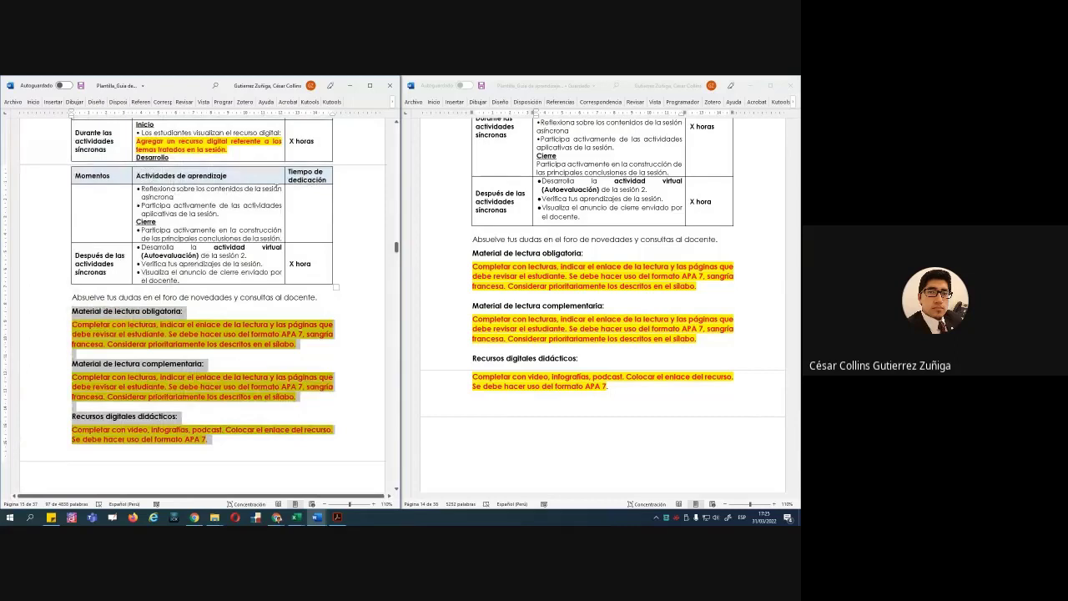
scroll(278, 189, "down", 2)
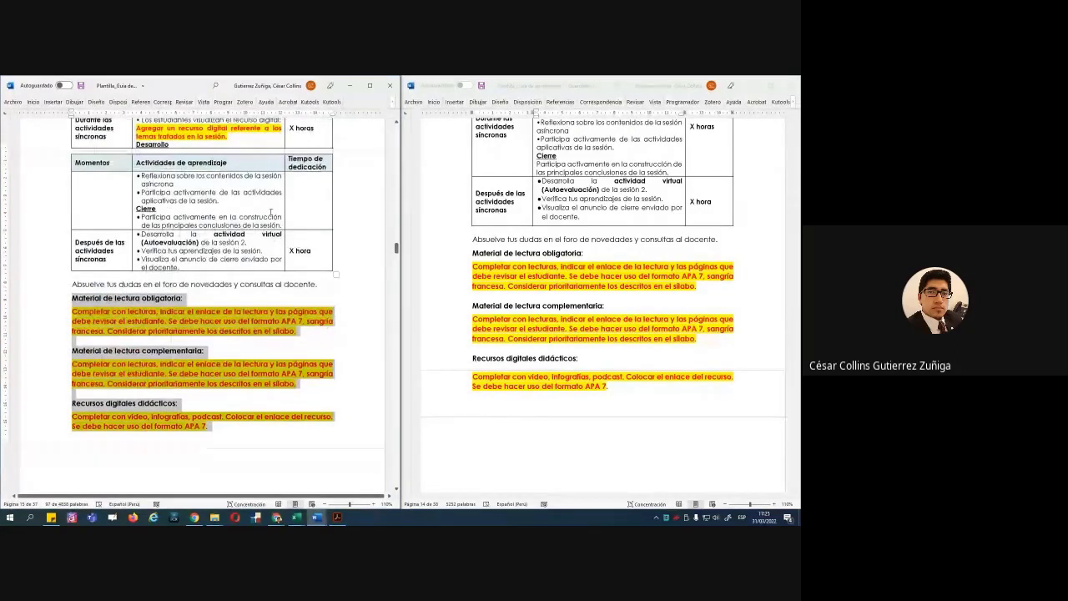
left_click(79, 388)
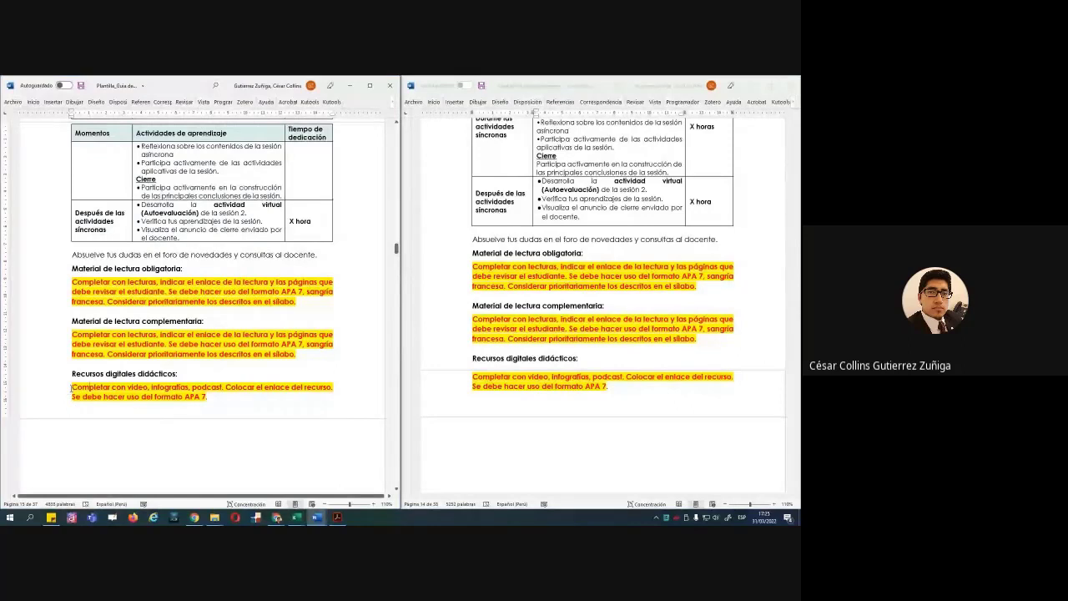
left_click_drag(71, 388, 214, 404)
left_click(194, 400)
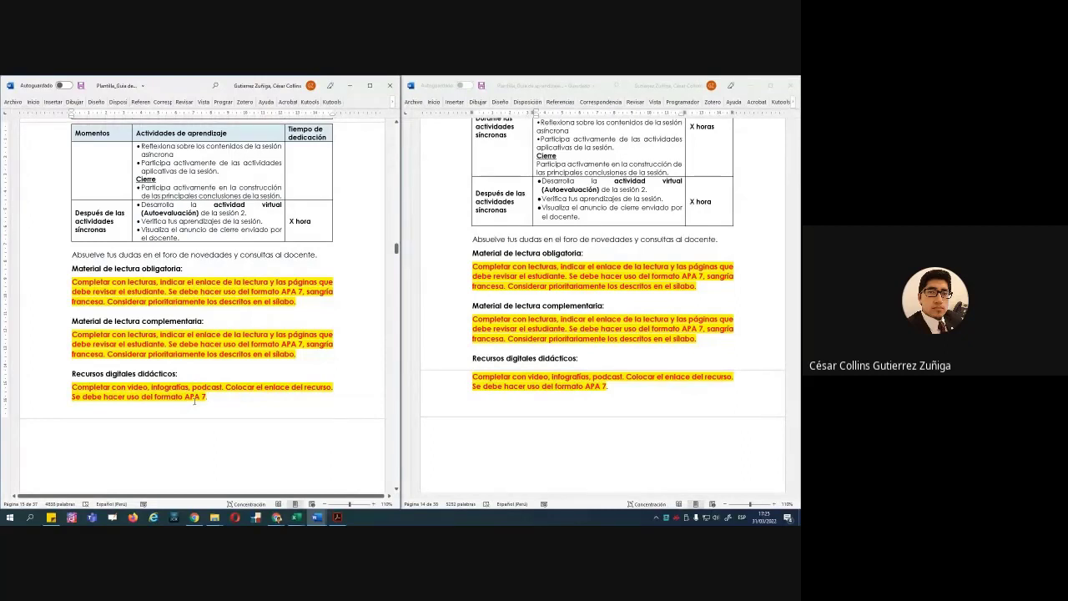
Go to the Guía de Aprendizaje Unidad 2 cover and the Introducción a la Unidad section in both templates
scroll(195, 400, "down", 6)
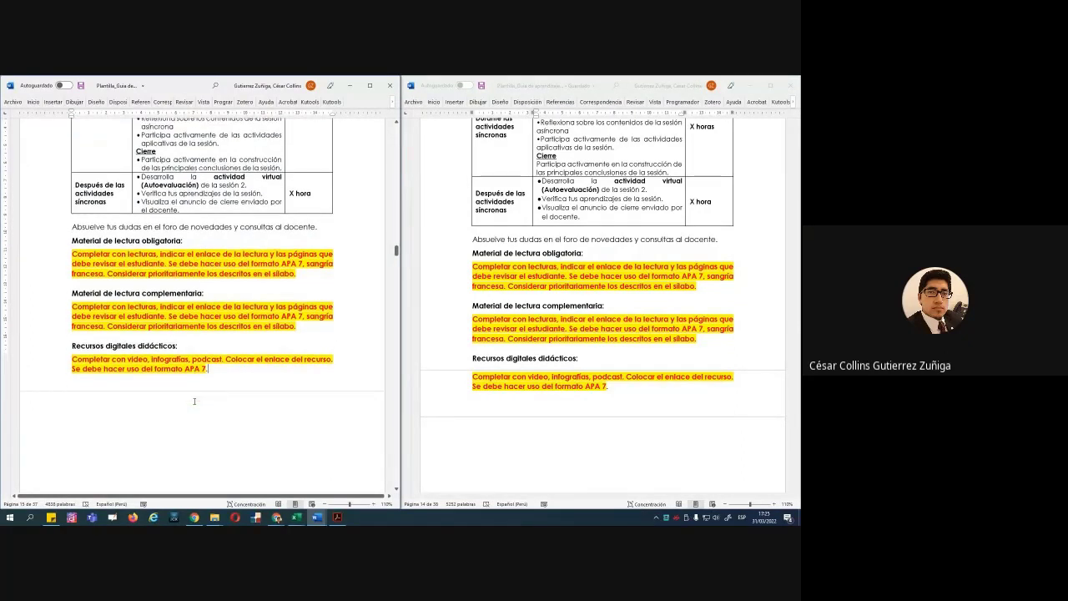
scroll(549, 400, "down", 2)
scroll(550, 400, "down", 5)
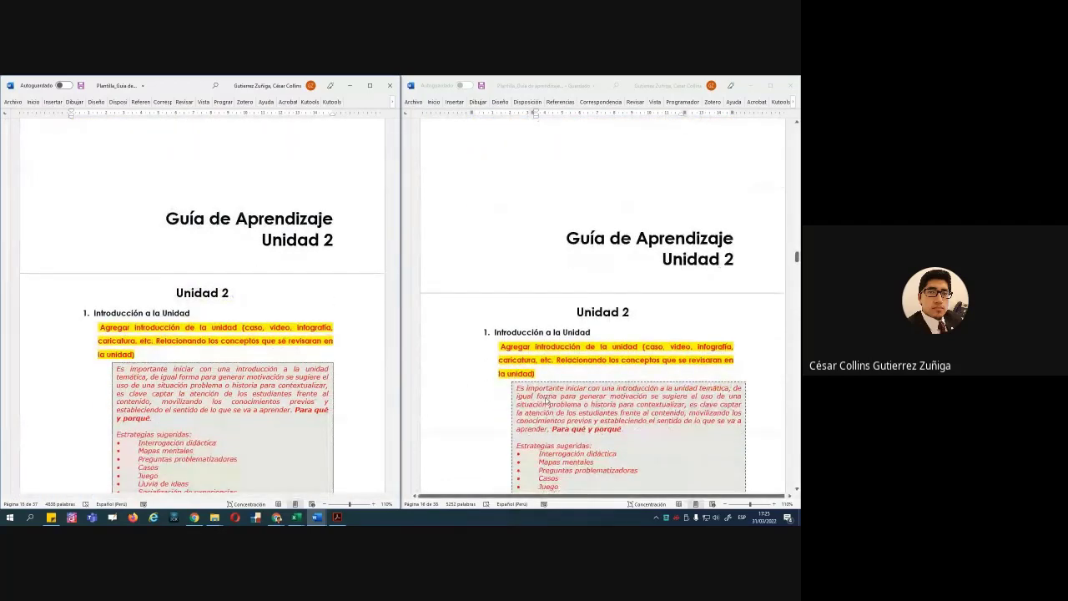
scroll(548, 403, "down", 1)
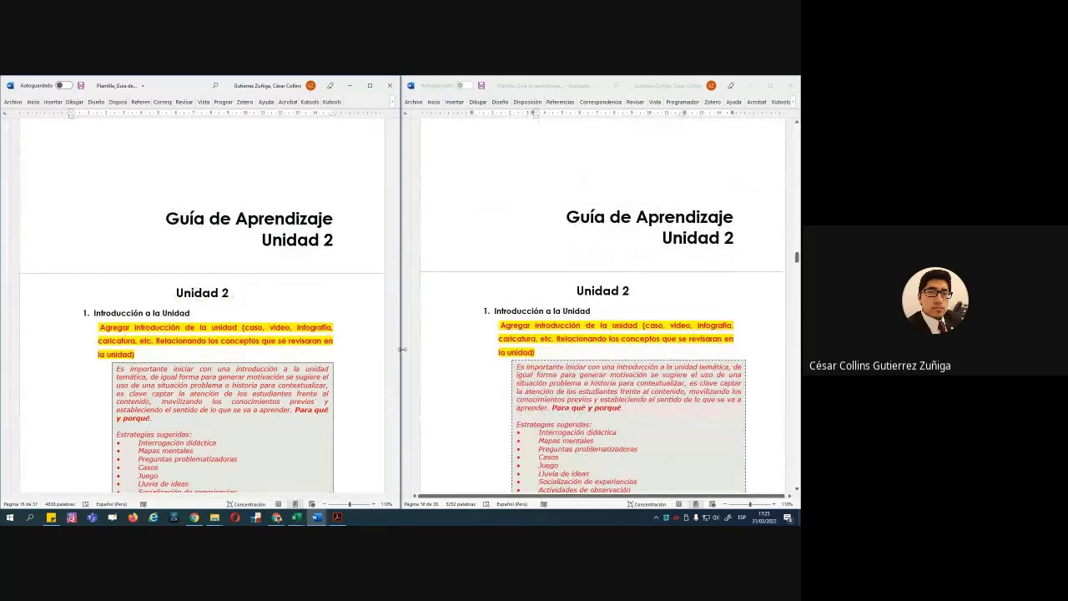
scroll(315, 301, "down", 2)
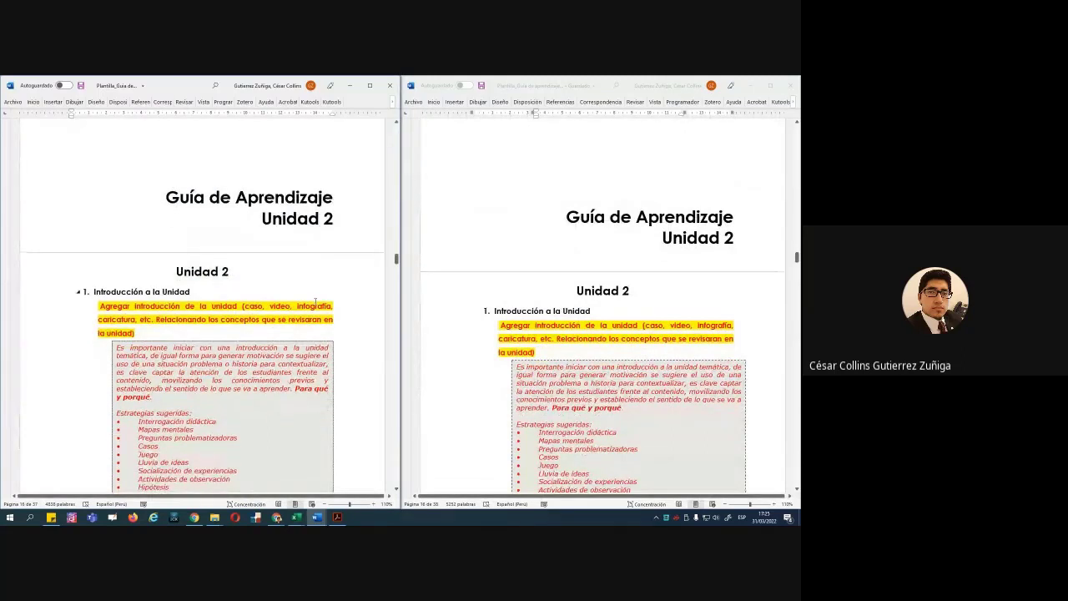
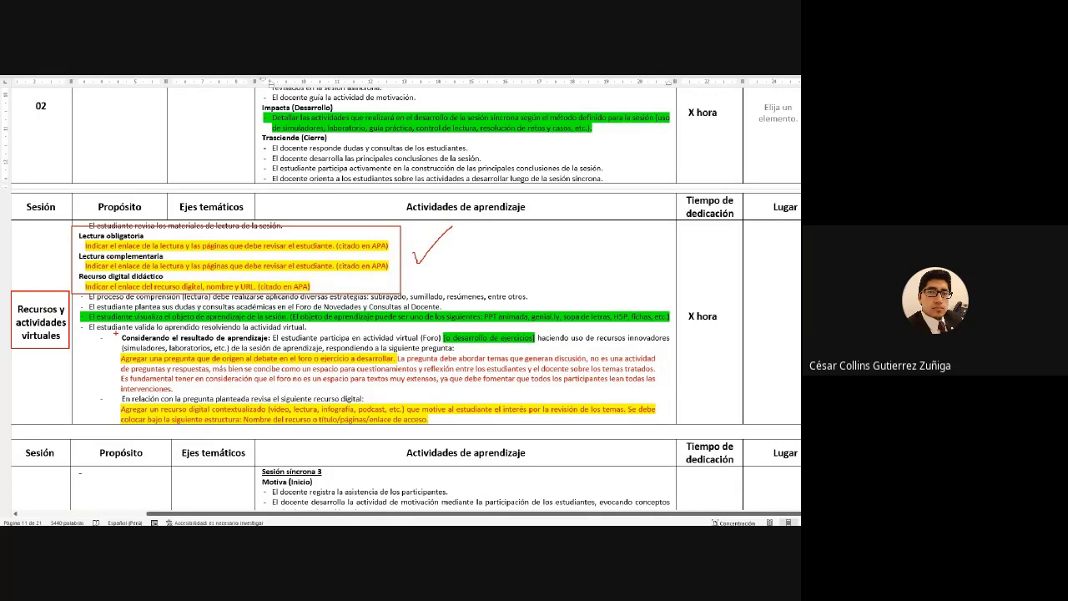
Mark the forum activity, its question and the contextualized digital resource in Recursos y actividades virtuales with boxes, an arrow and a check, and clear the annotations
mouse_move(116, 332)
left_mouse_down()
mouse_move(493, 411)
mouse_move(613, 411)
mouse_move(675, 426)
left_mouse_up()
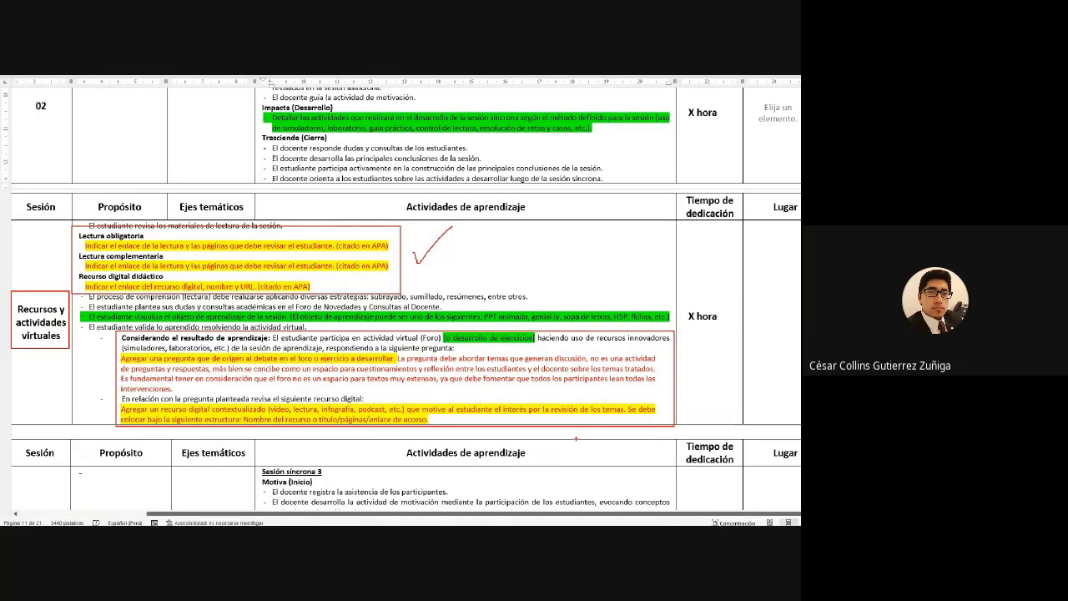
left_click_drag(417, 330, 444, 349)
mouse_move(117, 353)
left_mouse_down()
mouse_move(331, 387)
mouse_move(660, 393)
left_mouse_up()
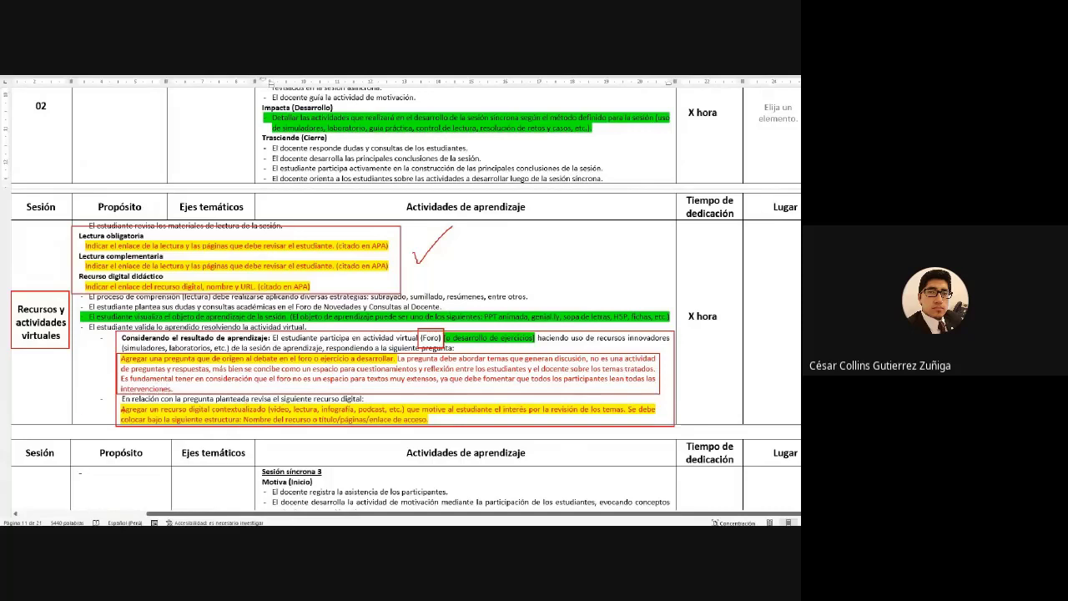
left_click_drag(46, 451, 104, 422)
left_click_drag(451, 409, 482, 393)
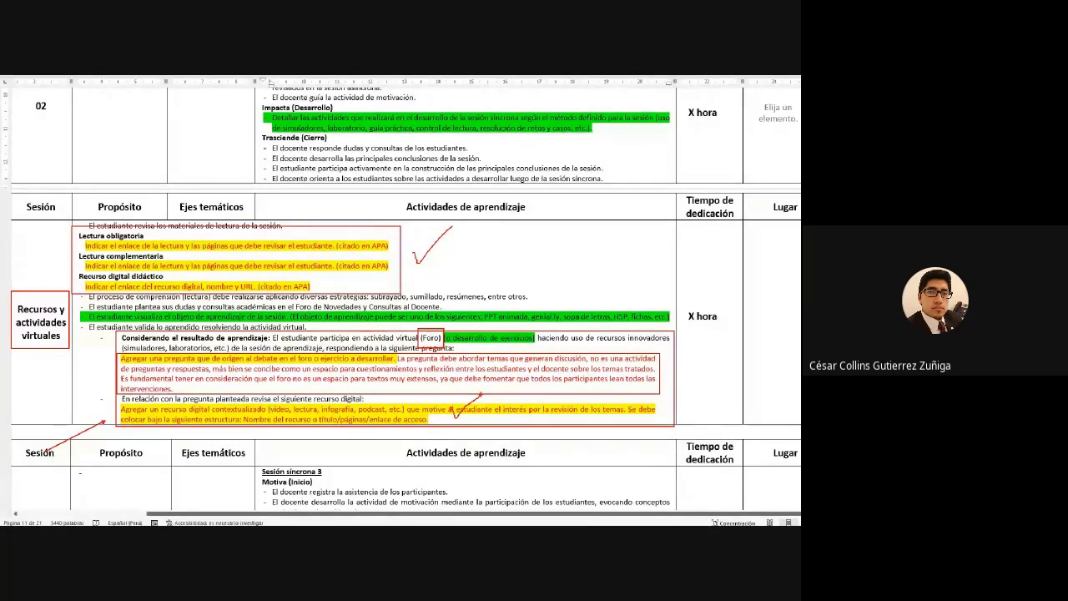
key("Escape")
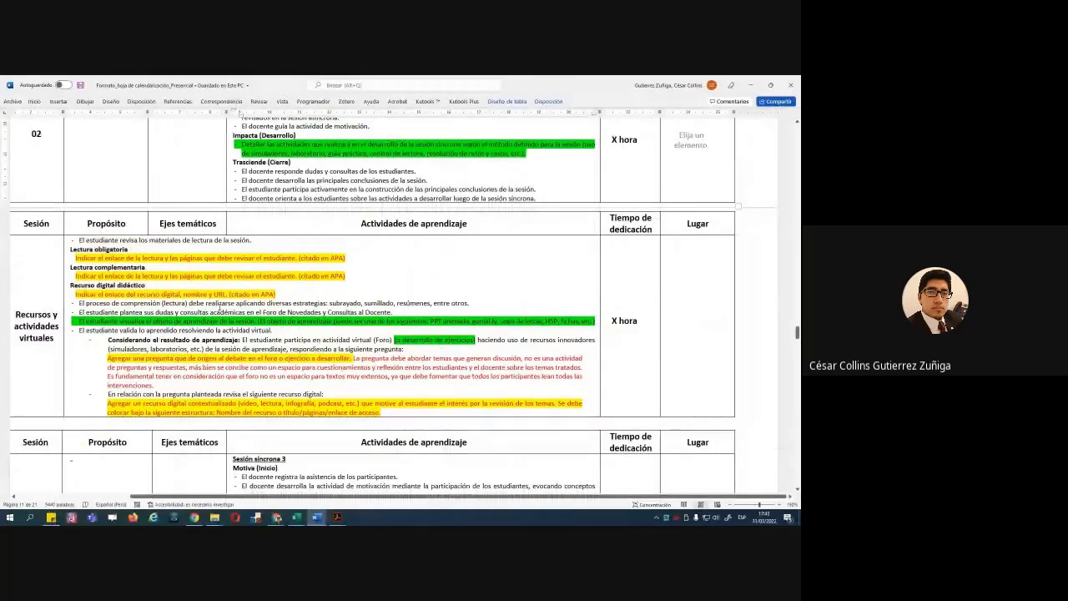
Review the calendar's session tables from Sesión síncrona 2 through the Evaluación Final, ending at section 11, Recomendaciones
scroll(502, 499, "down", 1)
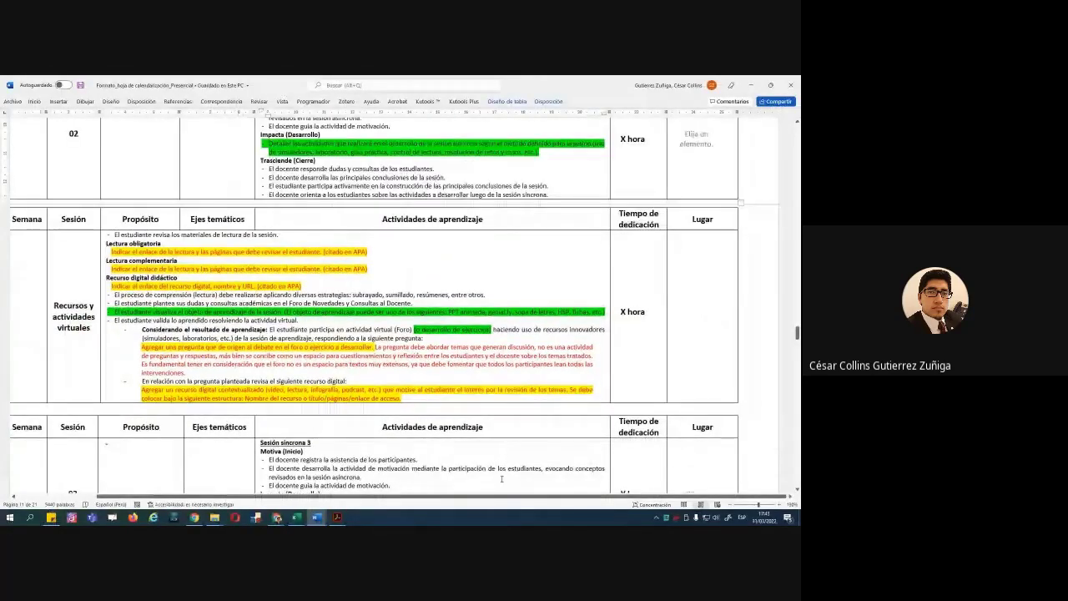
left_click_drag(502, 500, 442, 497)
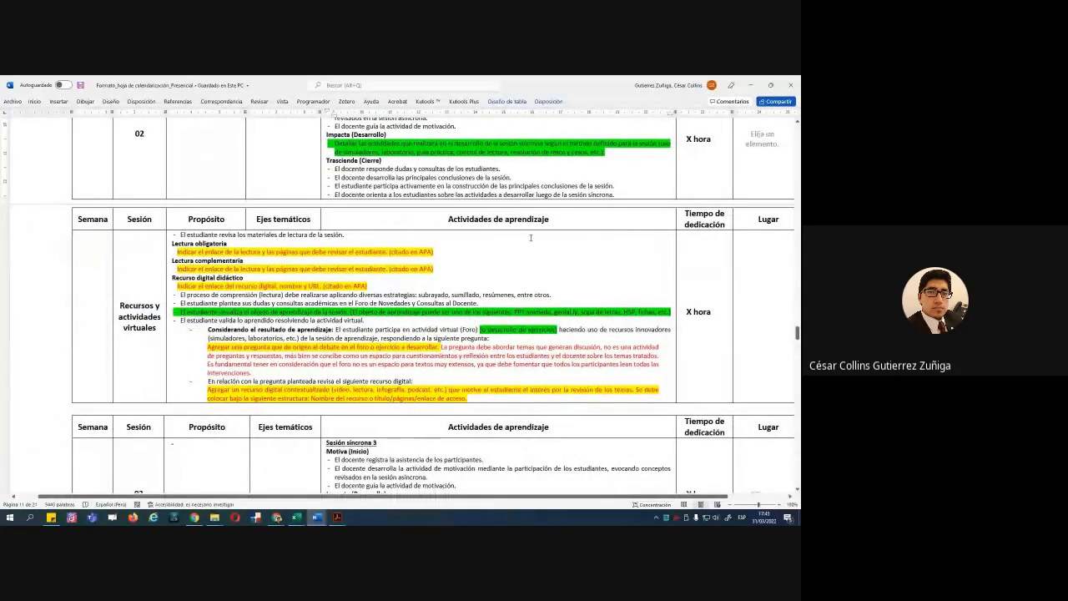
scroll(530, 238, "up", 5)
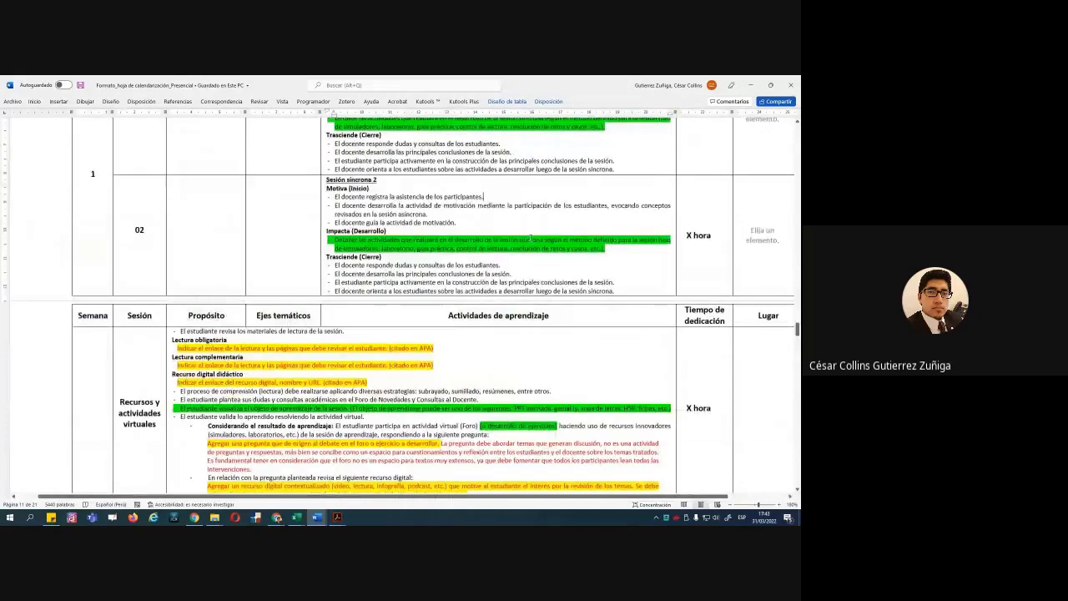
scroll(530, 238, "down", 9)
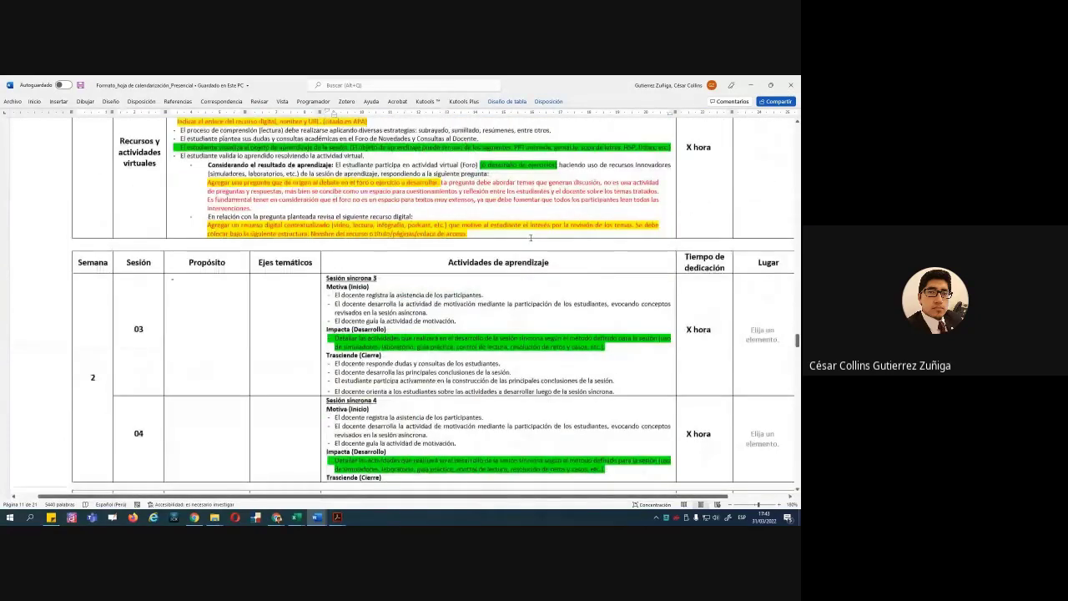
scroll(530, 238, "down", 7)
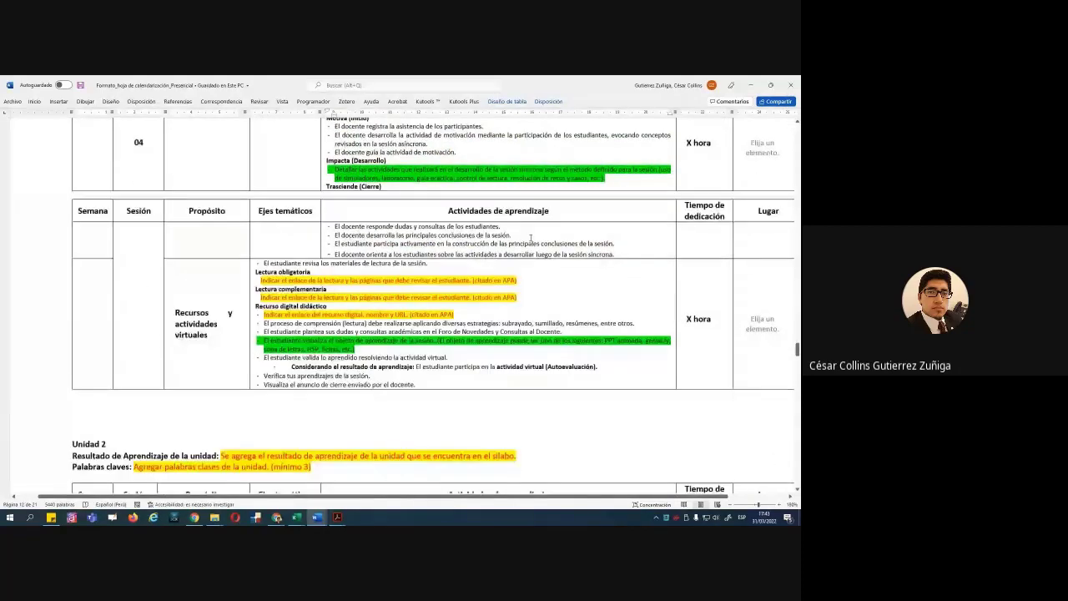
scroll(530, 238, "down", 18)
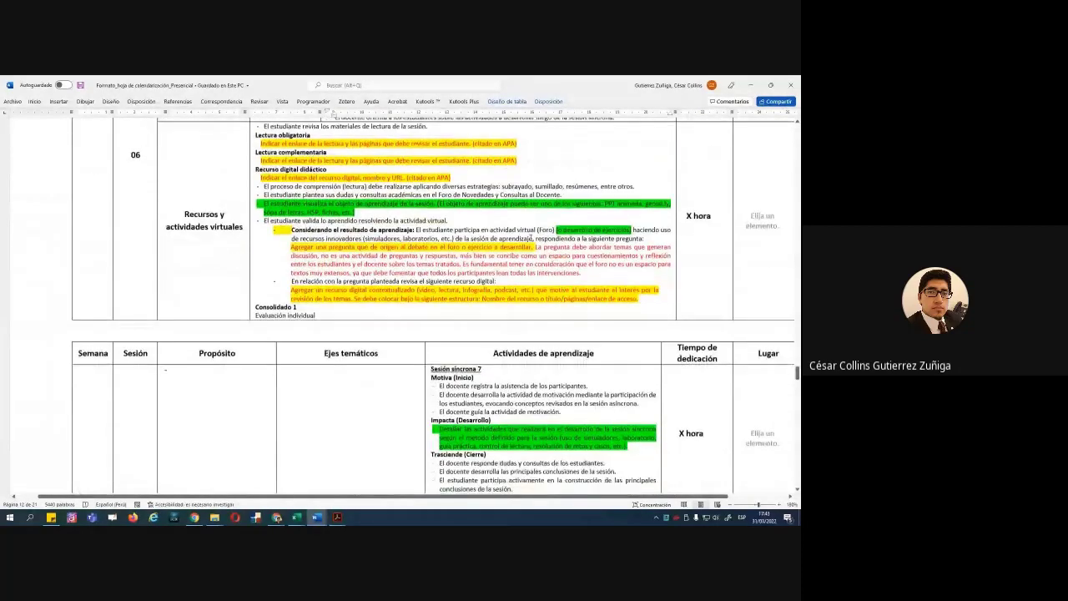
scroll(530, 238, "down", 20)
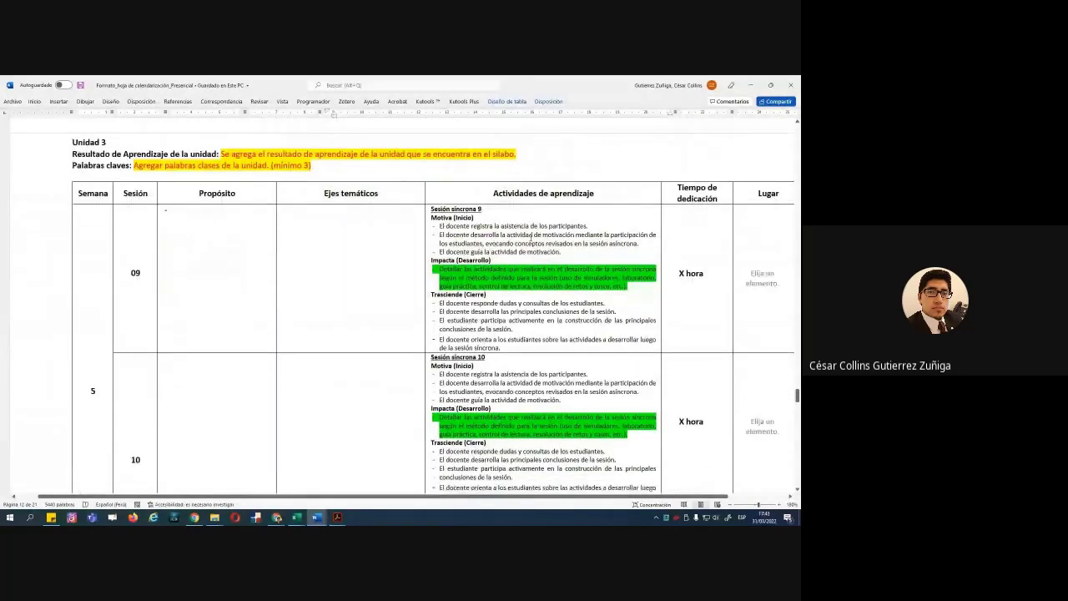
scroll(531, 238, "down", 20)
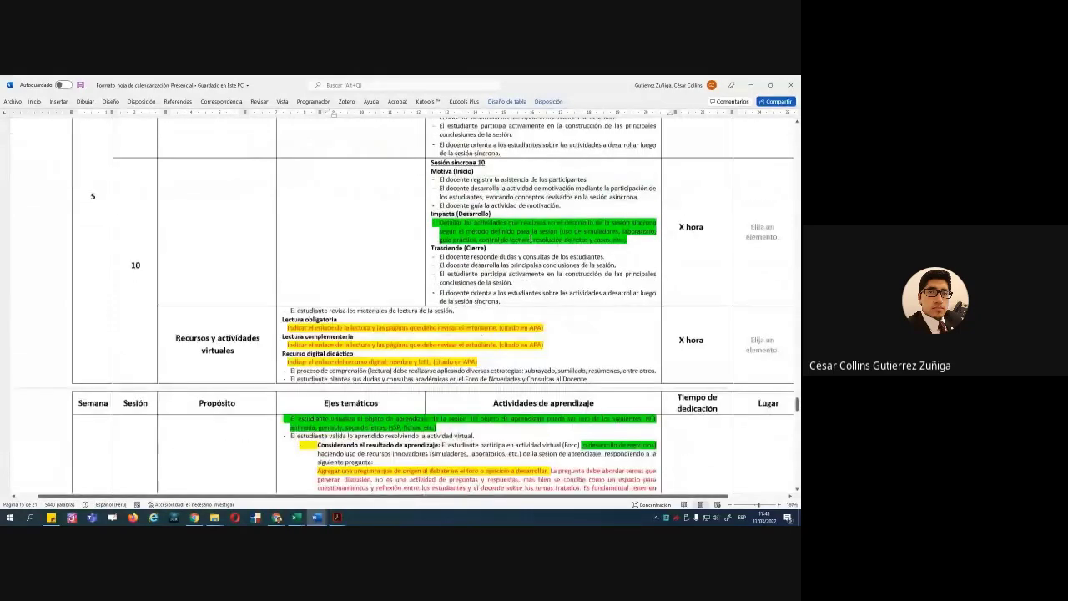
scroll(531, 238, "down", 20)
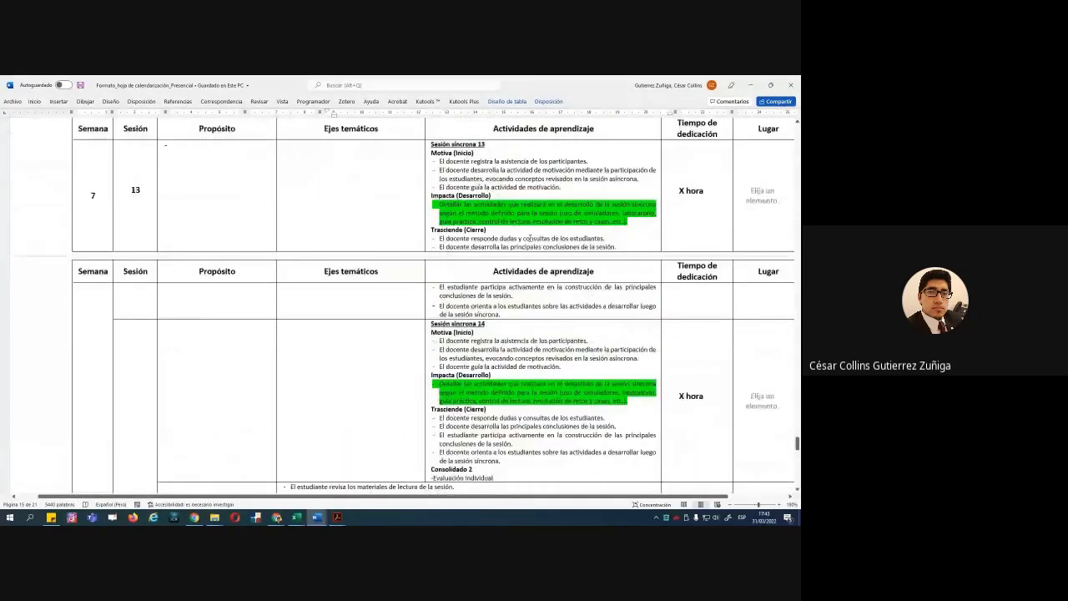
scroll(531, 237, "down", 15)
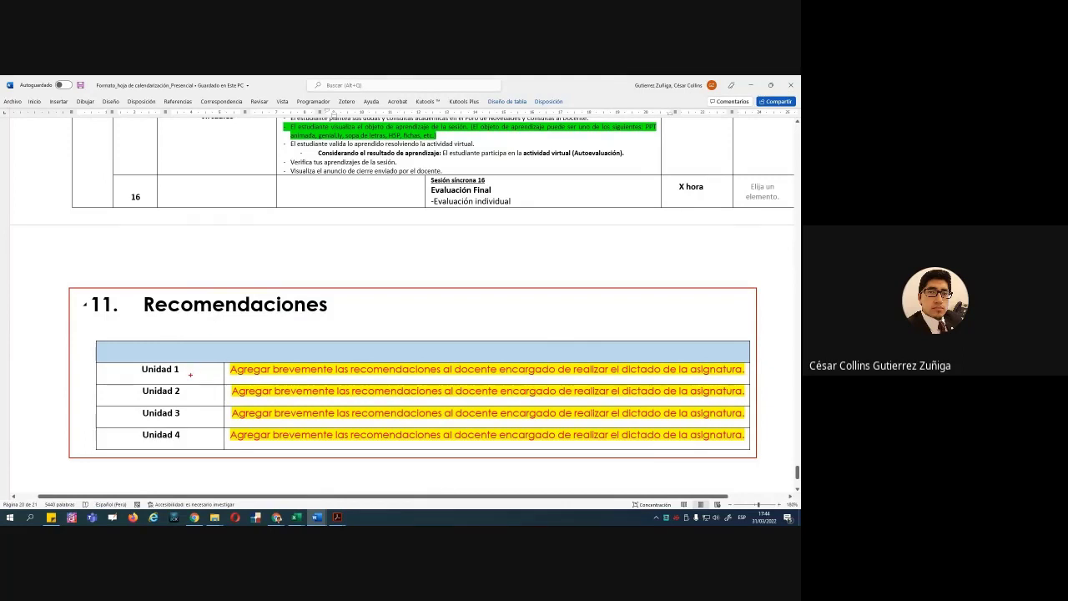
Draw arrows to the Unidad 1 and Unidad 2 recommendations and the Session 15 virtual activities, and box the Recomendaciones heading
mouse_move(189, 357)
left_mouse_down()
mouse_move(253, 357)
mouse_move(242, 354)
left_mouse_up()
left_click_drag(255, 199, 282, 142)
left_click_drag(192, 390, 251, 388)
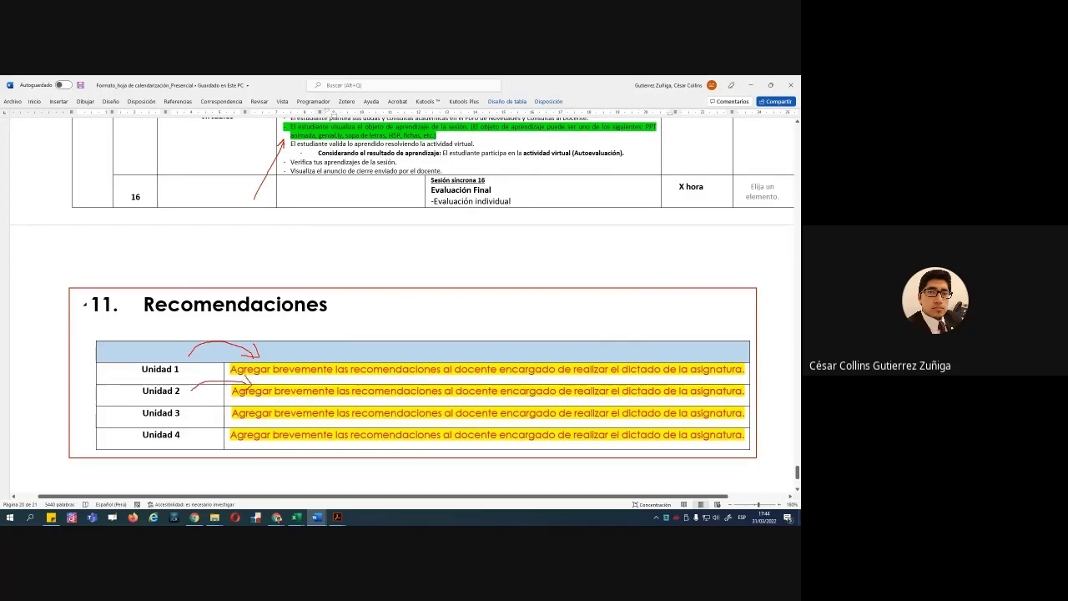
left_click_drag(130, 282, 330, 323)
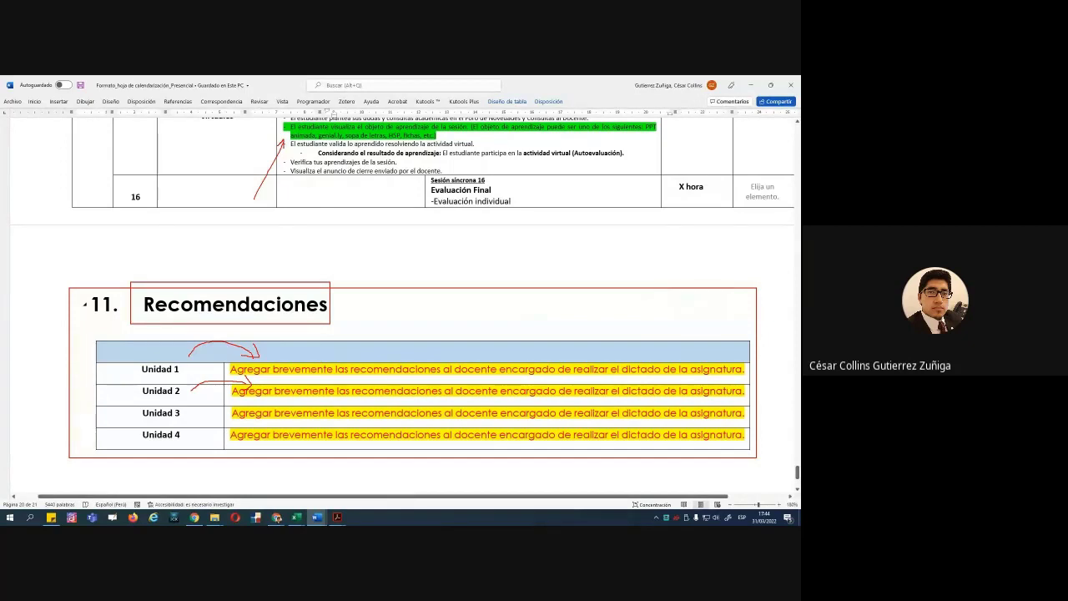
Box and point to "docente encargado" in the recommendations table, check all four unit rows, box "docente", and clear the annotations
mouse_move(442, 355)
left_mouse_down()
mouse_move(564, 385)
mouse_move(560, 449)
left_mouse_up()
left_click_drag(574, 272, 539, 354)
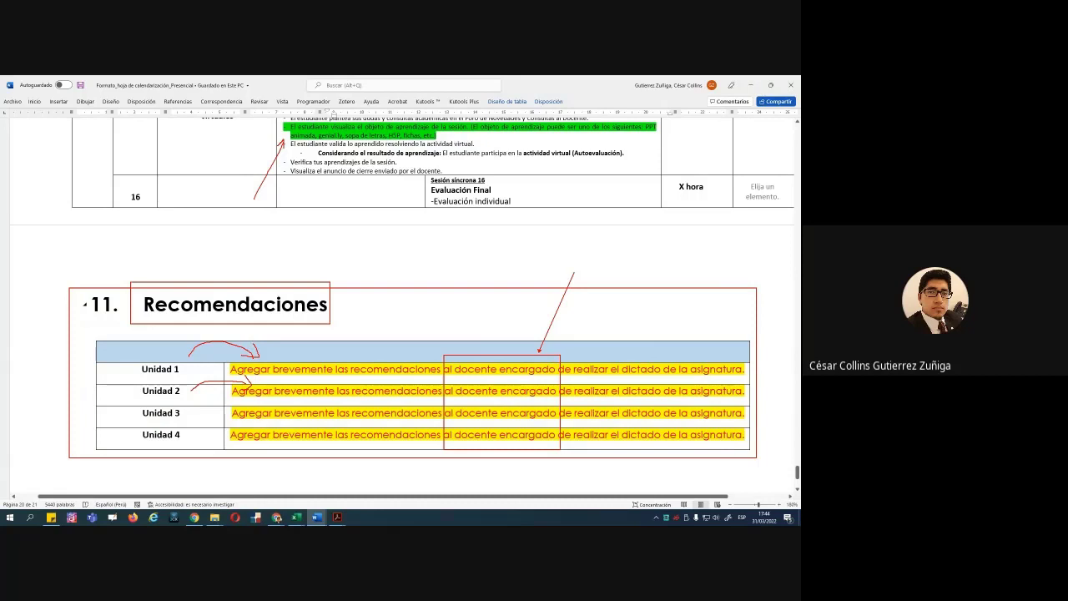
left_click_drag(571, 350, 611, 325)
mouse_move(571, 398)
left_mouse_down()
mouse_move(586, 386)
mouse_move(592, 435)
left_mouse_up()
left_click_drag(451, 375, 504, 360)
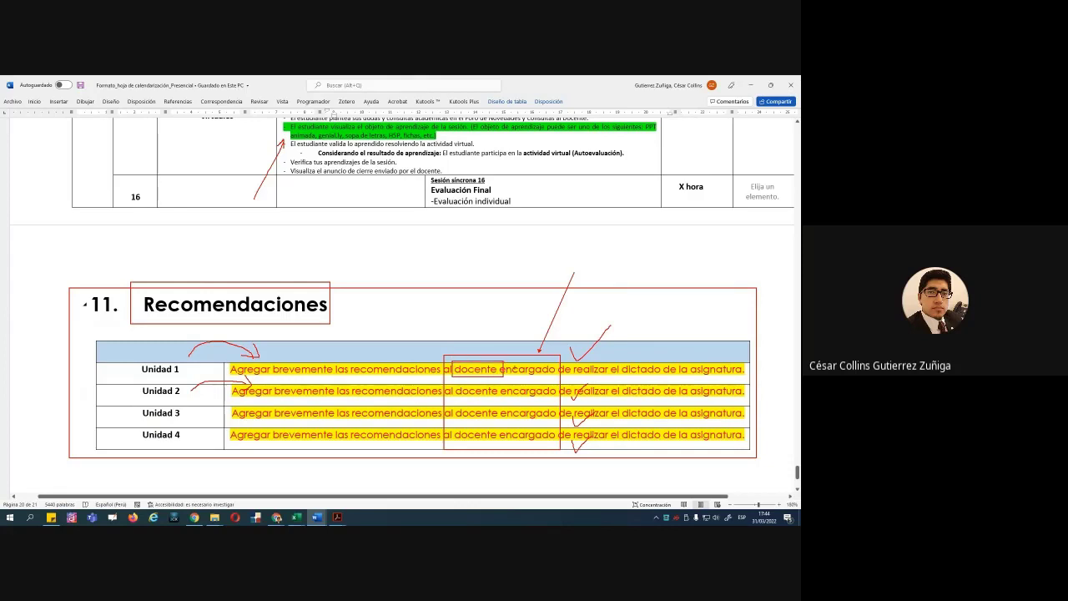
key("Escape")
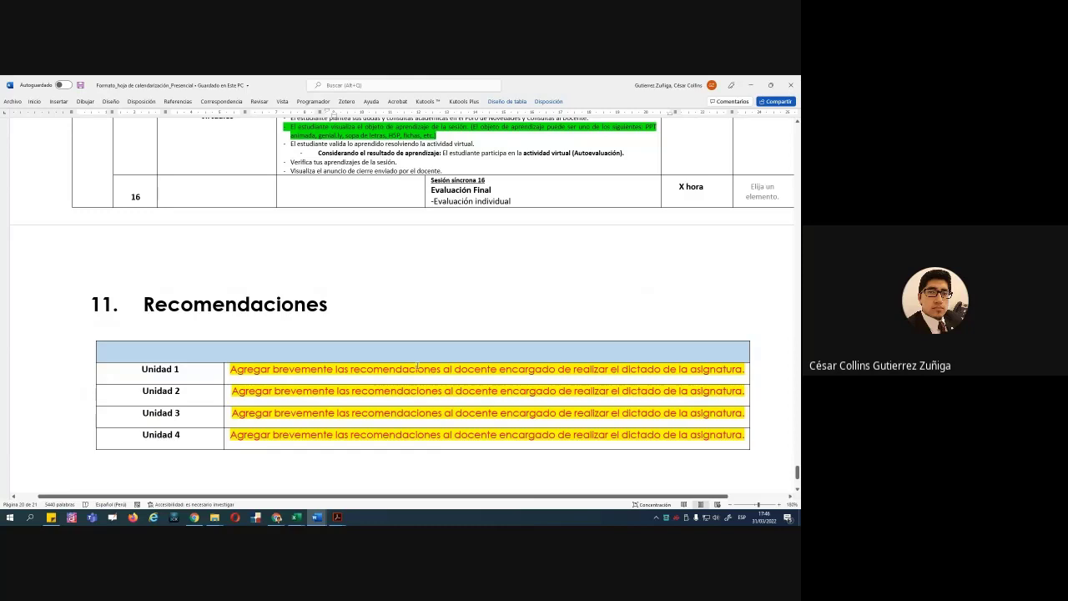
Look back through the session tables and unit introductions to the Hoja de calendarización cover, and switch away from the document
scroll(449, 305, "down", 1)
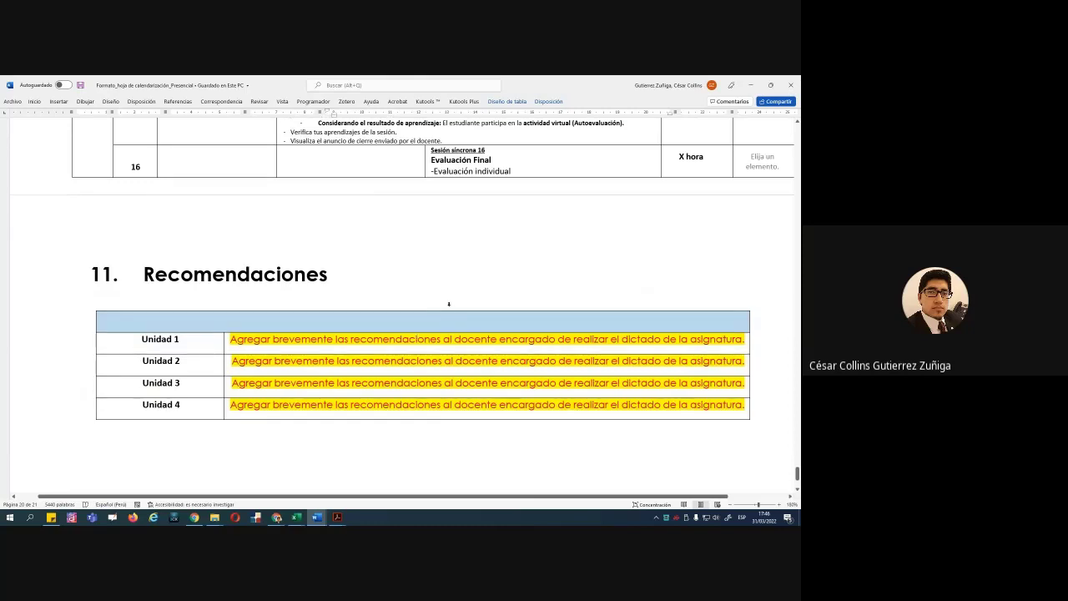
scroll(449, 306, "up", 2)
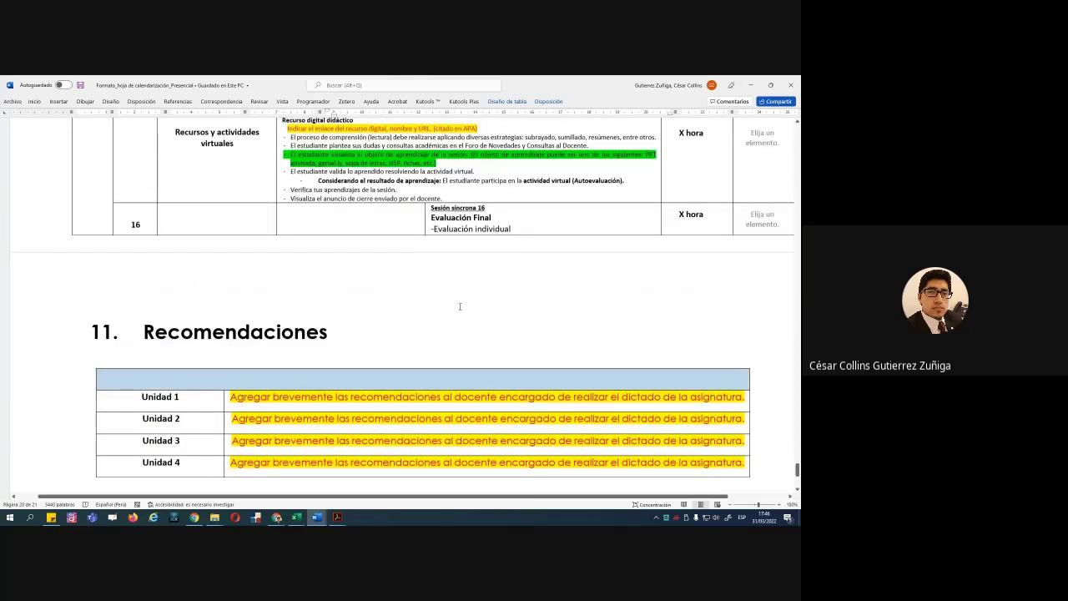
scroll(459, 306, "up", 1)
left_click_drag(798, 470, 797, 227)
left_click_drag(797, 207, 798, 470)
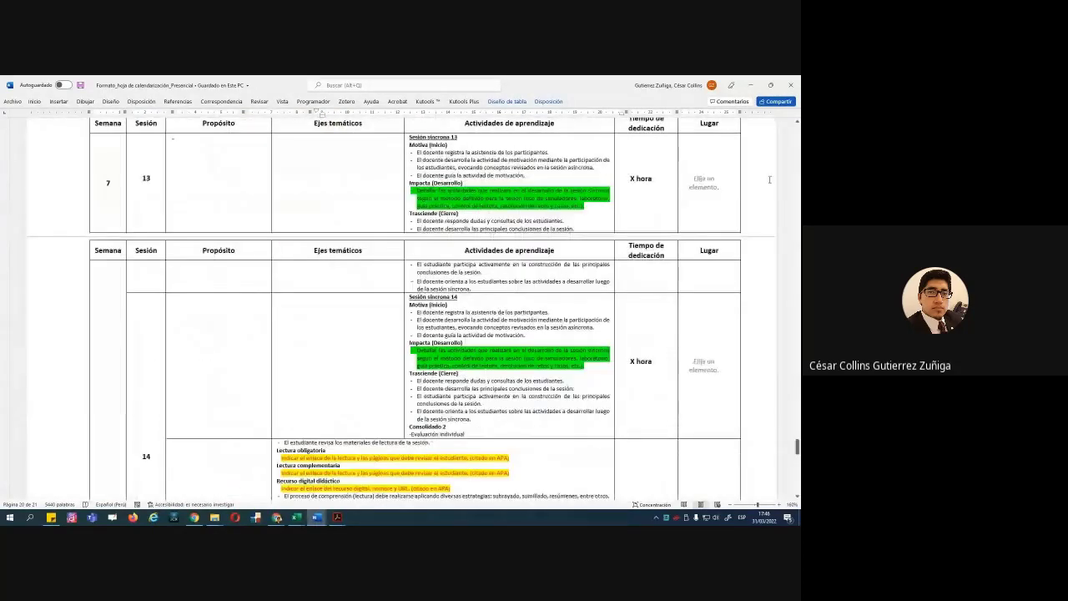
left_click(798, 134)
left_click_drag(797, 384, 797, 215)
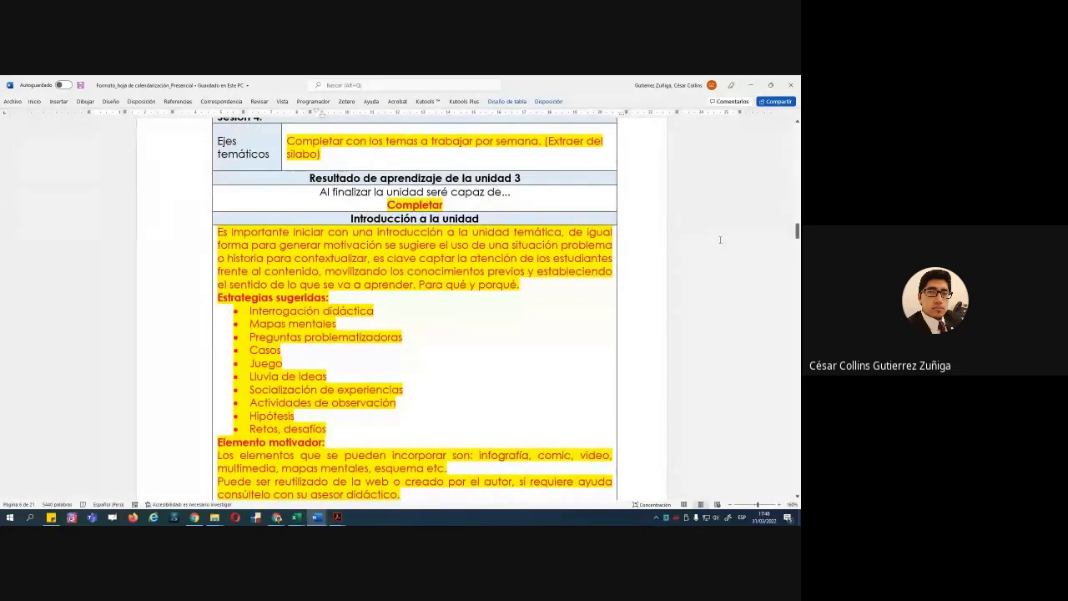
left_click_drag(797, 232, 797, 142)
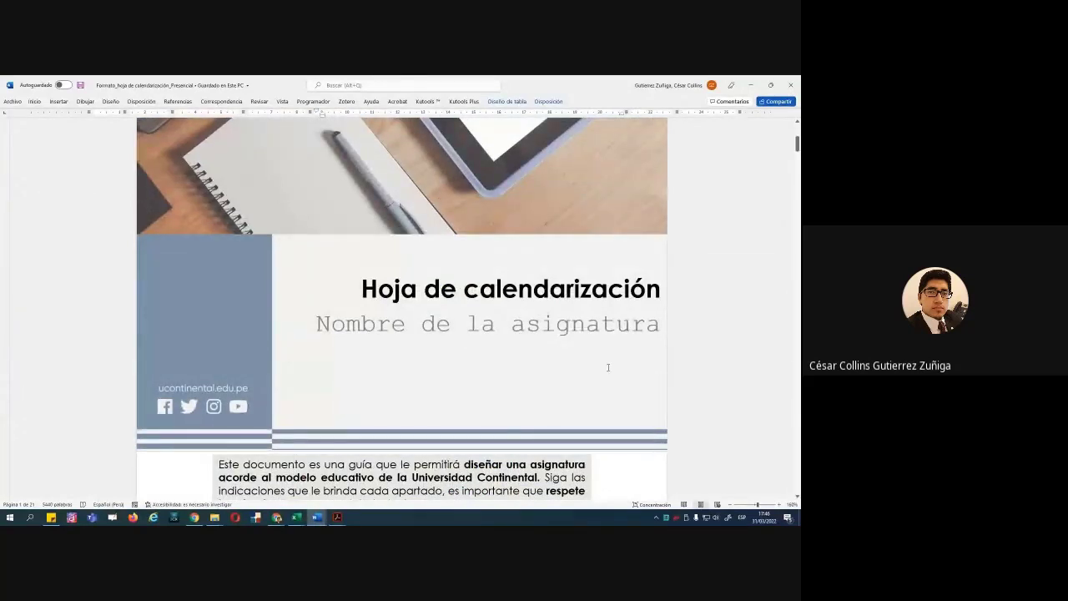
key("alt+Tab")
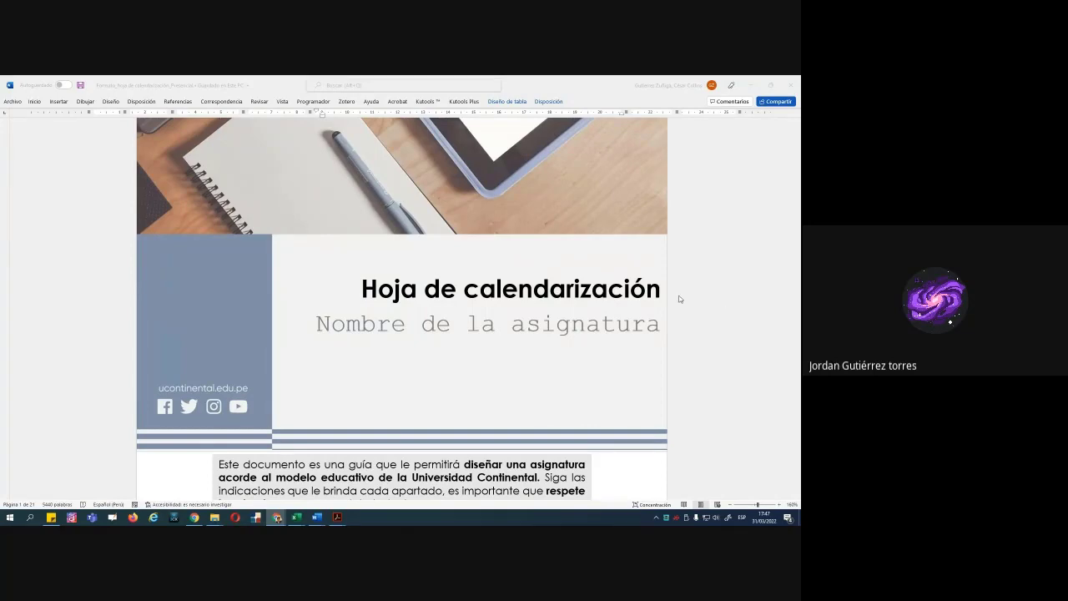
Look through the Hoja de calendarización from the cover to the Unidad 1 table in section 10, Planificación de sesiones
scroll(680, 303, "down", 15)
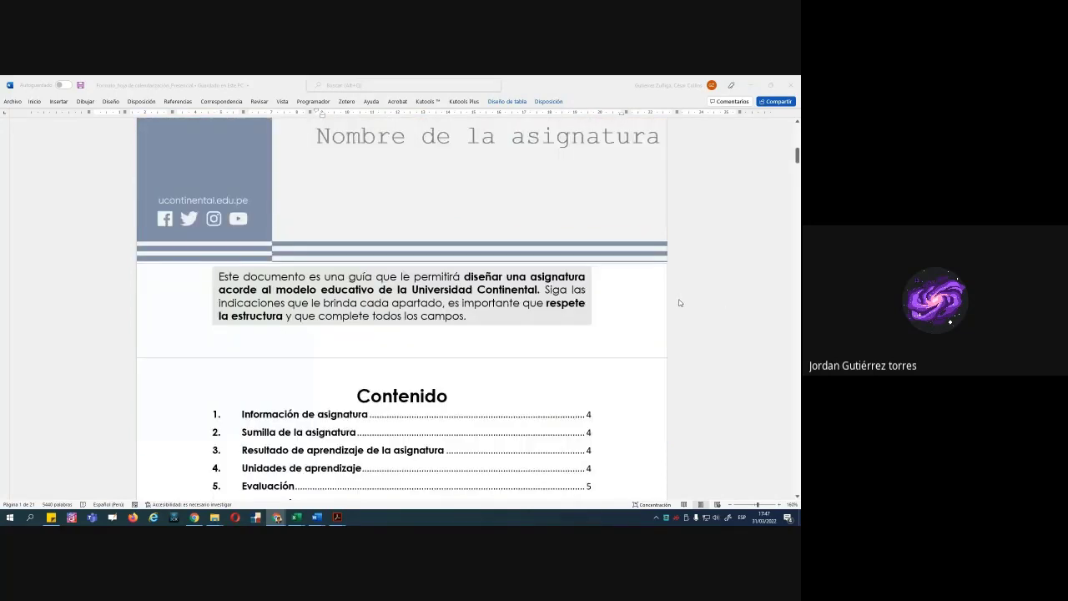
scroll(670, 333, "down", 20)
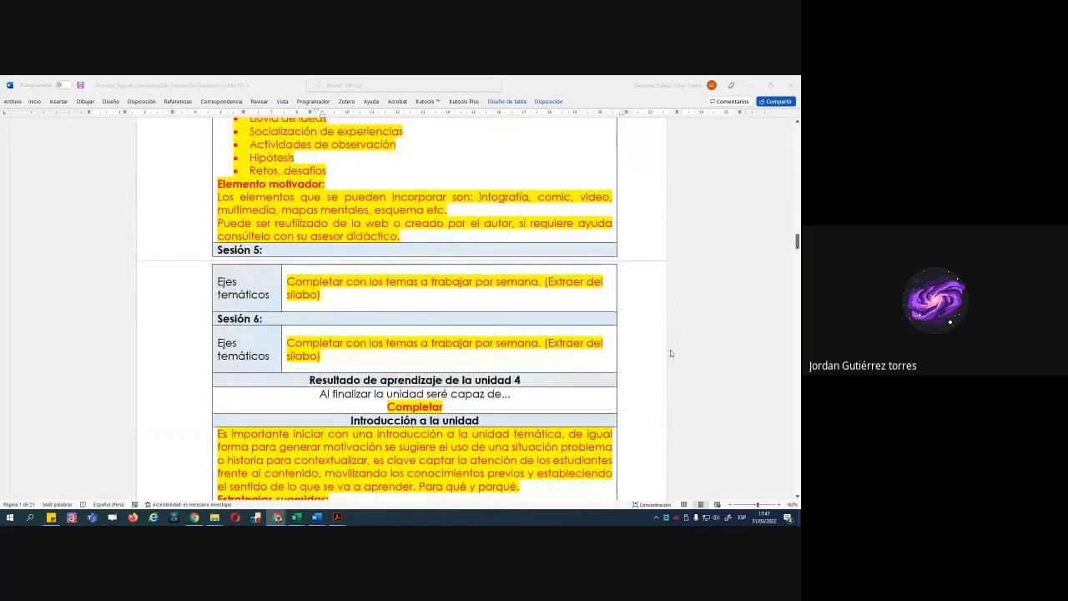
scroll(670, 369, "down", 15)
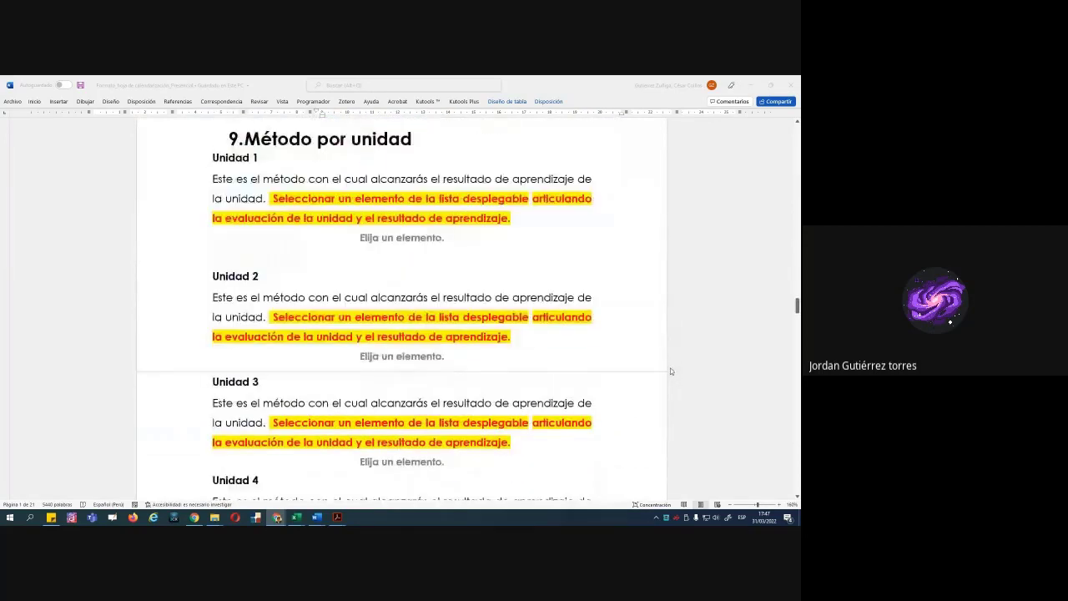
scroll(670, 369, "down", 2)
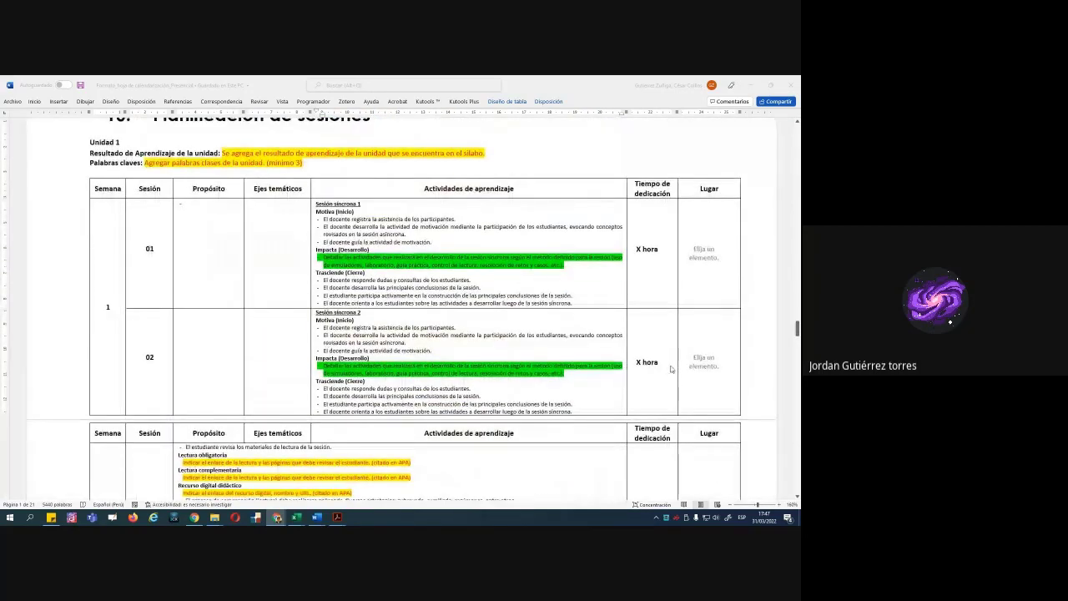
scroll(610, 367, "up", 1)
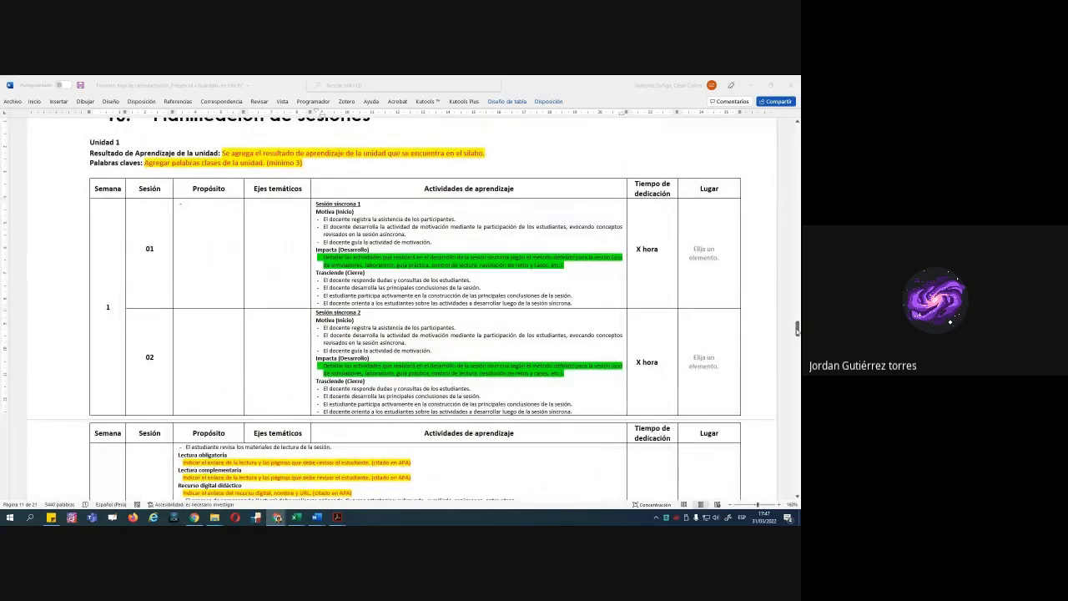
Go back to section 4, Unidades de aprendizaje, and view Unidad 1's introduction and its Sesión 1 and Sesión 2 rows at 110% zoom
left_click_drag(797, 330, 798, 240)
scroll(549, 333, "up", 10)
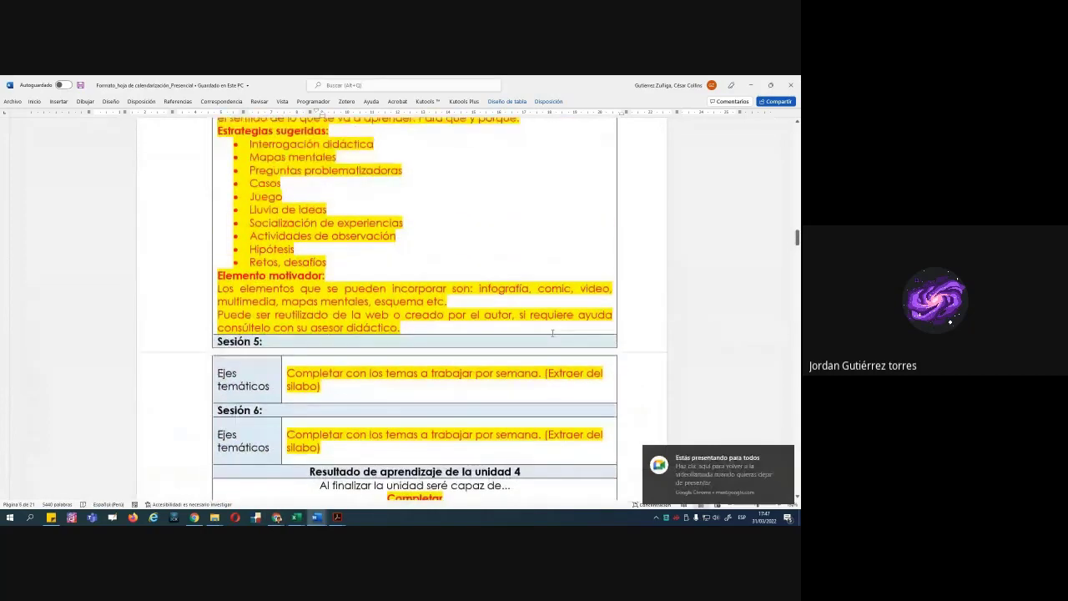
scroll(555, 334, "up", 5)
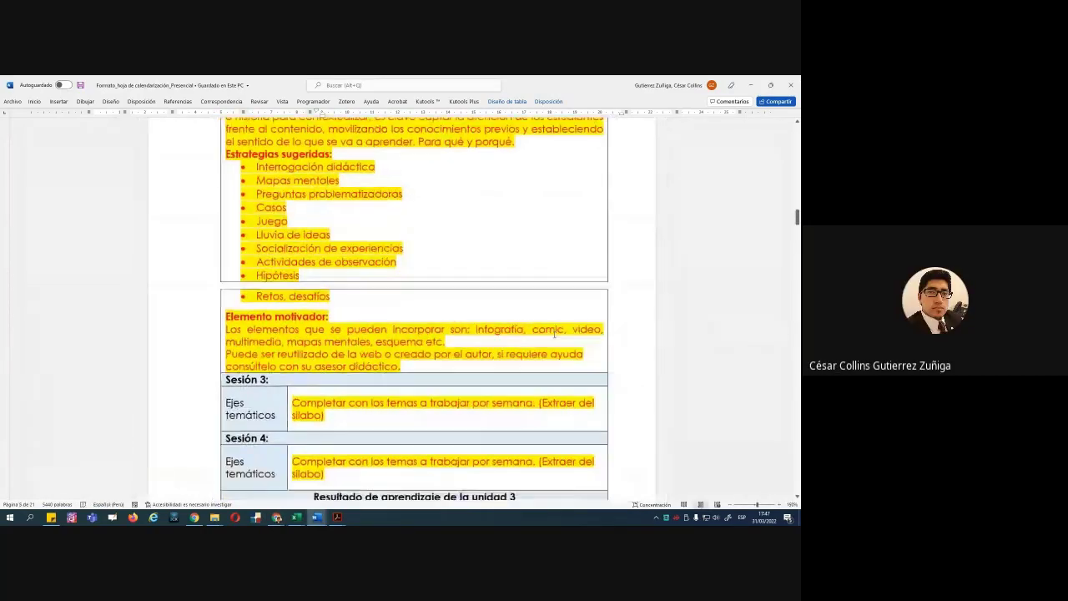
scroll(556, 338, "down", 3, "ctrl")
scroll(556, 344, "up", 5)
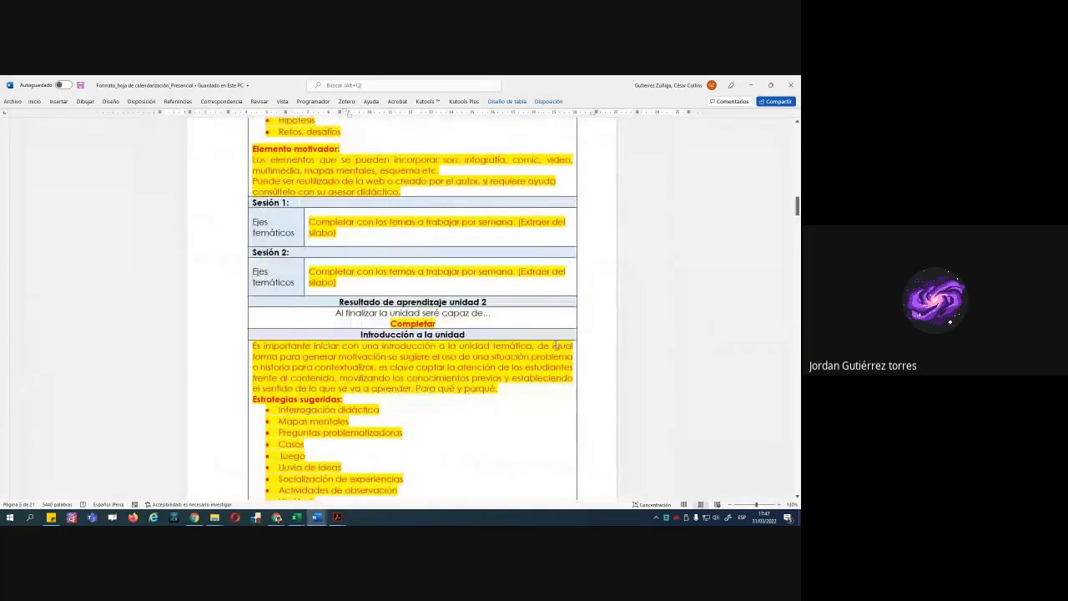
scroll(555, 344, "down", 2, "ctrl")
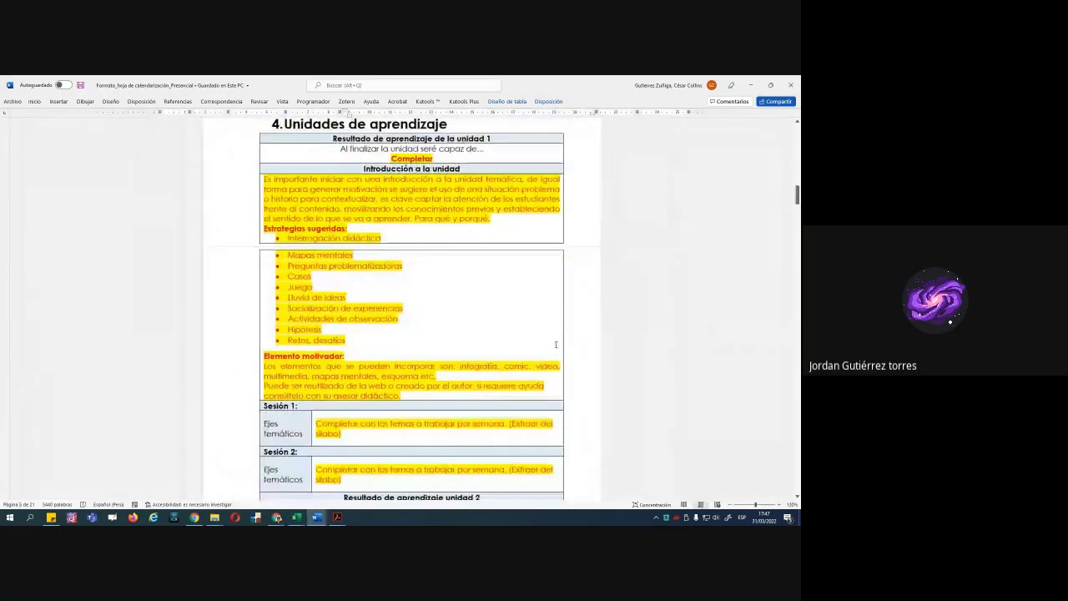
scroll(556, 344, "down", 1)
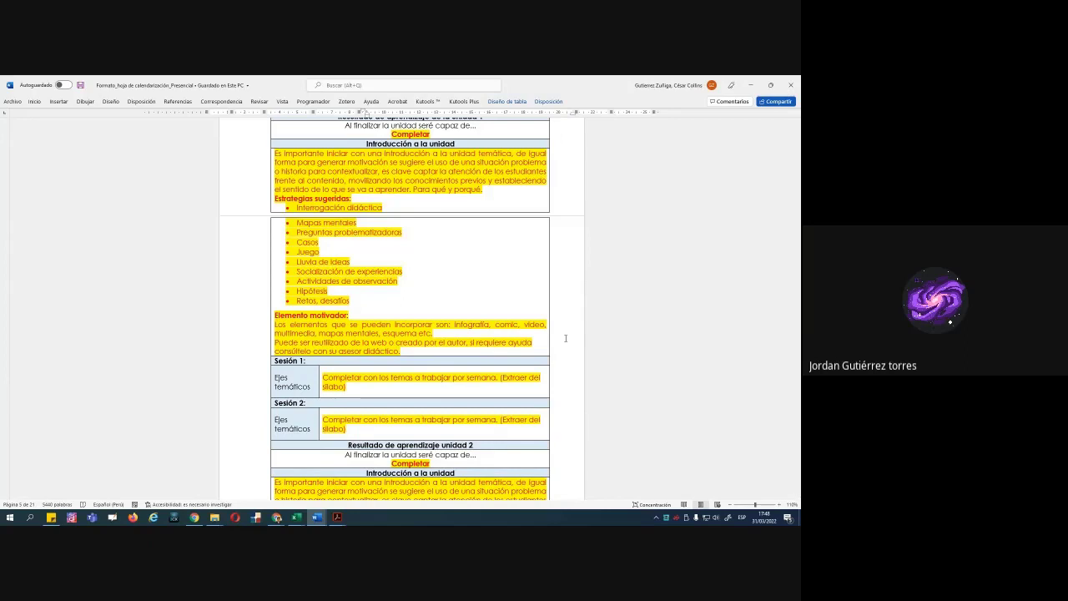
scroll(635, 338, "up", 1)
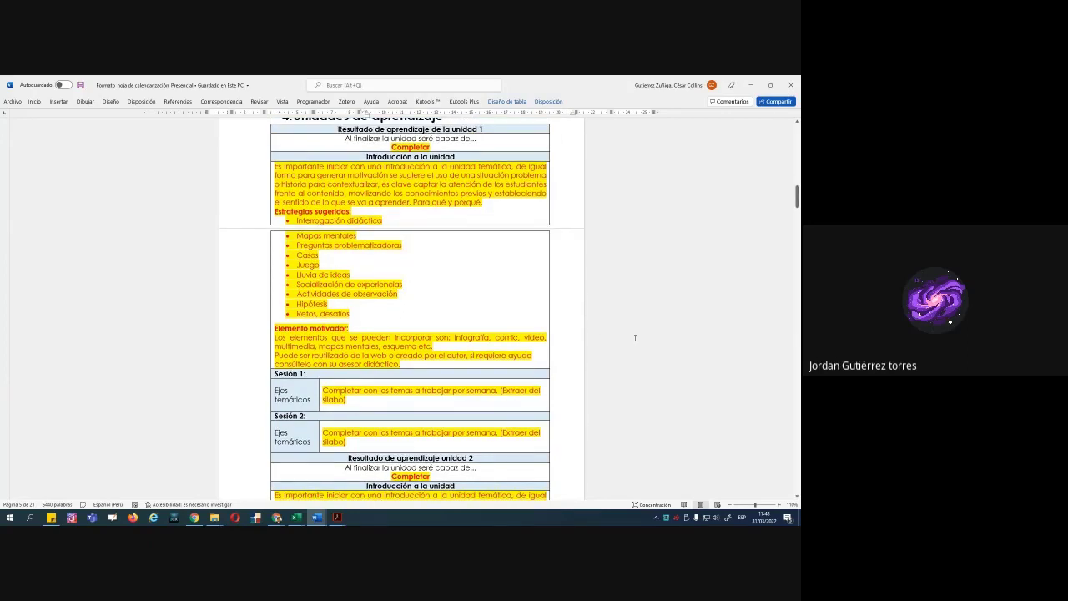
scroll(635, 339, "up", 1)
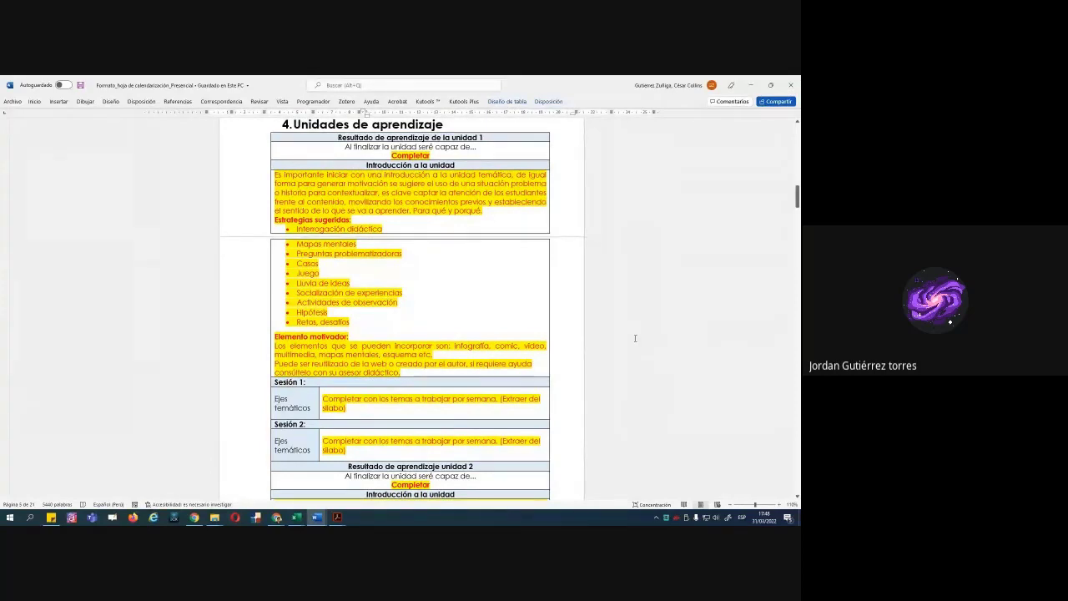
Switch to Acrobat and examine the unit tables under Organización de los aprendizajes in the Gestión Aduanera y Cambiaria syllabus
left_click(337, 517)
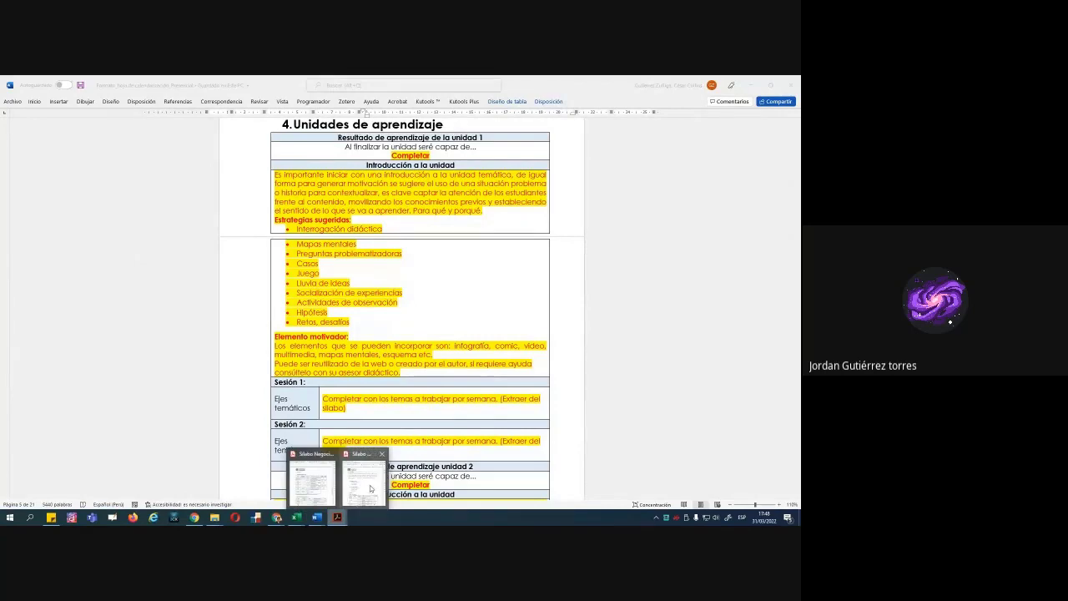
left_click(365, 482)
left_click_drag(769, 327, 785, 247)
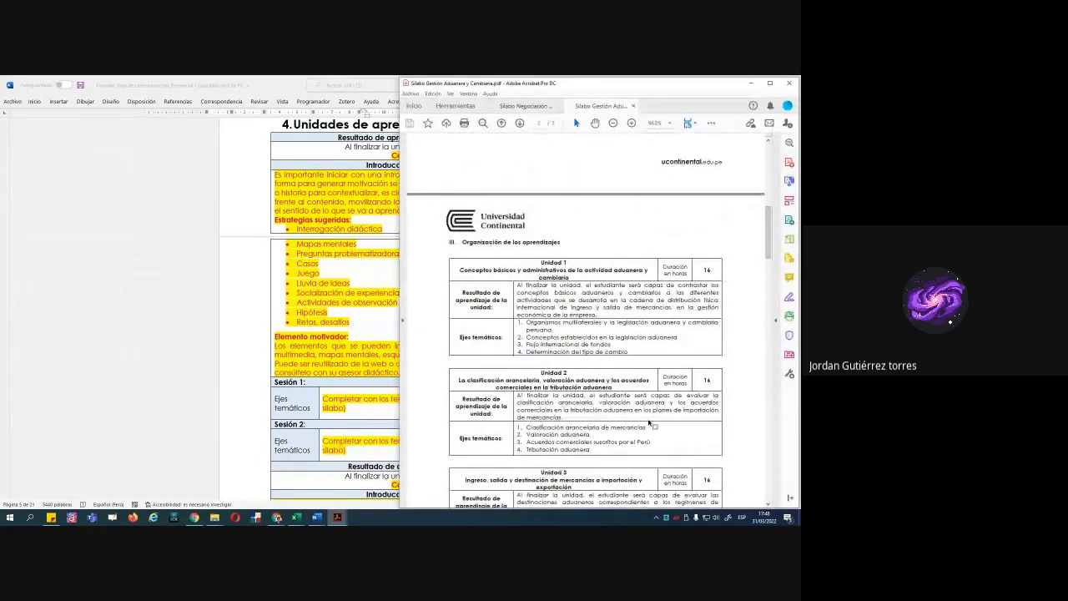
scroll(648, 420, "up", 2)
scroll(648, 420, "up", 2)
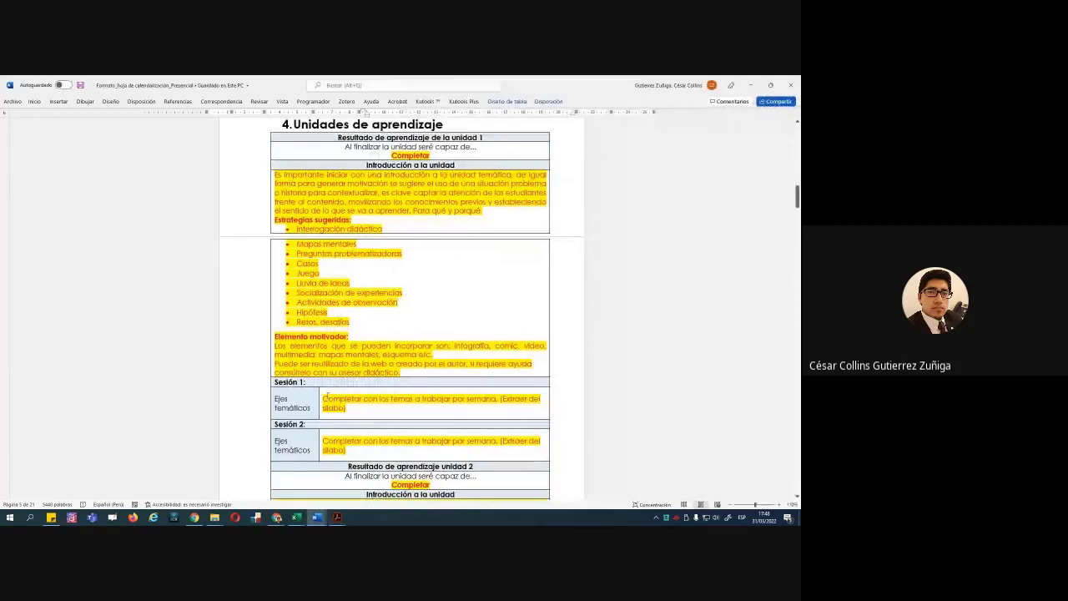
Copy the first two Ejes temáticos of Unidad 1 from the Gestión Aduanera y Cambiaria syllabus PDF
mouse_move(338, 518)
left_click(373, 492)
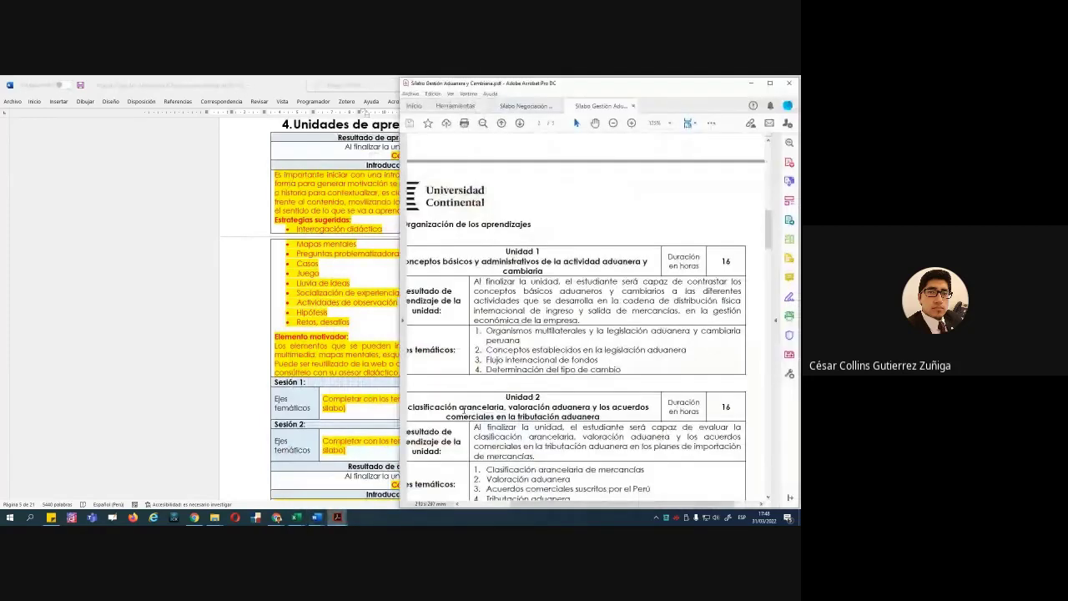
left_click_drag(477, 330, 621, 369)
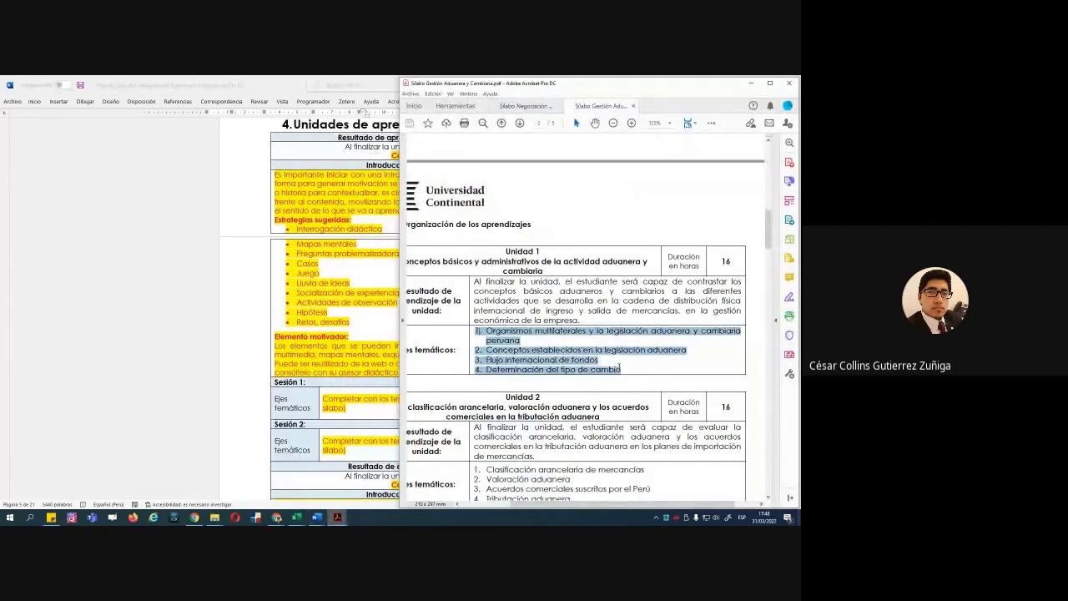
left_click(596, 369)
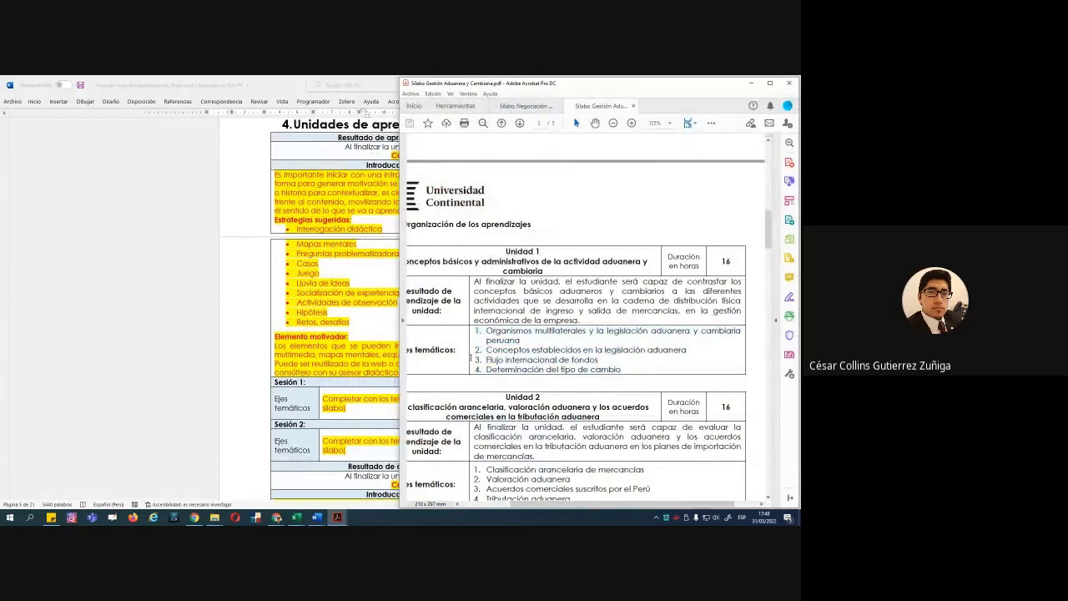
left_click_drag(476, 330, 698, 359)
key("ctrl+c")
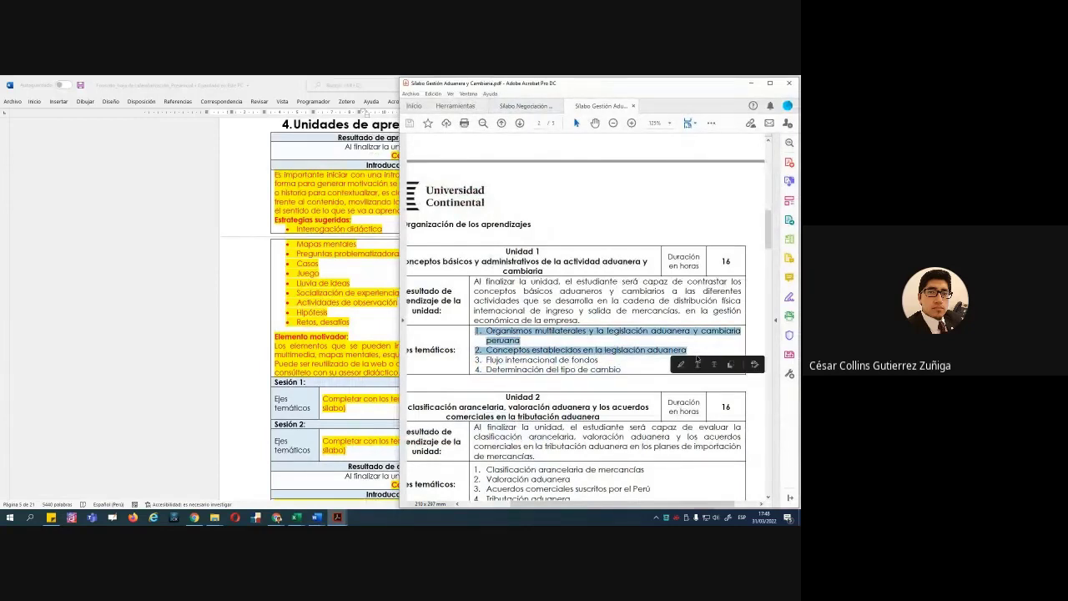
Clear the placeholder in the Ejes temáticos cell of Sesión 1 in the Word calendar and try to paste the copied topics
left_click(364, 410)
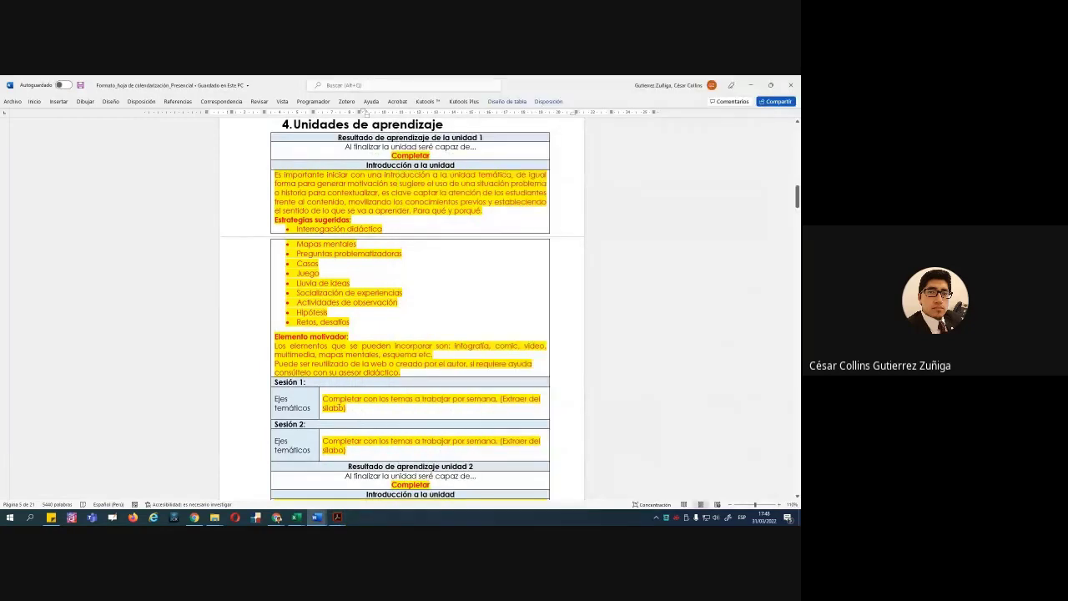
left_click(364, 409)
key("Delete")
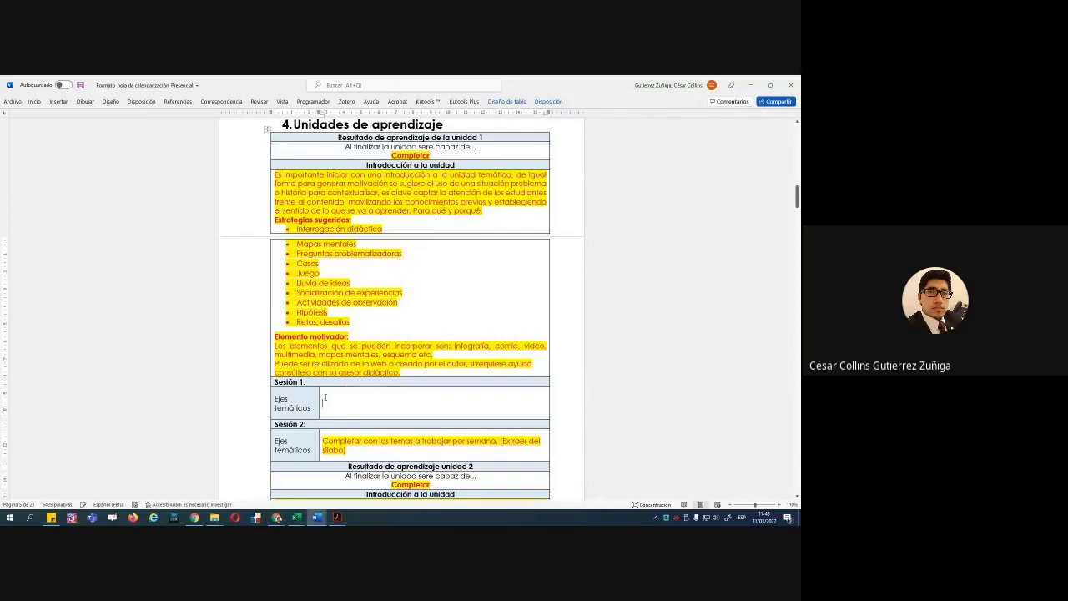
right_click(326, 402)
left_click(355, 287)
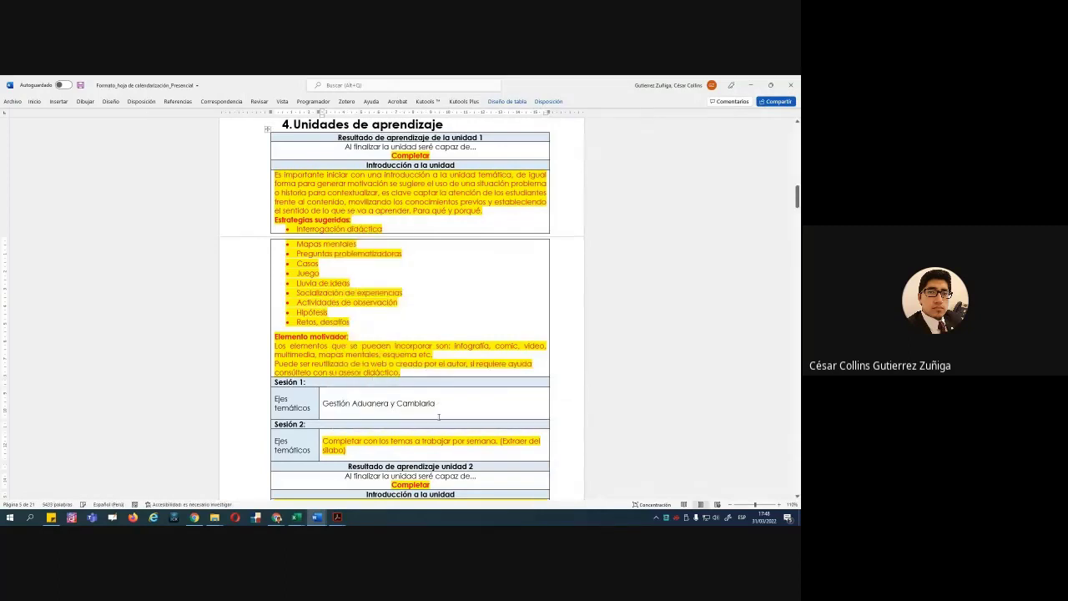
Replace "Gestión Aduanera y Cambiaria" in Sesión 1's Ejes temáticos with topics 1 and 2 of the syllabus's Unidad 1
left_click(337, 517)
left_click(364, 477)
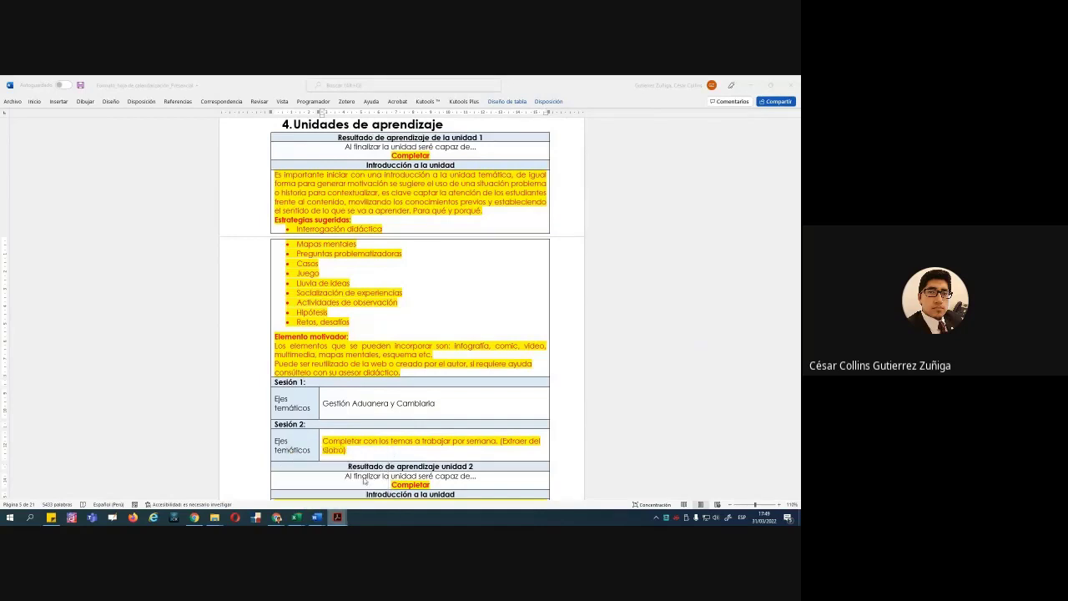
left_click(355, 422)
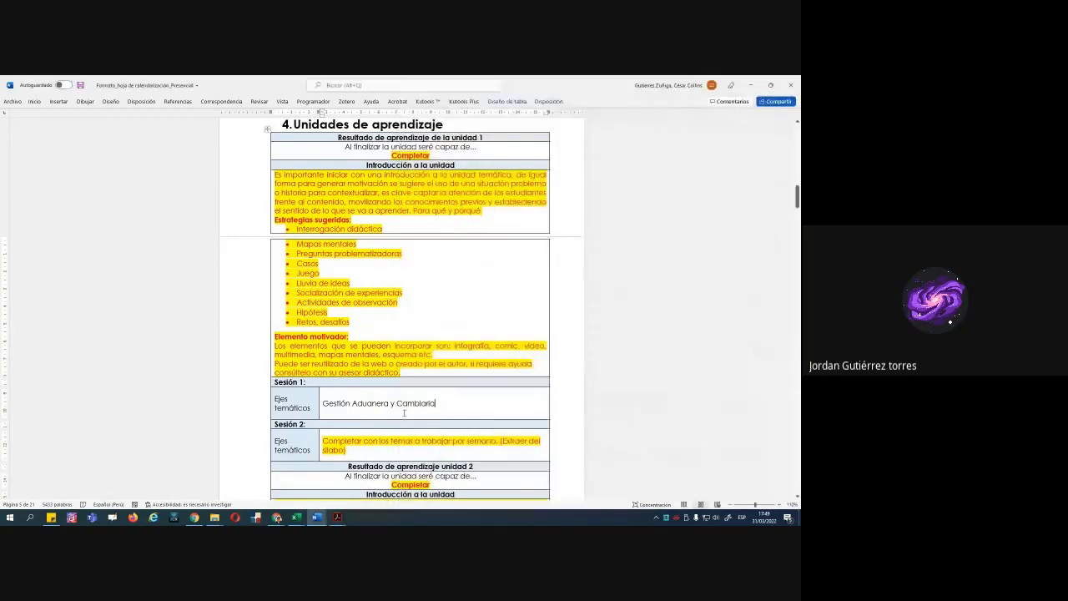
key("ctrl+v")
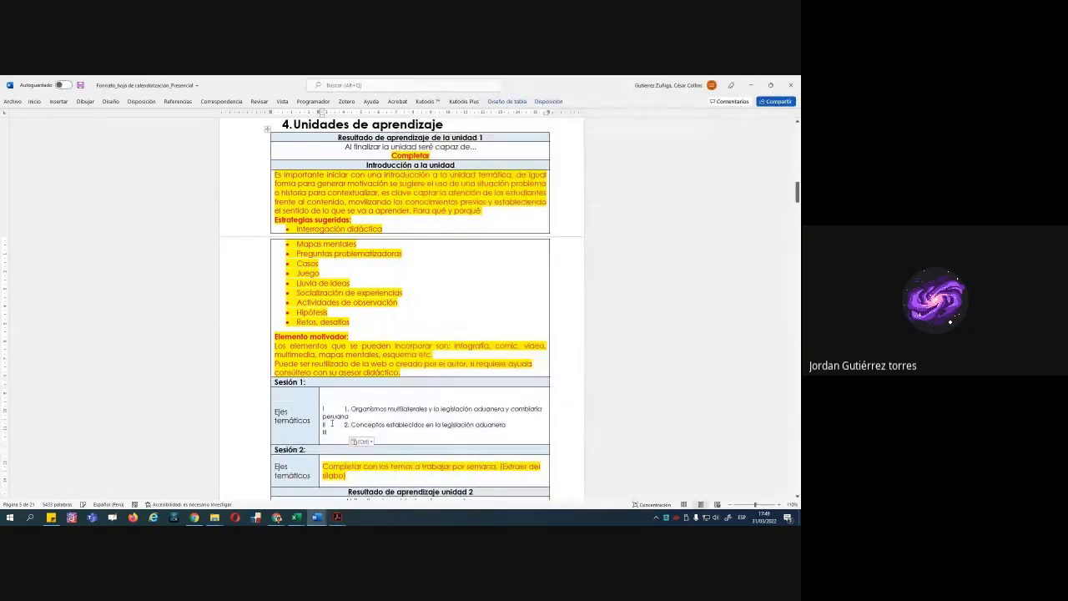
Remove the empty last line and the extra Roman numerals from the two topics pasted in Sesión 1
key("BackSpace")
key("BackSpace")
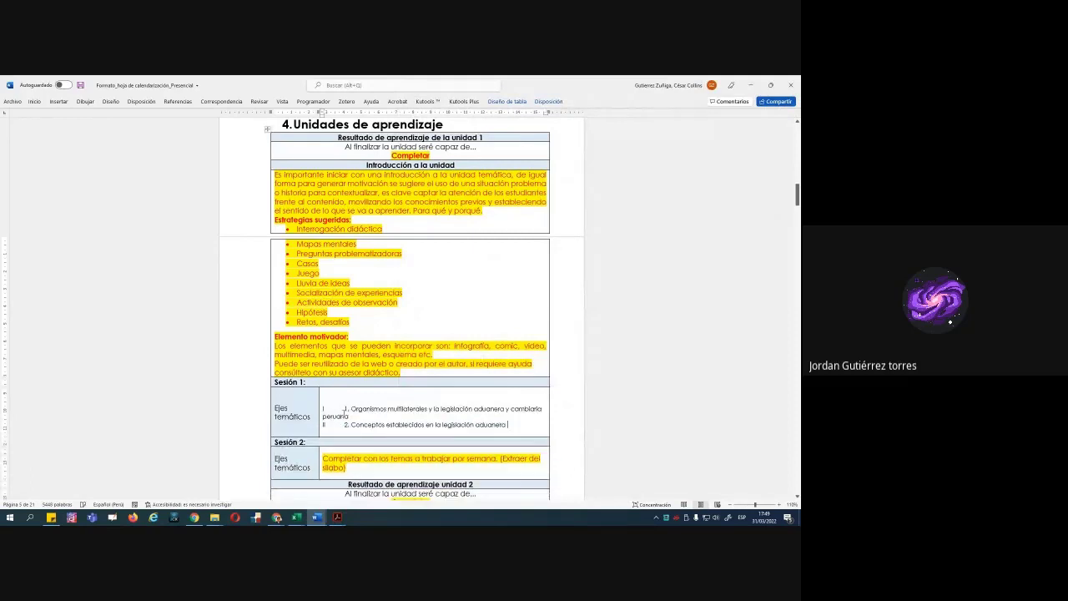
left_click(345, 408)
key("Home")
key("BackSpace")
key("BackSpace")
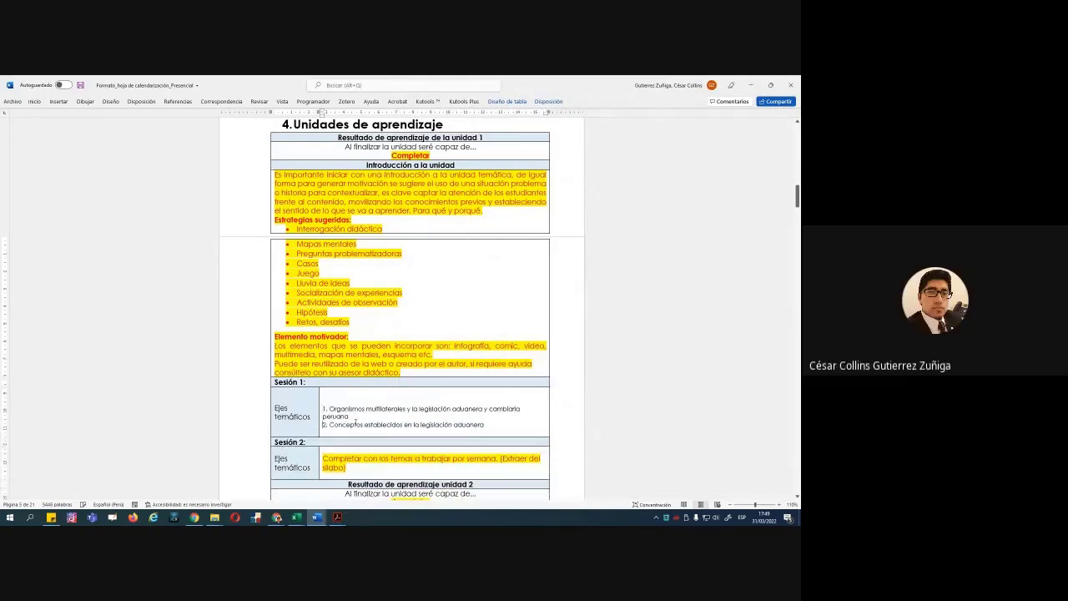
Copy topics 3 and 4 of Unidad 1 from the syllabus PDF and paste them over the Sesión 2 Ejes temáticos placeholder
scroll(395, 399, "down", 1)
scroll(395, 395, "down", 1)
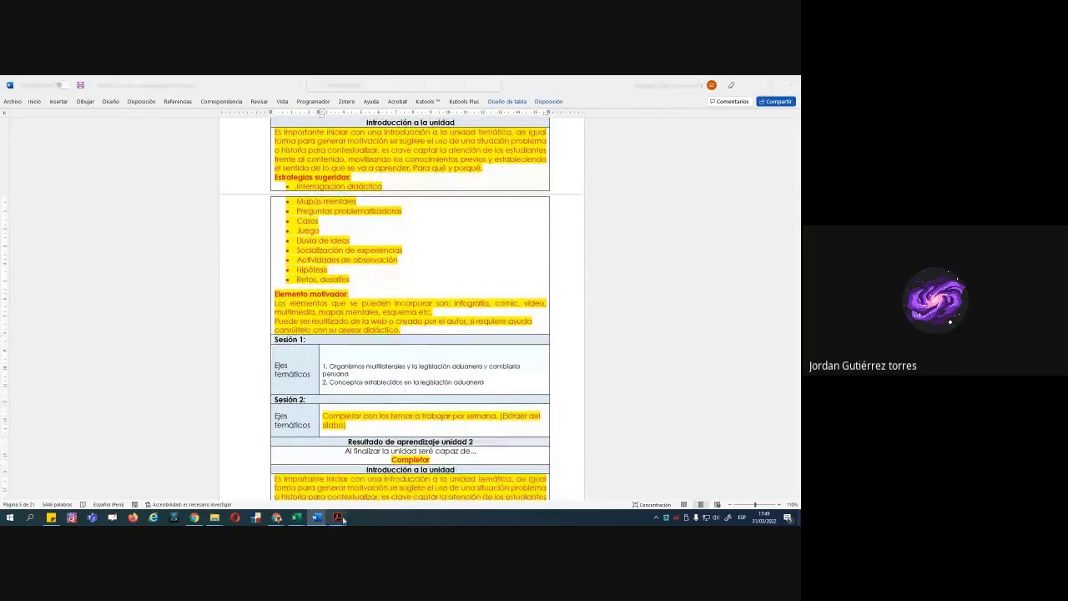
left_click(337, 517)
left_click_drag(623, 369, 482, 360)
key("ctrl+c")
left_click(318, 517)
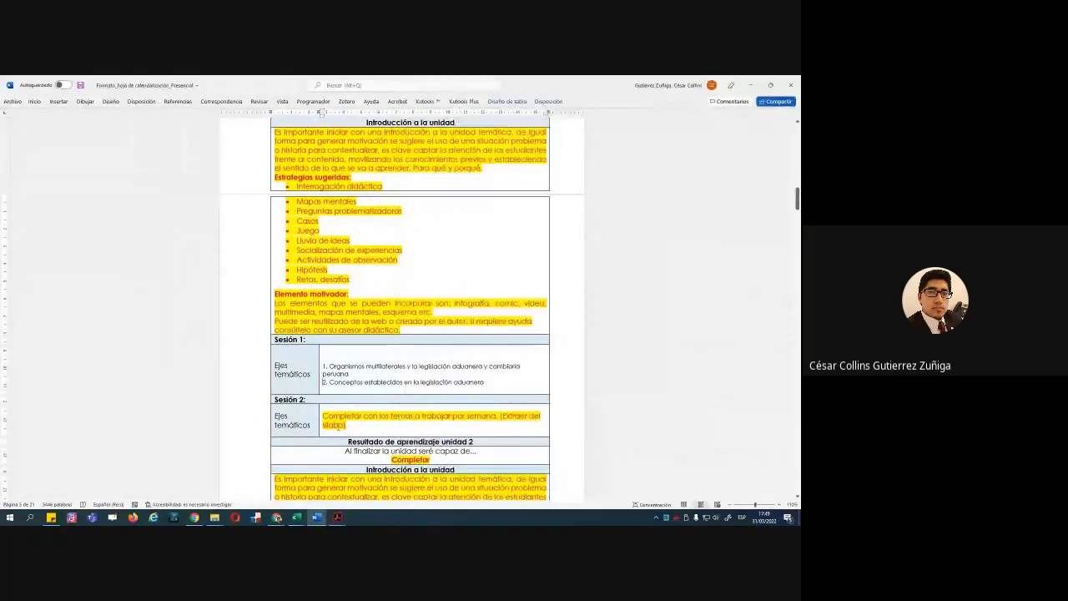
left_click(323, 415)
key("ctrl+v")
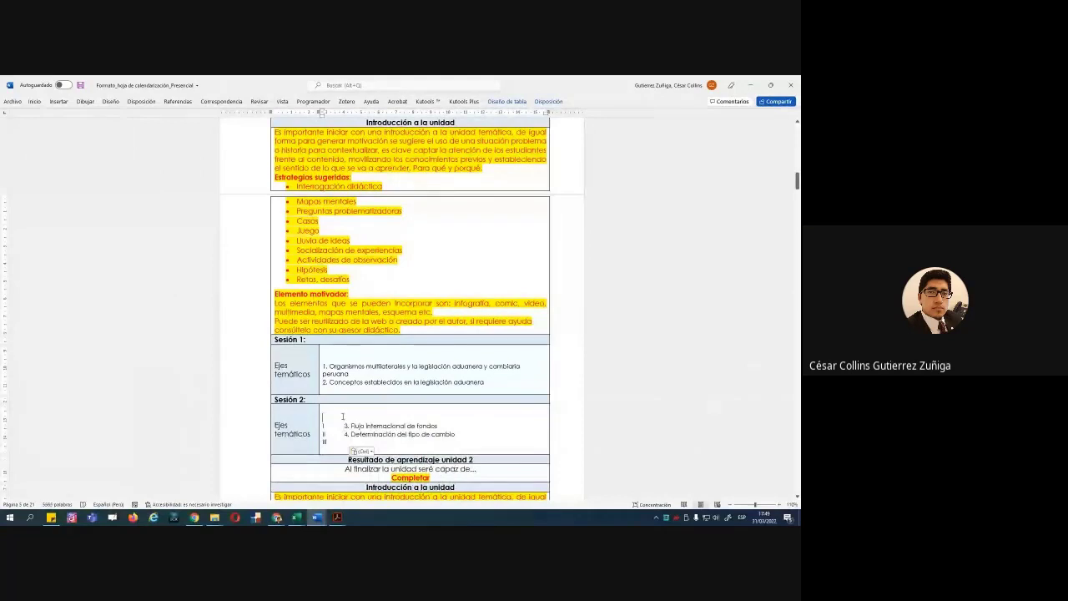
Remove the blank first line and the extra Roman numerals from the Sesión 2 topics, keeping their numbers 3 and 4
key("Delete")
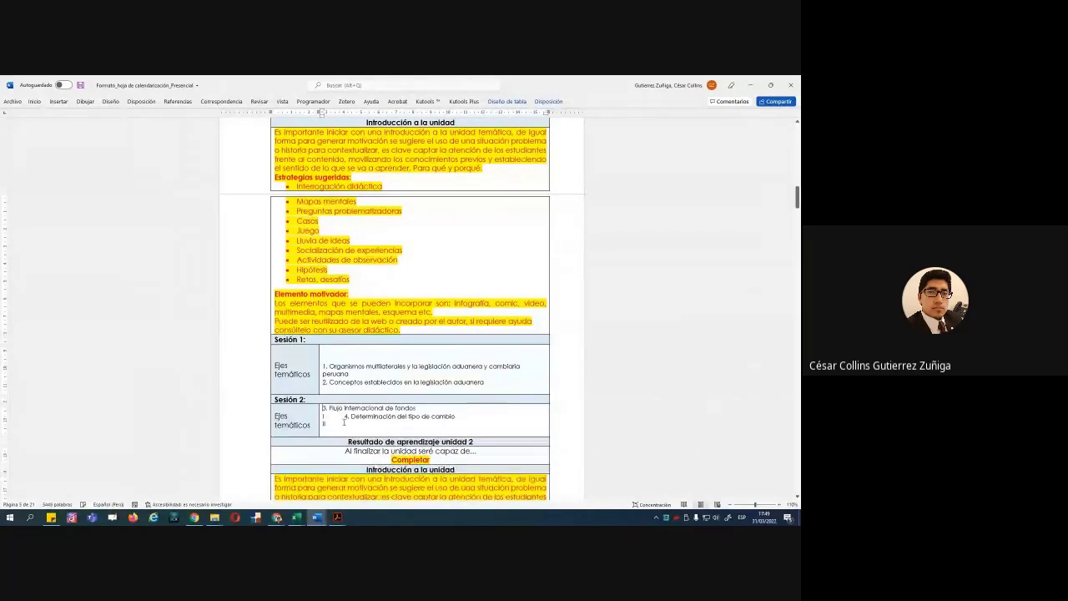
key("BackSpace")
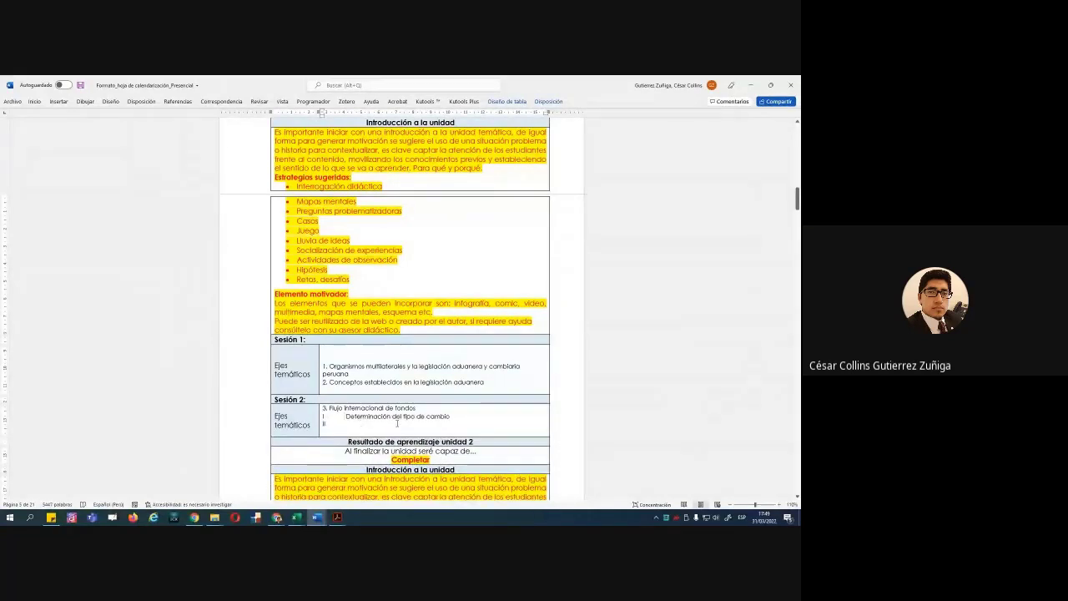
key("ctrl+z")
key("BackSpace")
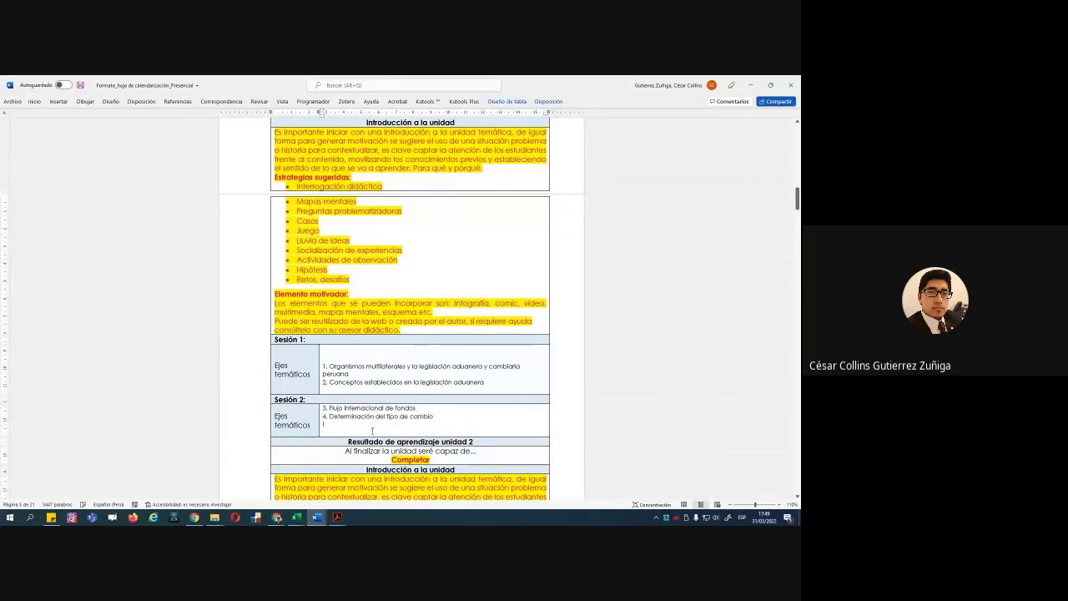
key("BackSpace")
Compare the Ejes temáticos of Sesión 1 and Sesión 2 with the Unidad 1 topics in the syllabus PDF
left_click(361, 478)
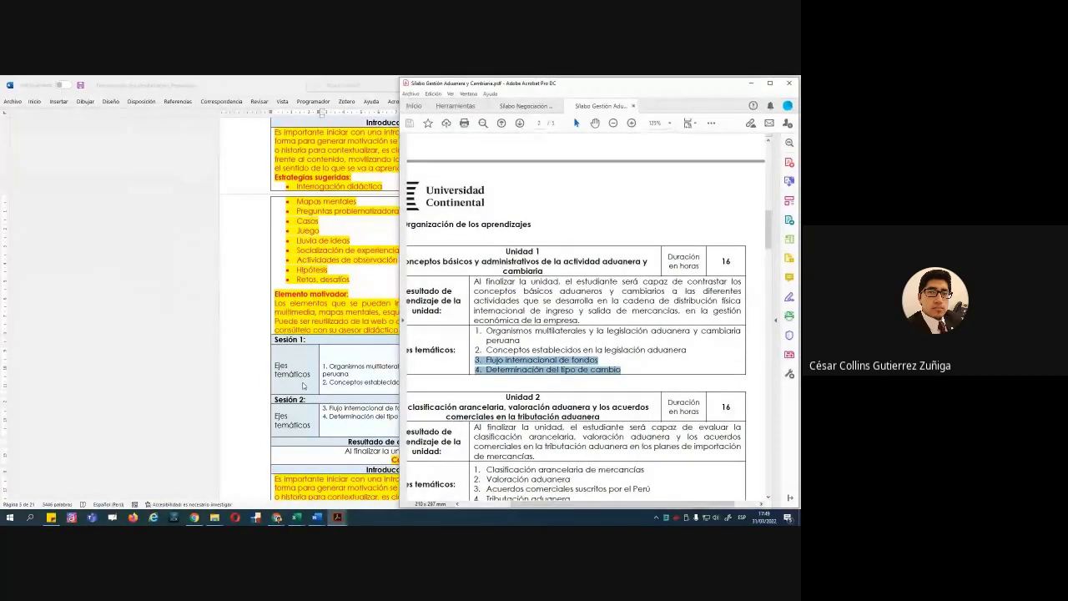
left_click(368, 370)
scroll(368, 370, "up", 1)
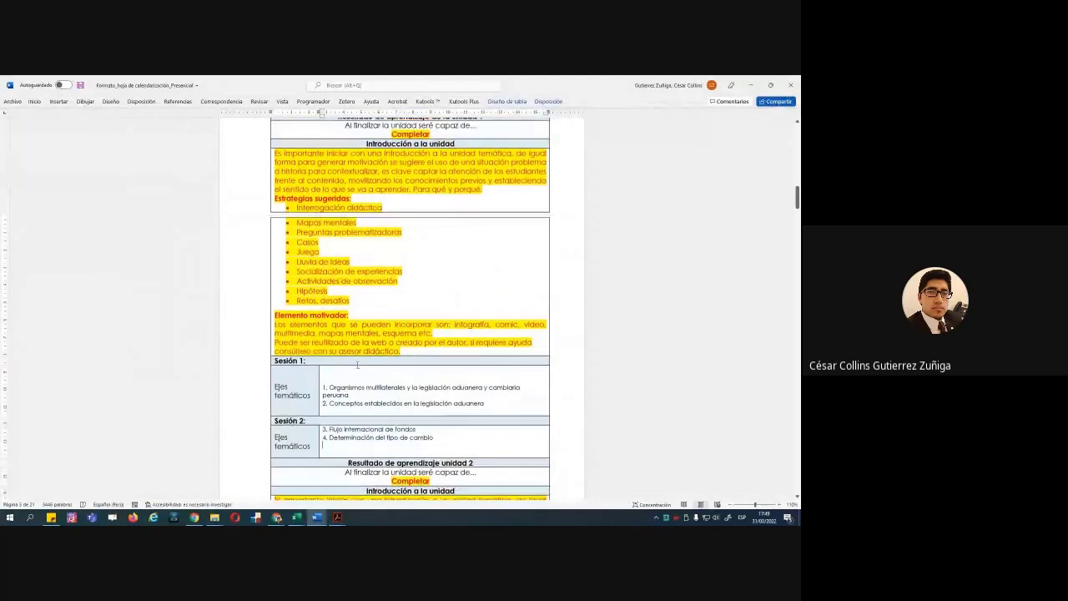
Split the document window into two panes and set the zoom of both panes to 100%
scroll(417, 251, "up", 1)
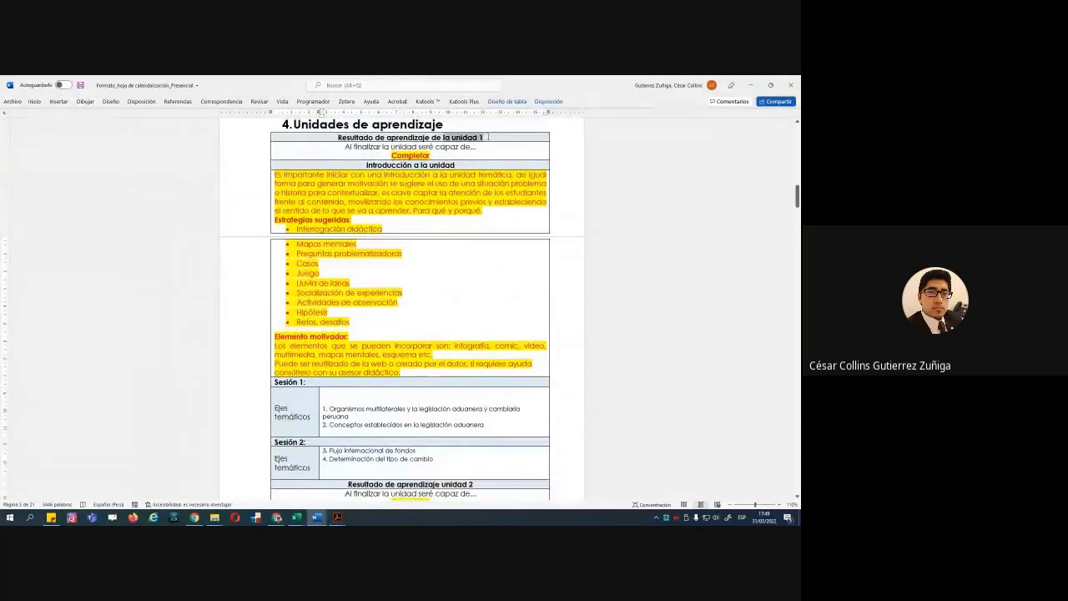
scroll(395, 294, "down", 4)
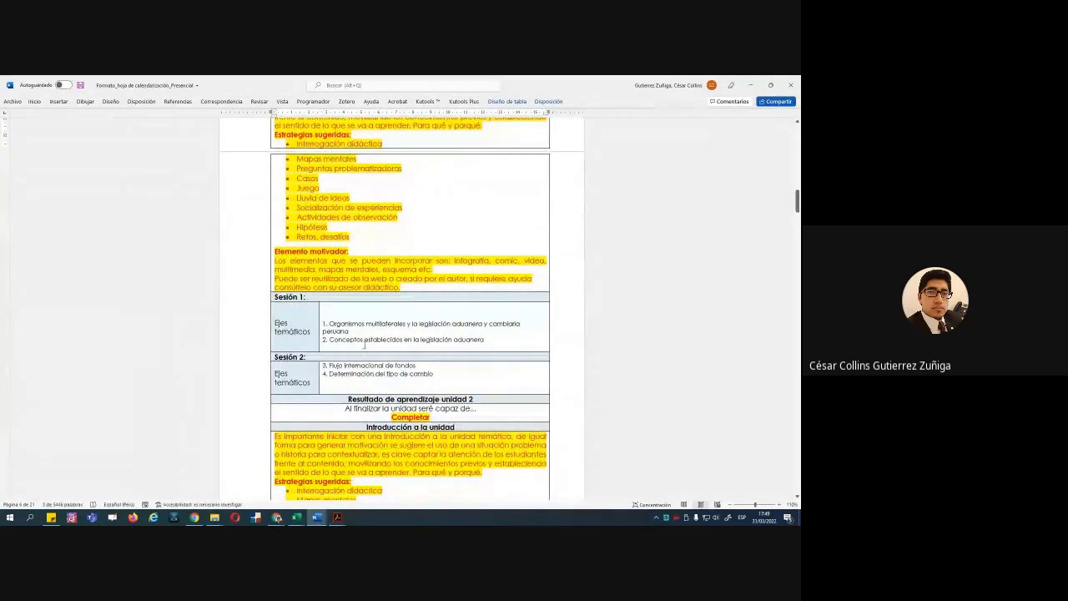
scroll(365, 344, "down", 1)
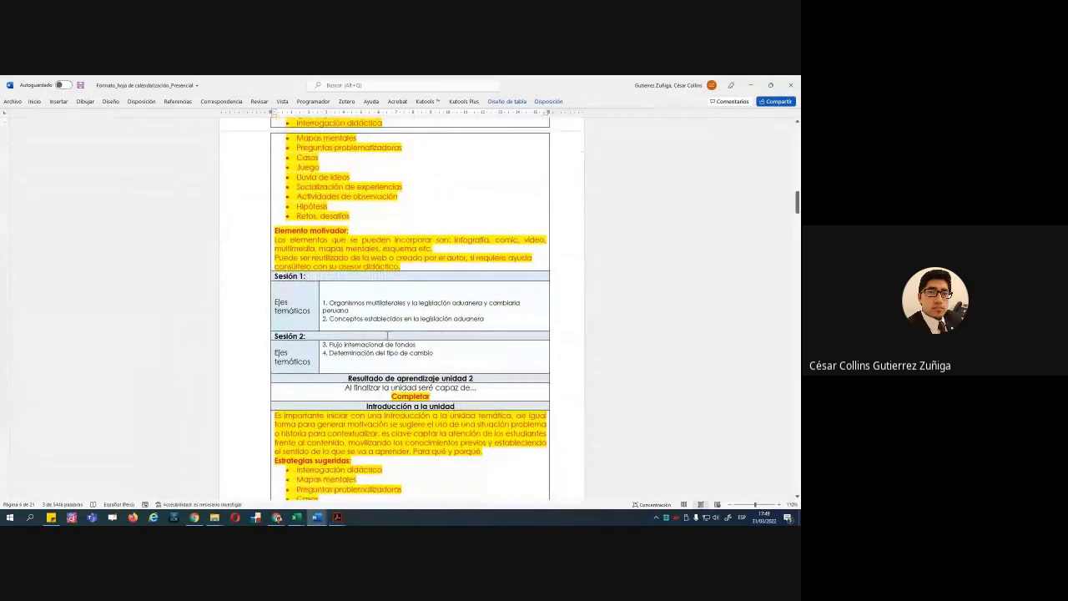
left_click(282, 101)
left_click(449, 123)
scroll(403, 264, "down", 1)
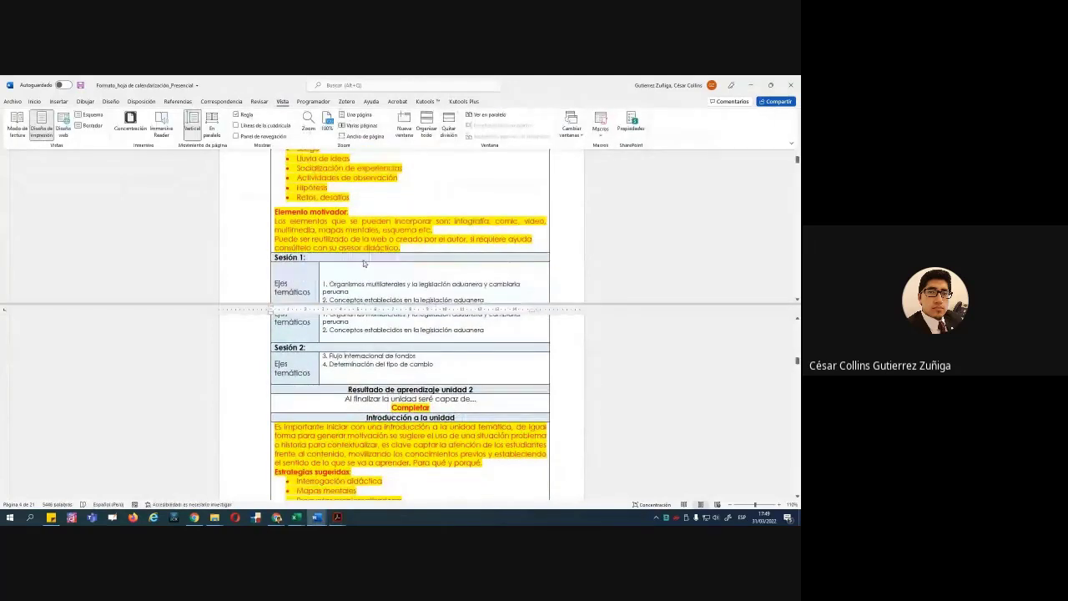
scroll(396, 261, "up", 2)
scroll(388, 259, "down", 1, "ctrl")
left_click(415, 352)
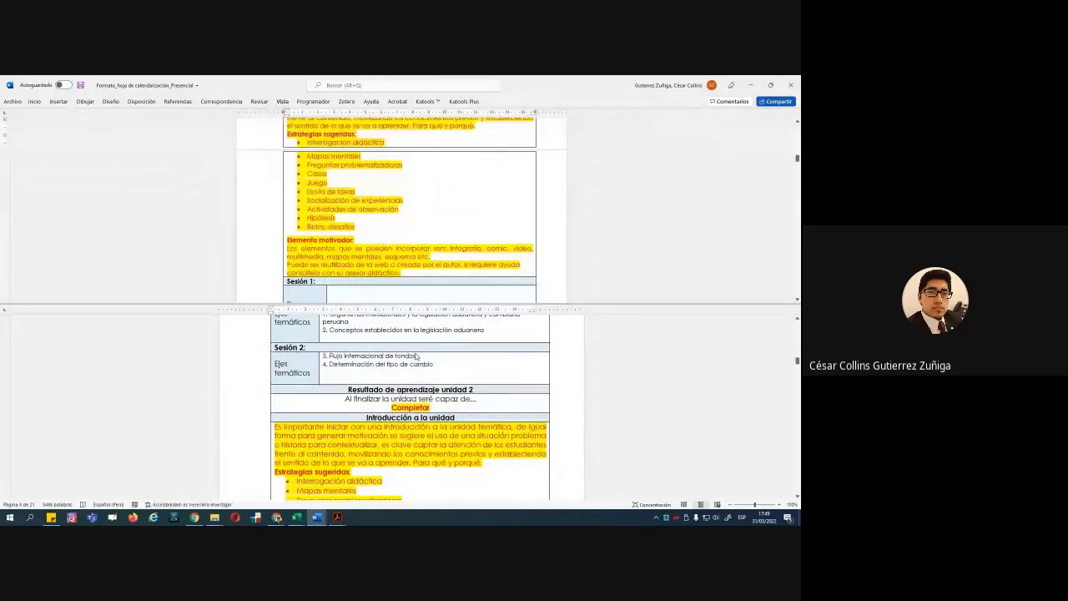
scroll(415, 359, "down", 1, "ctrl")
Copy topic 1 from Sesión 1 of Unidad 1 and paste it as plain text into the Ejes temáticos cell of week 1, session 01
scroll(411, 240, "up", 6)
scroll(411, 240, "down", 8)
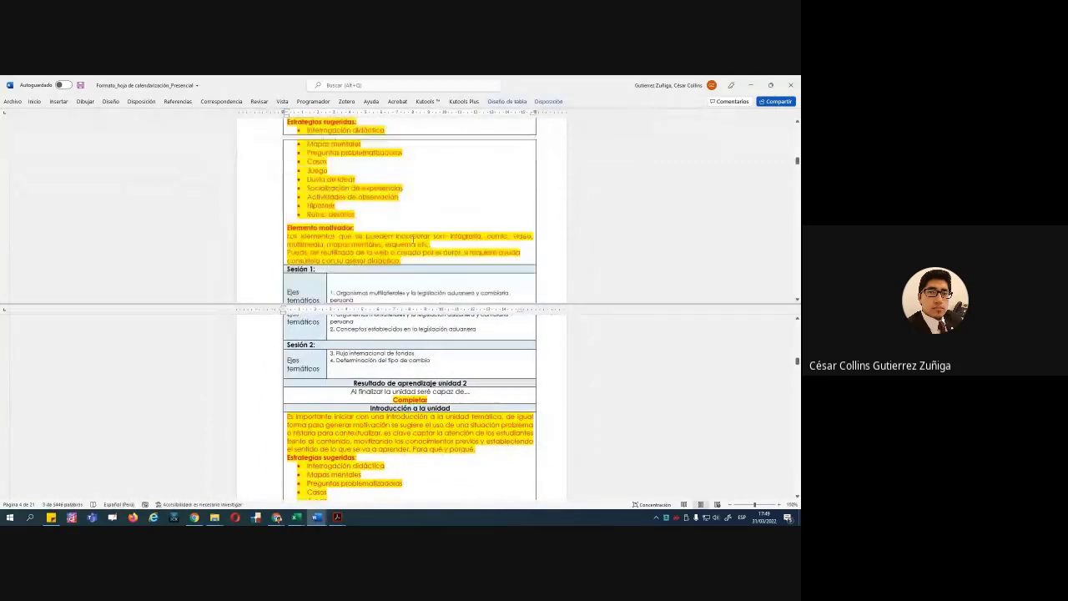
scroll(398, 362, "down", 10)
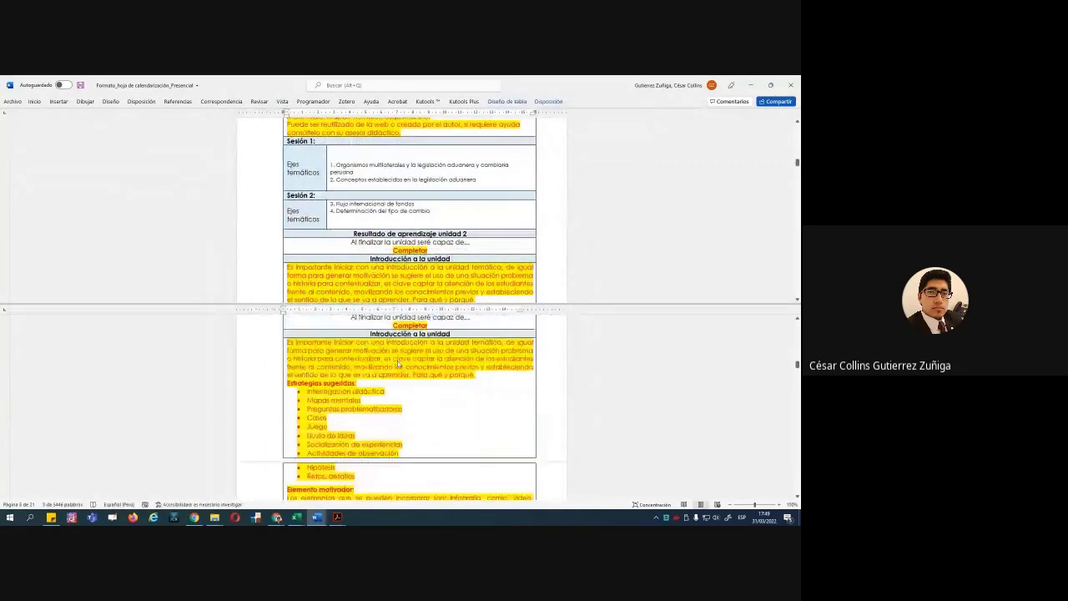
scroll(417, 361, "down", 20)
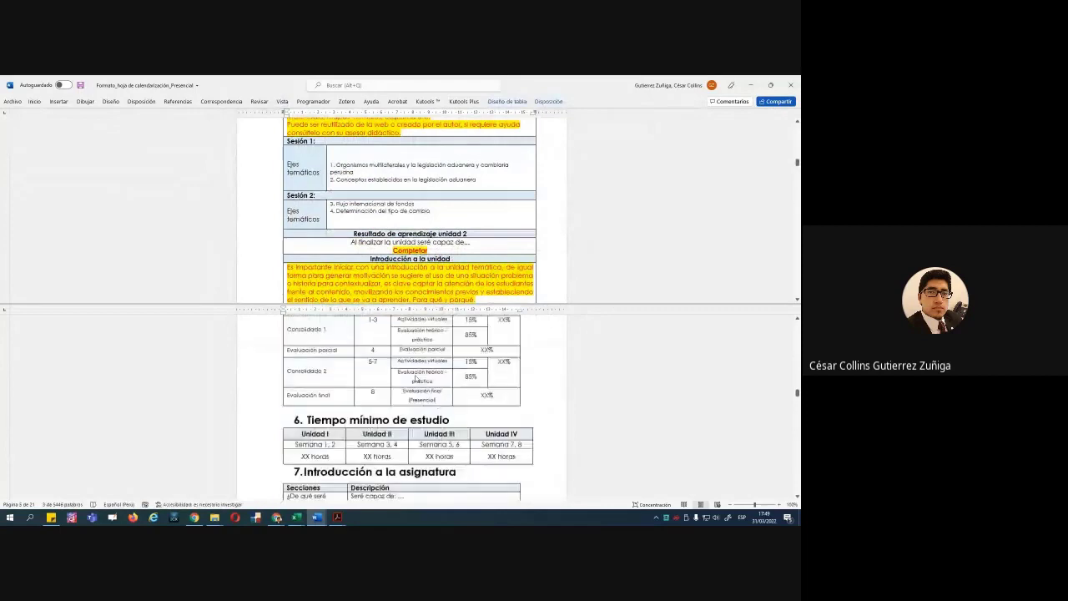
scroll(415, 407, "down", 10)
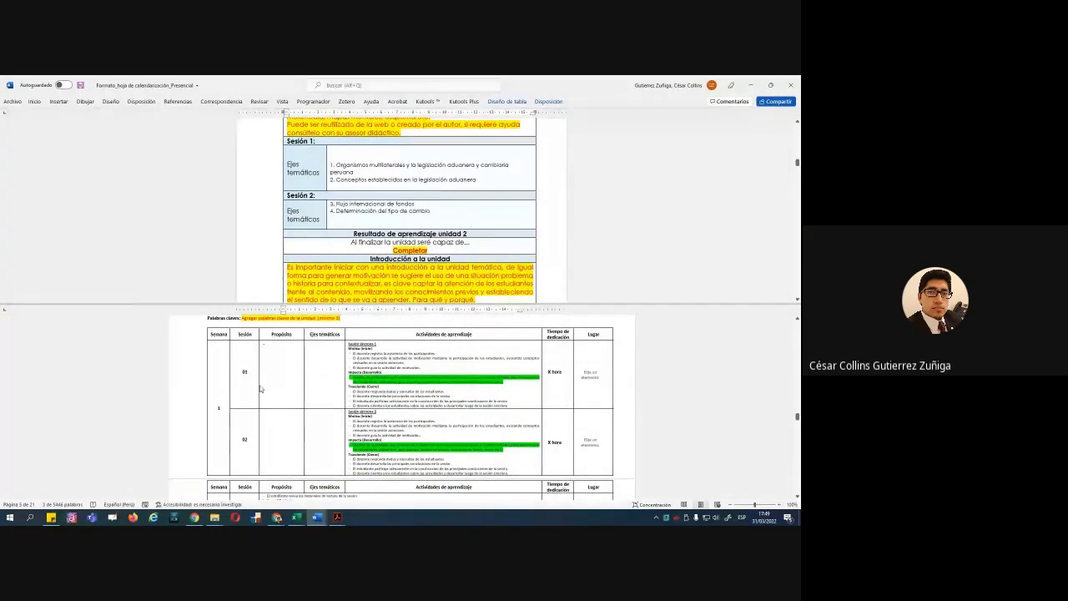
left_click(357, 171)
left_click_drag(357, 171, 330, 165)
key("super+c")
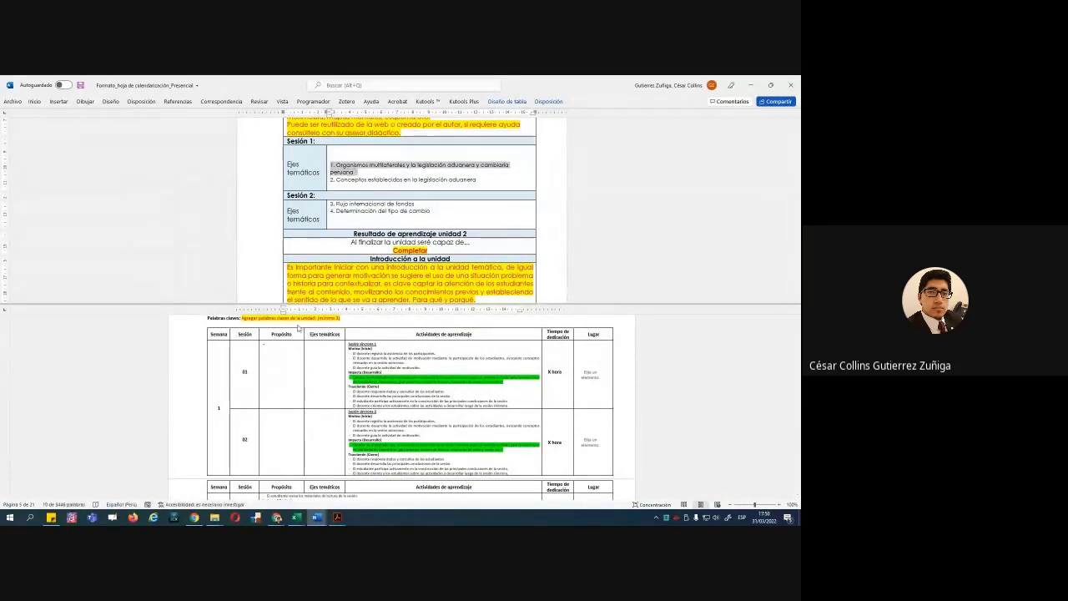
left_click(318, 368)
right_click(318, 368)
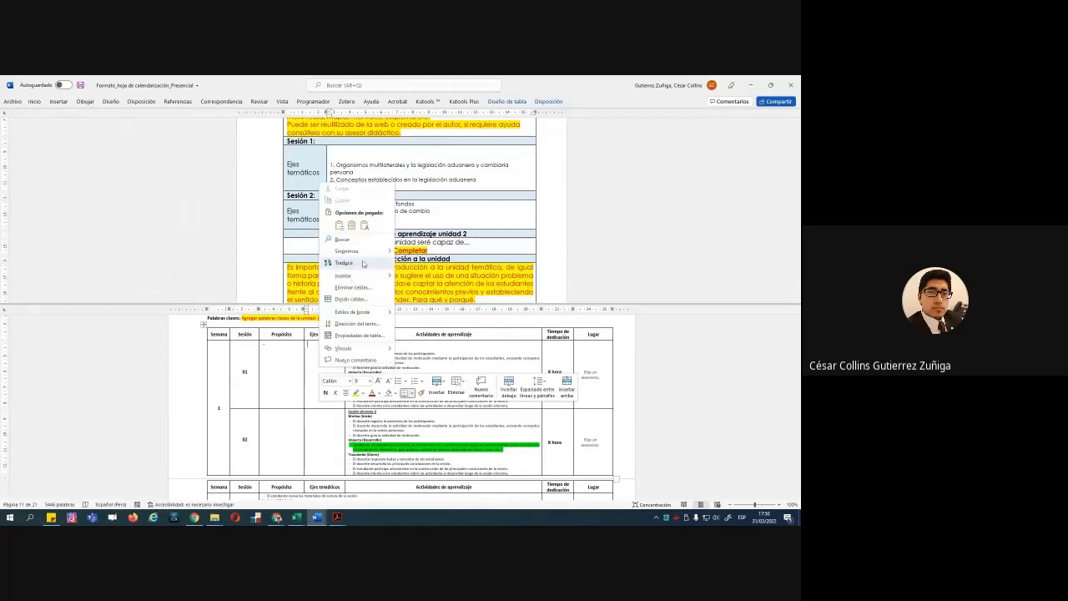
left_click(359, 224)
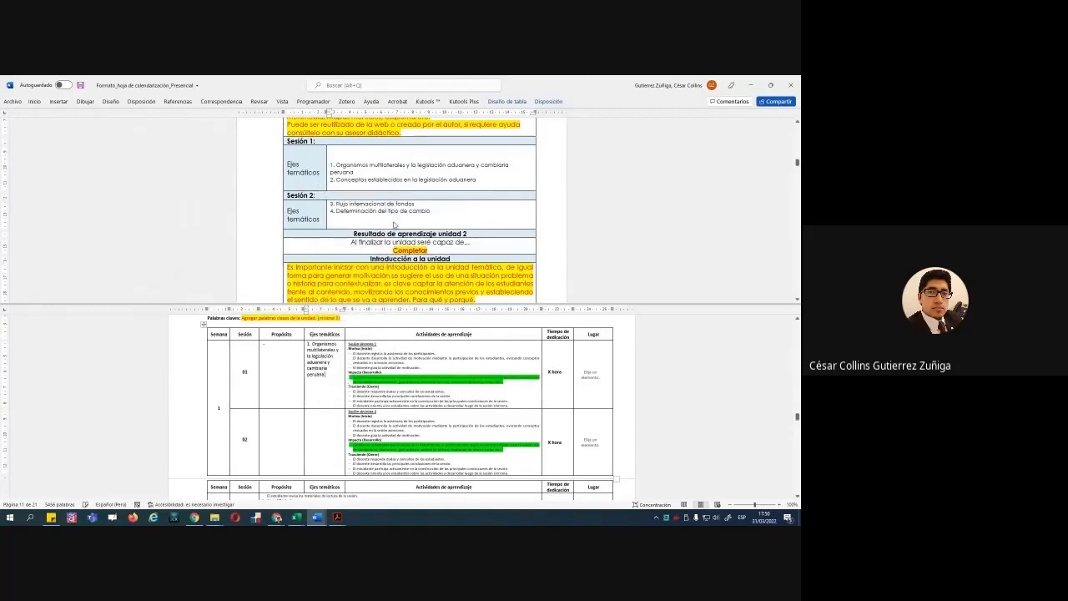
Copy topic 2, "Conceptos establecidos en la legislación aduanera", and paste it as plain text into the Ejes temáticos cell of week 1, session 02
left_click_drag(477, 180, 331, 179)
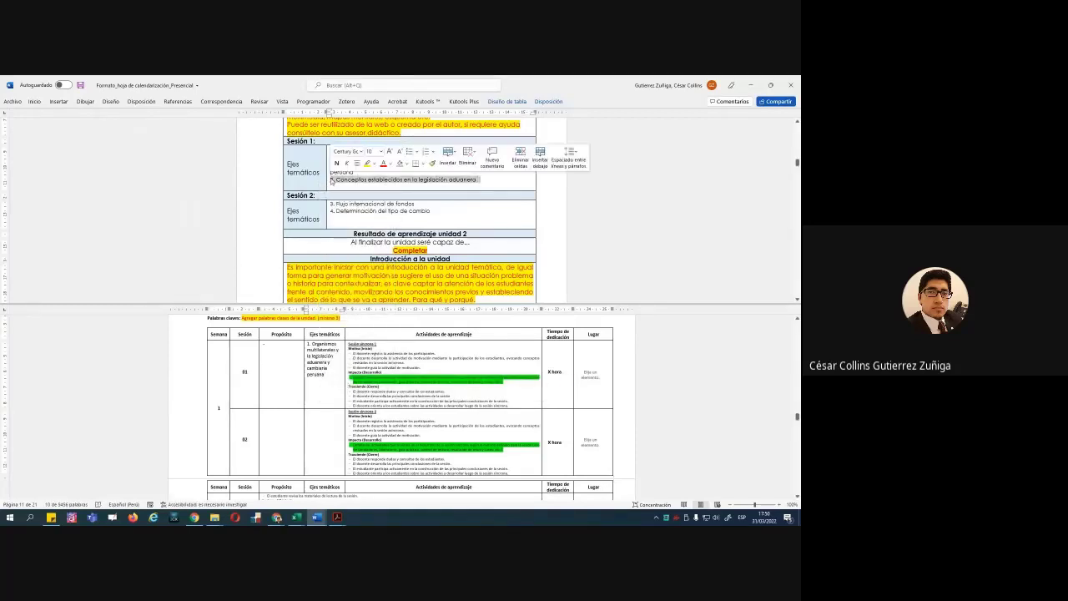
left_click(318, 428)
left_click(318, 429)
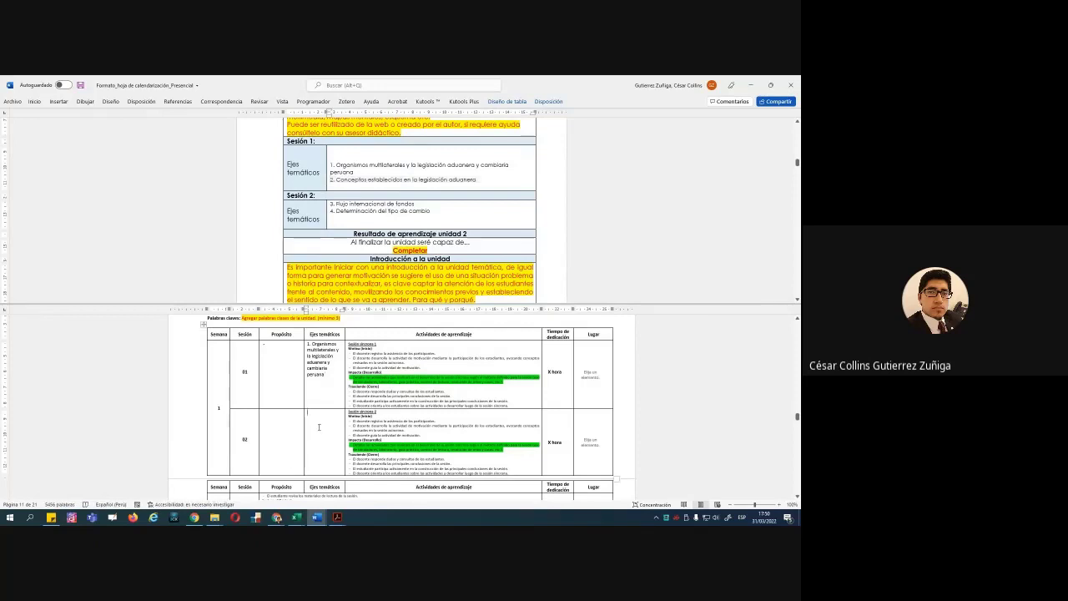
right_click(318, 429)
left_click(377, 286)
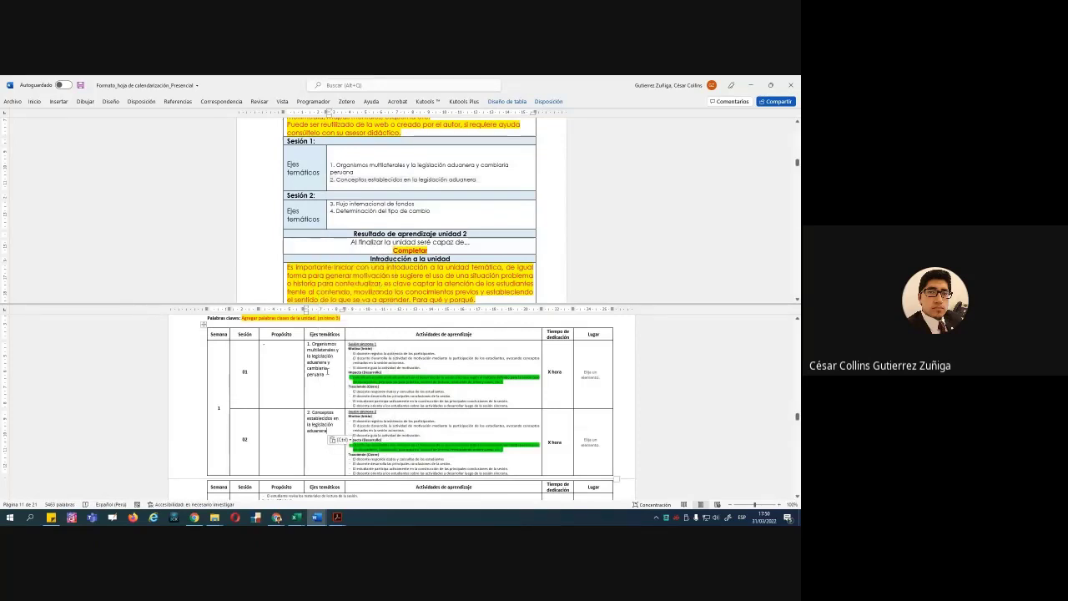
Examine how the Ejes temáticos are distributed between sessions 01 and 02 of week 1 in the calendarización table
left_click(327, 427)
left_click_drag(311, 357, 321, 417)
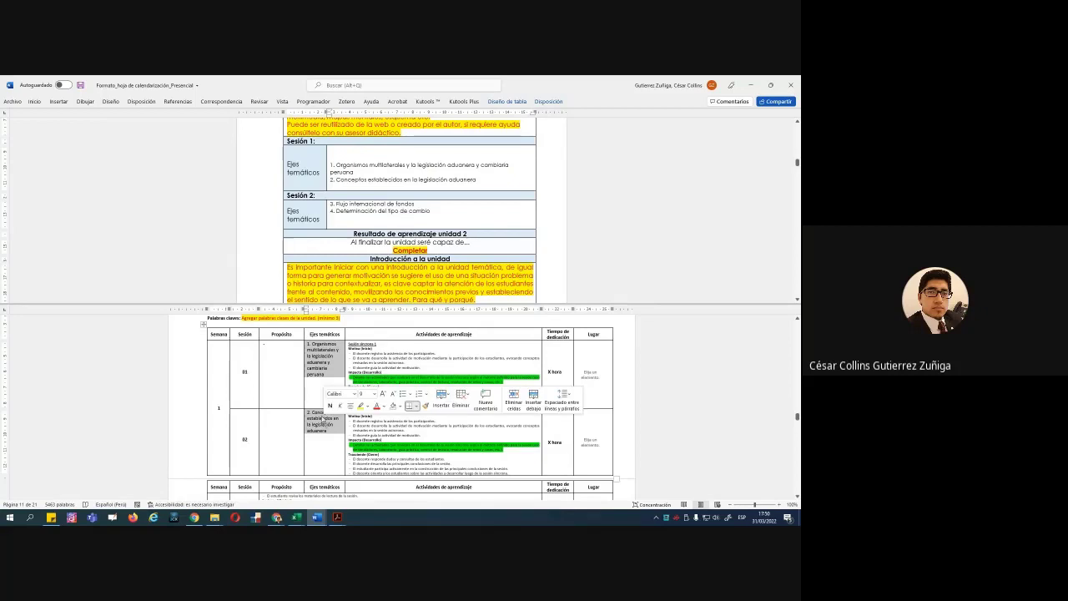
left_click(316, 399)
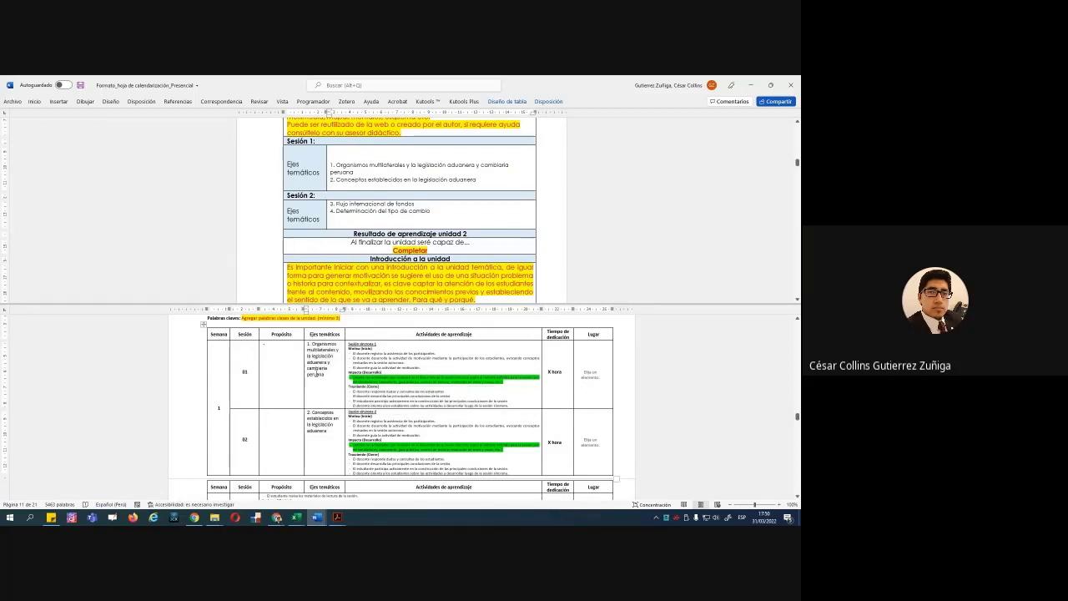
left_click_drag(310, 361, 317, 424)
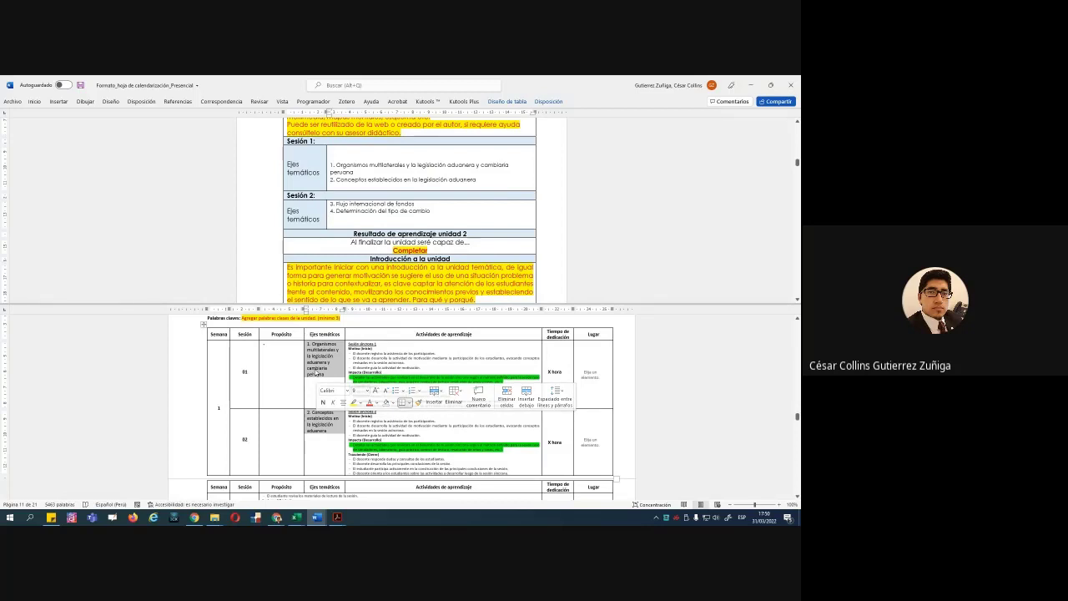
left_click(316, 374)
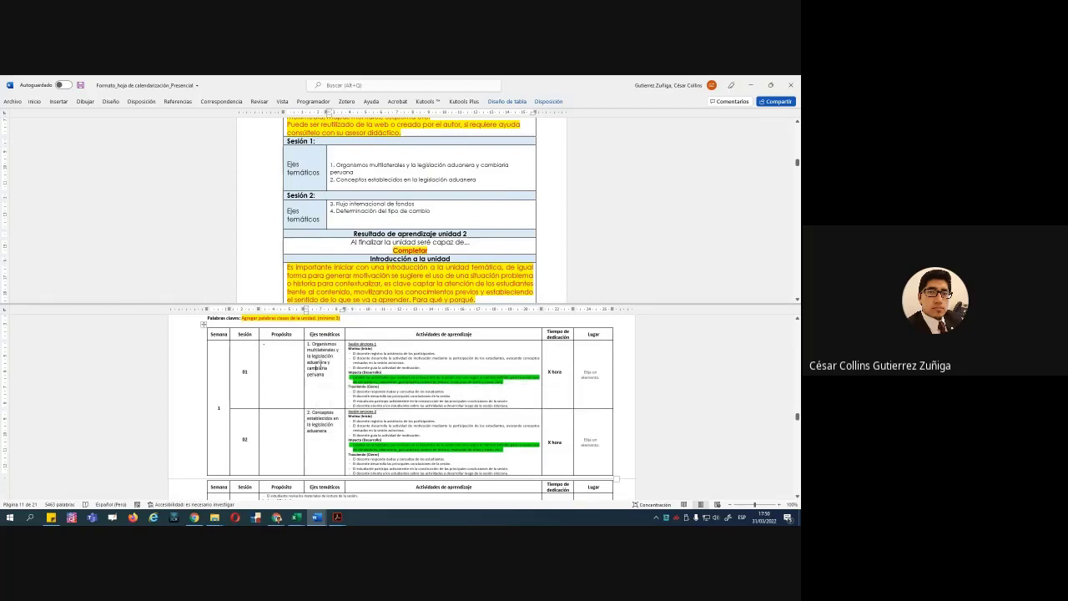
left_click_drag(312, 356, 318, 400)
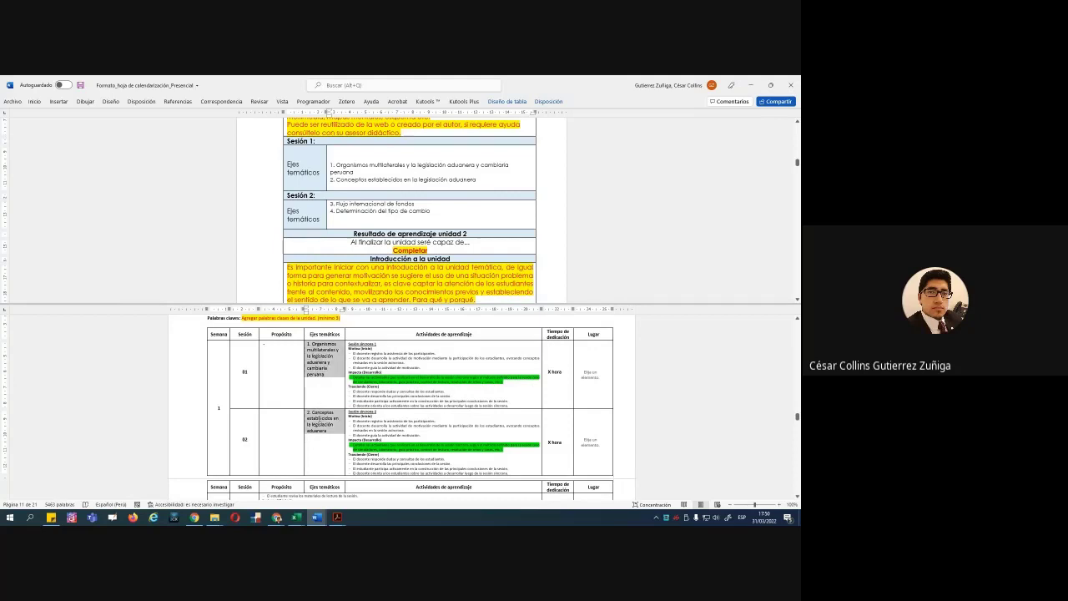
left_click_drag(309, 343, 318, 382)
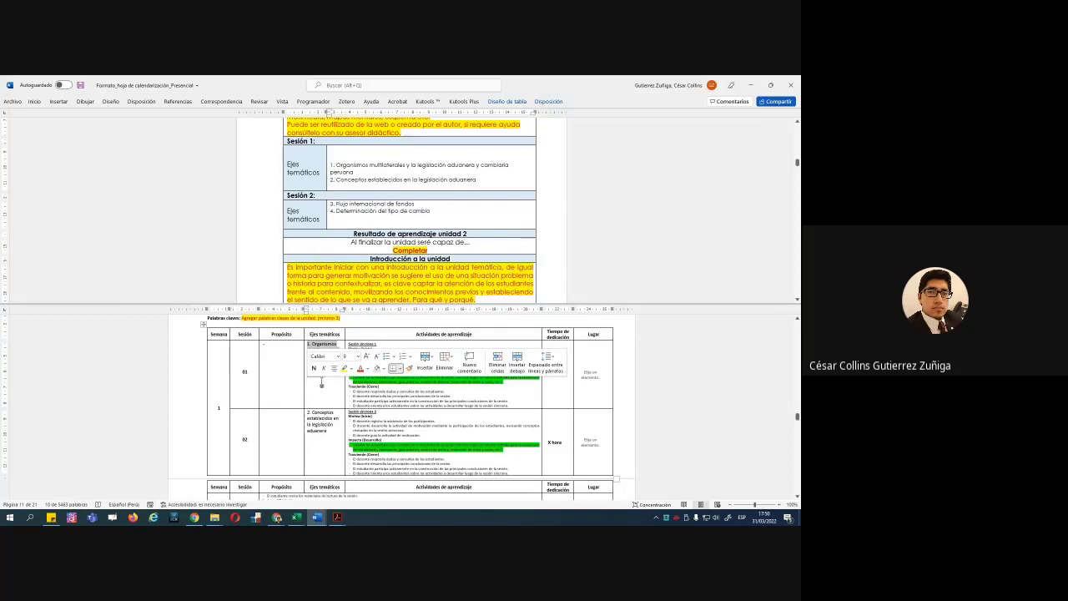
left_click(330, 380)
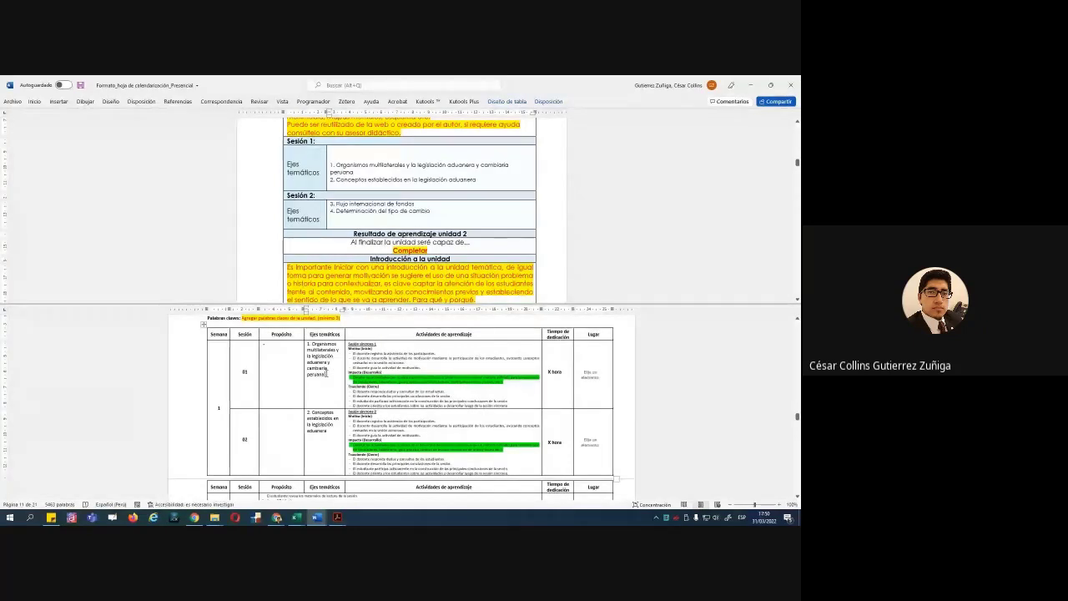
left_click_drag(327, 375, 304, 345)
left_click(316, 382)
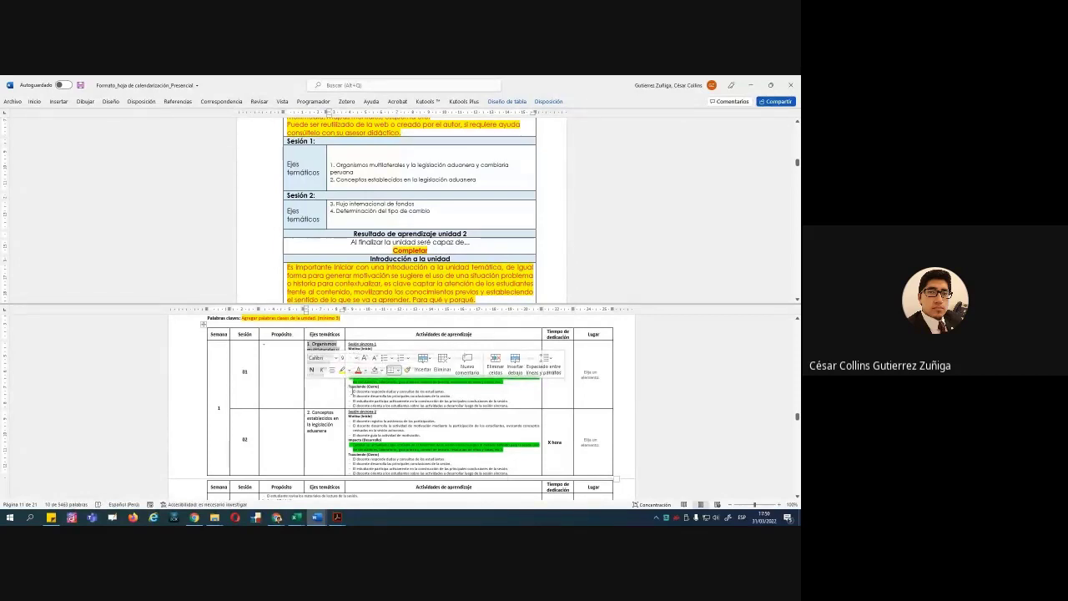
left_click(329, 375)
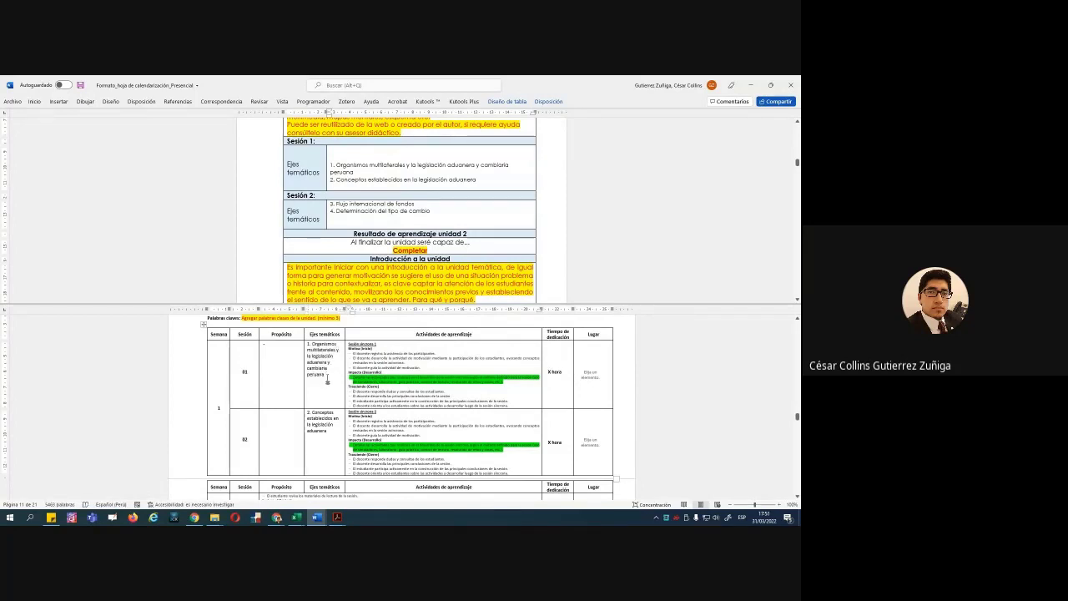
left_click_drag(327, 377, 307, 343)
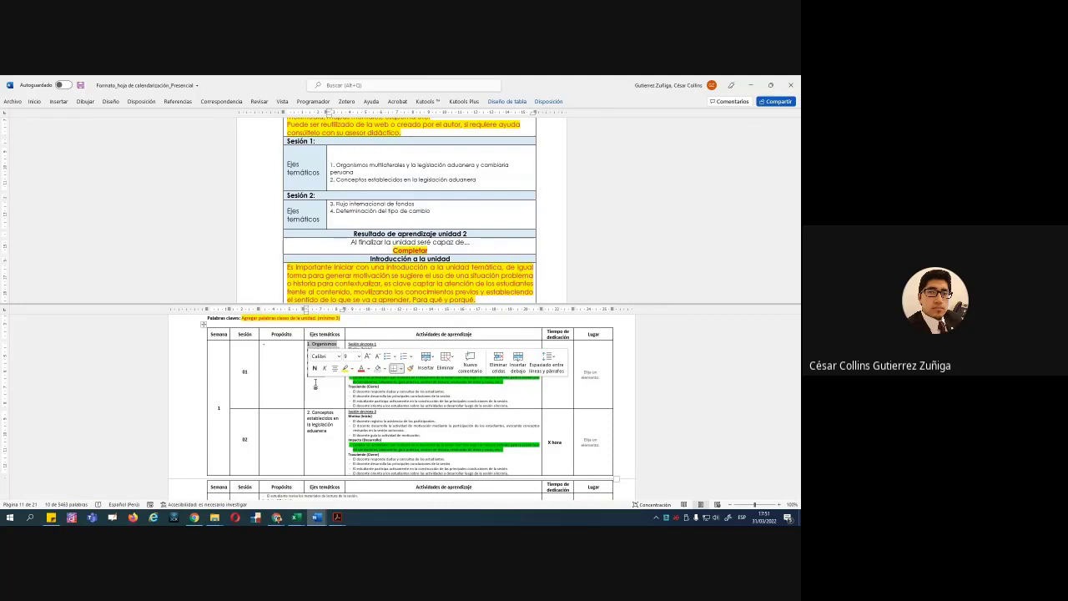
left_click(317, 384)
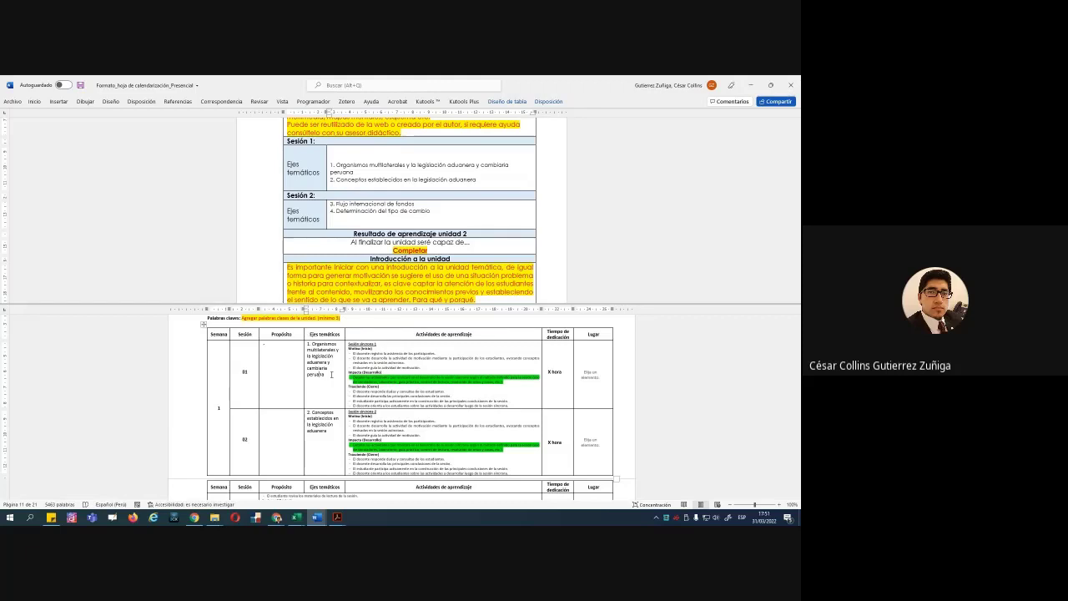
left_click_drag(324, 375, 318, 418)
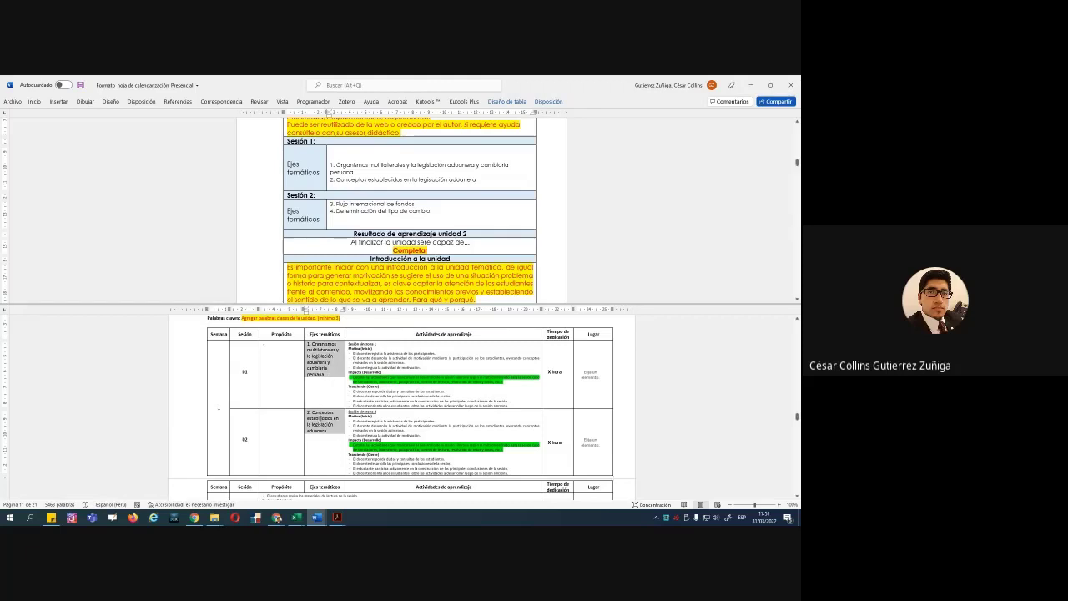
left_click(315, 393)
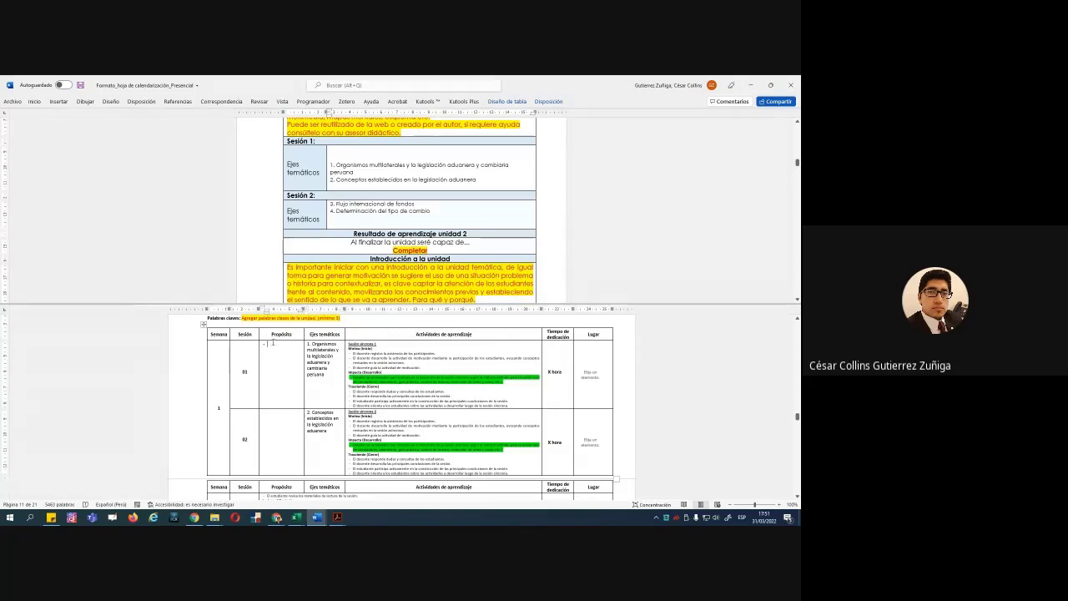
left_click(303, 368)
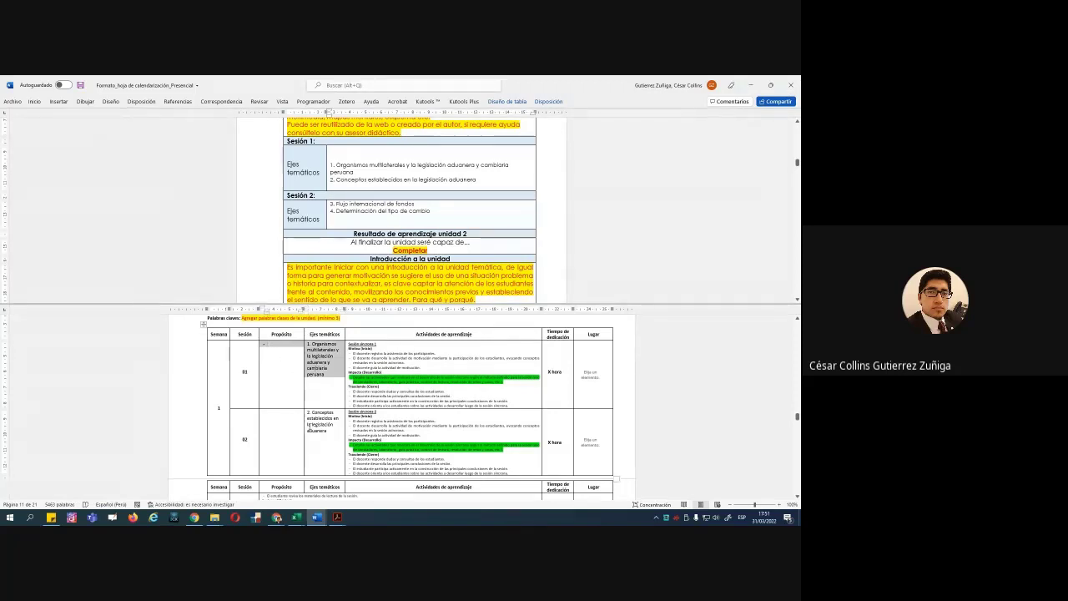
left_click(311, 429)
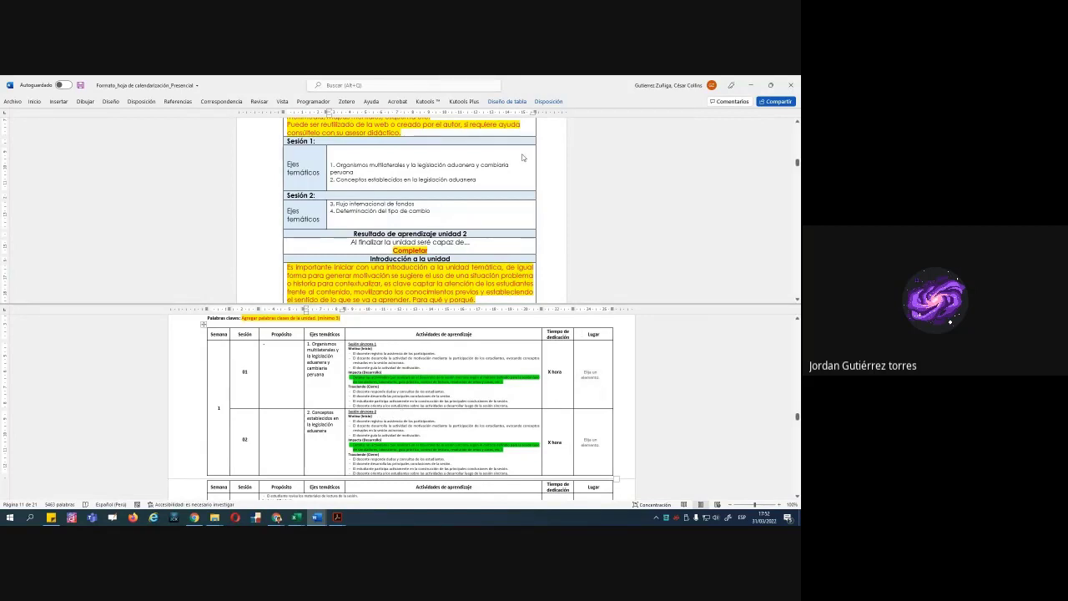
Remove the document window's split so the calendar template shows in a single pane
left_click(283, 101)
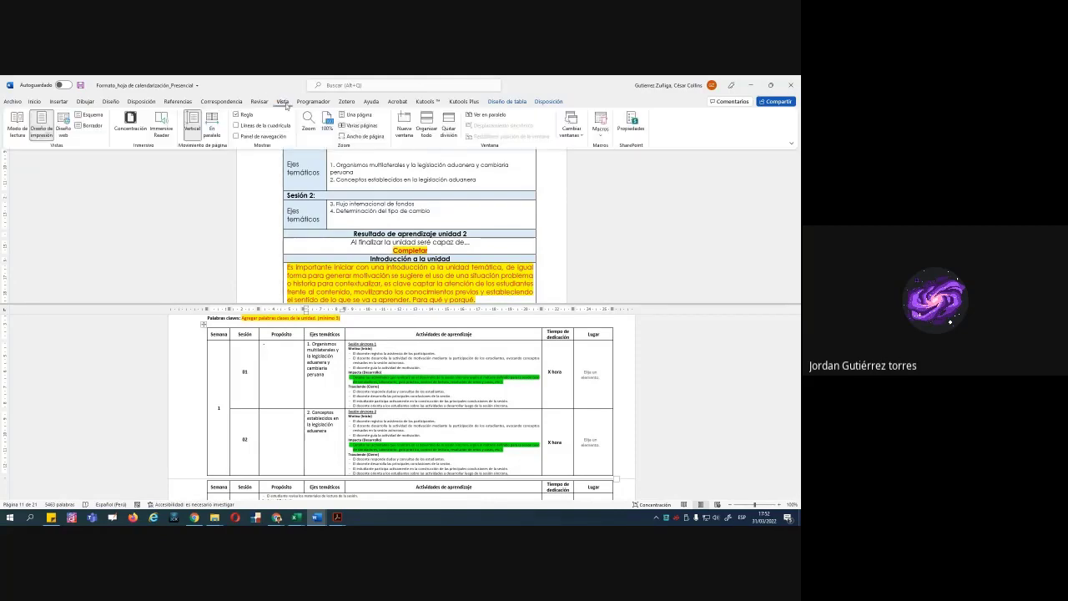
left_click(447, 123)
left_click(500, 273)
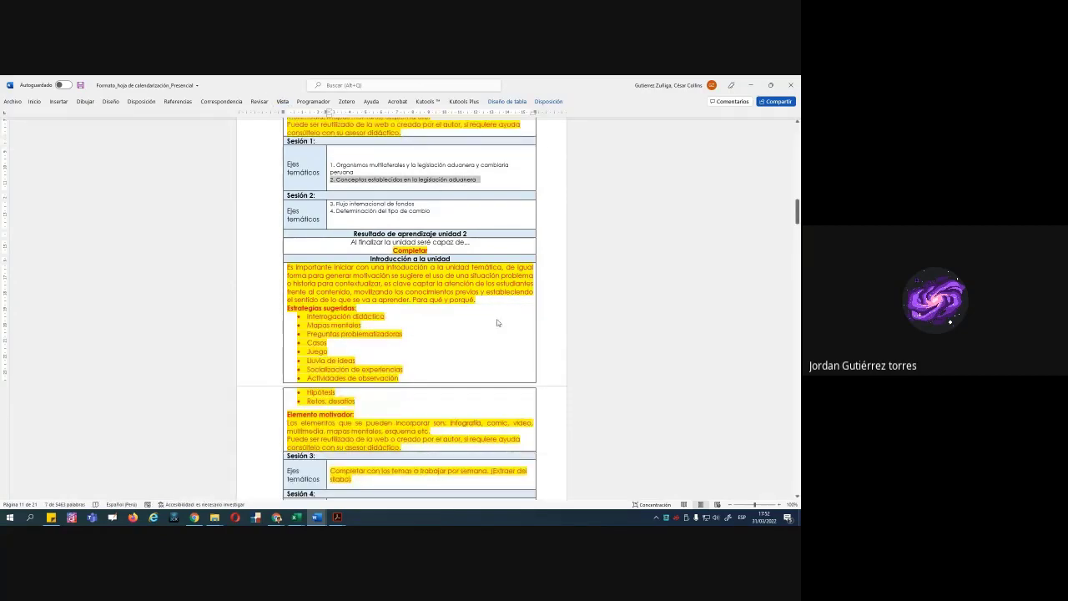
Open the list of available places for session 01 in the Lugar column of the Planificación de sesiones table
scroll(509, 375, "down", 15)
scroll(518, 411, "down", 20)
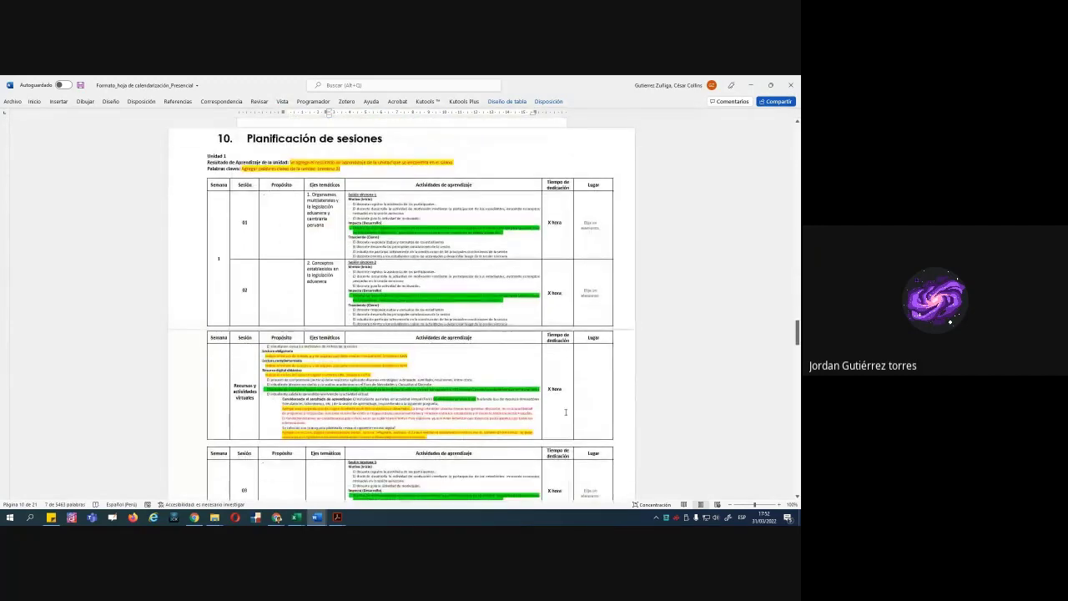
scroll(565, 413, "up", 10, "ctrl")
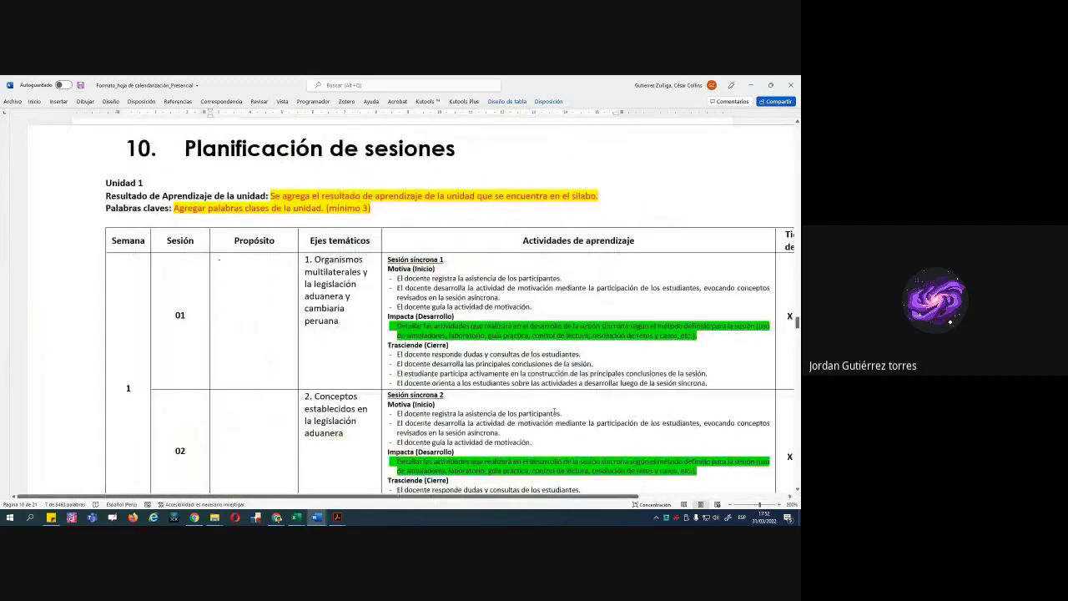
left_click_drag(382, 499, 493, 501)
scroll(451, 502, "up", 1, "ctrl")
left_click(685, 333)
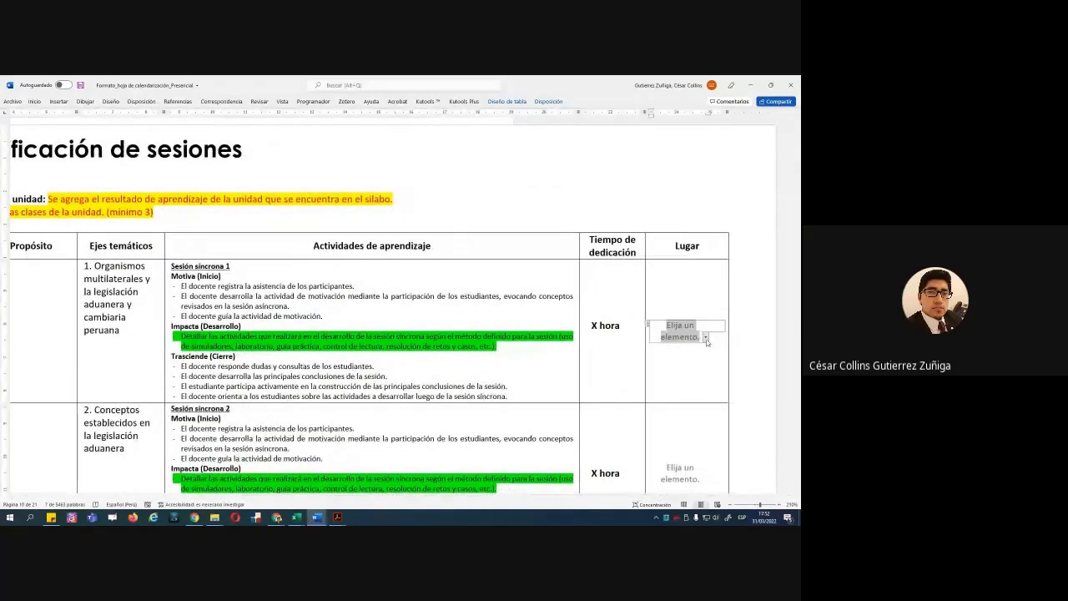
left_click(705, 336)
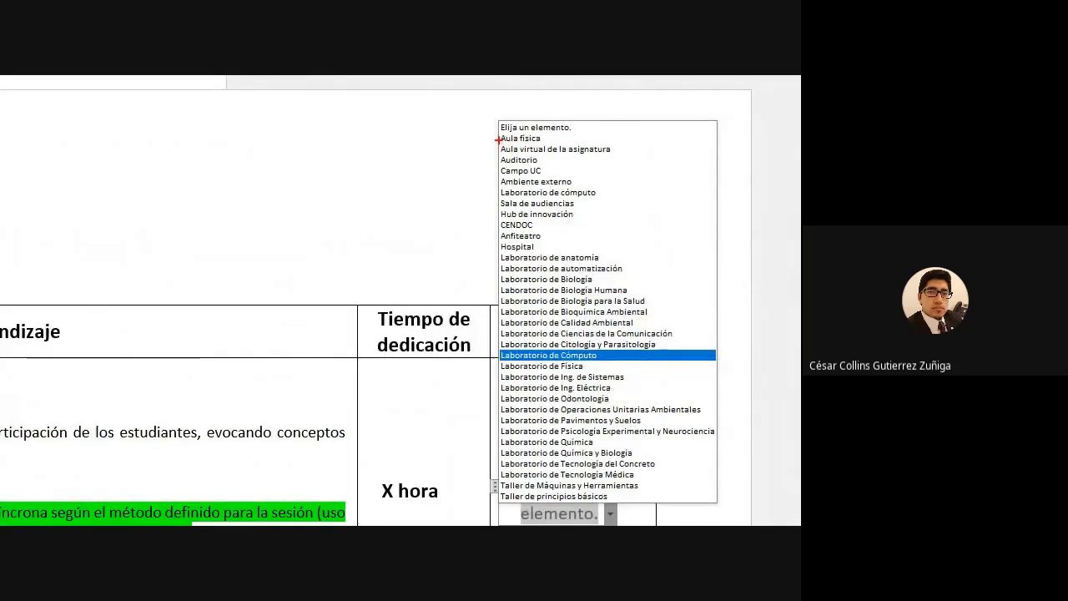
Review the place options for session 01, marking on screen Aula física, Aula virtual de la asignatura, Laboratorio de Ing. de Sistemas and other laboratories
mouse_move(497, 133)
left_mouse_down()
mouse_move(547, 144)
mouse_move(573, 123)
left_mouse_up()
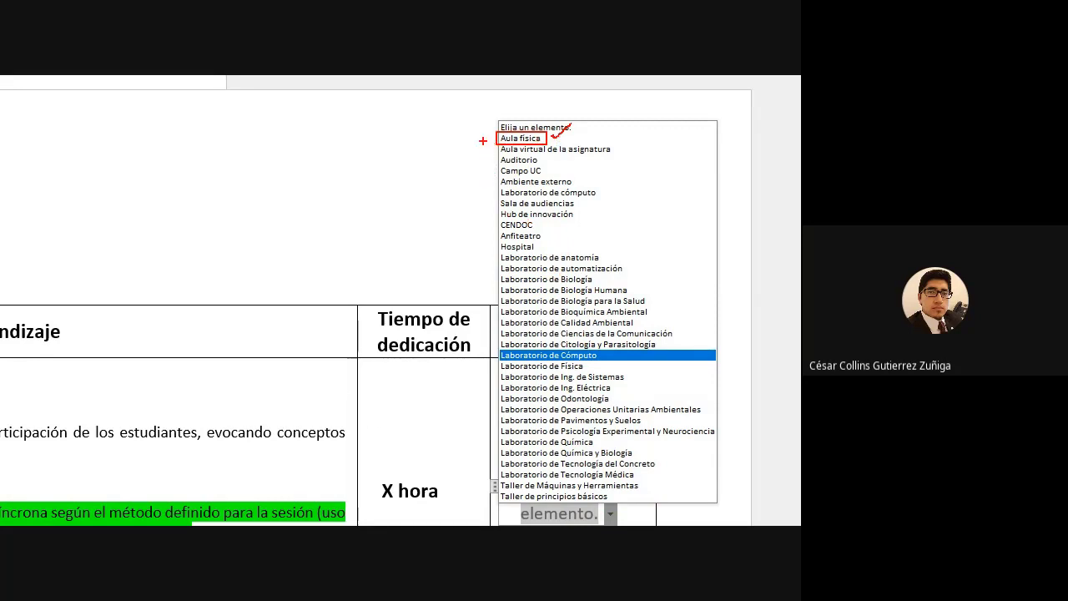
left_click_drag(483, 144, 509, 120)
mouse_move(496, 370)
left_mouse_down()
mouse_move(630, 385)
mouse_move(650, 367)
left_mouse_up()
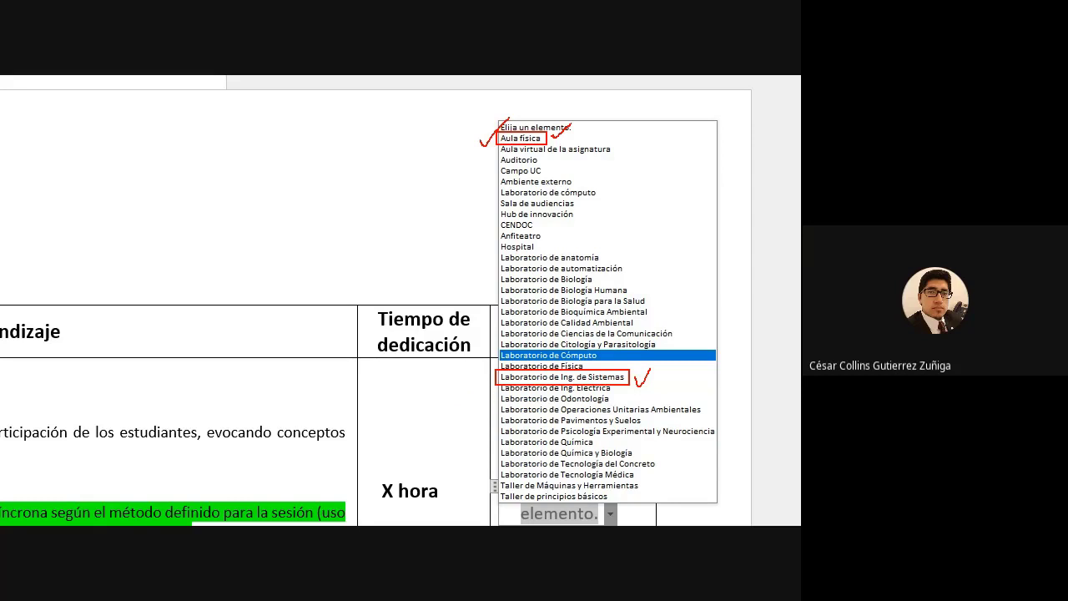
mouse_move(499, 392)
left_mouse_down()
mouse_move(686, 465)
mouse_move(716, 458)
left_mouse_up()
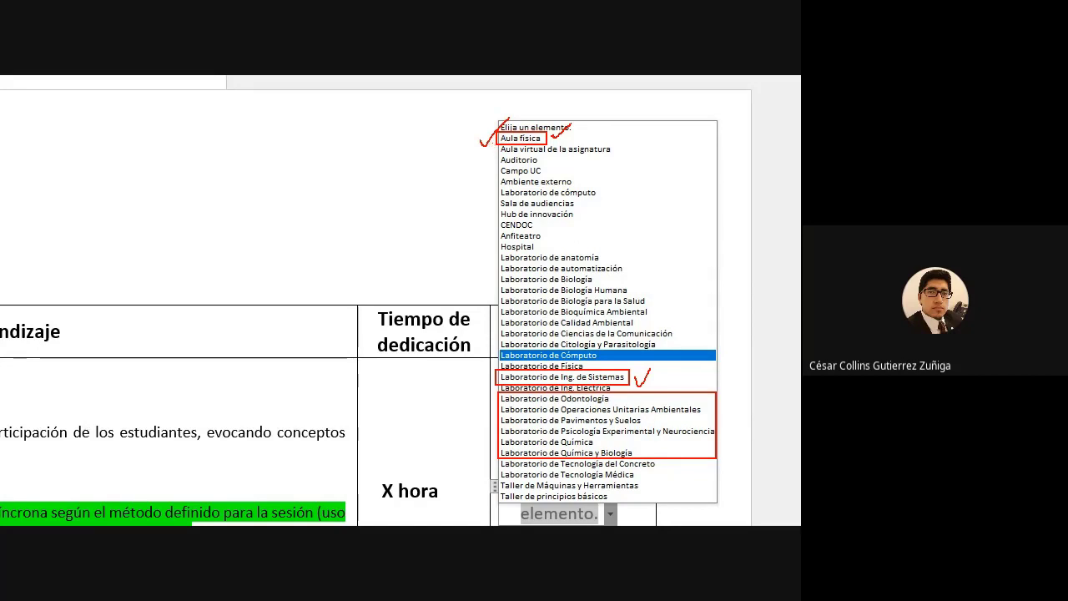
left_click_drag(492, 143, 619, 158)
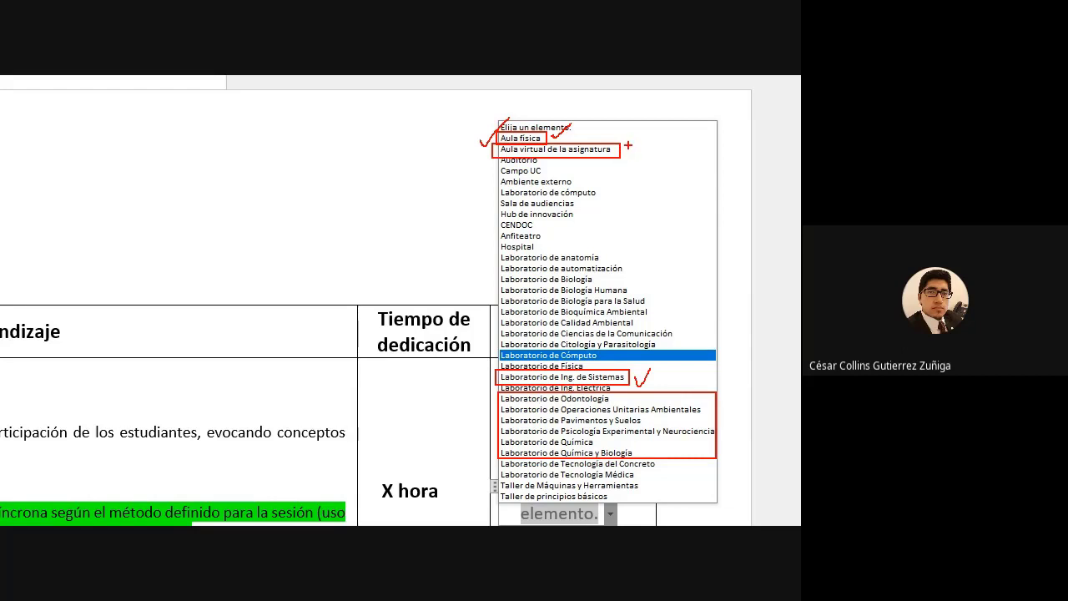
left_click_drag(631, 155, 648, 137)
left_click_drag(499, 297, 407, 234)
left_click_drag(488, 270, 481, 300)
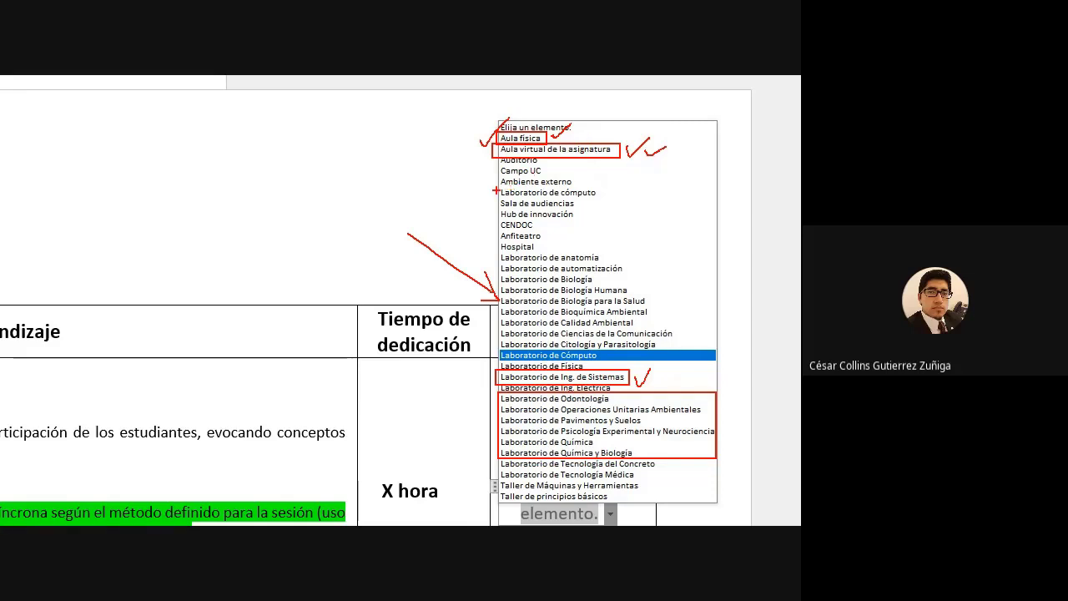
mouse_move(496, 187)
left_mouse_down()
mouse_move(608, 200)
mouse_move(626, 187)
left_mouse_up()
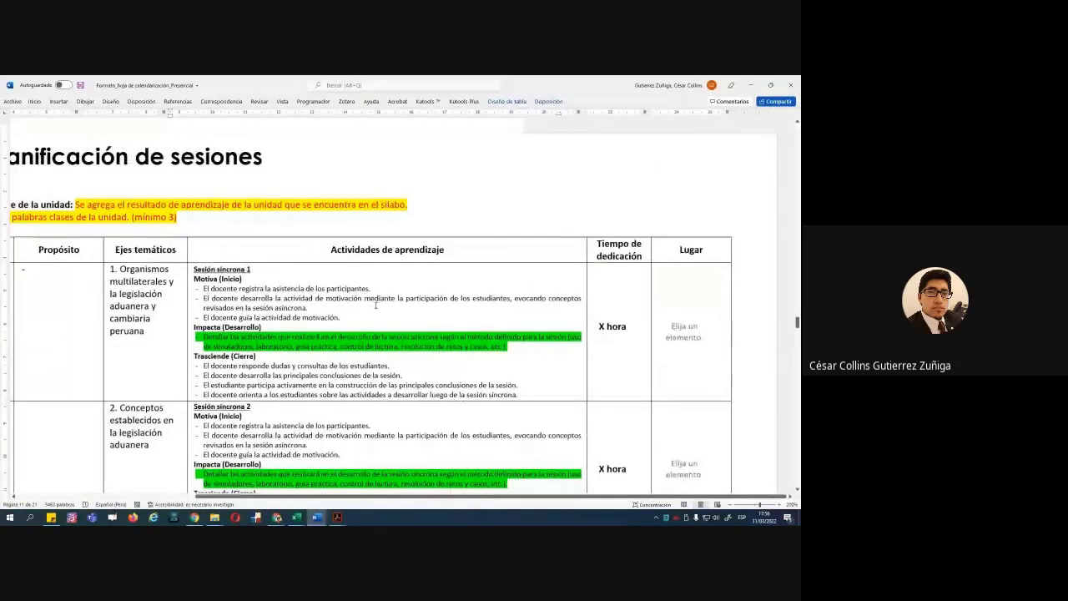
Close the Formato_hoja de calendarización_Presencial document without saving its changes
scroll(376, 305, "down", 4)
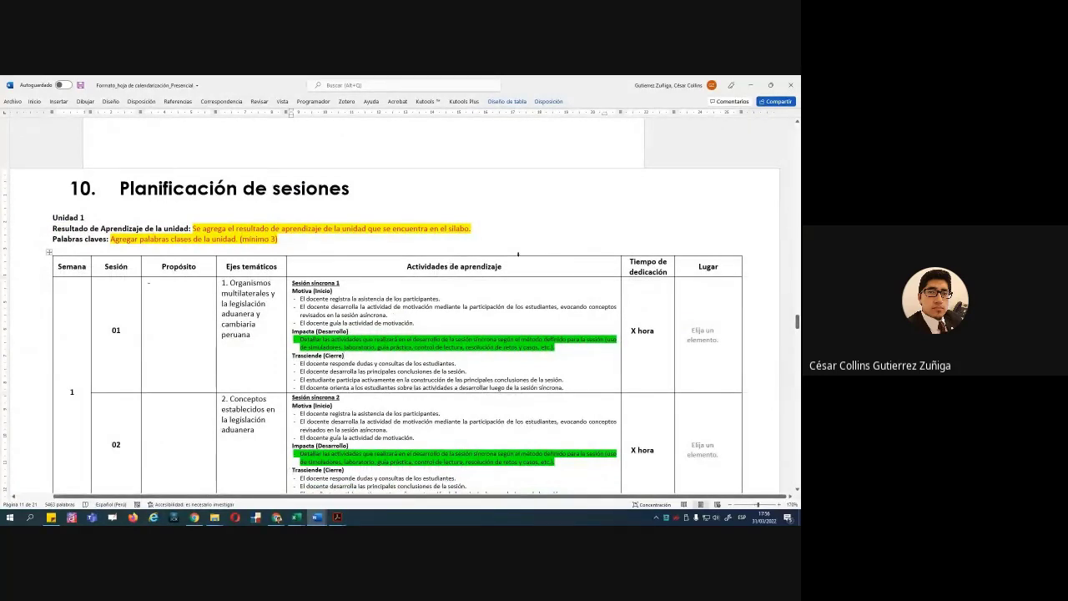
scroll(519, 254, "down", 3, "ctrl")
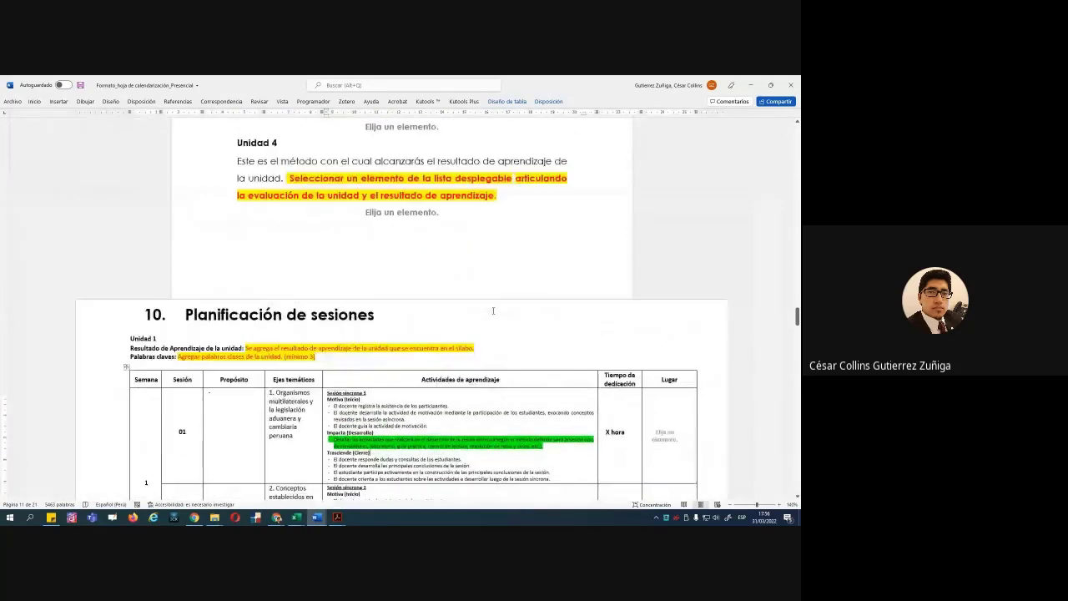
scroll(494, 310, "up", 3)
scroll(497, 317, "down", 3)
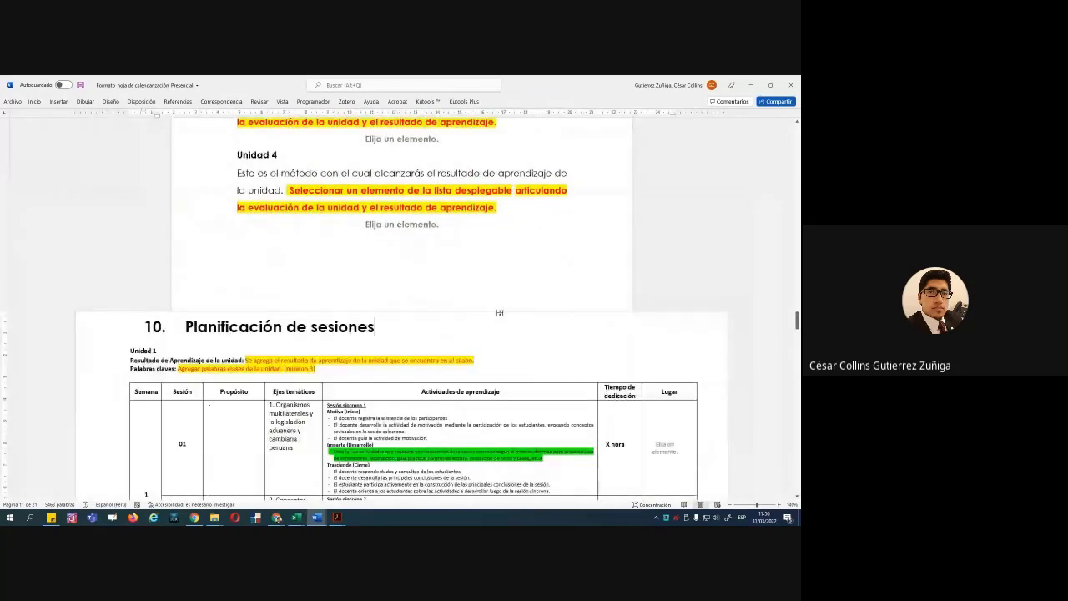
scroll(535, 339, "up", 2)
left_click(791, 85)
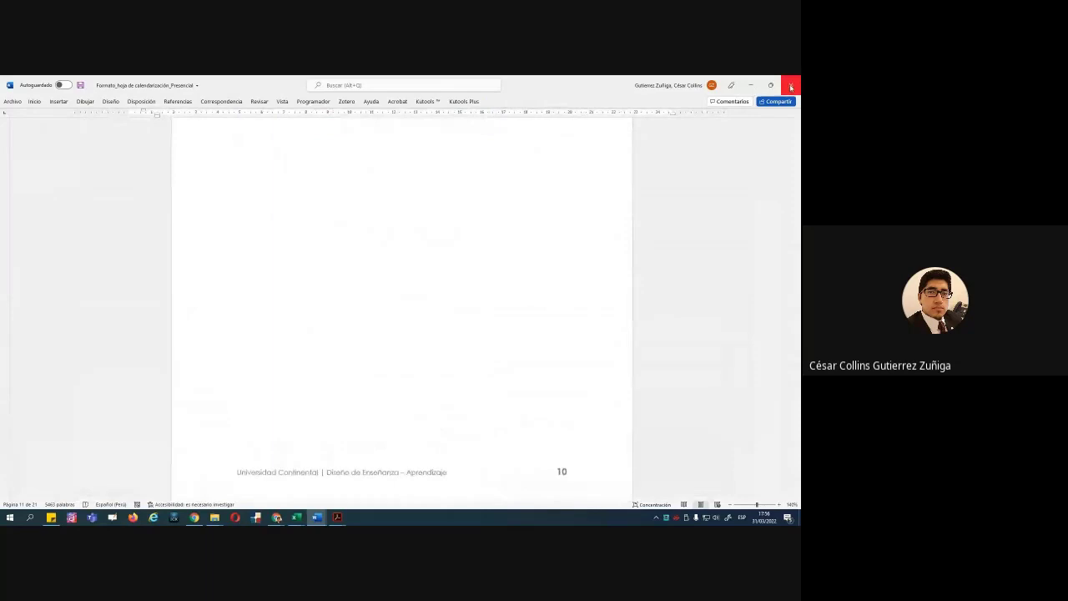
left_click(387, 312)
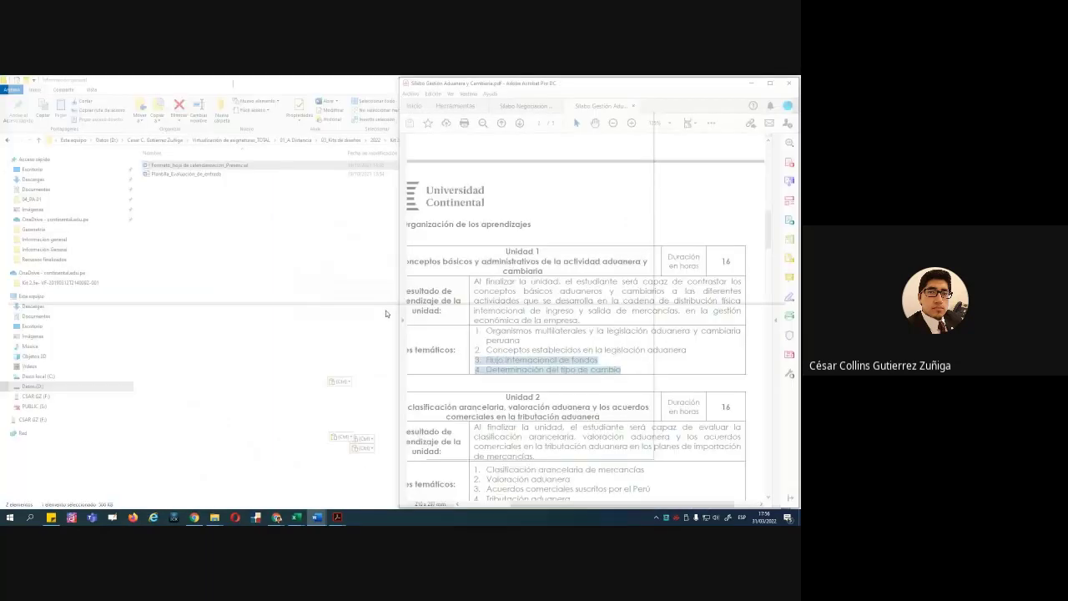
Switch to File Explorer and go to the Información General folder of the Virtual kit under Semipresencial
left_click(209, 223)
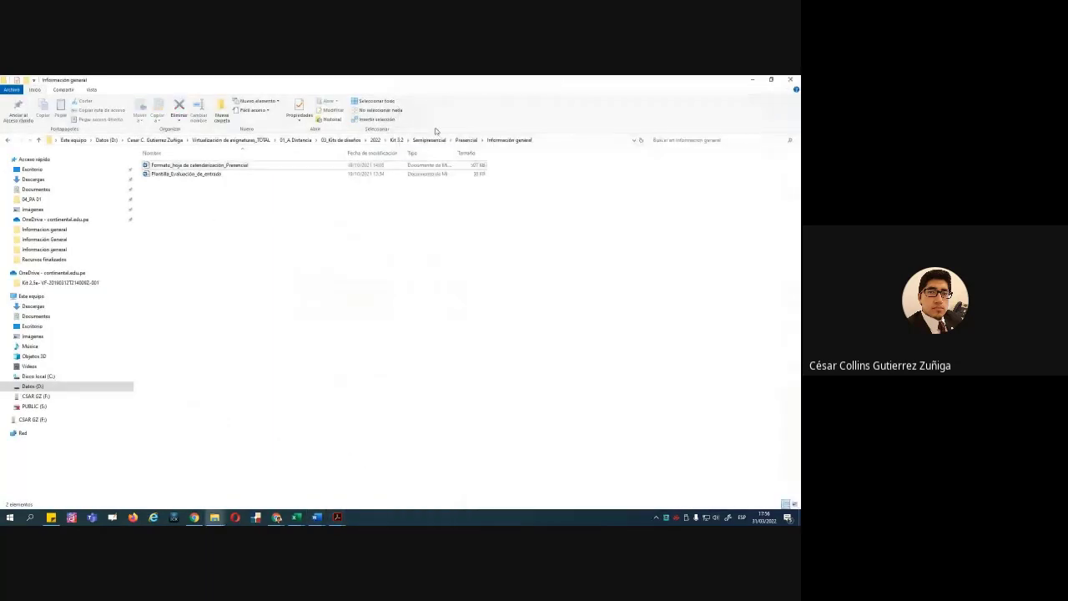
left_click(466, 141)
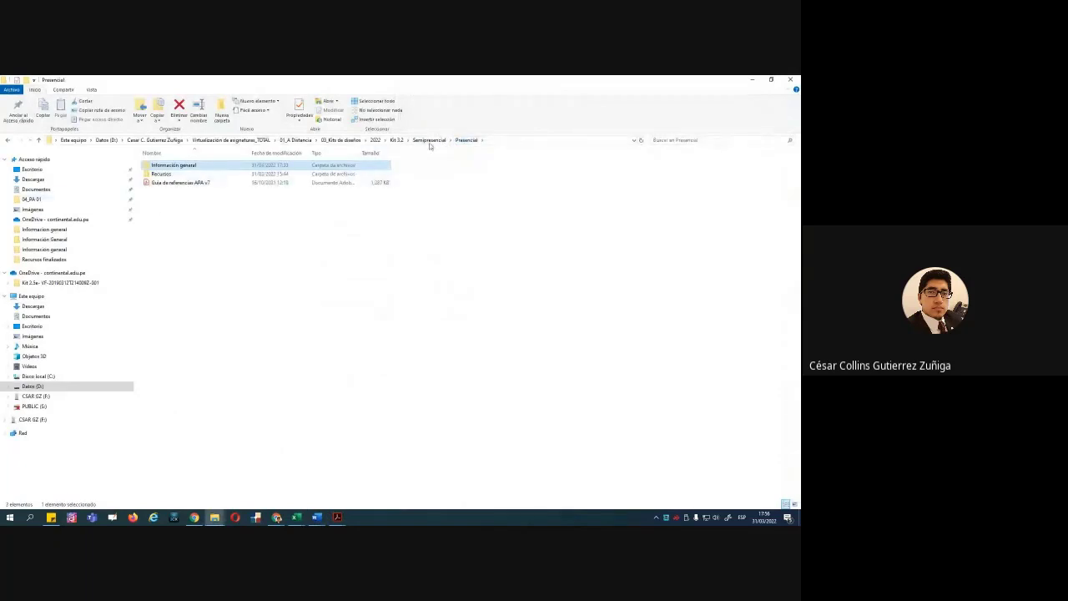
left_click(429, 140)
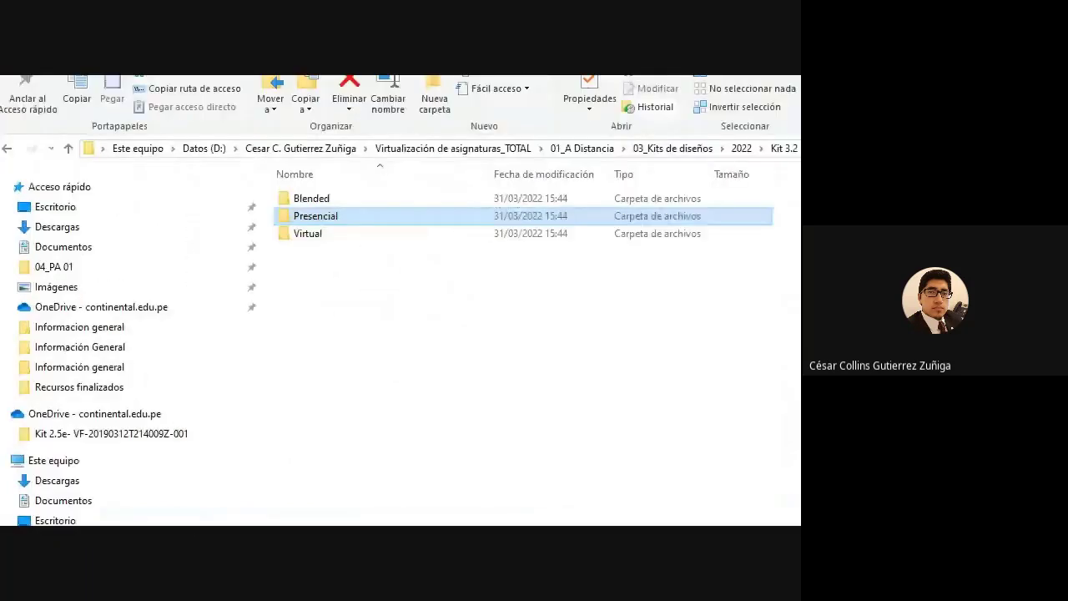
left_click_drag(299, 234, 334, 245)
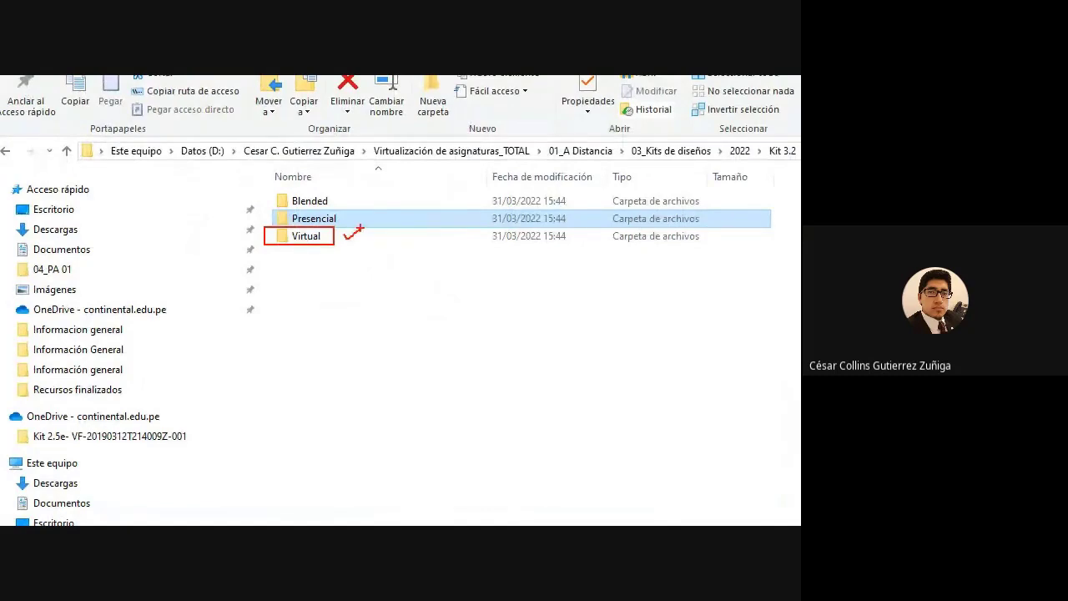
double_click(305, 236)
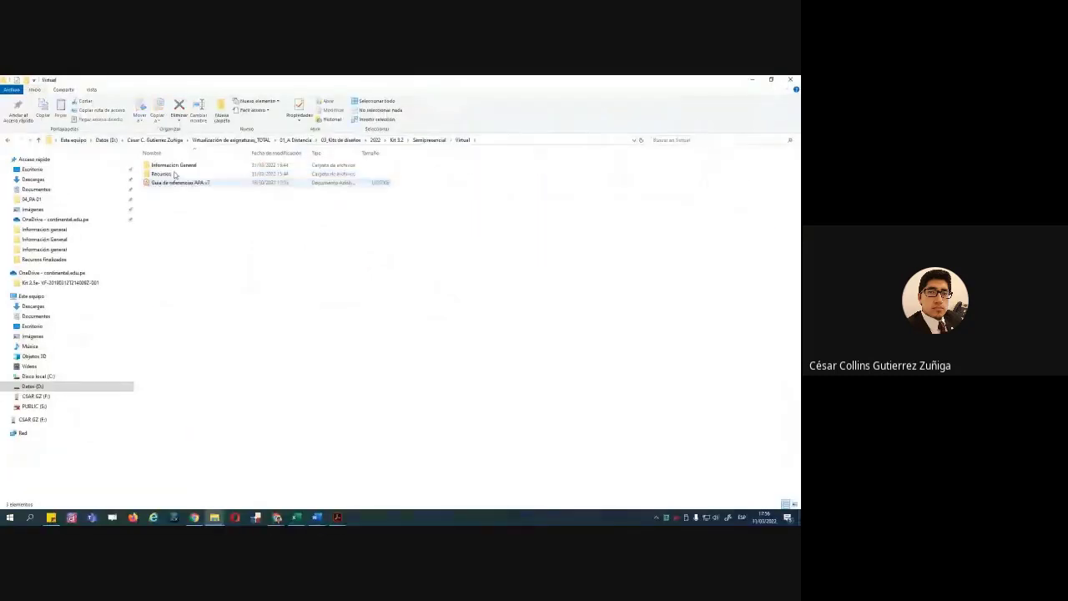
double_click(175, 165)
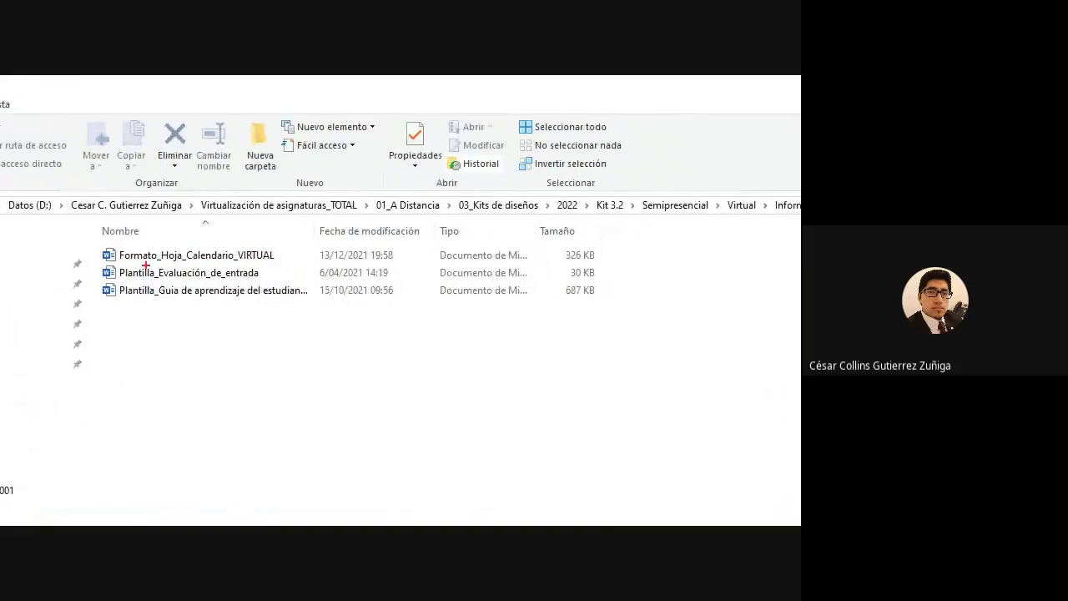
Open the Formato_Hoja_Calendario_VIRTUAL document in Word and enlarge the view of its unit tables
left_click_drag(103, 264, 263, 280)
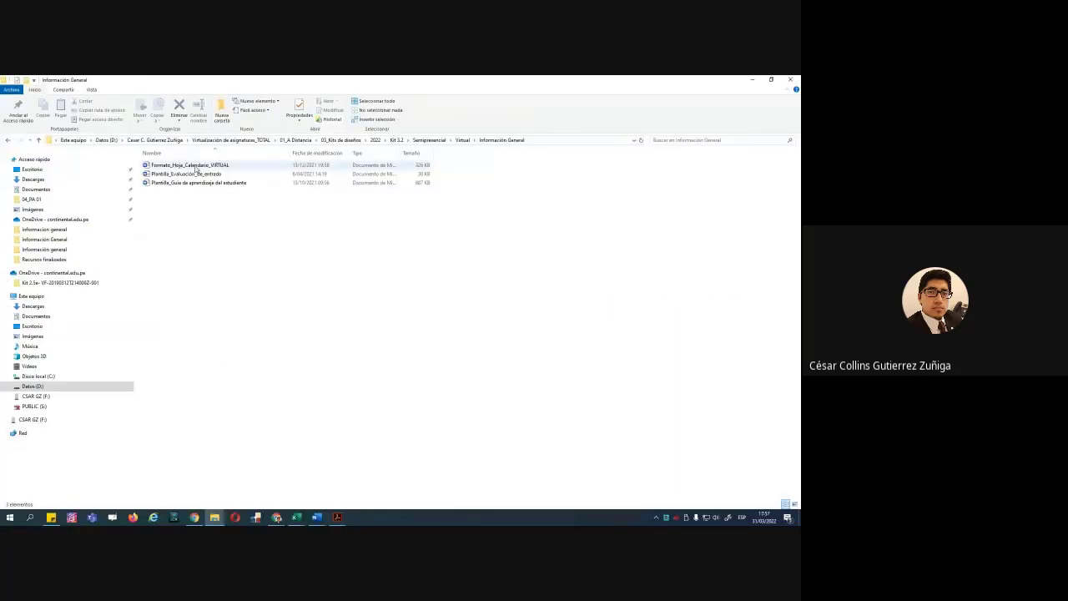
left_click(196, 166)
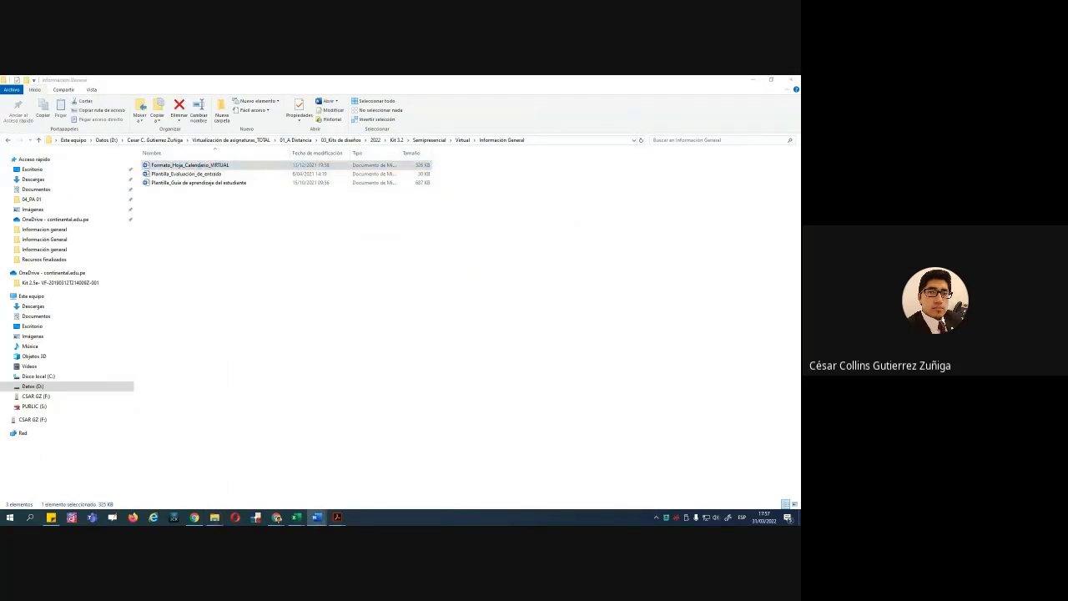
left_click(316, 517)
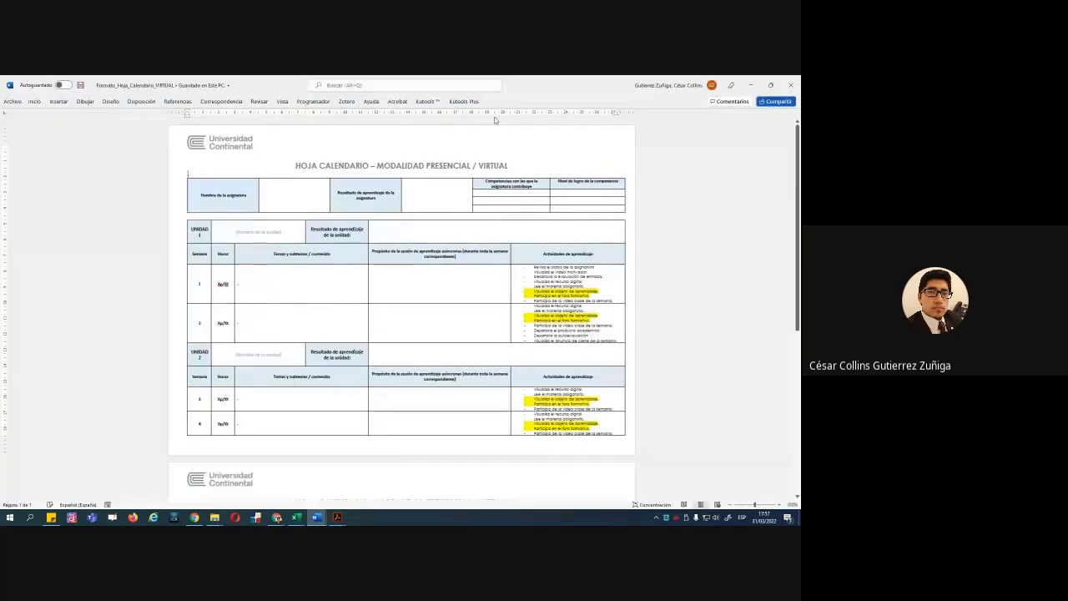
scroll(331, 291, "up", 2)
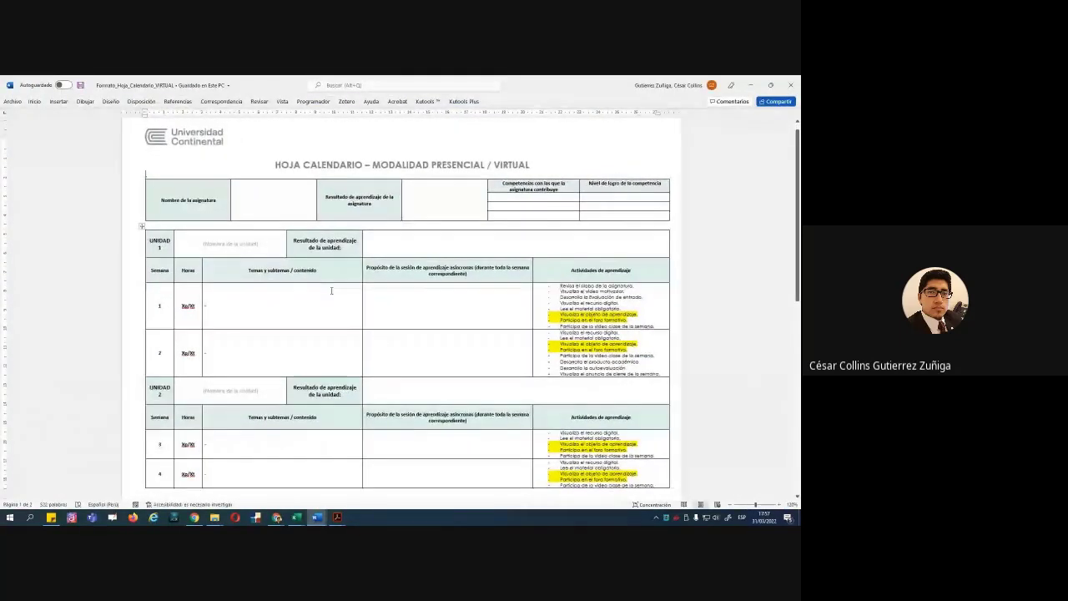
scroll(332, 290, "up", 1)
scroll(380, 248, "down", 1)
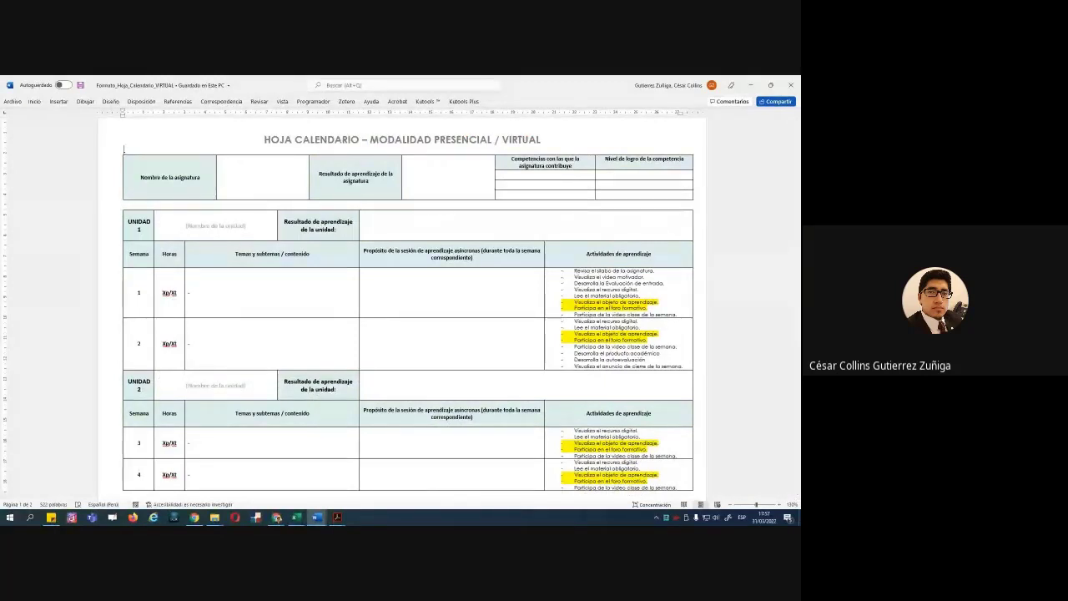
Bring up the Gestión Aduanera y Cambiaria syllabus PDF beside the calendar sheet and clear its text selection
mouse_move(337, 517)
left_click(363, 495)
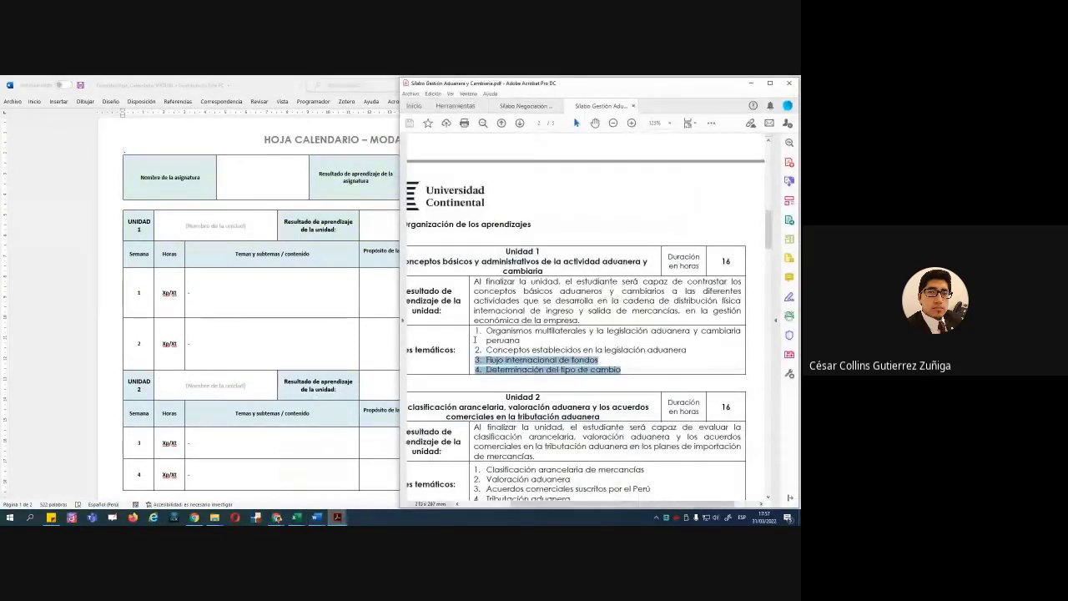
left_click(527, 320)
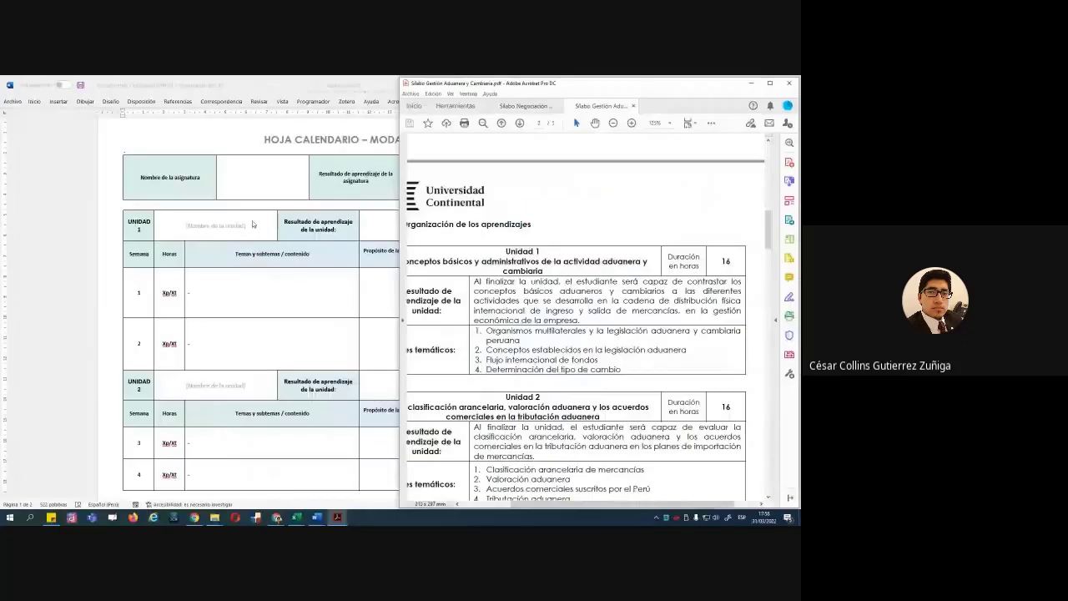
Return to the calendar sheet and point out the subject name field and the competencies and achievement-level block in its header table
key("alt+Tab")
left_click_drag(523, 164, 645, 195)
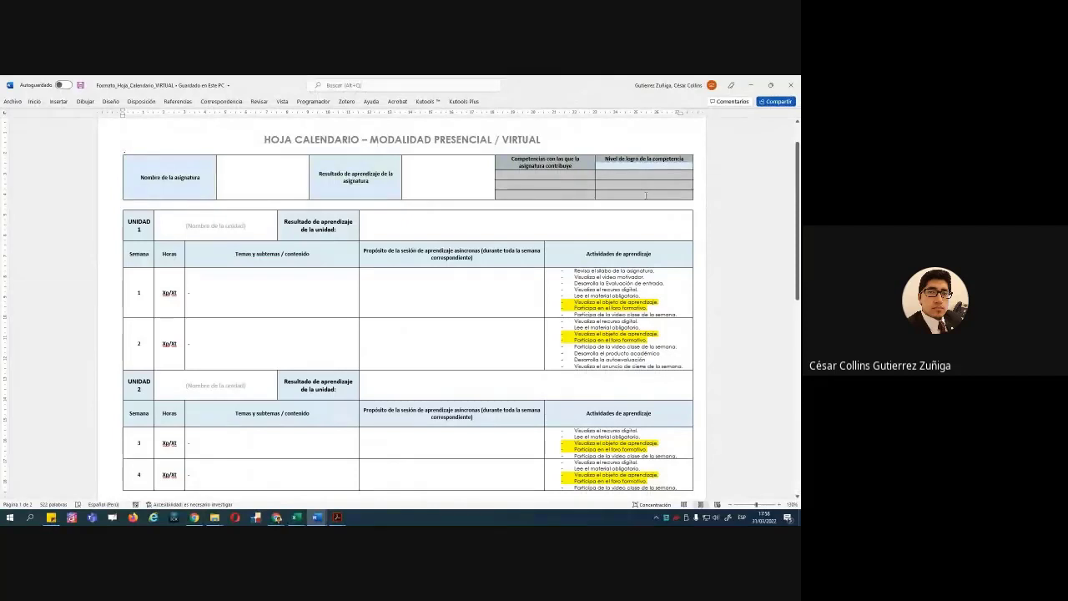
left_click(514, 186)
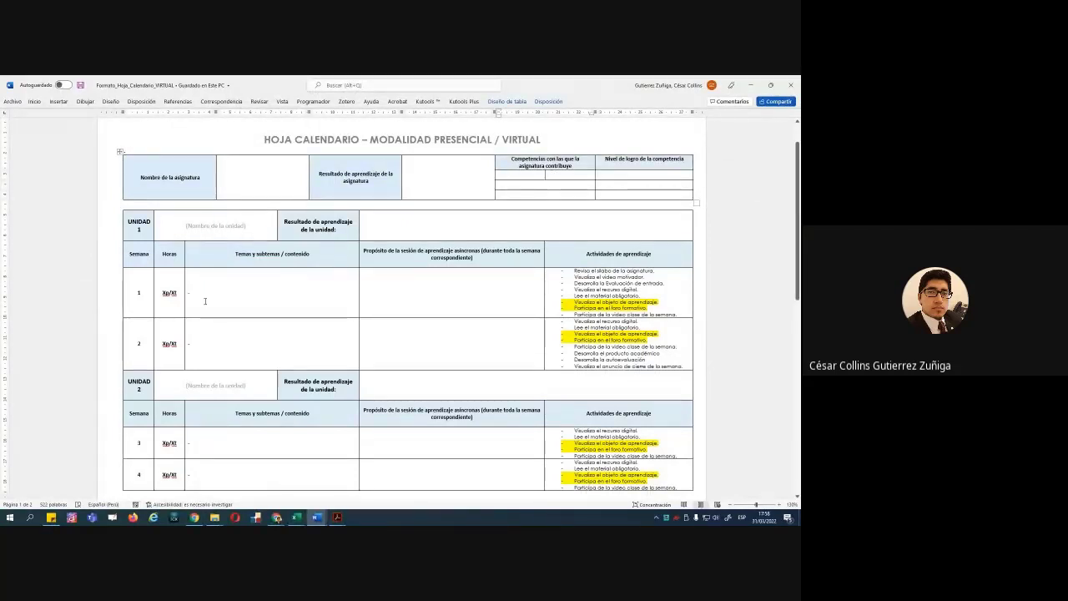
scroll(205, 302, "down", 1)
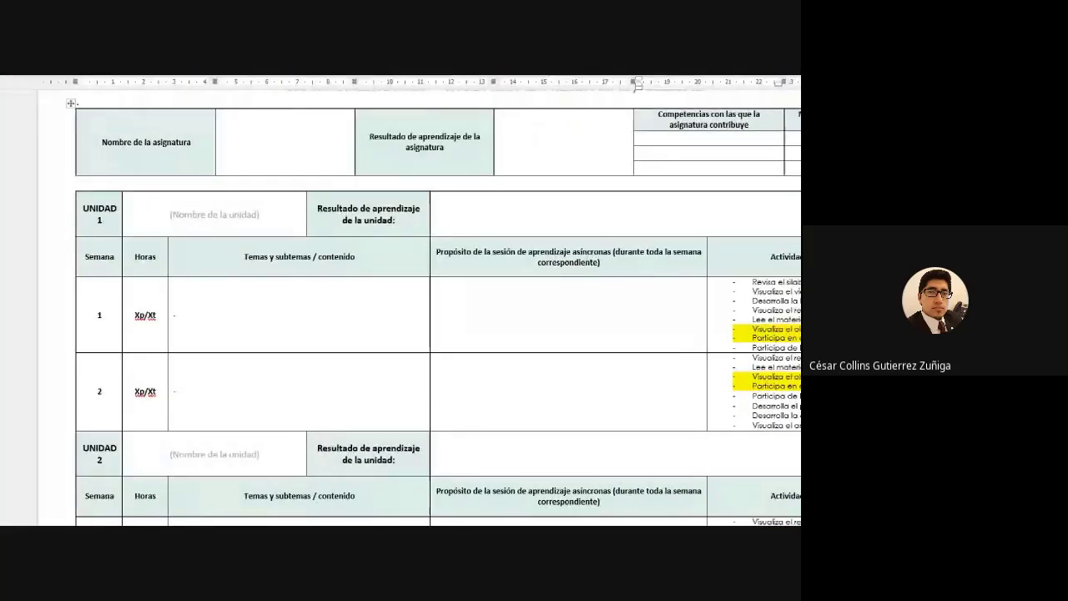
mouse_move(176, 184)
left_mouse_down()
mouse_move(291, 214)
mouse_move(305, 197)
left_mouse_up()
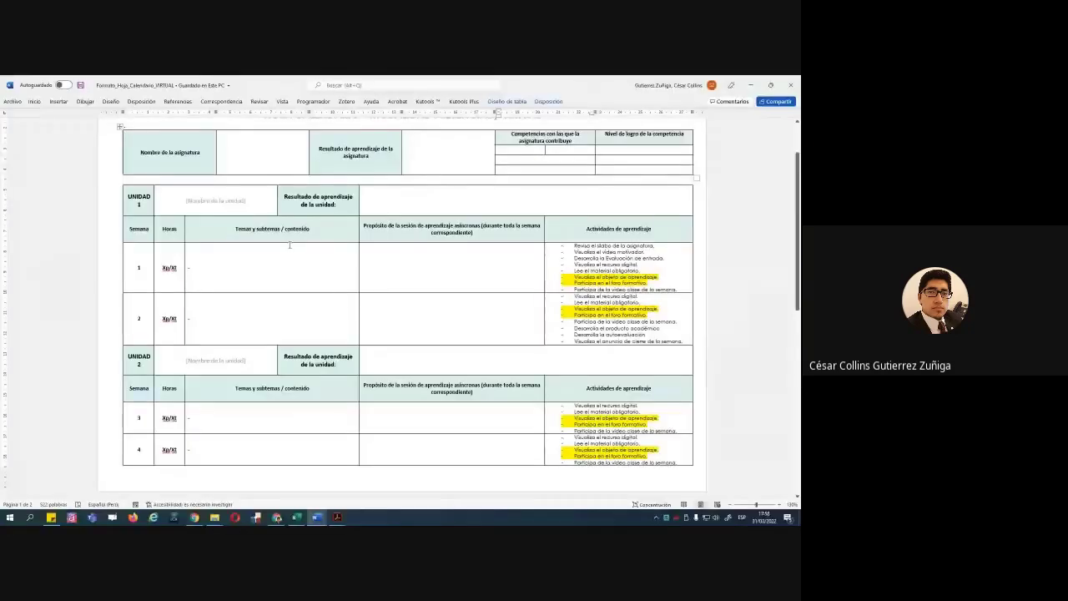
Bring up the Gestión Aduanera y Cambiaria syllabus and highlight the Unidad 1 title and its learning outcome
mouse_move(337, 518)
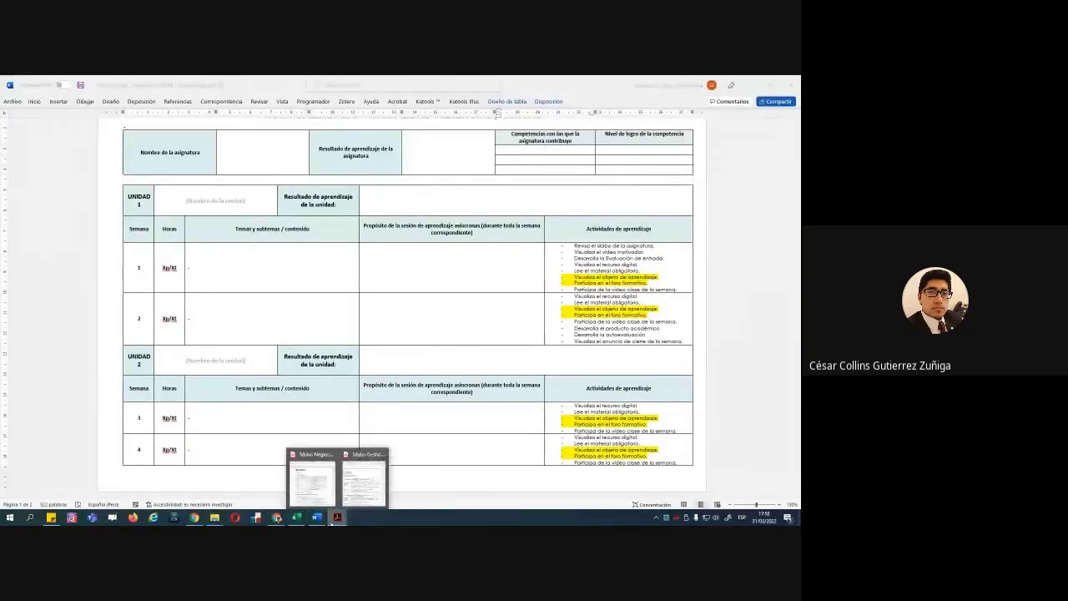
left_click(363, 477)
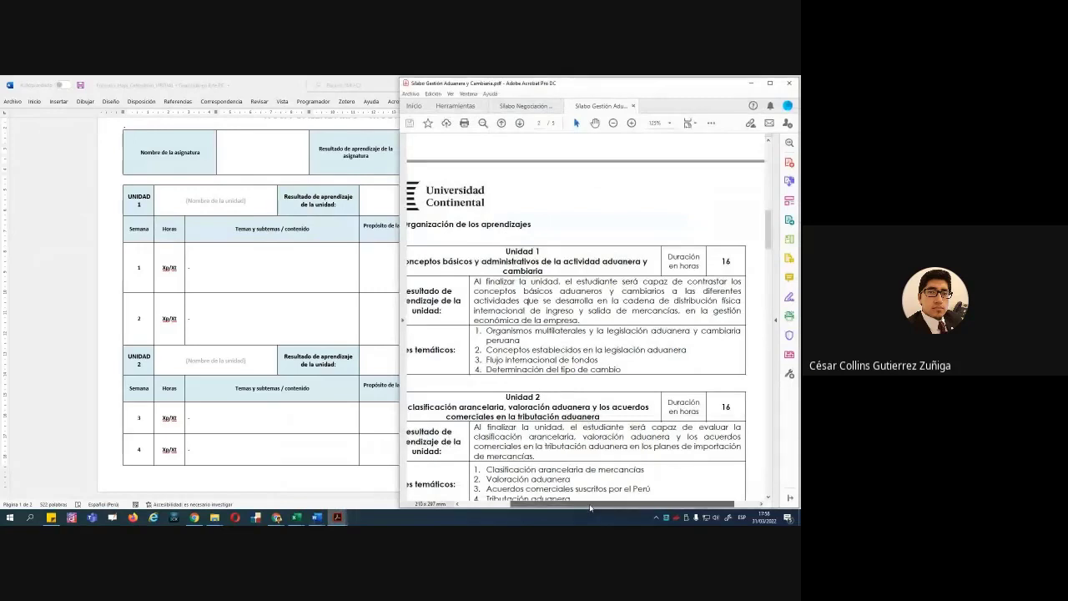
left_click_drag(589, 505, 565, 505)
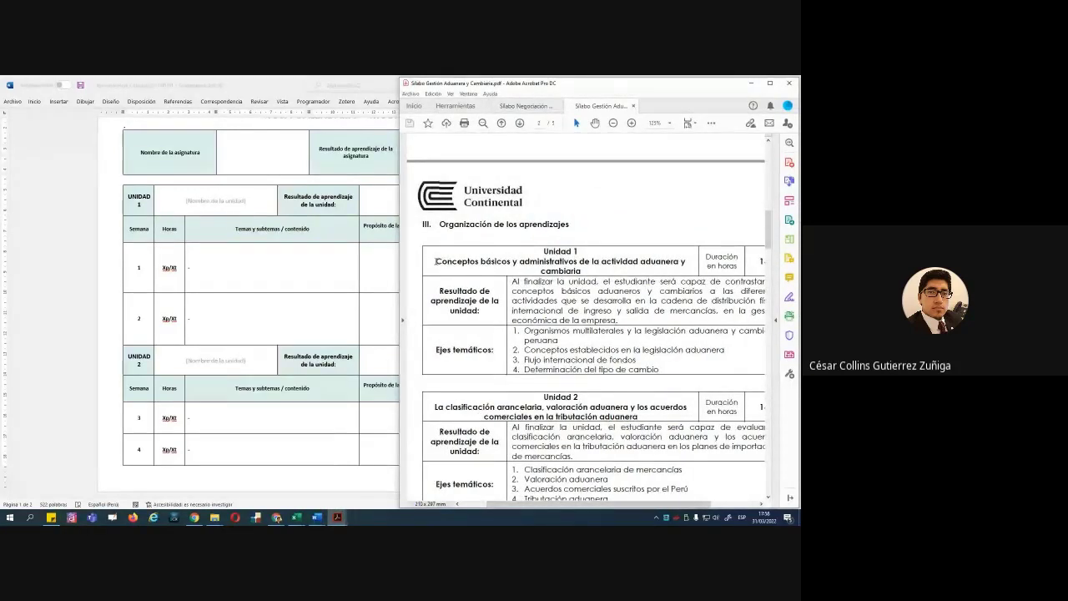
left_click_drag(436, 261, 585, 273)
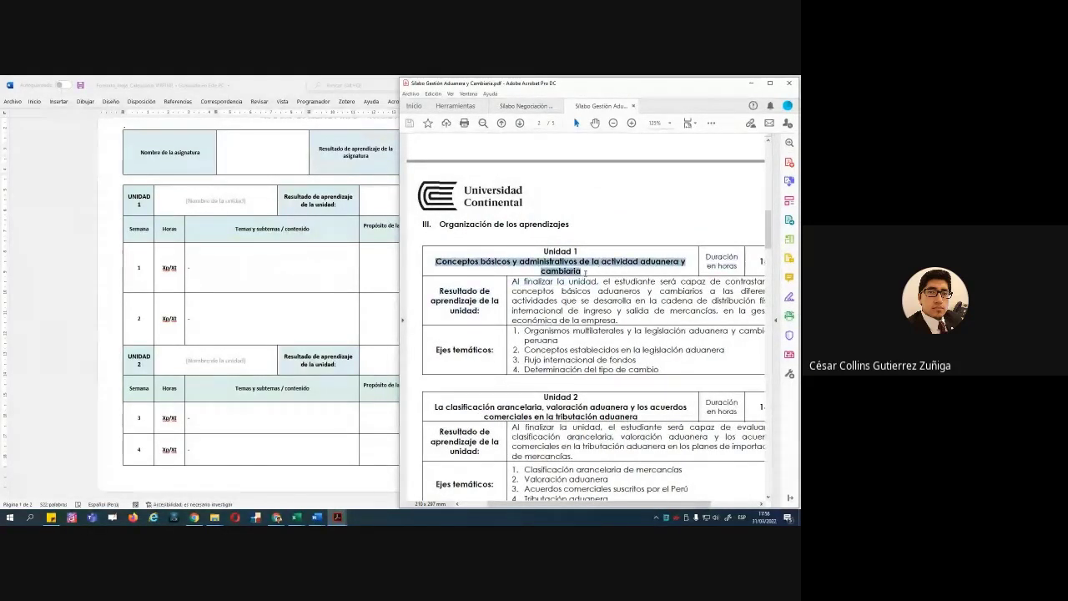
left_click(531, 261)
left_click_drag(435, 262, 580, 271)
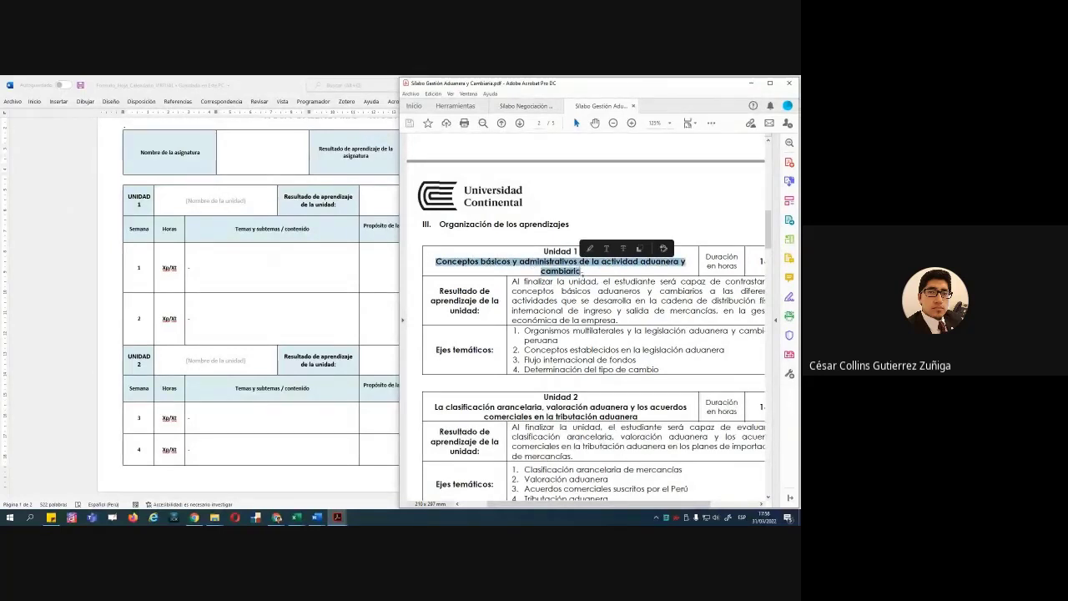
left_click(582, 277)
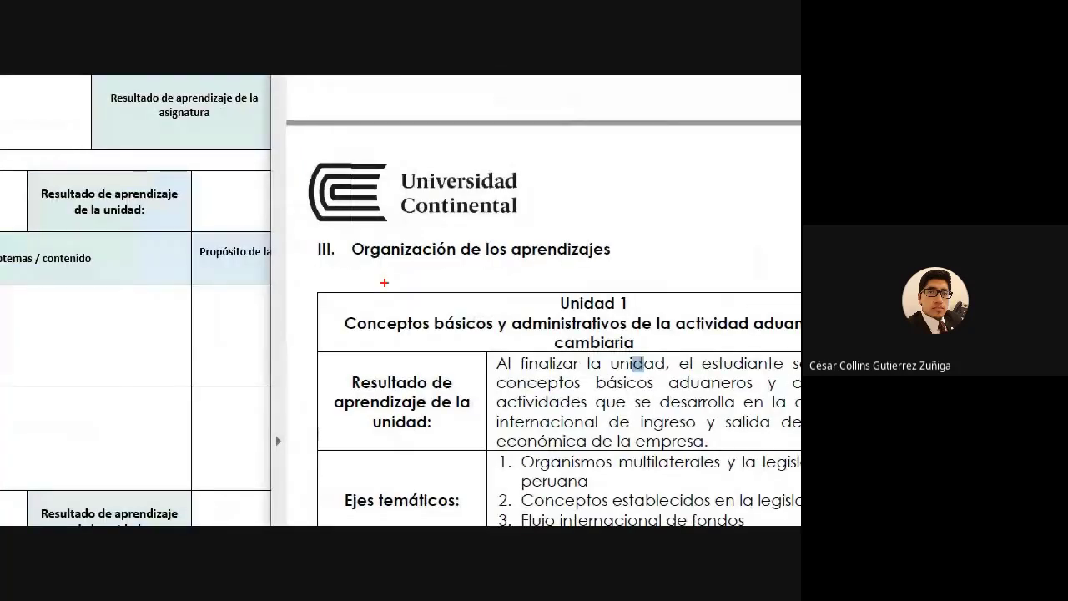
left_click_drag(367, 281, 669, 344)
left_click_drag(680, 304, 734, 273)
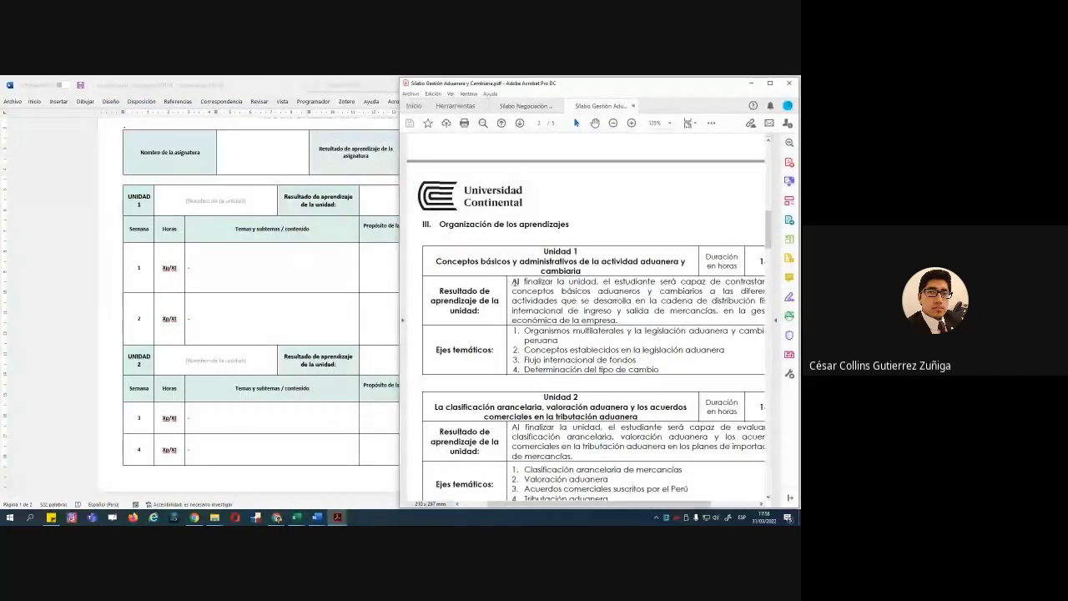
left_click_drag(512, 283, 621, 321)
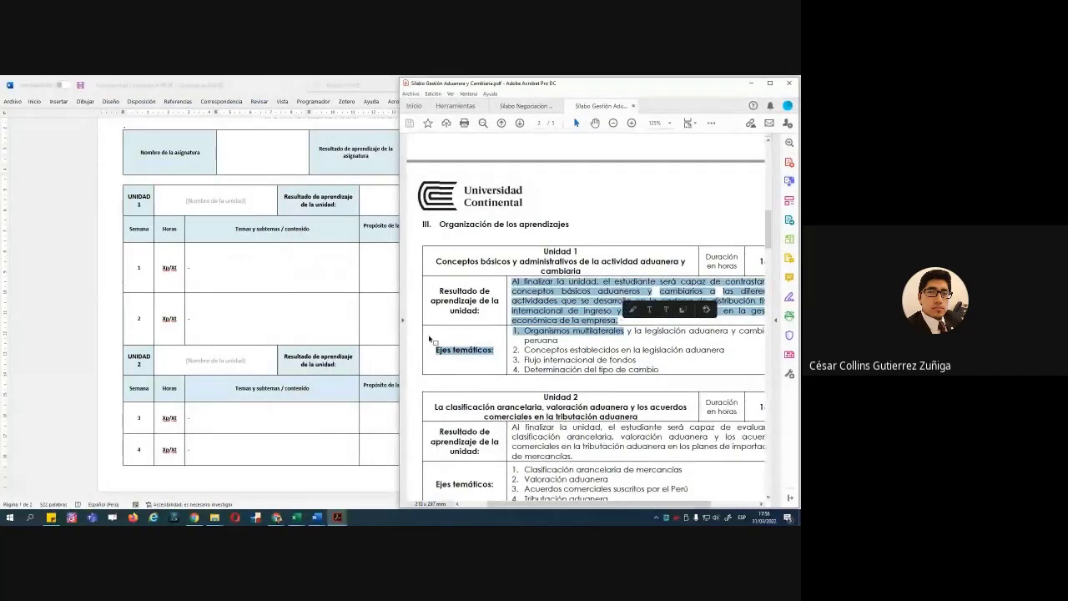
Mark the Unidad 1 Horas heading and week 1 Xp/Xt entry on the calendar sheet with red boxes, adding two arrows to the entry
left_click(267, 313)
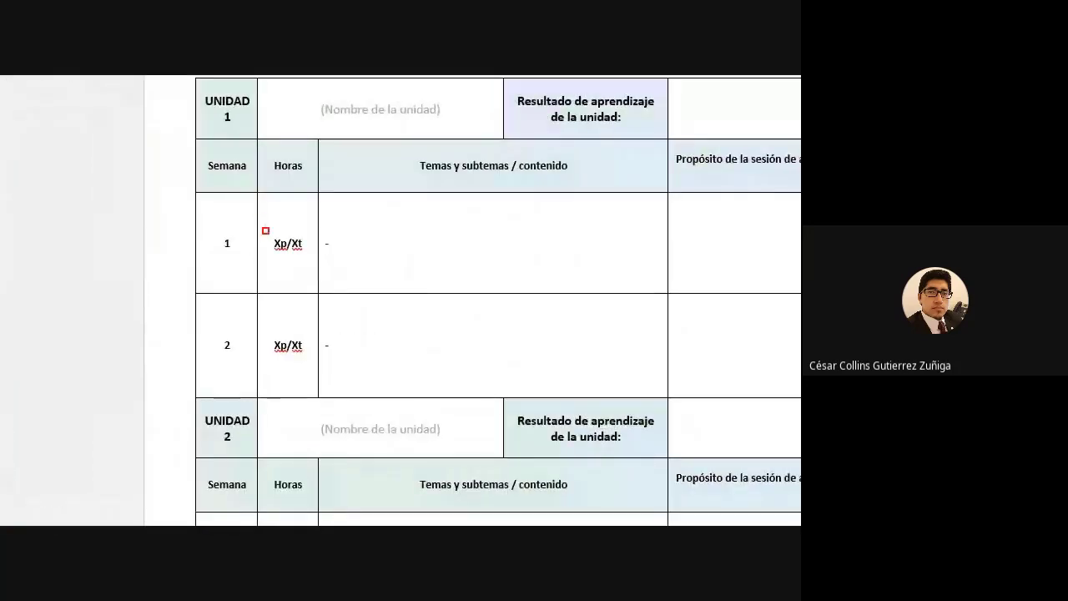
left_click_drag(265, 231, 313, 261)
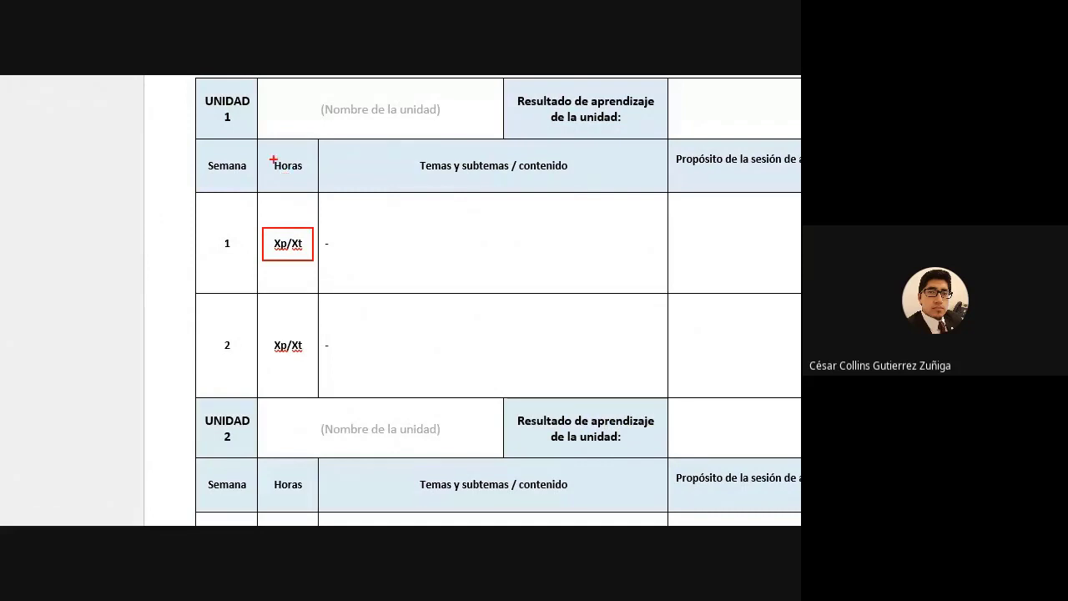
left_click_drag(273, 158, 307, 177)
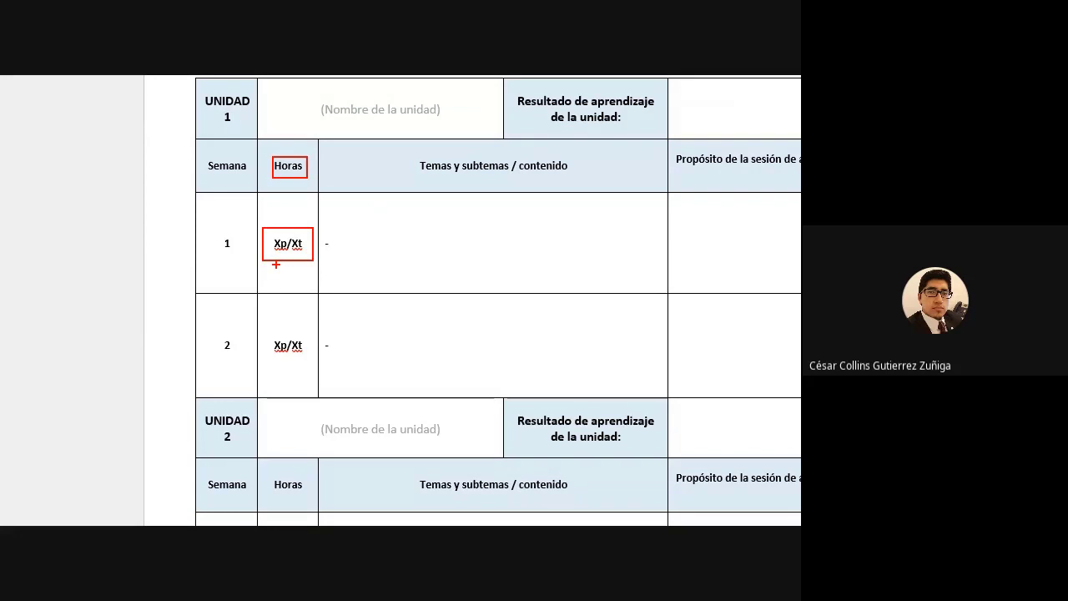
left_click_drag(240, 310, 275, 266)
left_click_drag(310, 319, 297, 267)
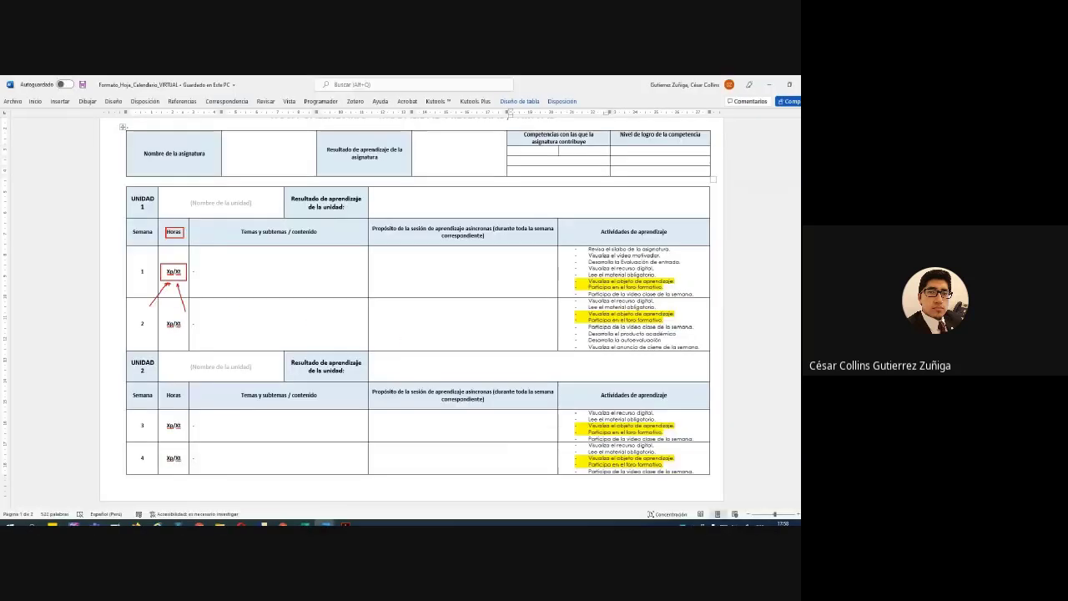
Check the theoretical and practical hours in the general data table on the syllabus's first page
mouse_move(337, 517)
left_click(359, 480)
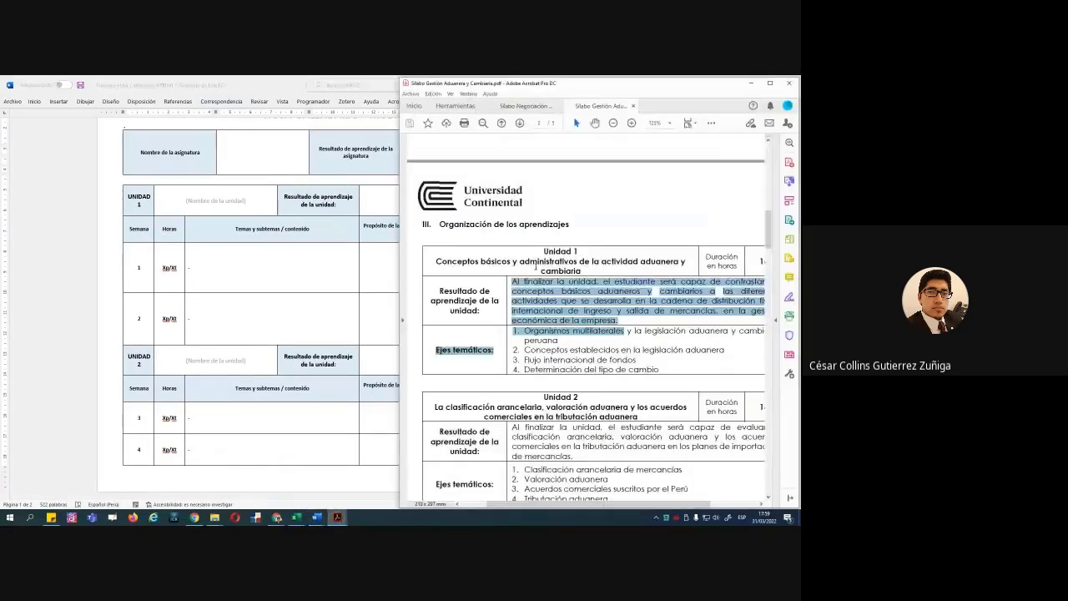
scroll(544, 281, "up", 3)
scroll(543, 281, "up", 10)
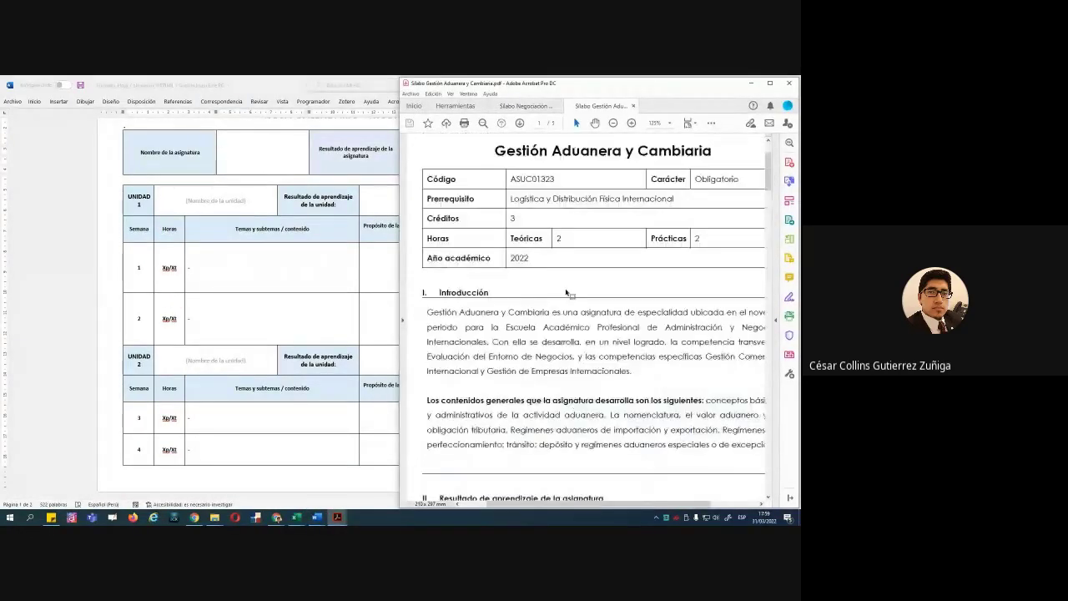
left_click_drag(511, 321, 607, 323)
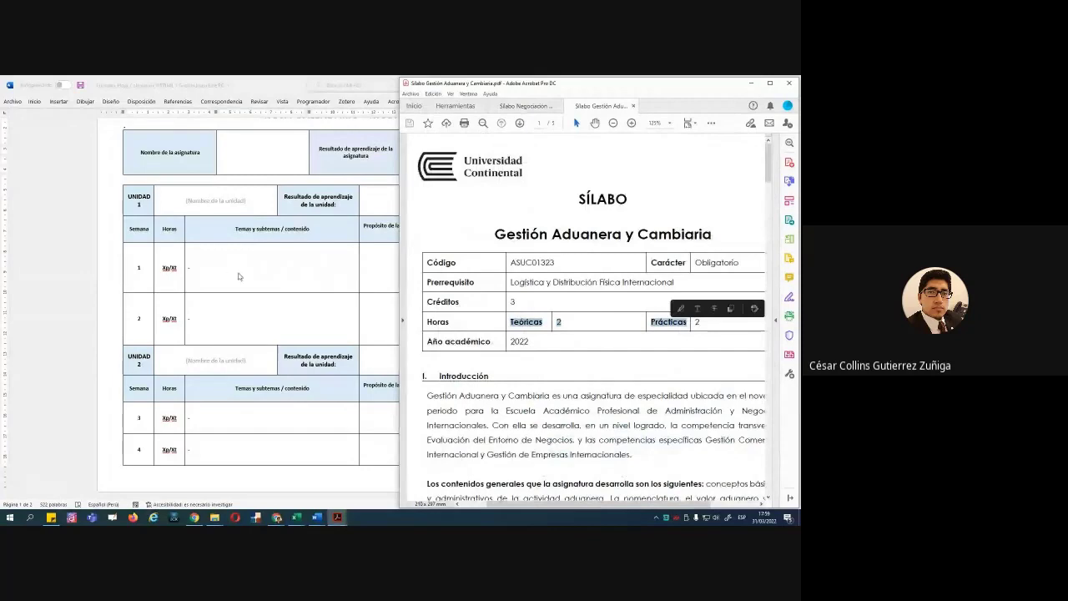
Replace the week 1 hours placeholder of Unidad 1 in the calendar sheet with 2p/2t
left_click(171, 269)
right_click(170, 269)
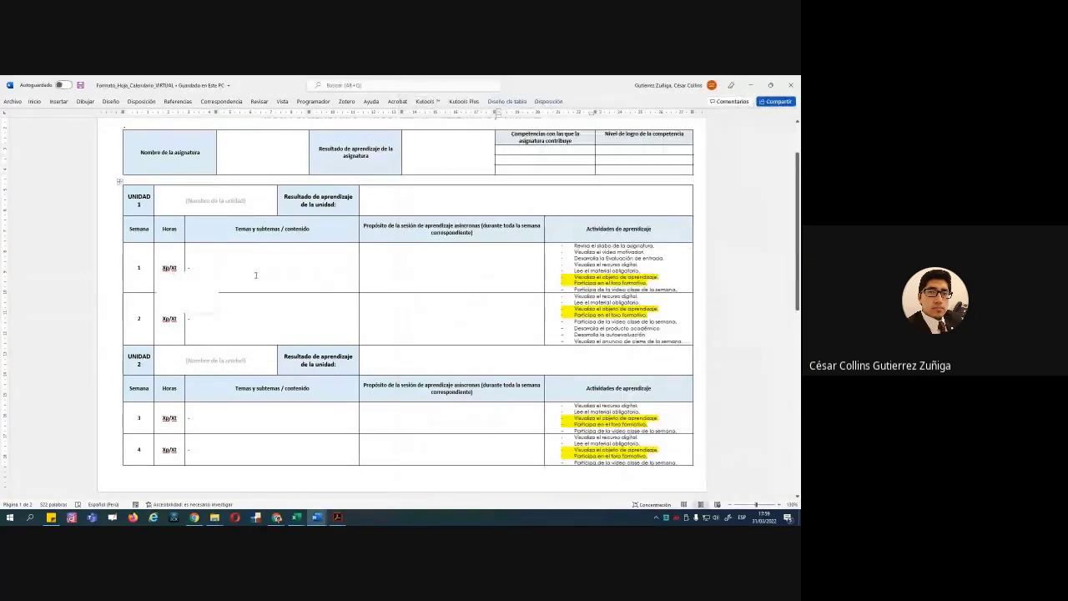
key("Escape")
scroll(234, 350, "up", 20, "ctrl")
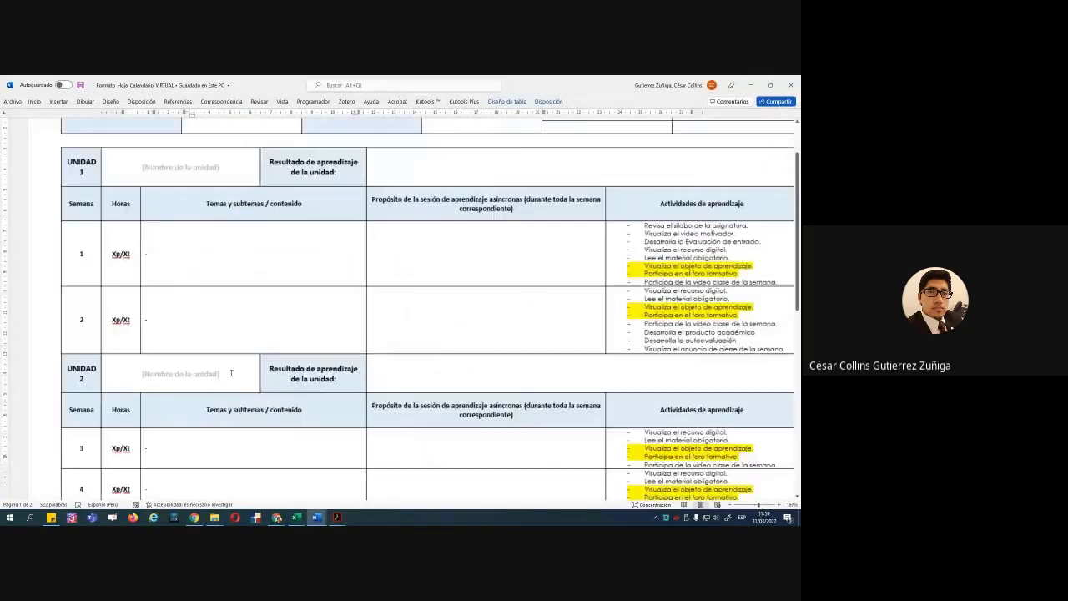
scroll(178, 318, "up", 2, "ctrl")
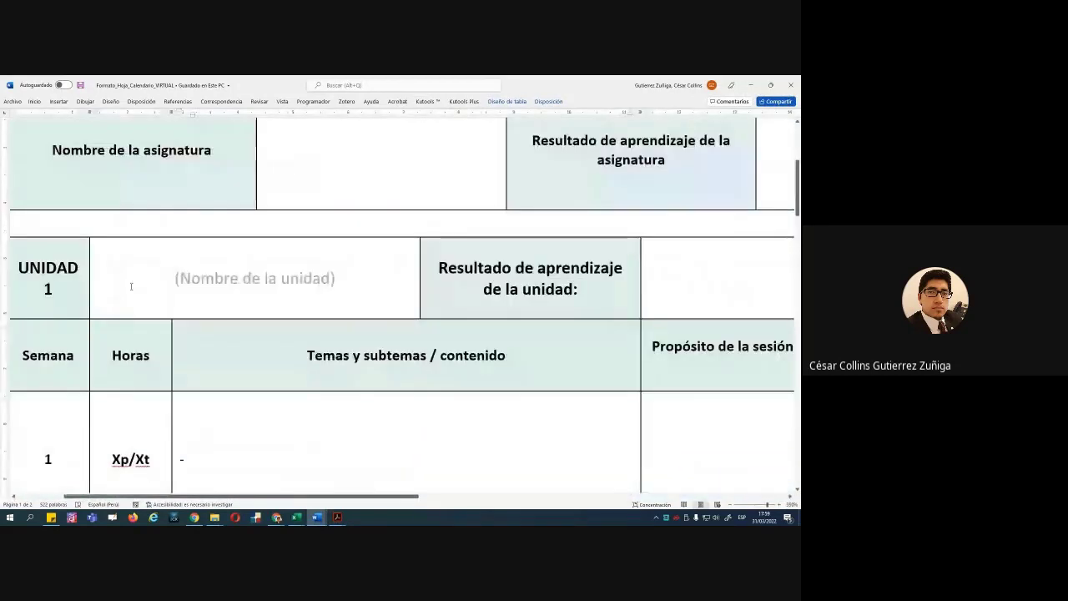
right_click(122, 189)
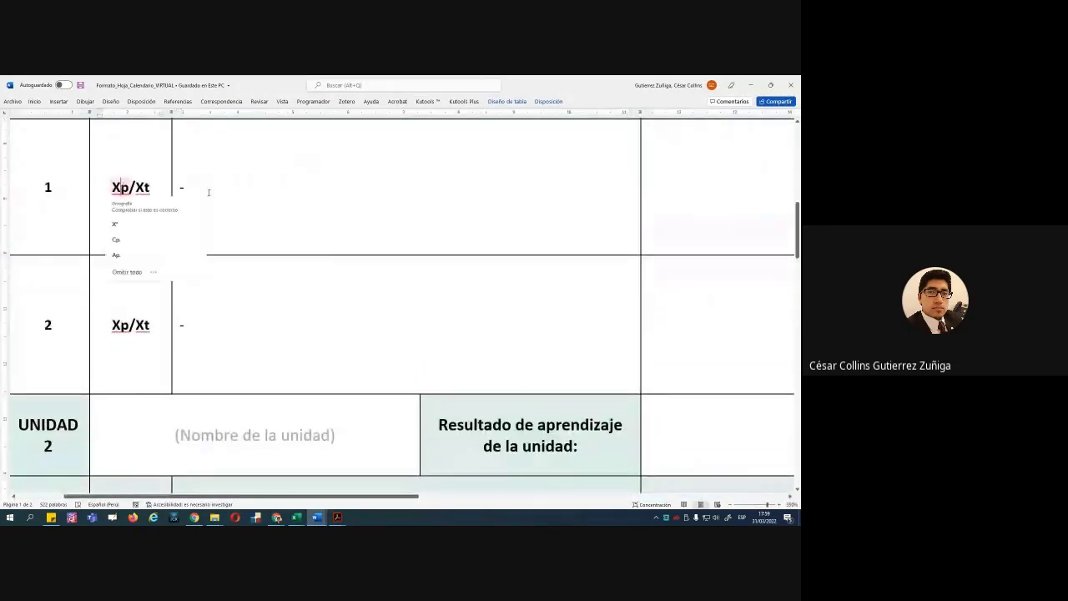
key("Escape")
key("BackSpace")
type("2")
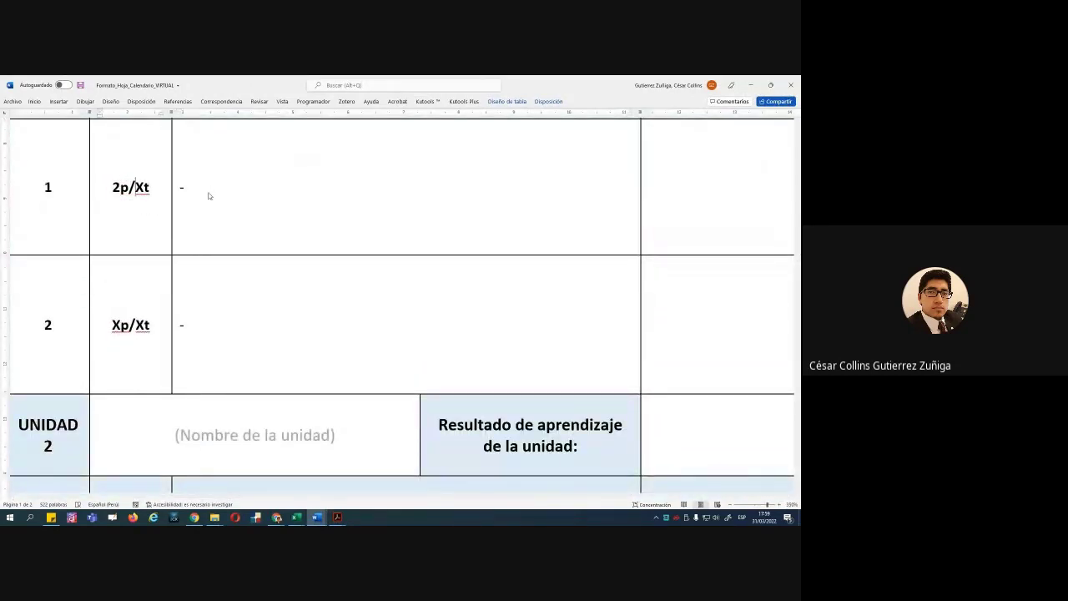
key("Delete")
type("2")
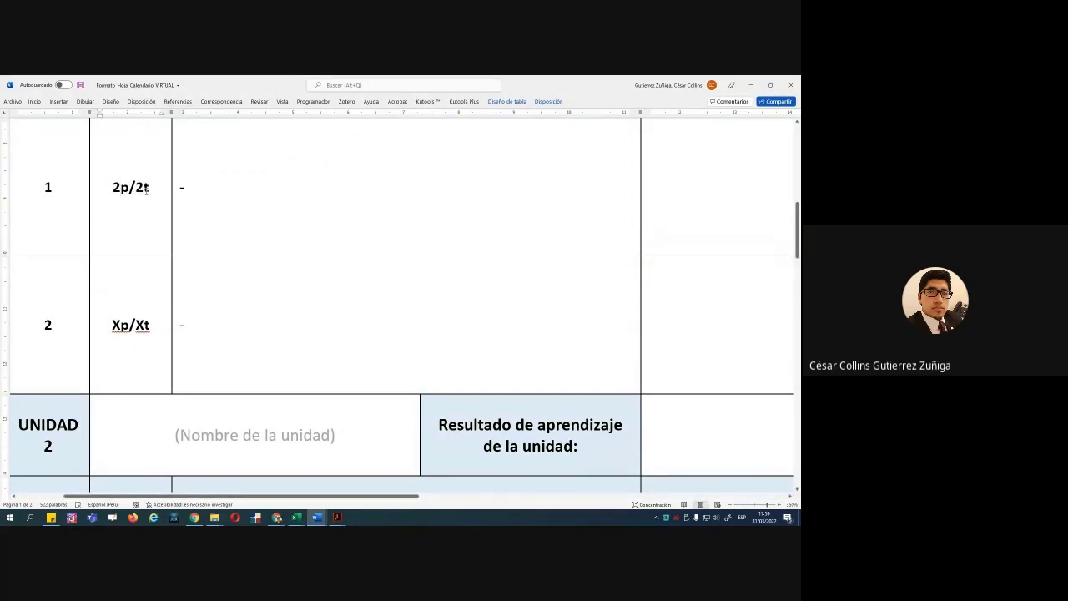
Compare the week 1 hours entry with the theoretical and practical hours in the syllabus
mouse_move(337, 517)
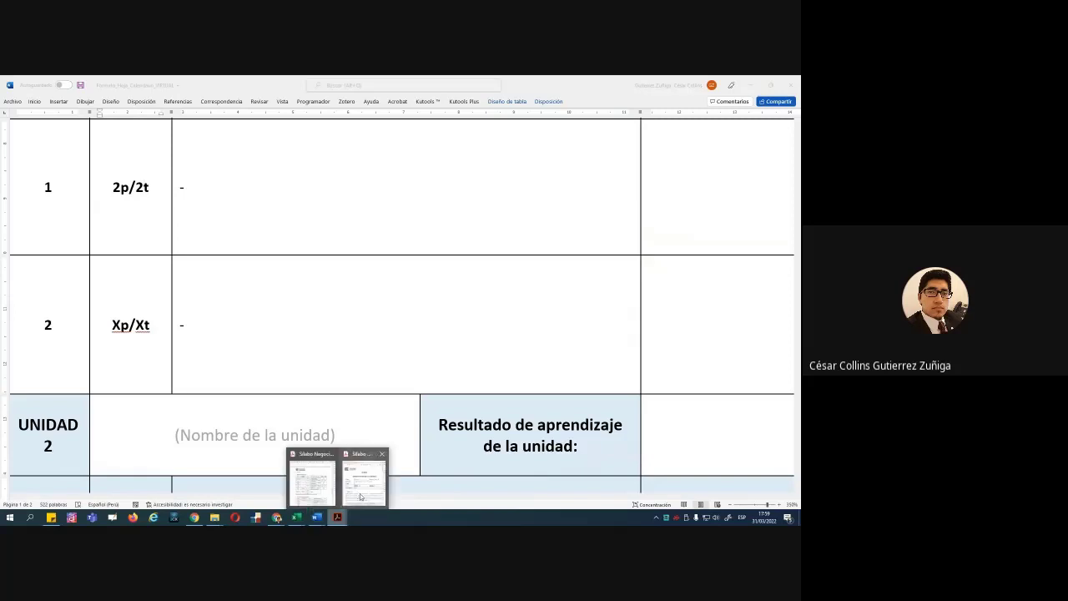
left_click(361, 493)
left_click_drag(510, 323, 701, 324)
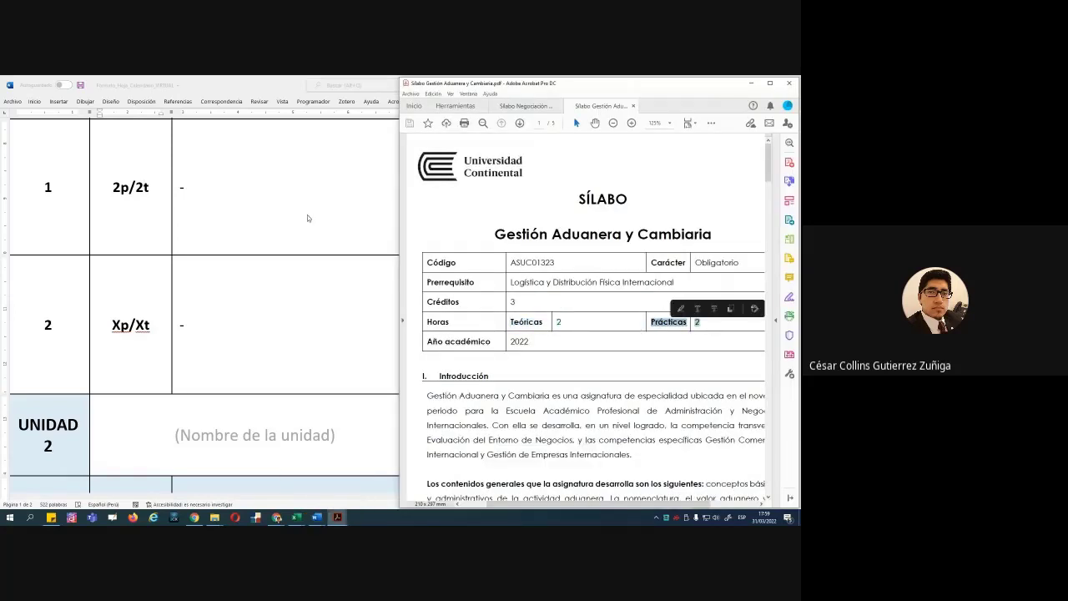
left_click(117, 187)
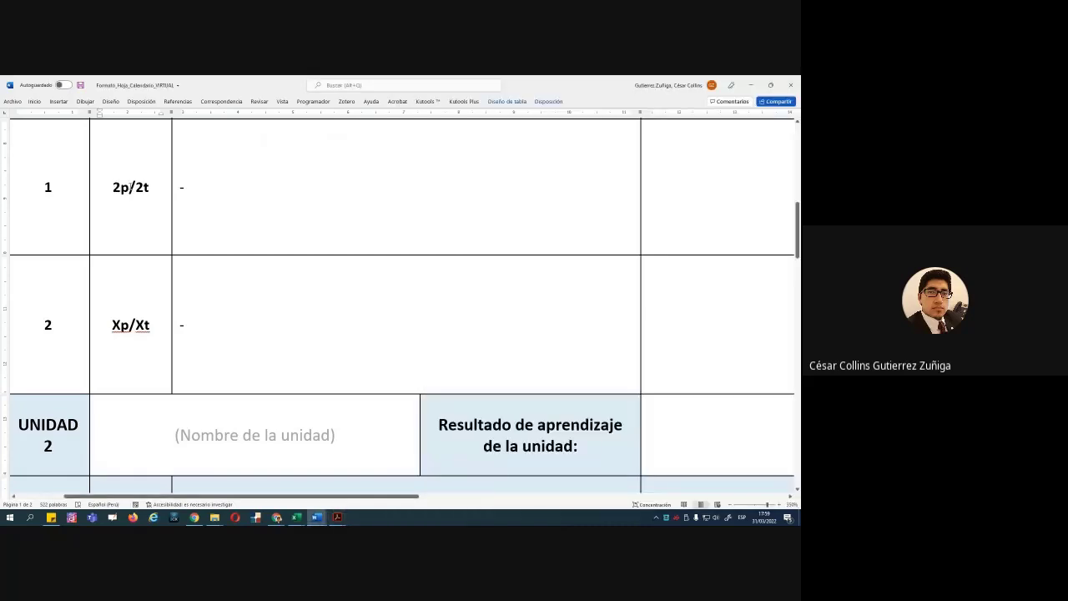
mouse_move(337, 517)
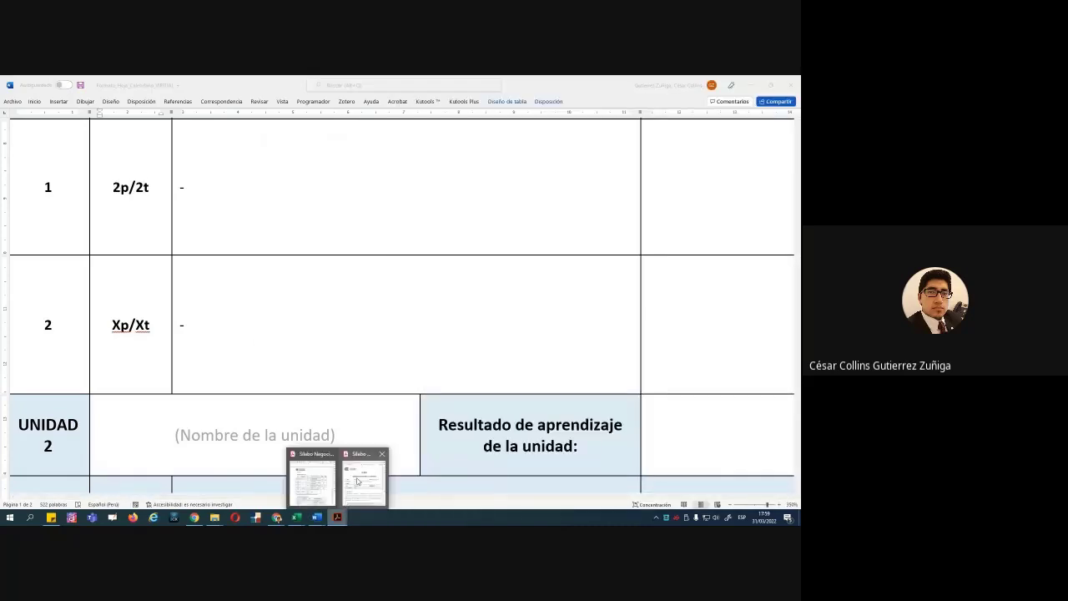
left_click(360, 476)
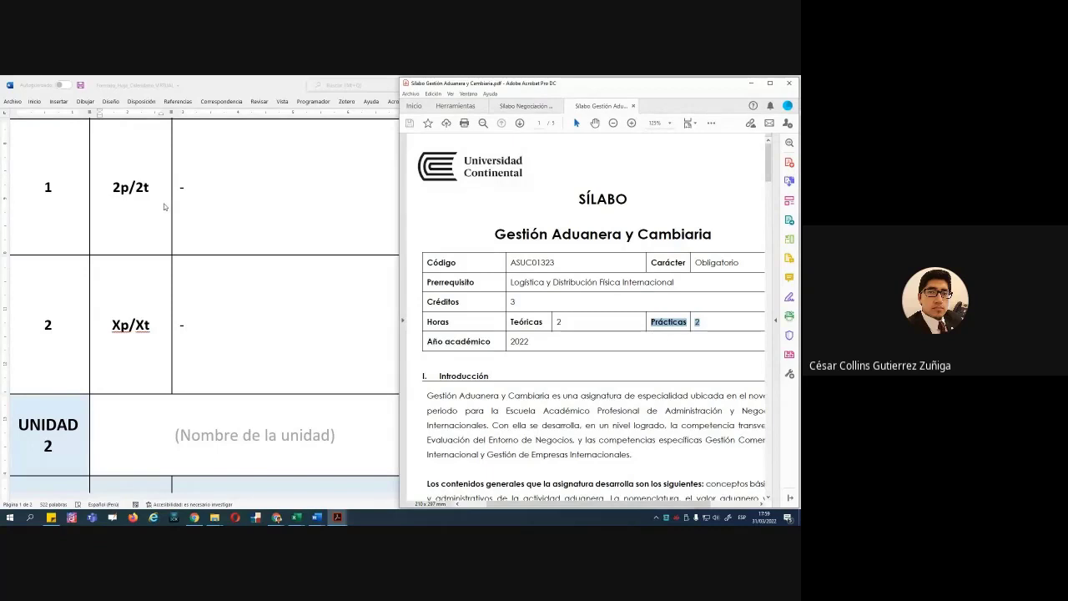
Return to the calendar sheet and highlight the Temas y subtemas / contenido heading of Unidad 1, examining its week 1 and 2 rows
left_click(75, 264)
scroll(323, 253, "up", 3)
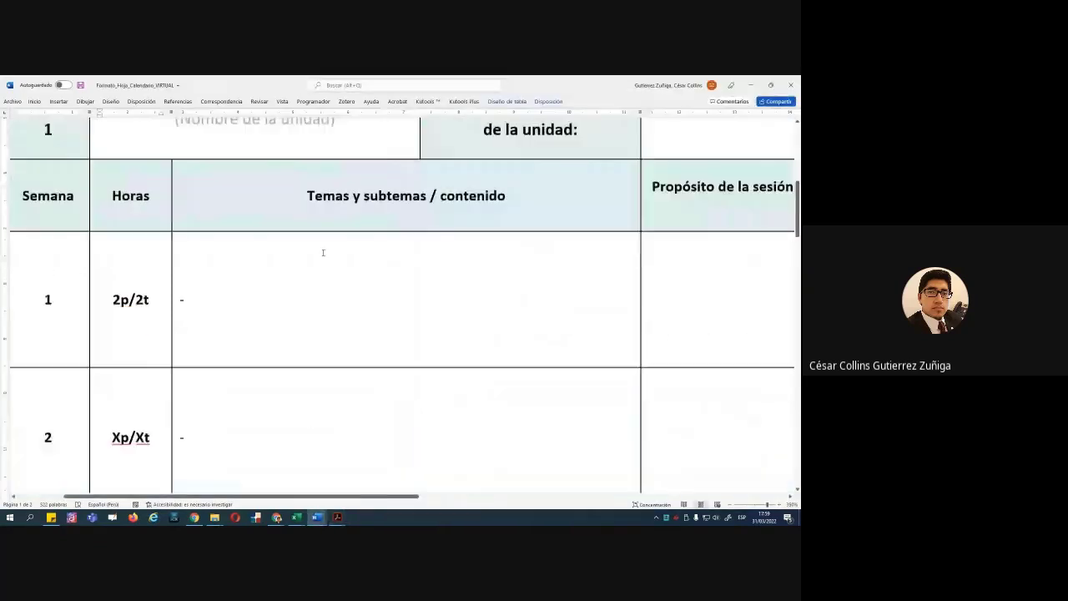
scroll(323, 253, "down", 2, "ctrl")
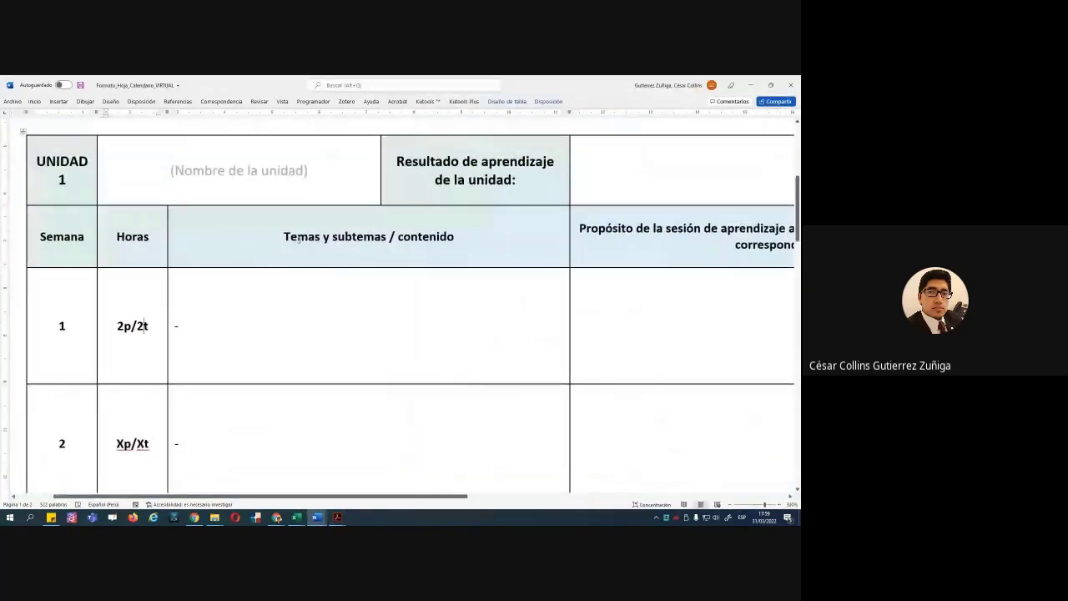
left_click_drag(284, 238, 454, 237)
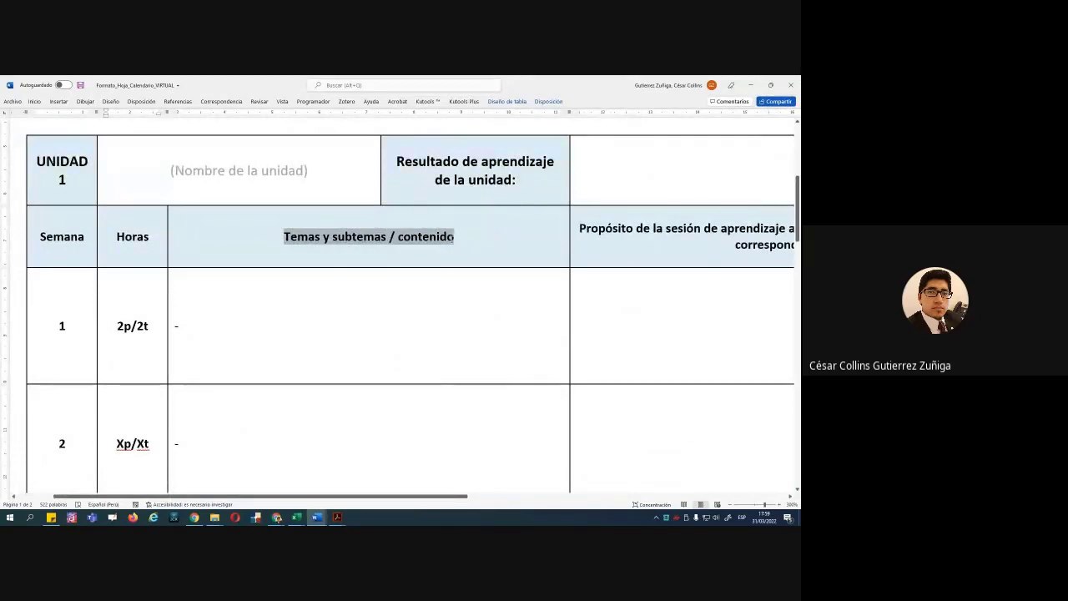
scroll(180, 307, "down", 2)
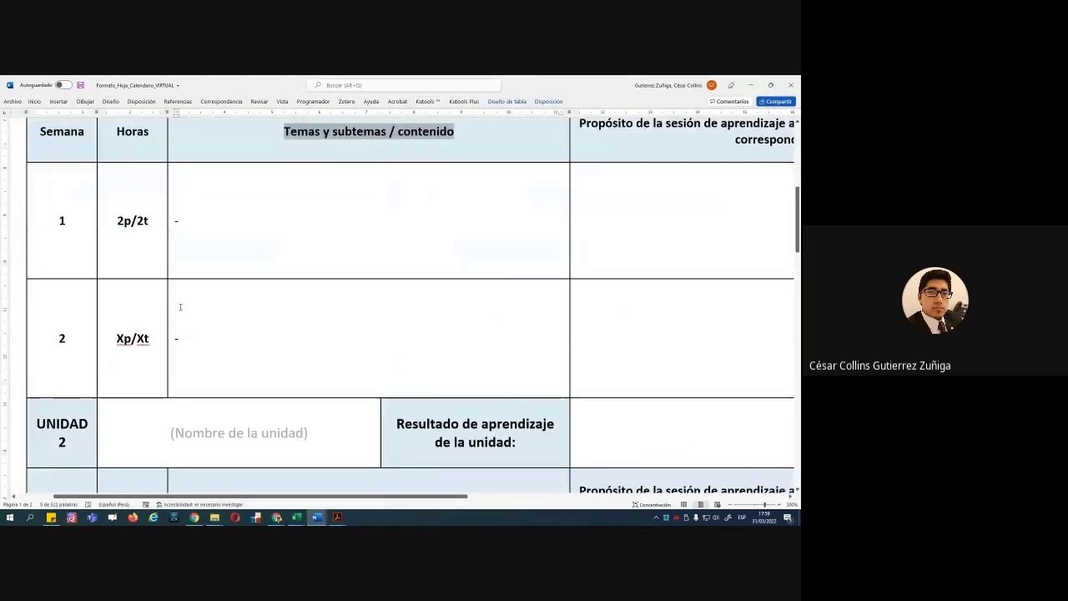
scroll(179, 307, "down", 1)
scroll(289, 179, "up", 1)
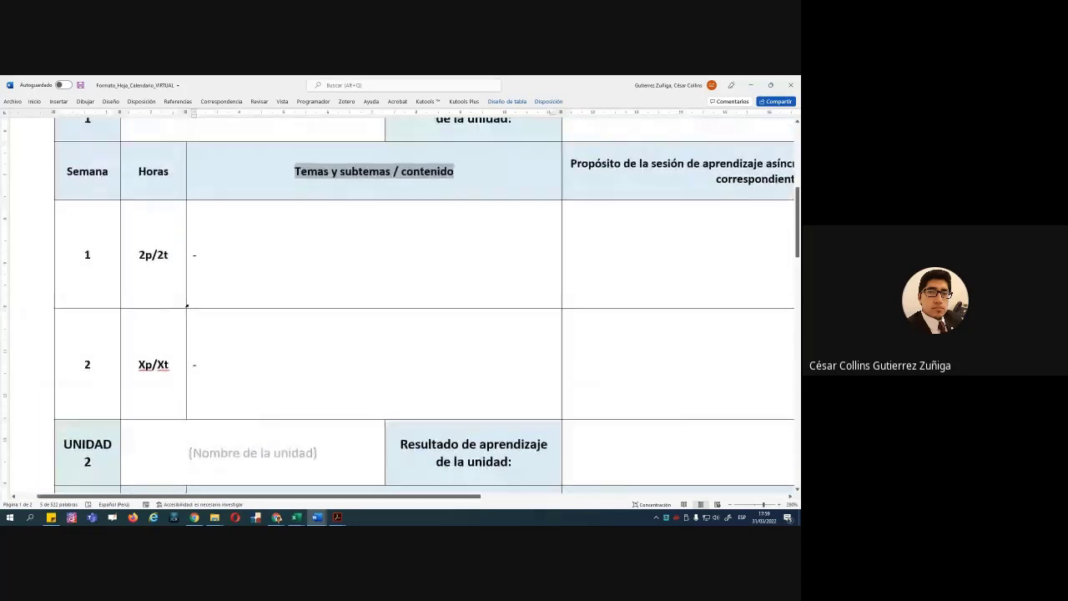
Review the Temas y subtemas / contenido heading of Unidad 1 against its week 1 and week 2 rows, highlighting each
left_click(289, 179)
left_click_drag(294, 173, 334, 173)
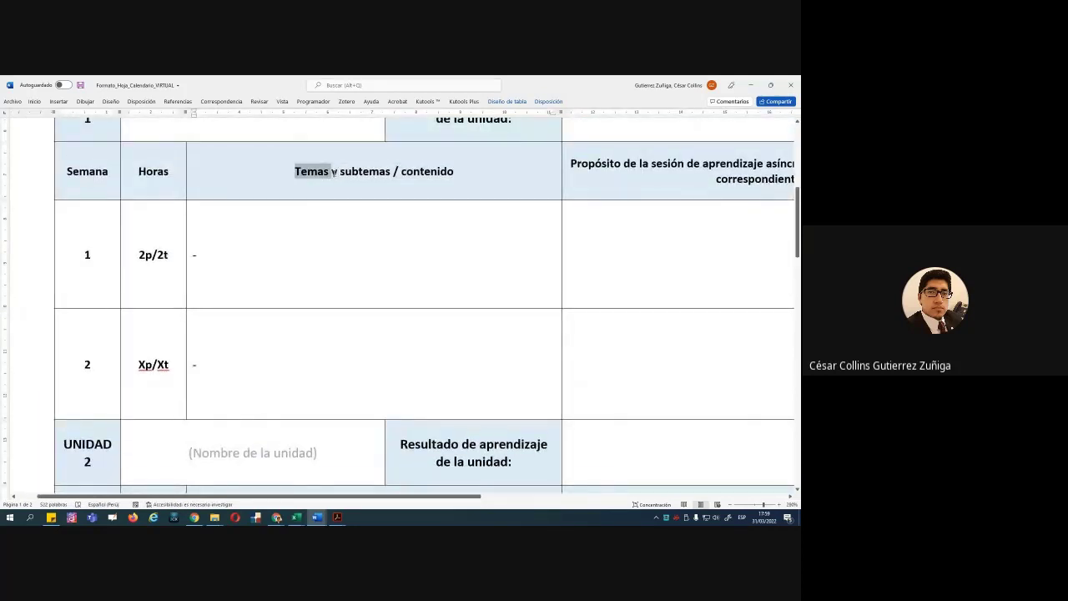
left_click_drag(72, 242, 379, 249)
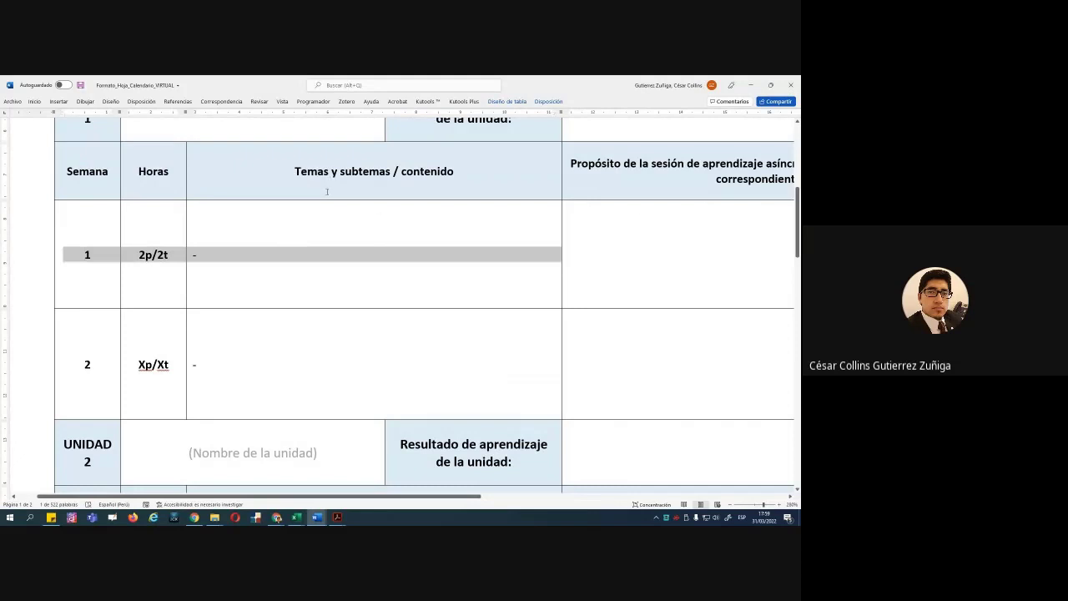
left_click_drag(73, 364, 401, 367)
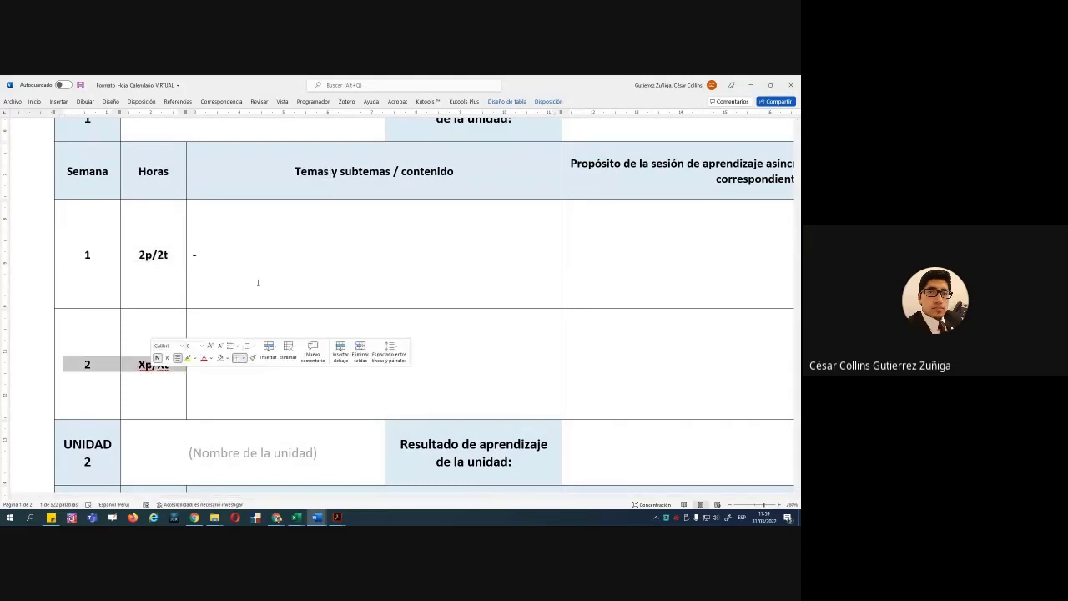
left_click(296, 249)
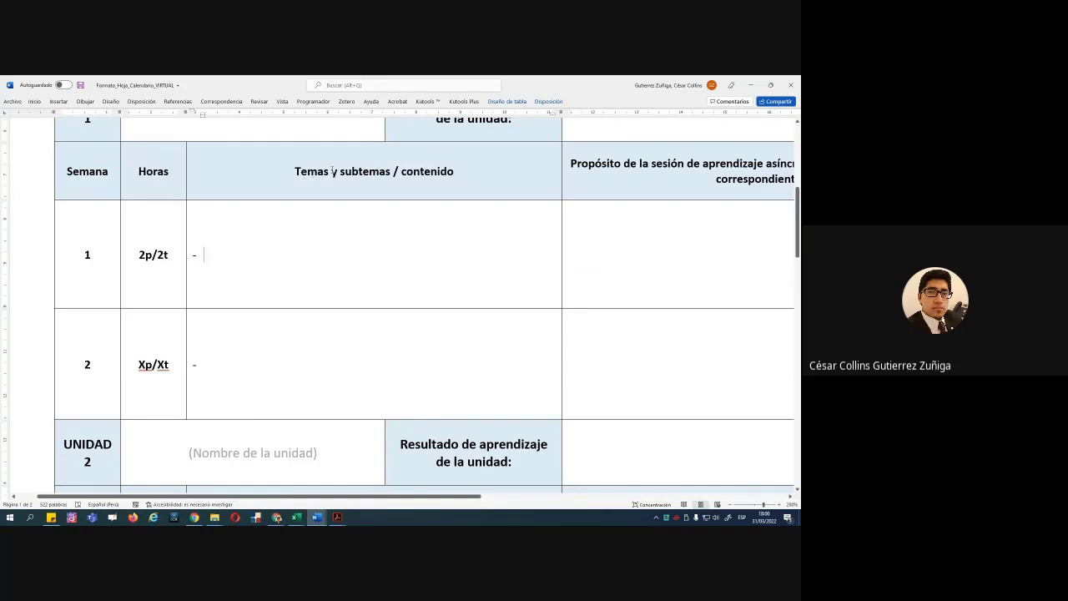
left_click_drag(334, 171, 398, 171)
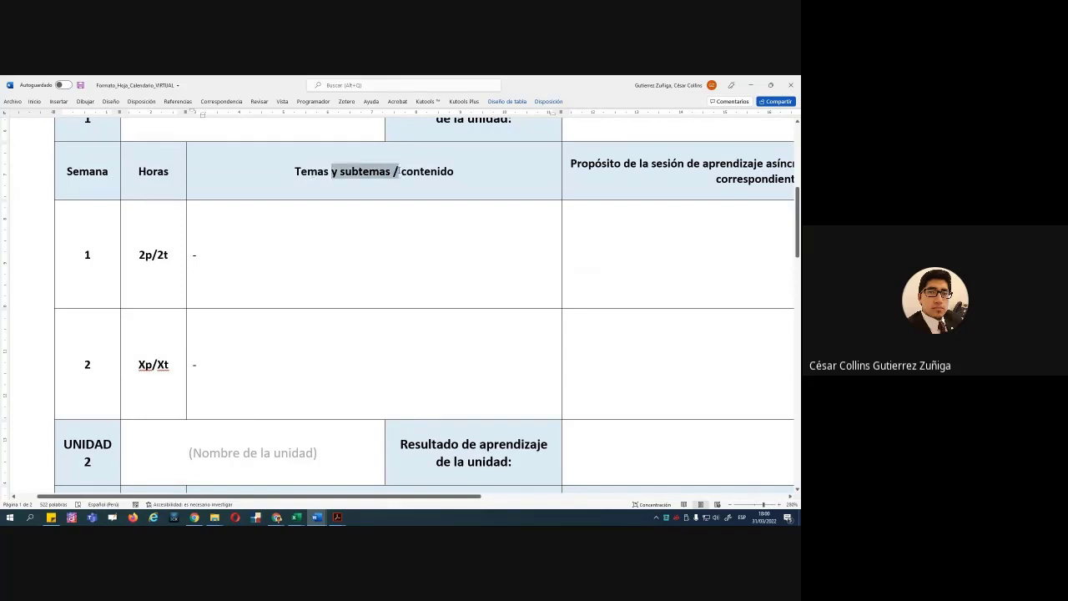
left_click_drag(294, 171, 454, 171)
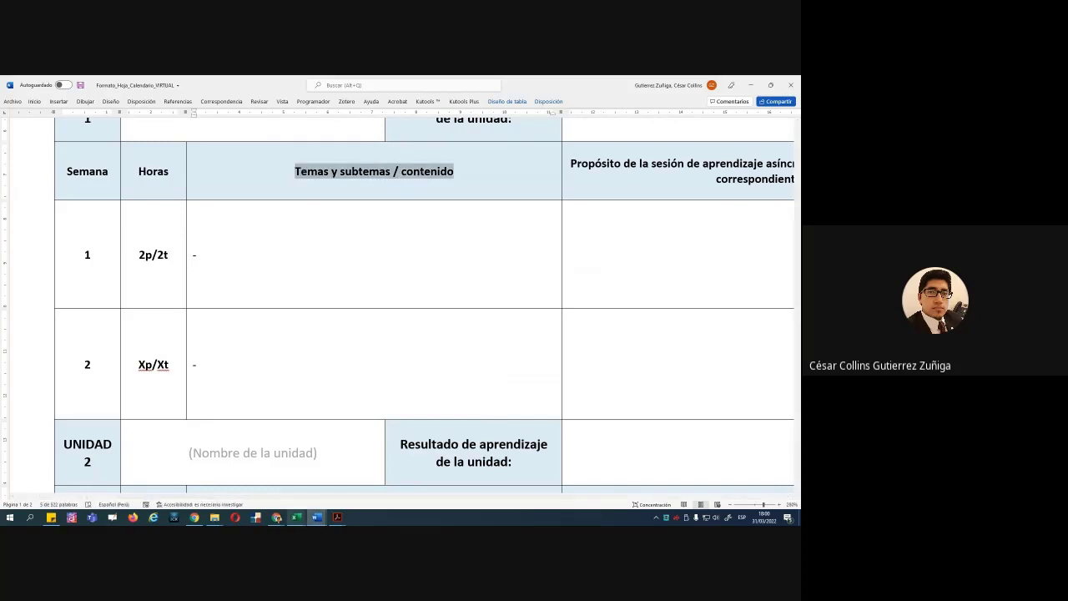
Switch to the Gestión Aduanera y Cambiaria syllabus and highlight the Ejes temáticos of Unidad 1 under Organización de los aprendizajes
mouse_move(338, 517)
left_click(371, 480)
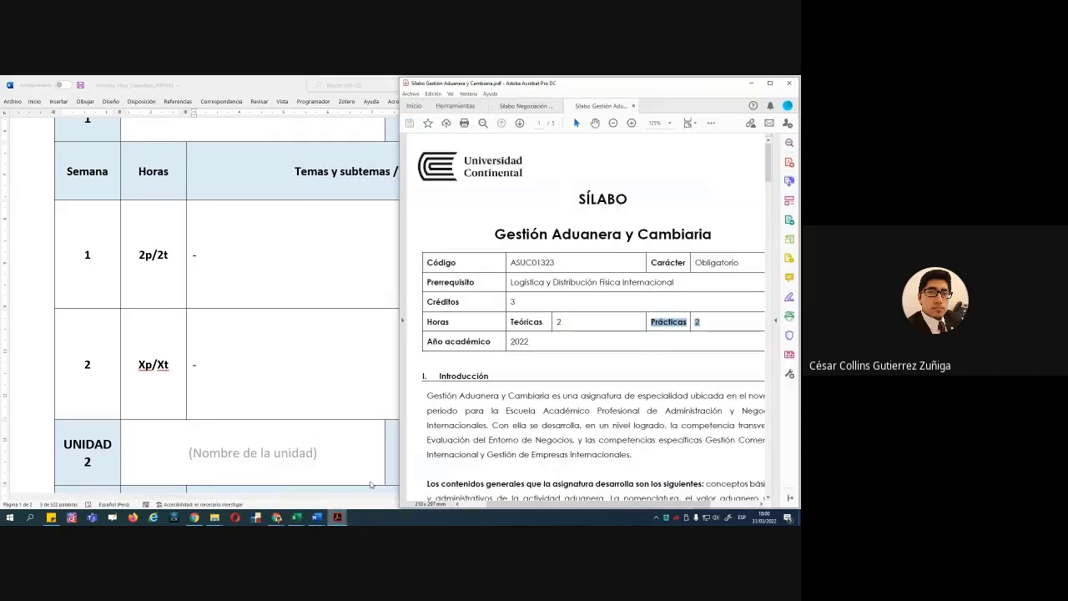
scroll(545, 328, "down", 4)
scroll(545, 328, "down", 6)
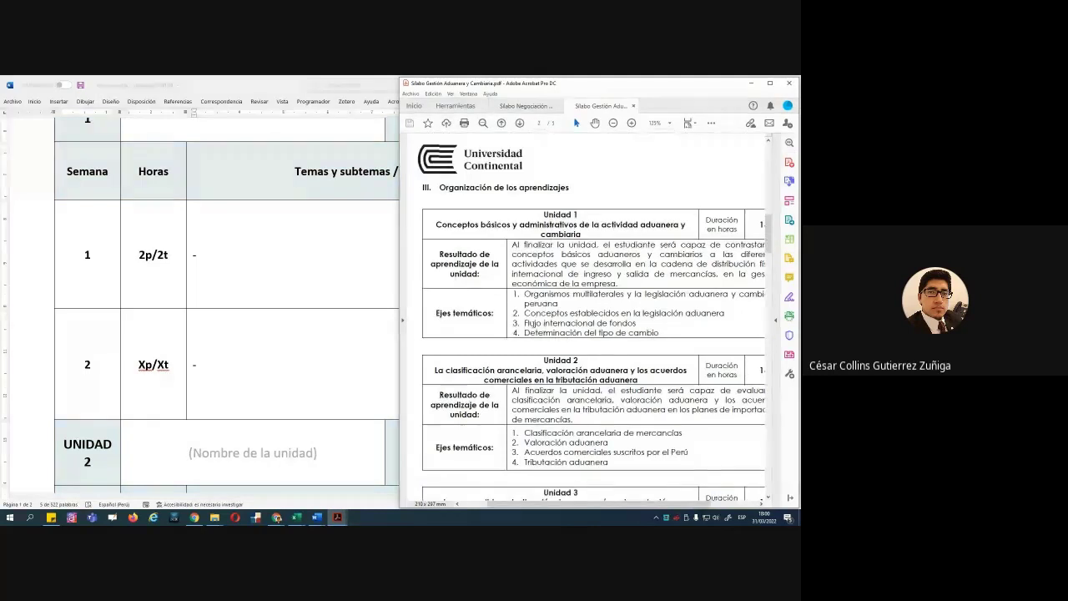
left_click_drag(518, 274, 658, 314)
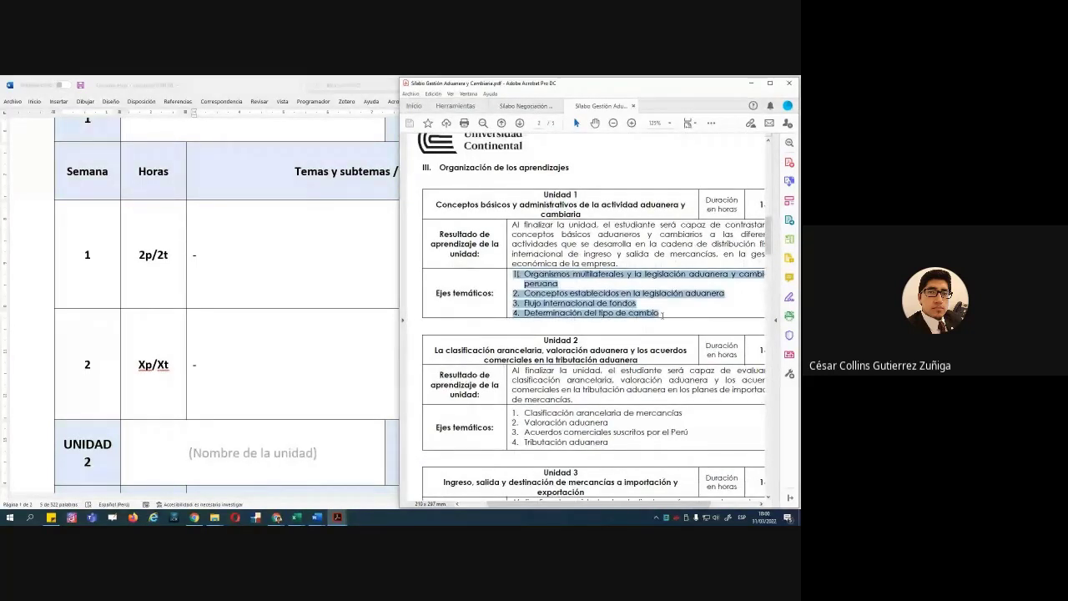
Return to the virtual calendar sheet and highlight the Propósito de la sesión de aprendizaje asíncronas heading of Unidad 1
key("alt+Tab")
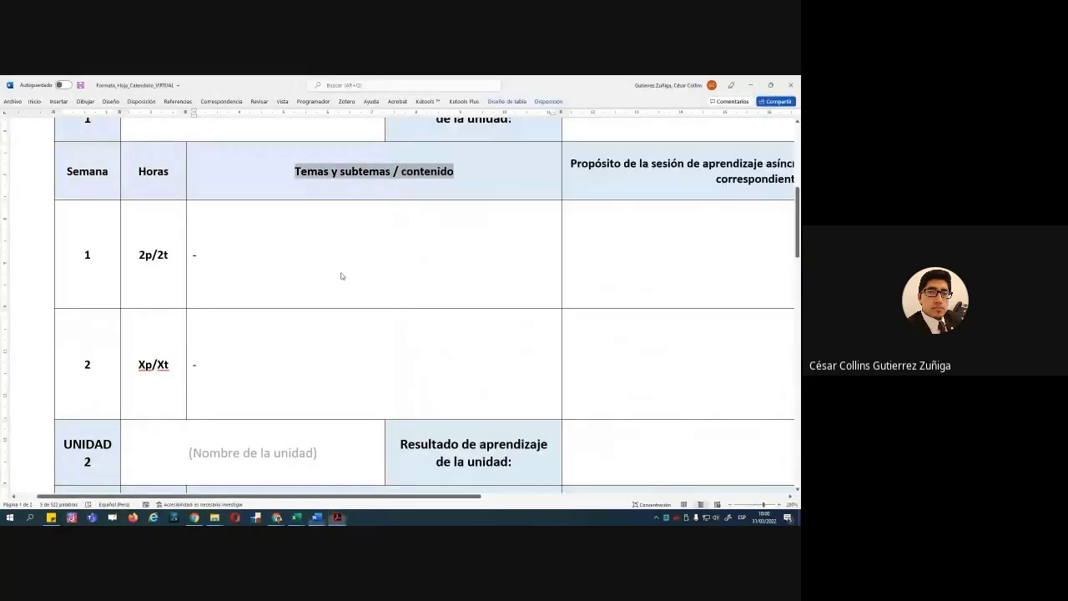
scroll(591, 236, "down", 5)
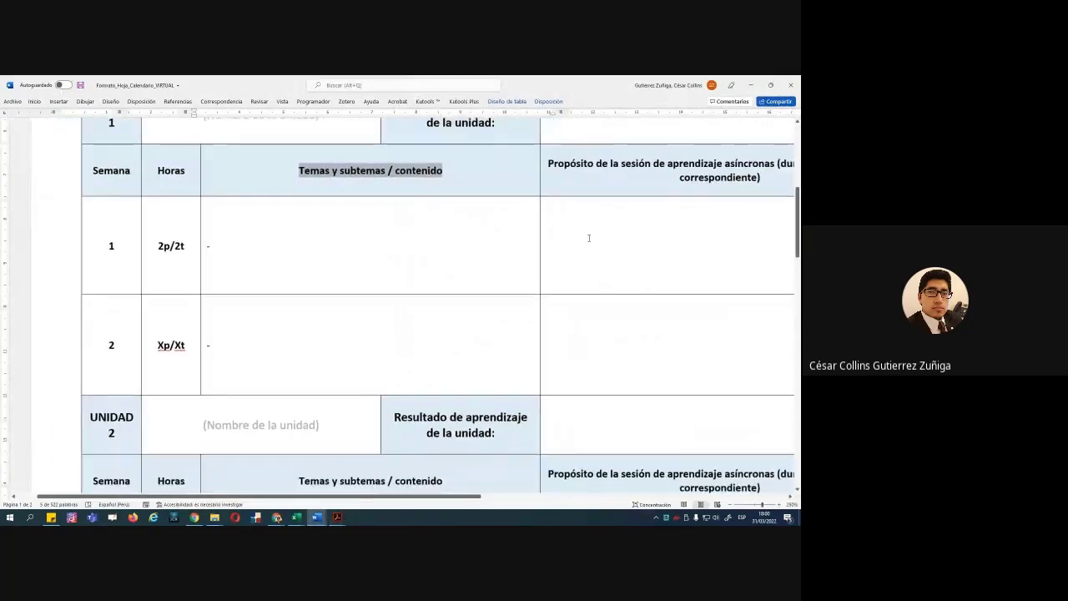
scroll(589, 238, "down", 1)
key("Tab")
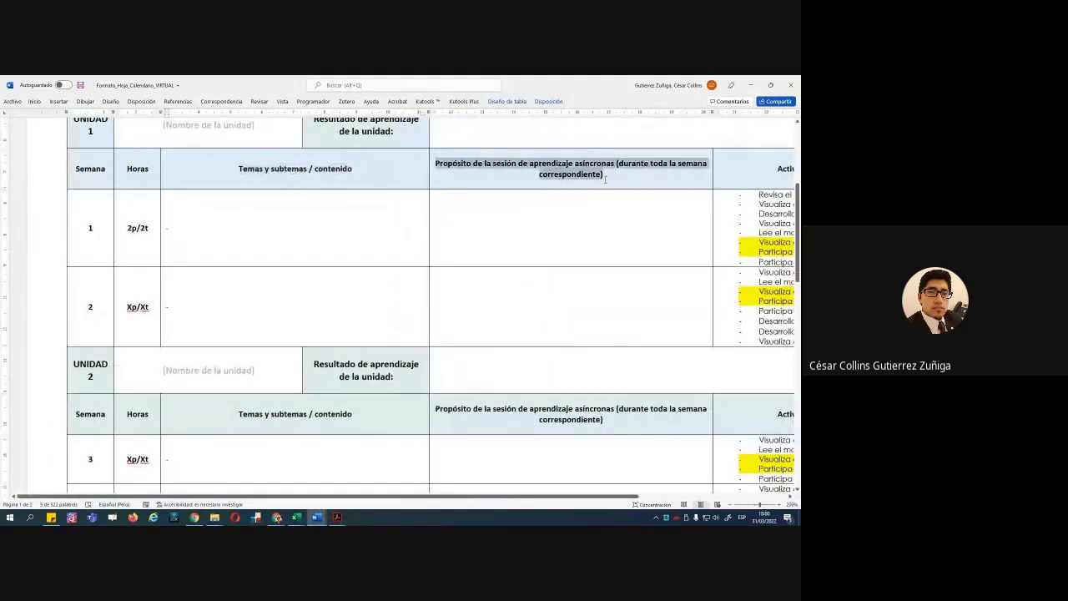
Examine the Actividades de aprendizaje lists for weeks 1 and 2 of Unidad 1, highlighting both cells
left_click_drag(414, 498, 598, 498)
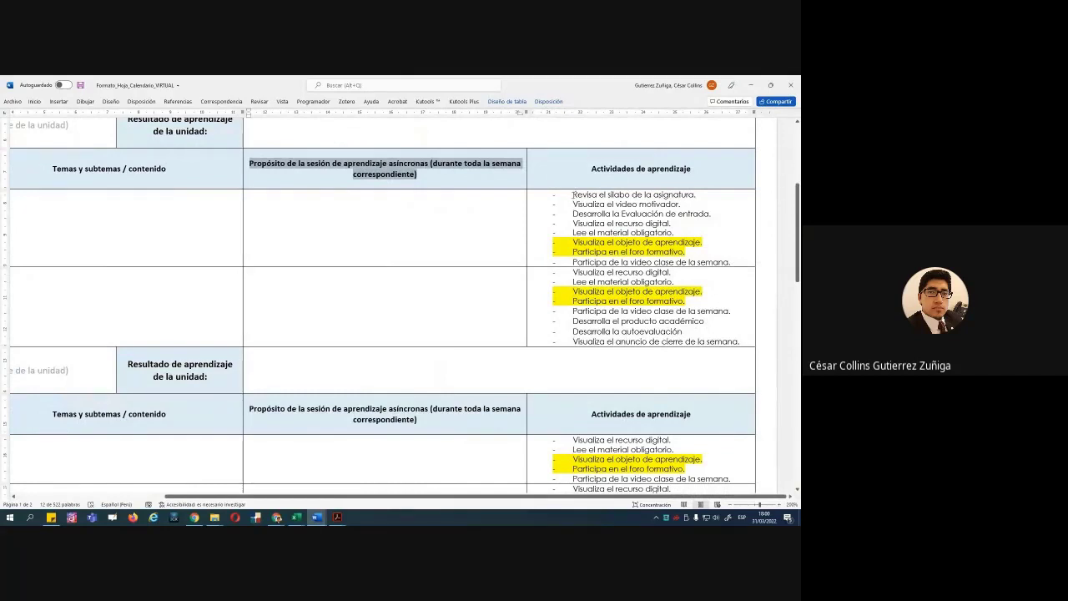
left_click_drag(573, 194, 681, 325)
left_click(681, 322)
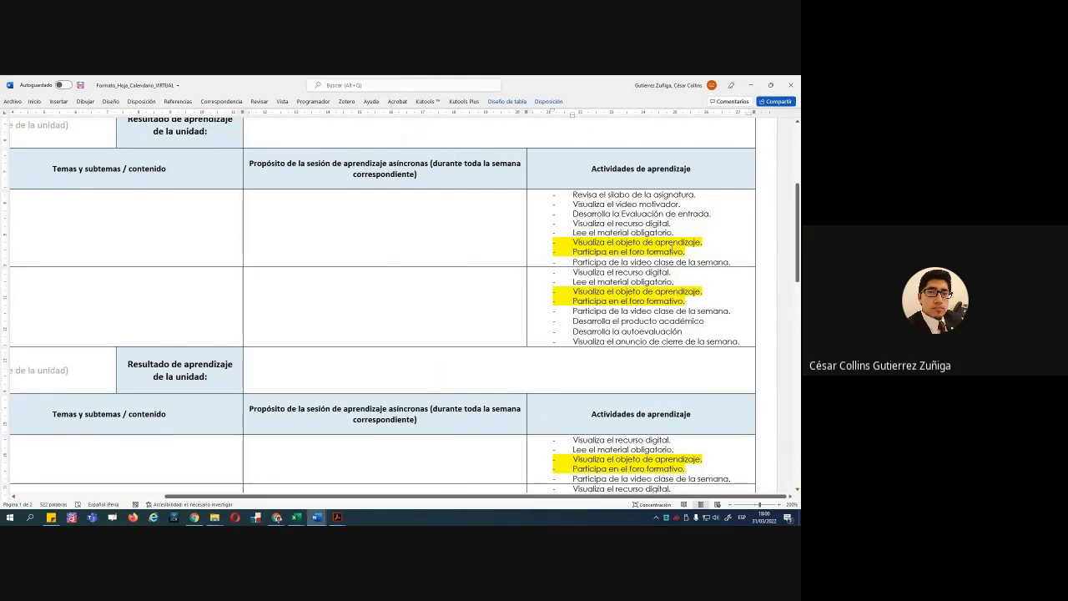
left_click_drag(672, 247, 652, 326)
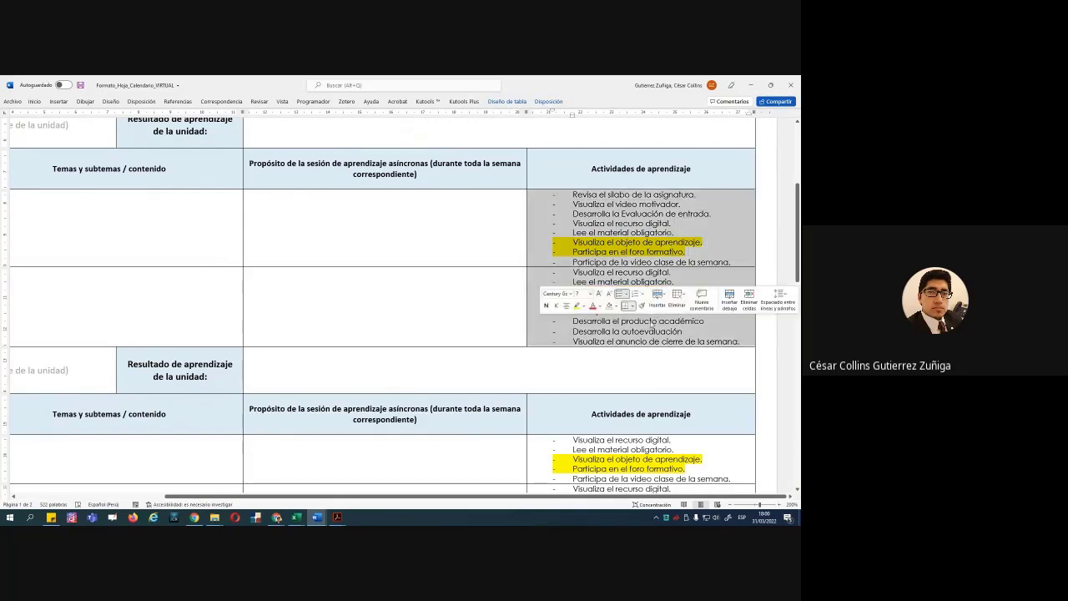
left_click(603, 233)
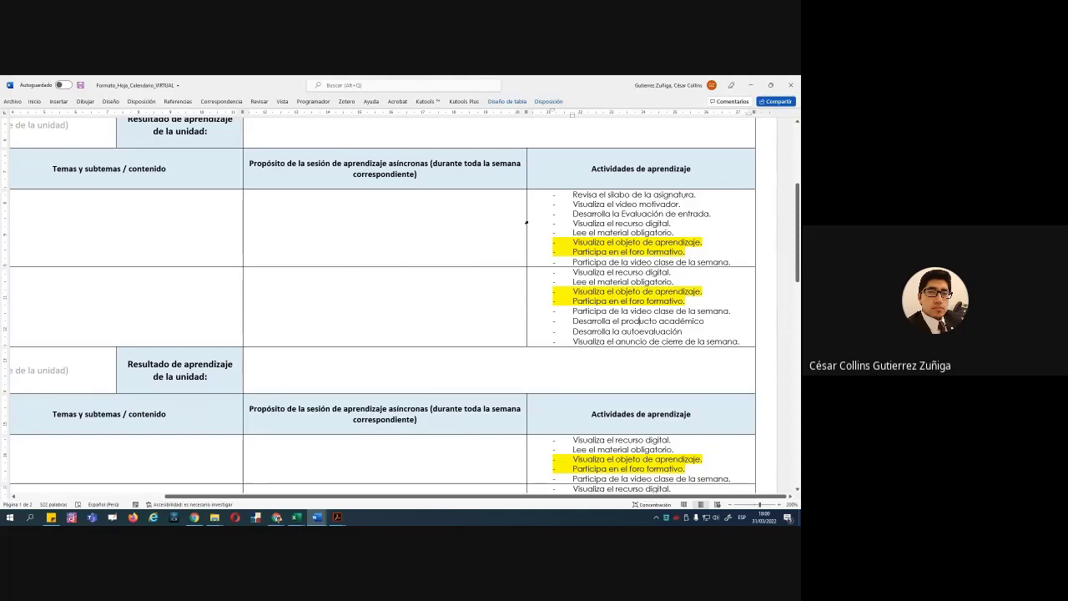
Read through the week 1 learning activities one by one, from Revisa el sílabo de la asignatura to Visualiza el objeto de aprendizaje
left_click_drag(573, 194, 695, 195)
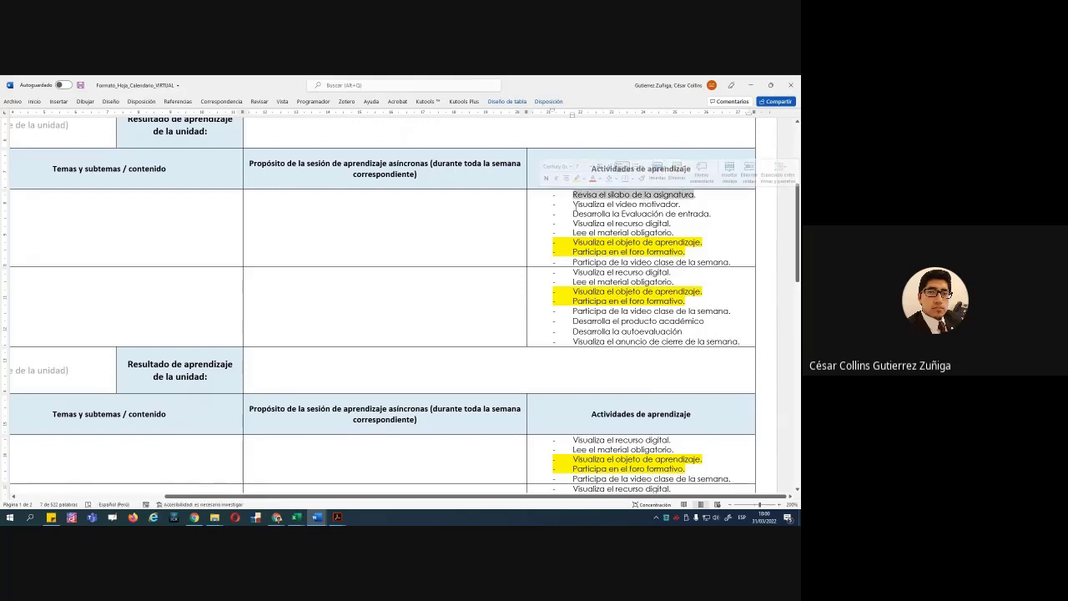
left_click_drag(574, 205, 681, 209)
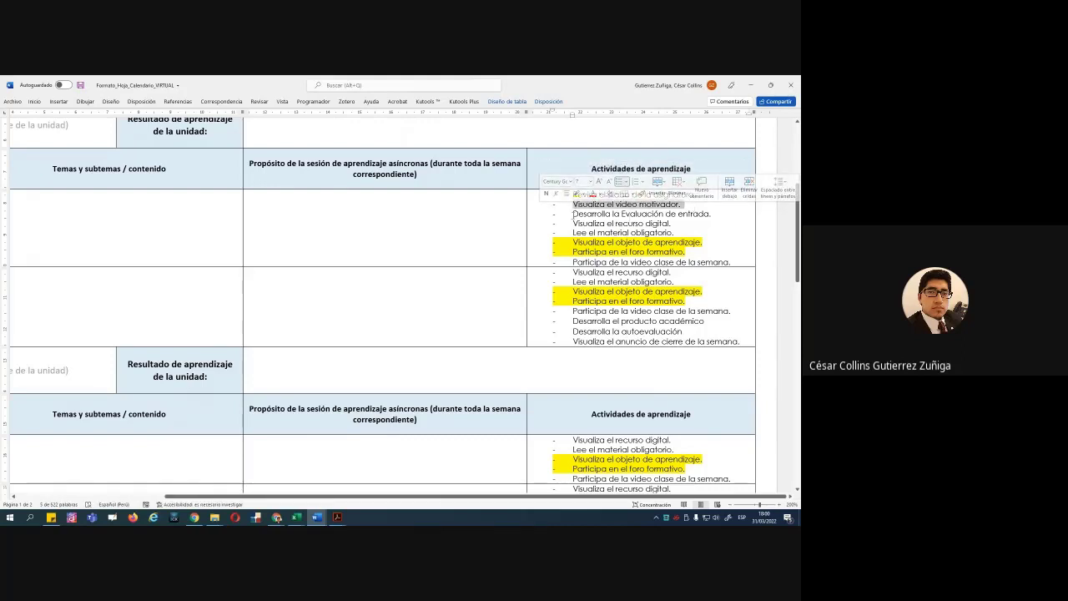
left_click_drag(572, 214, 706, 221)
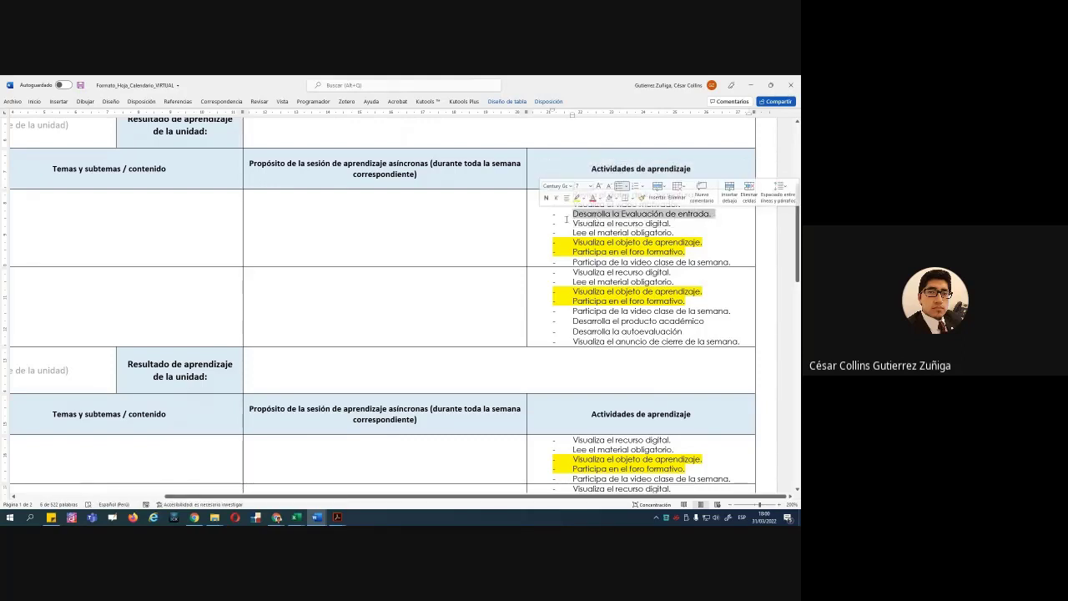
left_click_drag(572, 224, 680, 224)
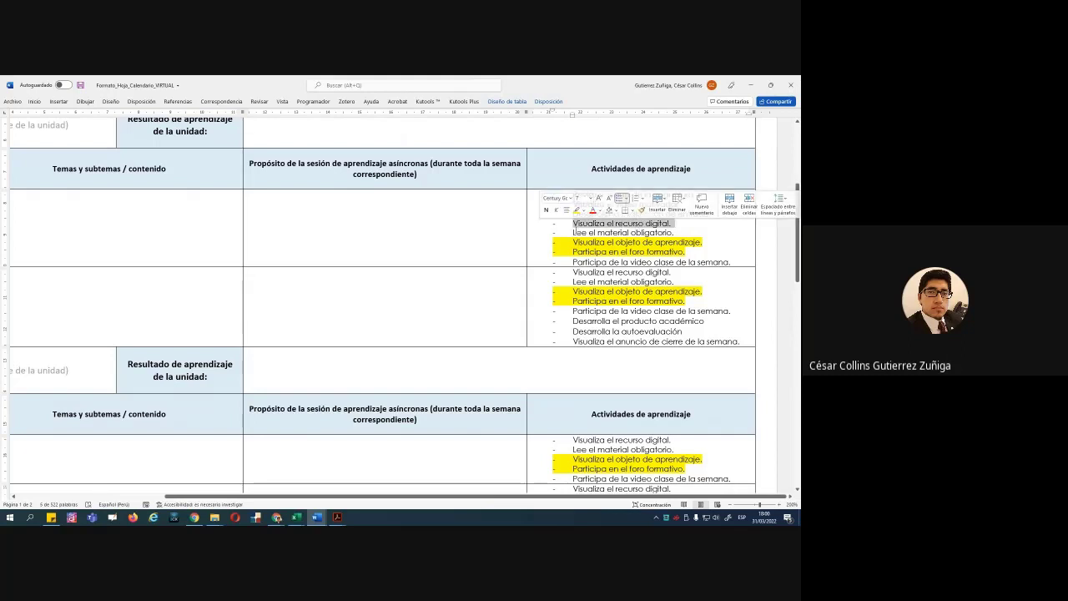
left_click_drag(573, 233, 673, 233)
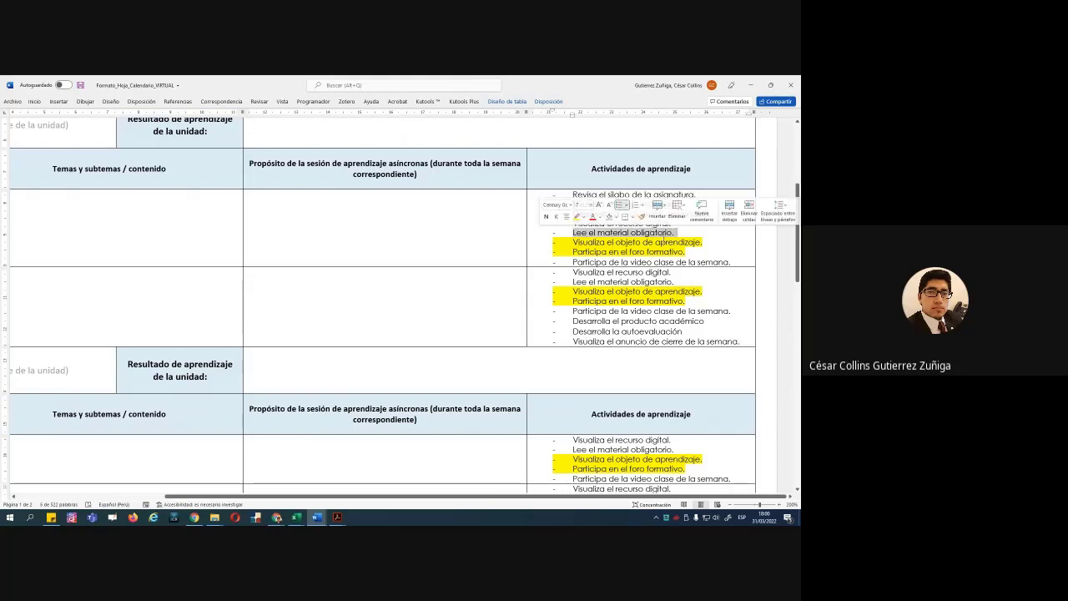
left_click_drag(573, 242, 703, 242)
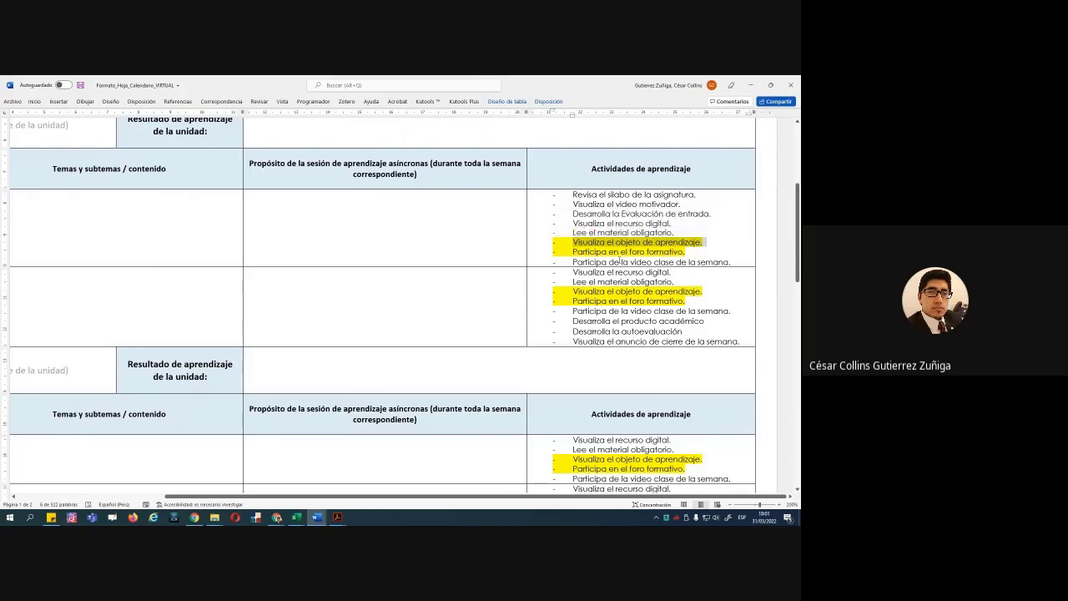
Compare the week 1 and 2 learning activities with those of the following units in the calendar sheet
left_click_drag(635, 234, 599, 326)
scroll(599, 325, "down", 2)
scroll(600, 325, "down", 3)
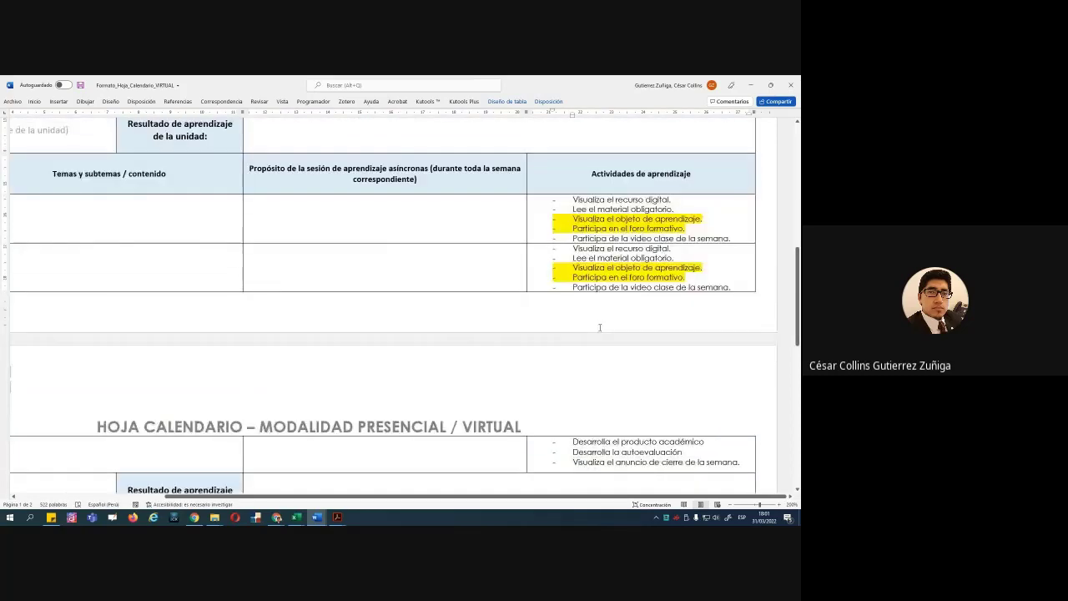
scroll(600, 326, "up", 3)
scroll(600, 327, "up", 2)
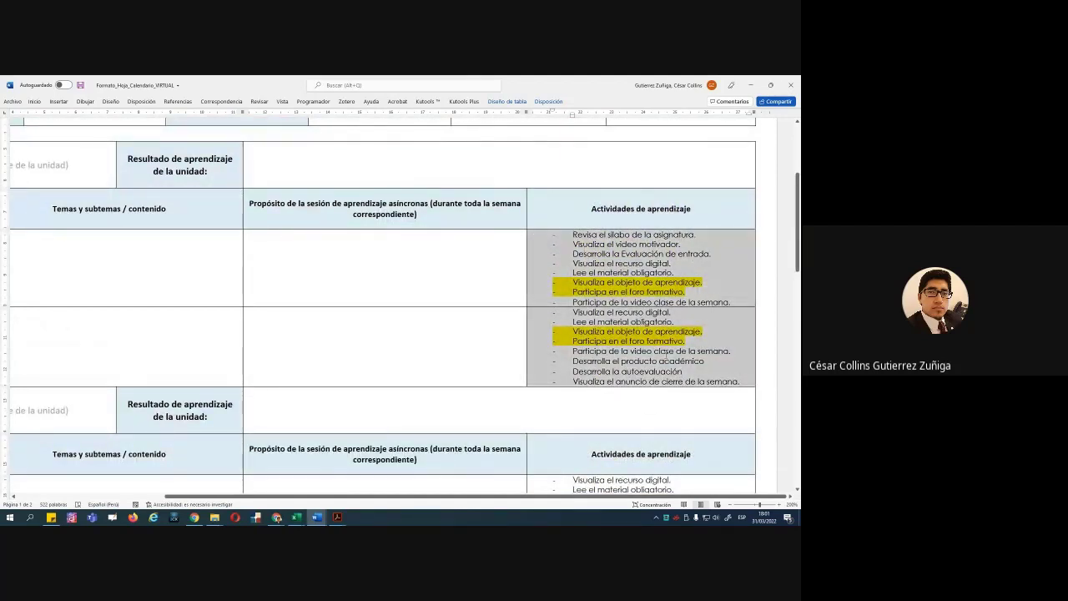
mouse_move(598, 322)
scroll(379, 307, "down", 4, "ctrl")
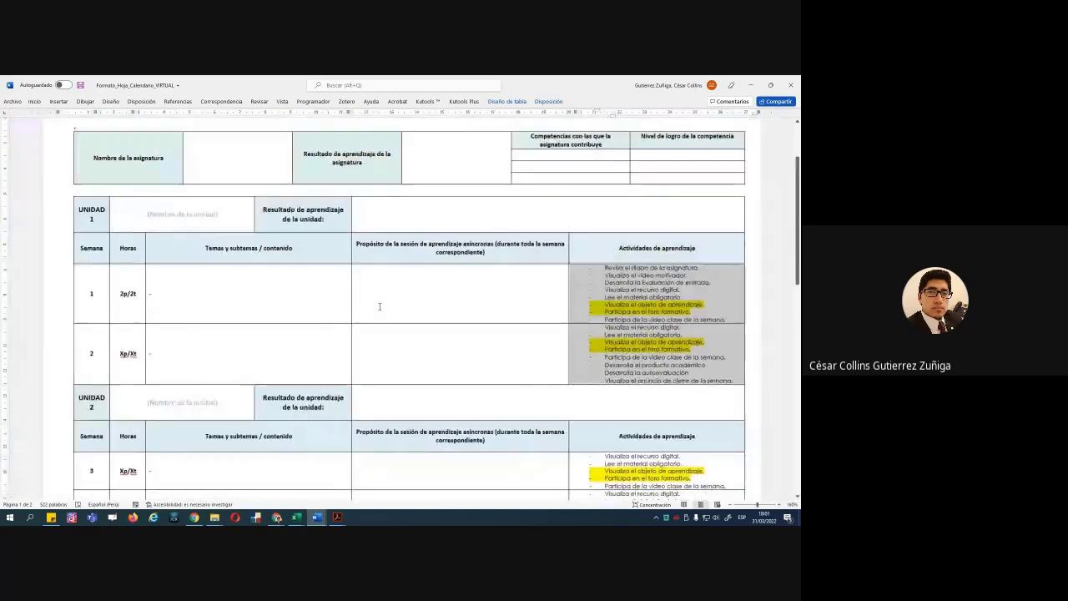
Highlight the Temas y subtemas and Propósito de la sesión columns of Unidad 1 in turn, examining weeks 1 and 2
left_click(337, 518)
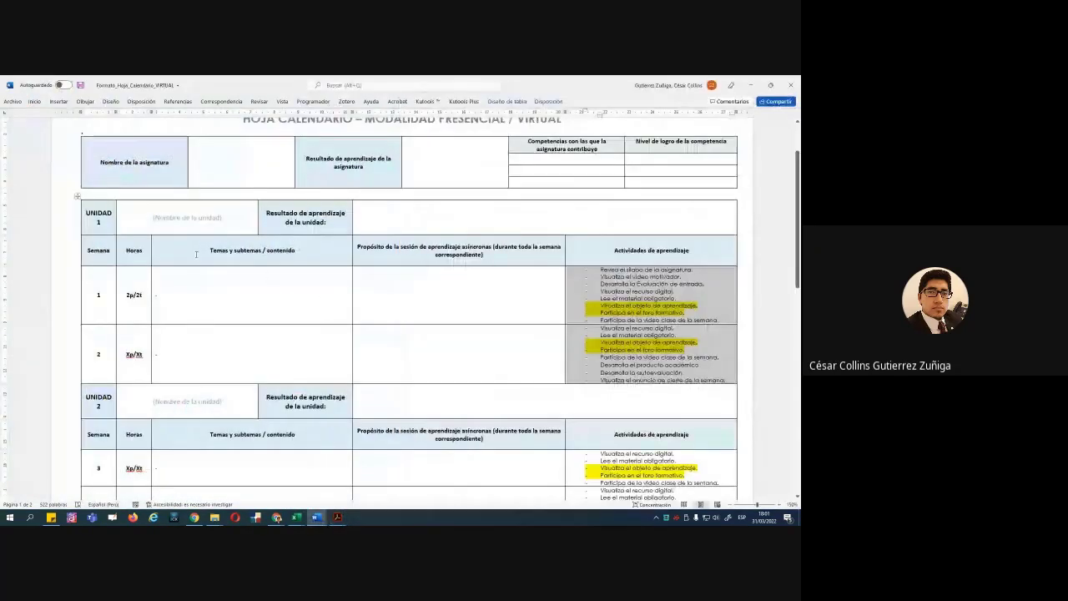
left_click_drag(196, 254, 245, 340)
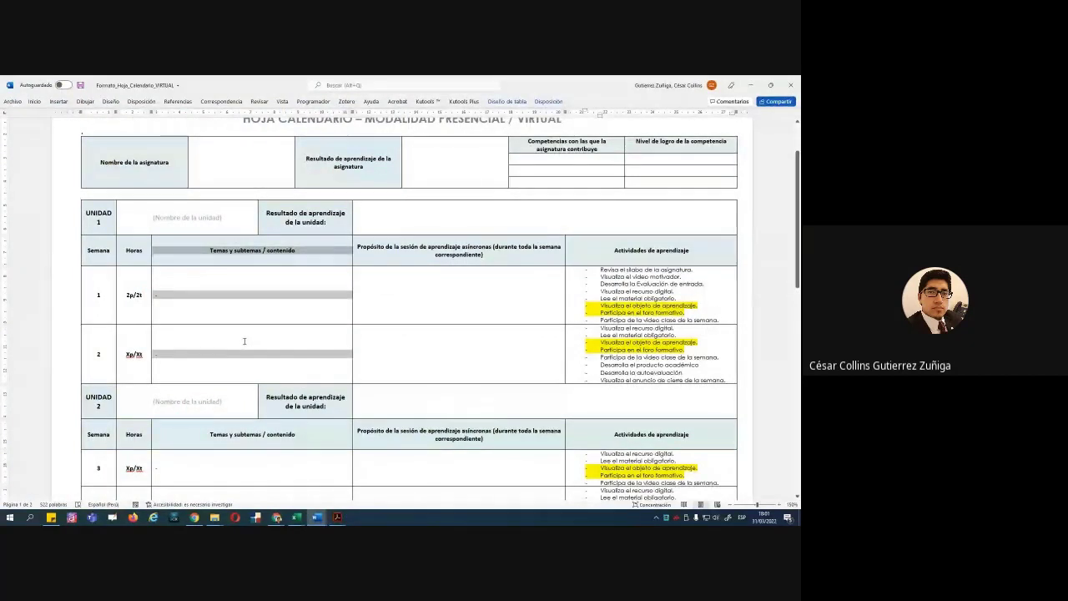
left_click_drag(399, 255, 410, 339)
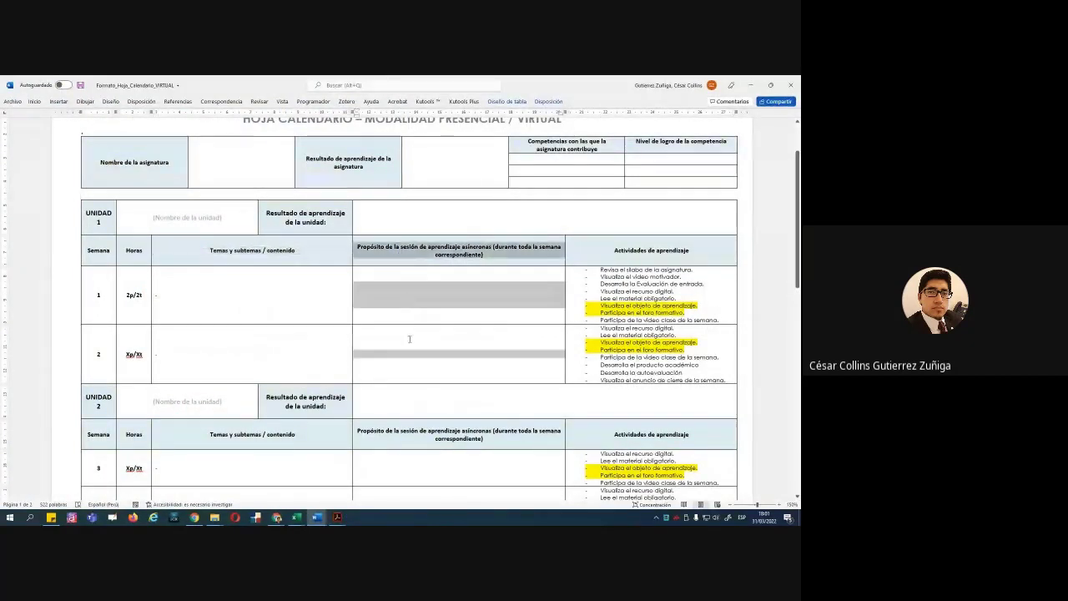
left_click(398, 291)
Switch to the GUIADE~1 document and examine the Inicio, Desarrollo and Cierre activities of the synchronous session
mouse_move(338, 517)
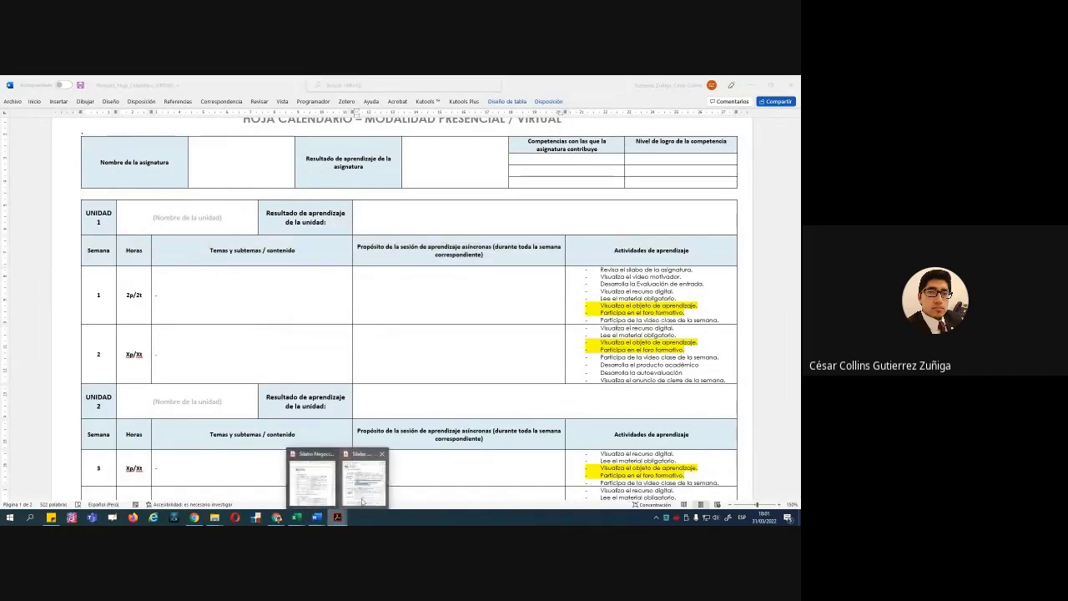
left_click(362, 499)
left_click(362, 499)
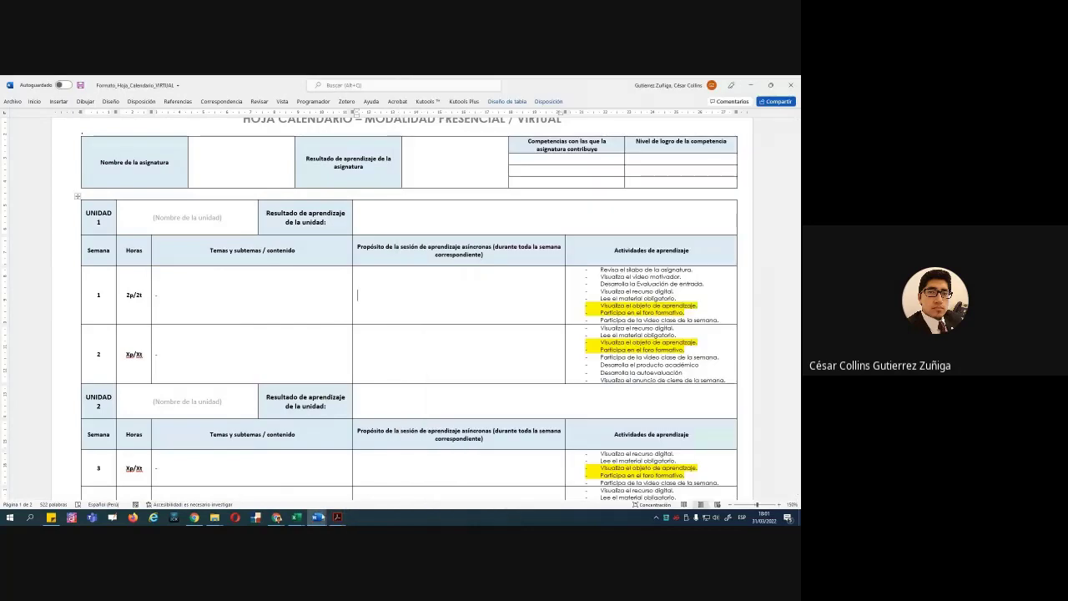
mouse_move(317, 518)
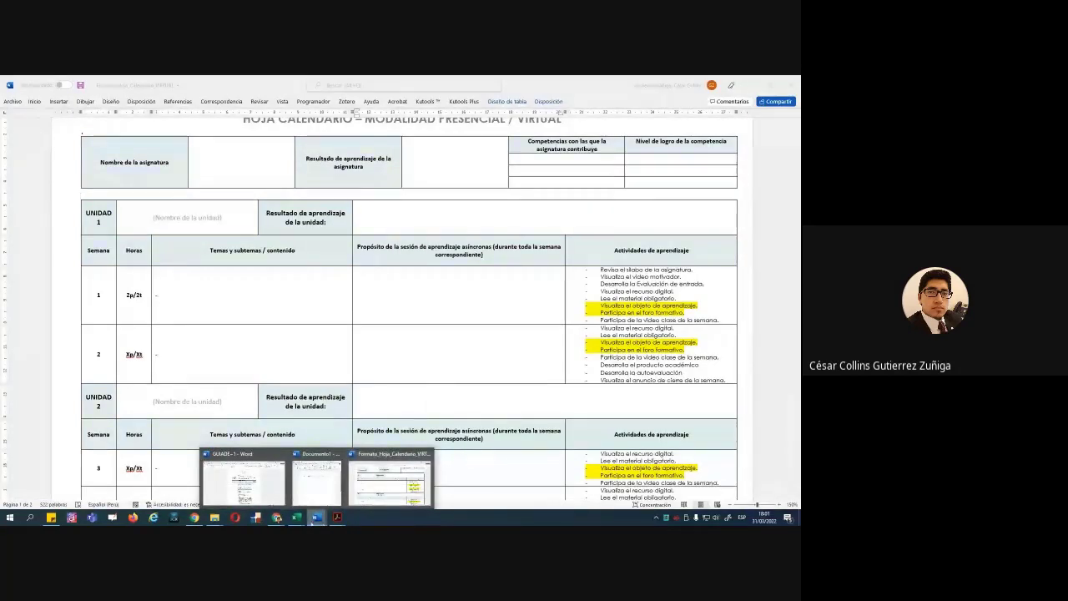
left_click(243, 480)
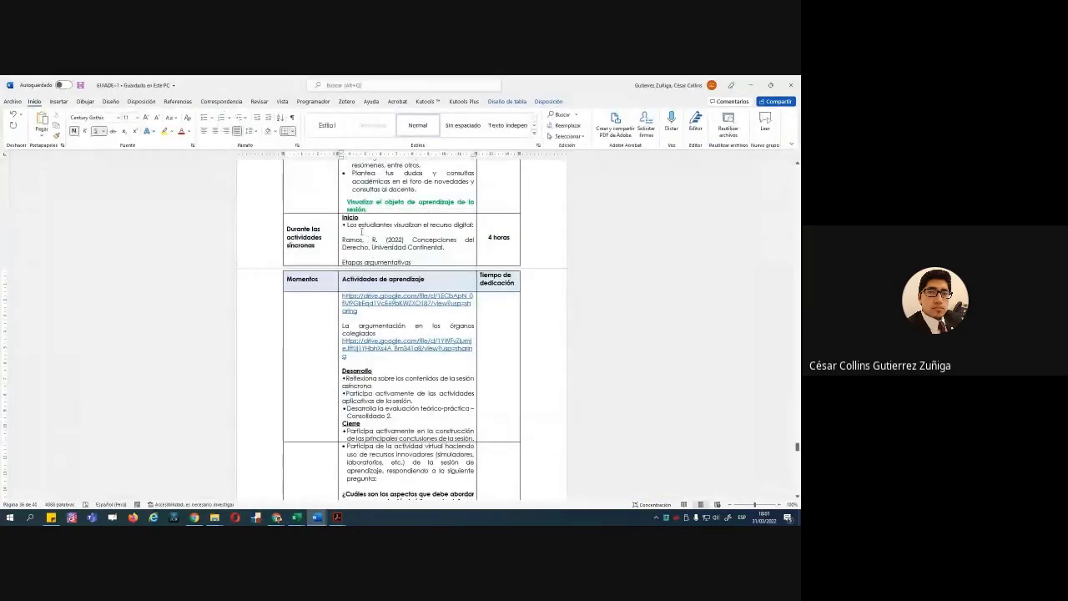
left_click_drag(362, 232, 476, 421)
Return to the virtual calendar sheet and highlight the week 1 and 2 topic and purpose cells of Unidad 1 together
key("alt+Tab")
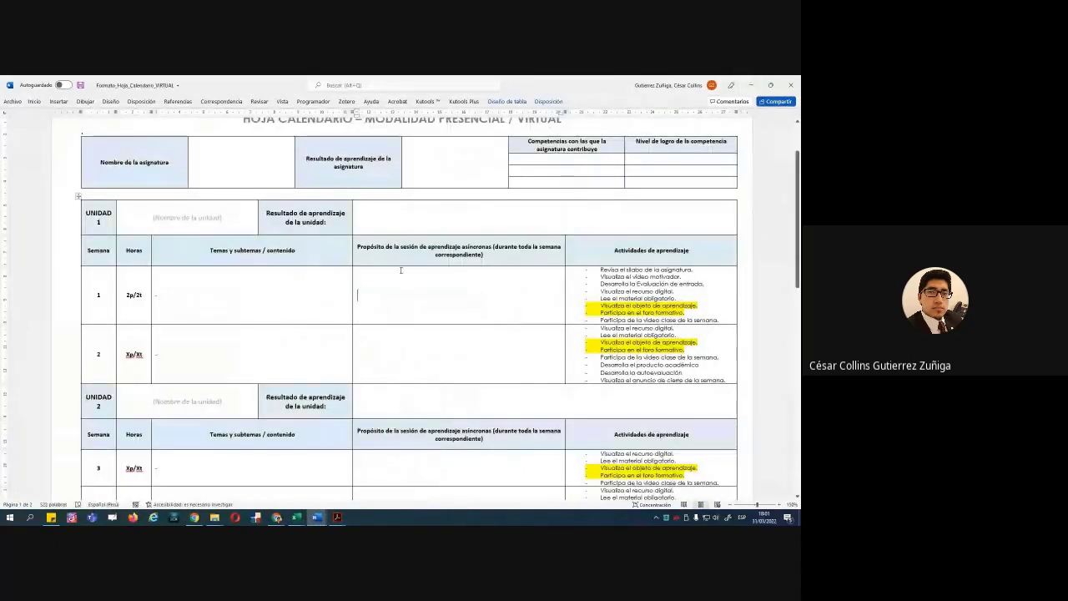
left_click_drag(296, 275, 394, 332)
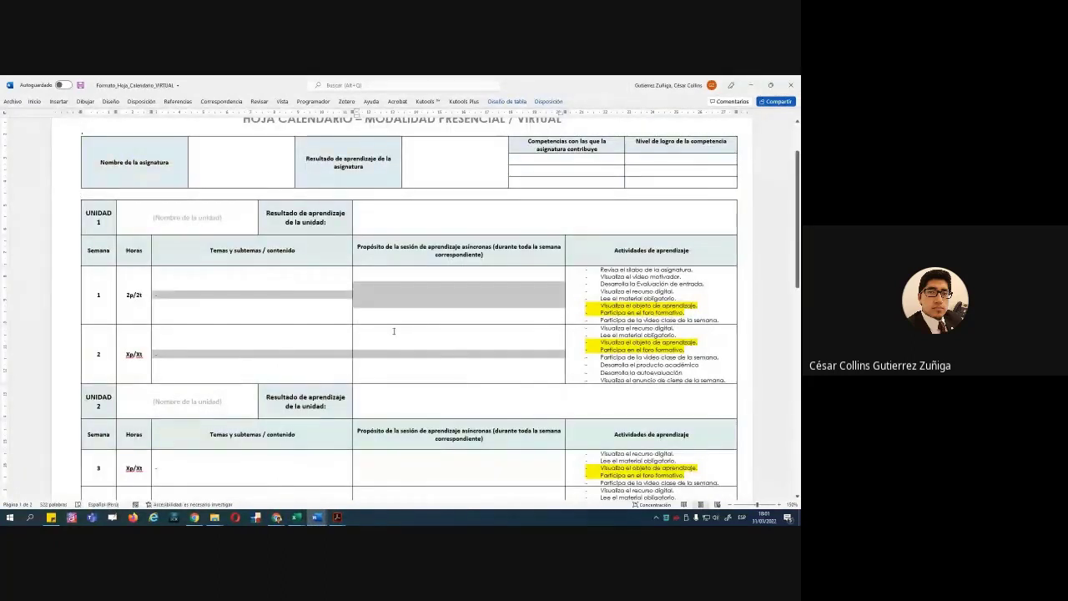
left_click(393, 308)
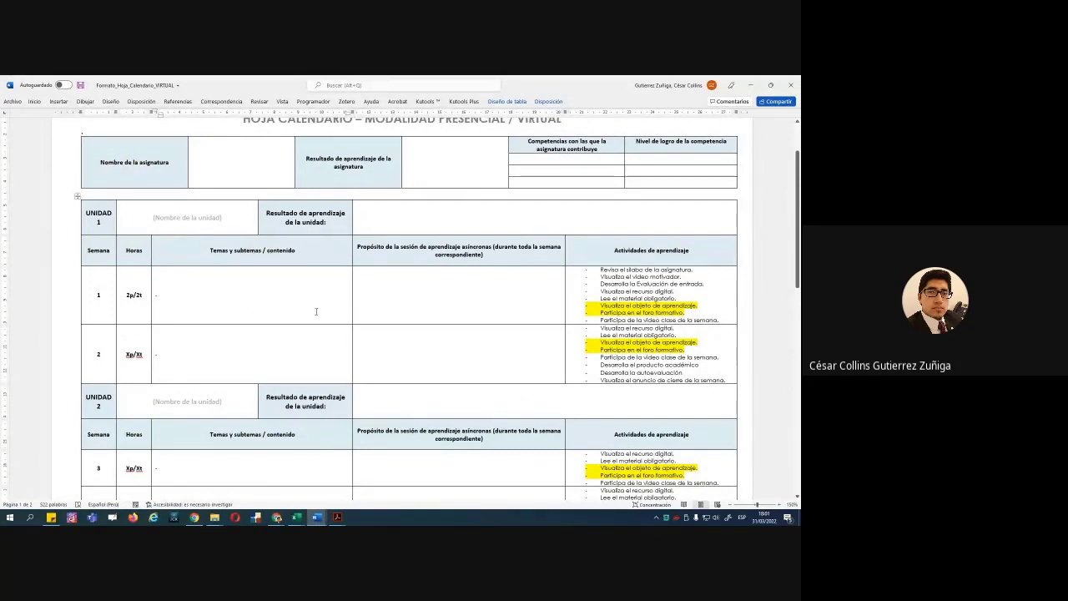
Highlight the Temas y subtemas column of Unidad 1 for weeks 1 and 2 and compare it with the session purpose column
left_click(337, 518)
left_click(311, 477)
left_click(217, 283)
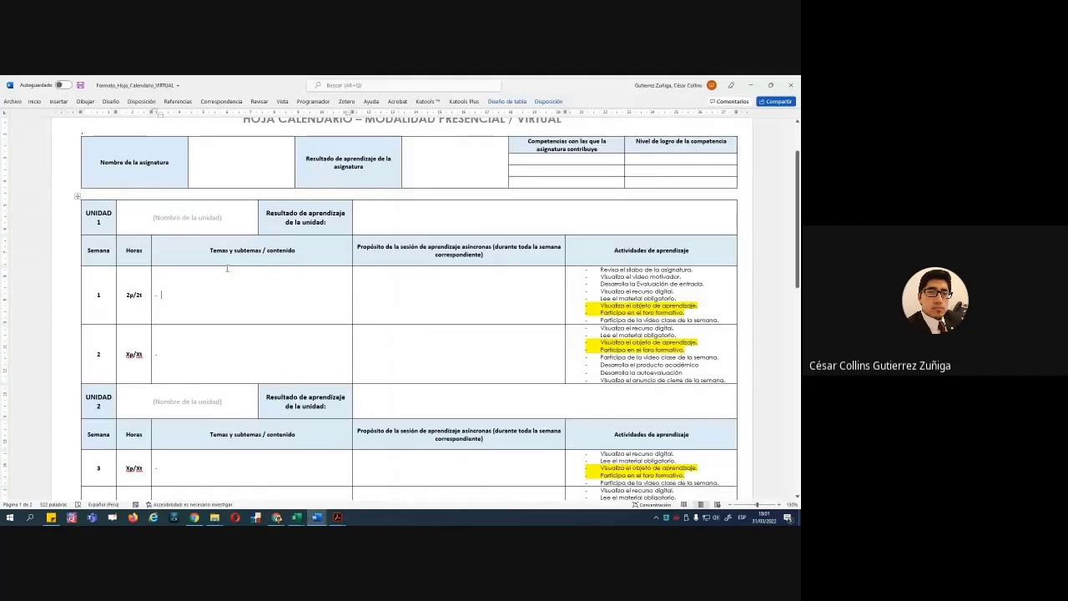
left_click_drag(217, 283, 250, 354)
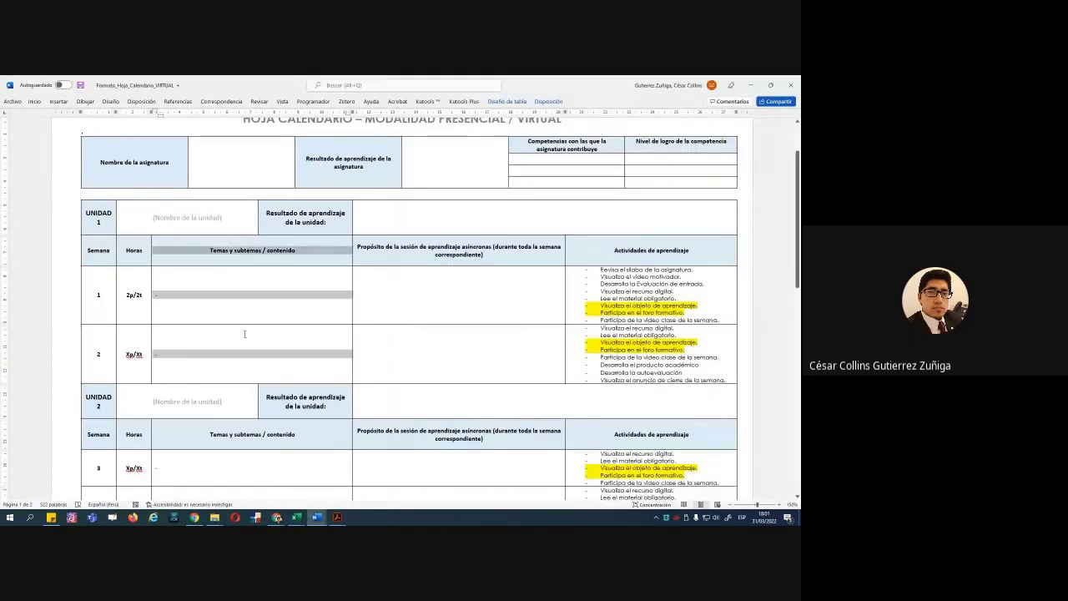
left_click(417, 283)
left_click_drag(418, 283, 418, 355)
left_click_drag(250, 292, 256, 336)
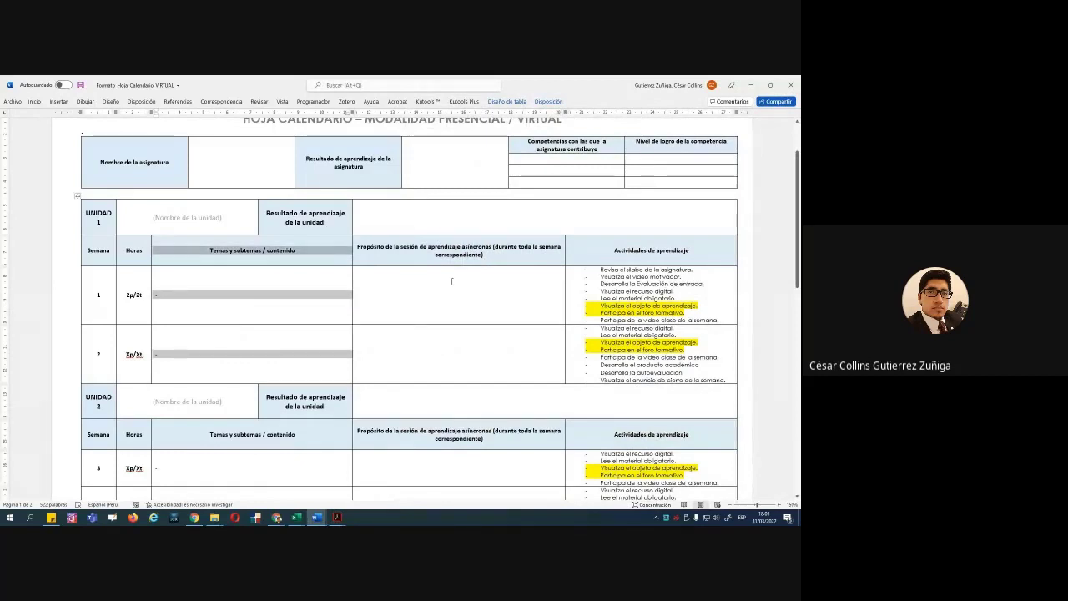
Review the topic, purpose and activity columns of Unidad 1 through Unidad 4 in the virtual calendar sheet
scroll(452, 282, "up", 1)
scroll(450, 285, "down", 2)
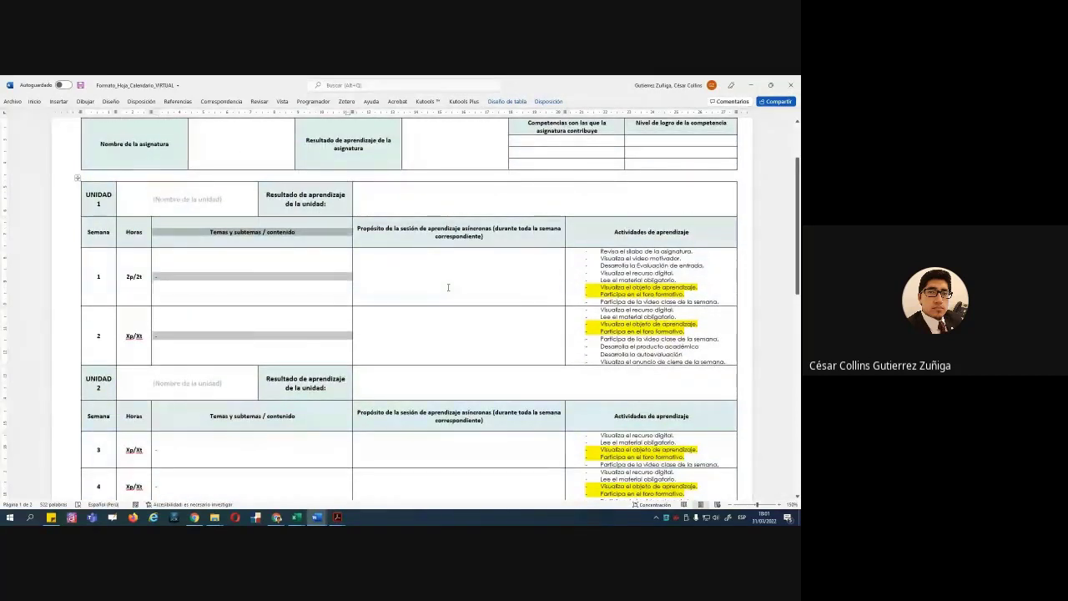
scroll(449, 287, "down", 1)
scroll(451, 289, "up", 1)
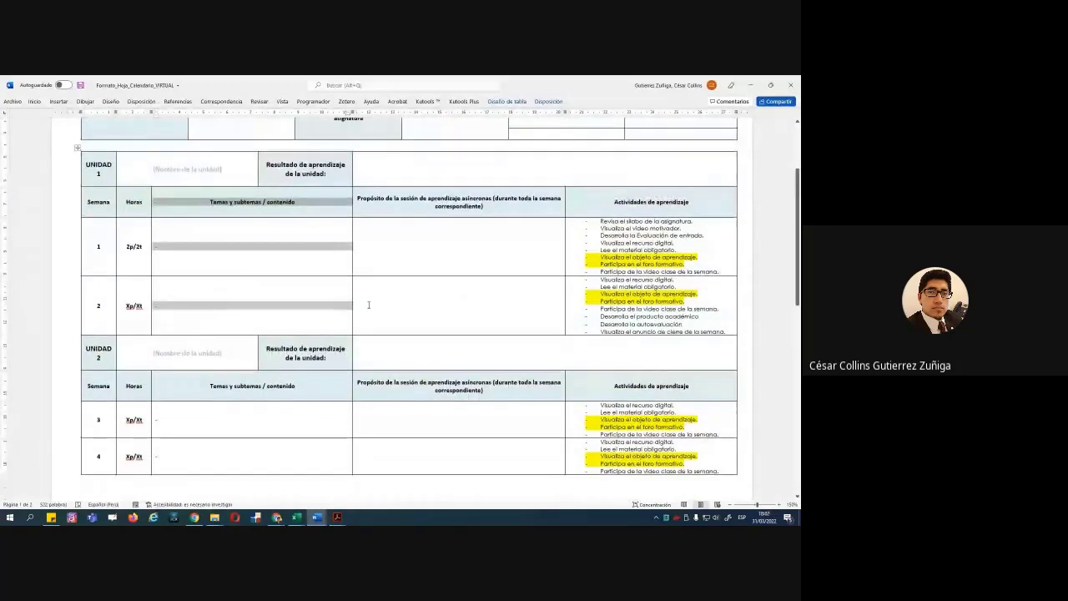
scroll(465, 293, "down", 8)
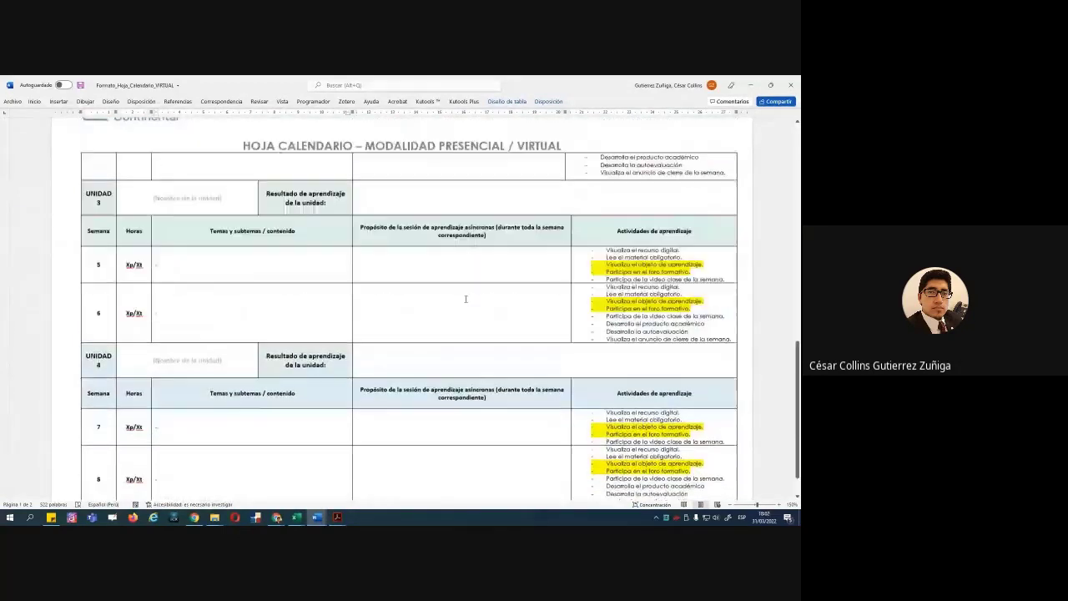
scroll(465, 297, "up", 10)
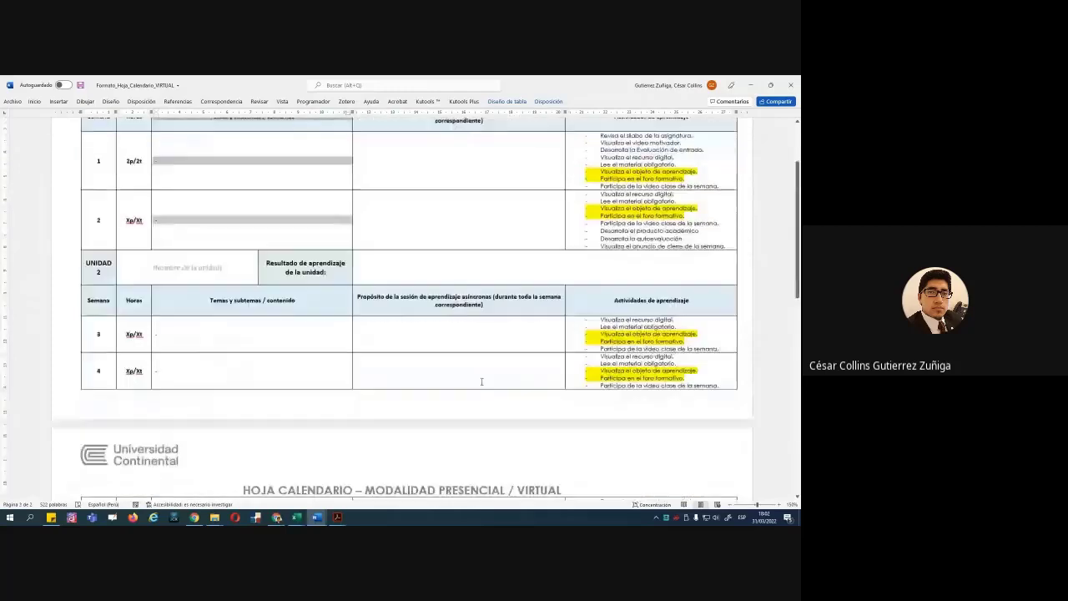
scroll(481, 382, "up", 1)
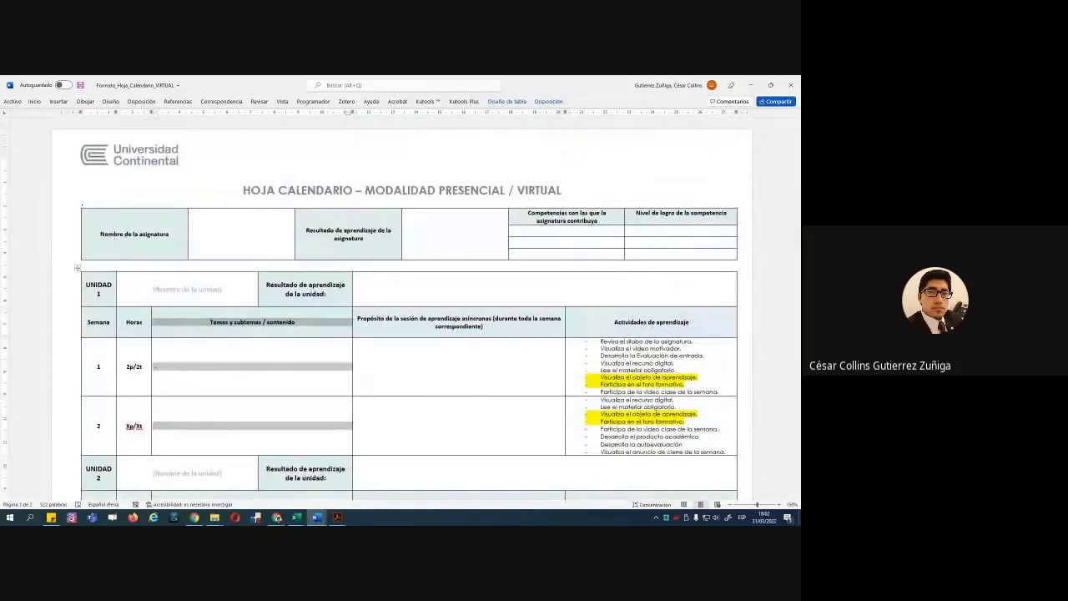
Switch to the Ingenieria planes 2018 competencias-criterios workbook and frame the general, transversal and specific competency headings on the Ing. de Minas sheet
key("alt+Tab")
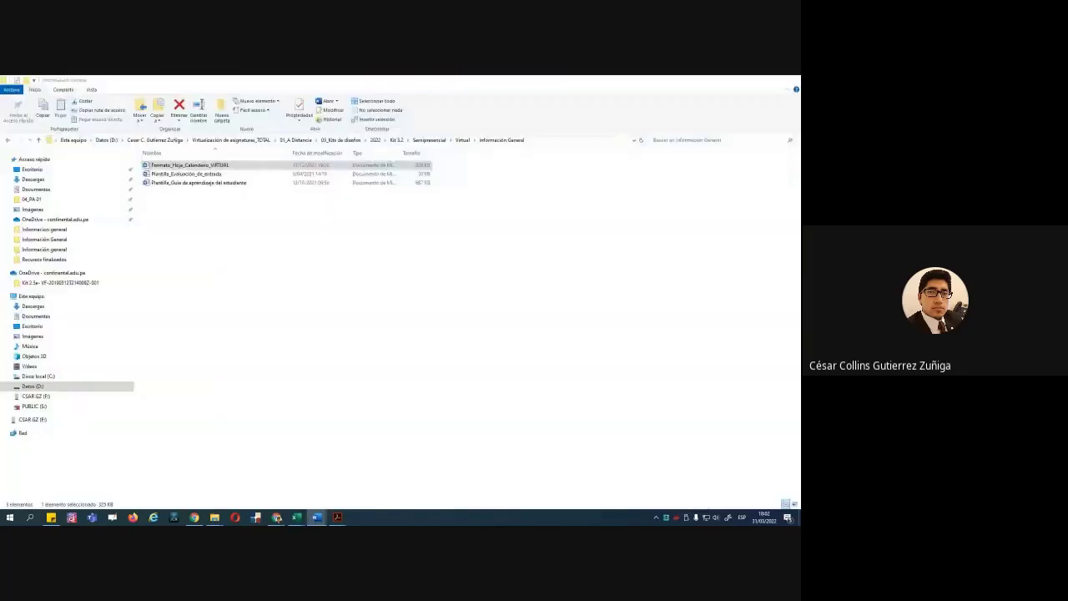
key("Return")
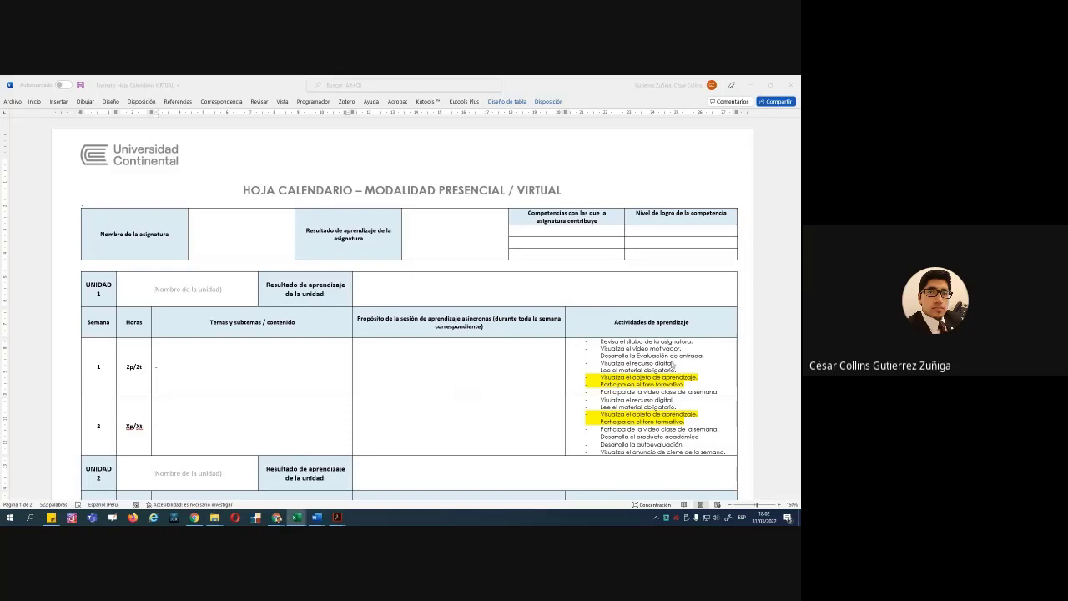
left_click(296, 518)
scroll(367, 351, "up", 3)
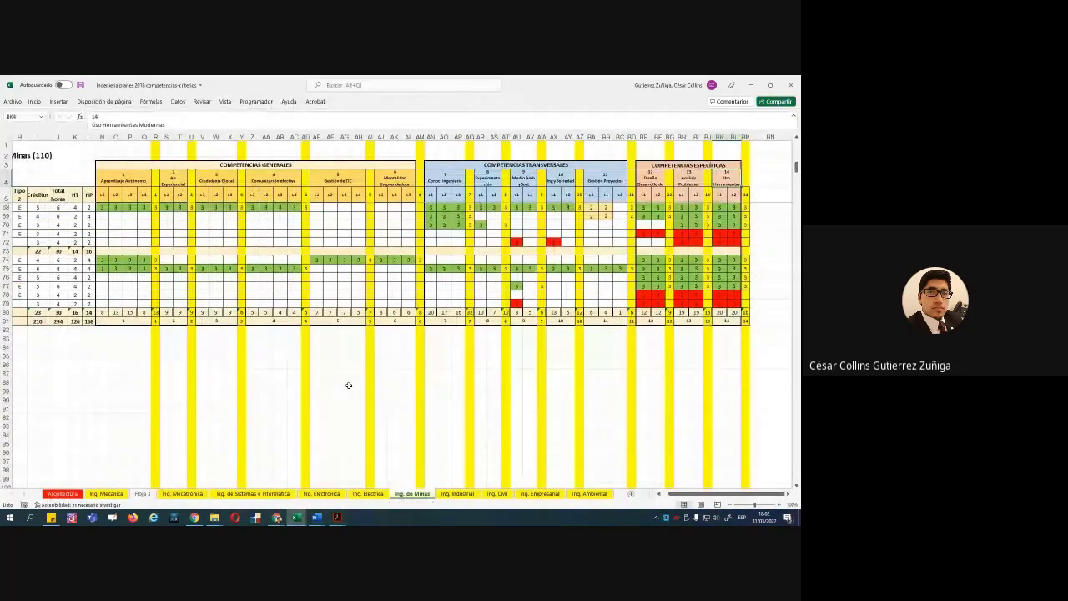
scroll(349, 386, "up", 12)
scroll(350, 394, "up", 6)
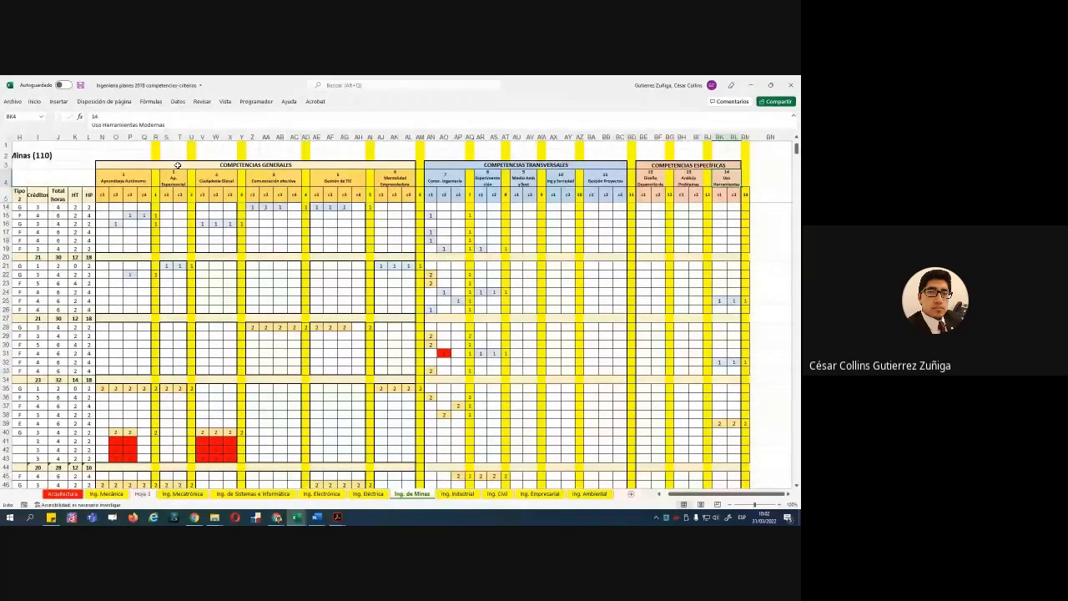
left_click_drag(197, 158, 354, 222)
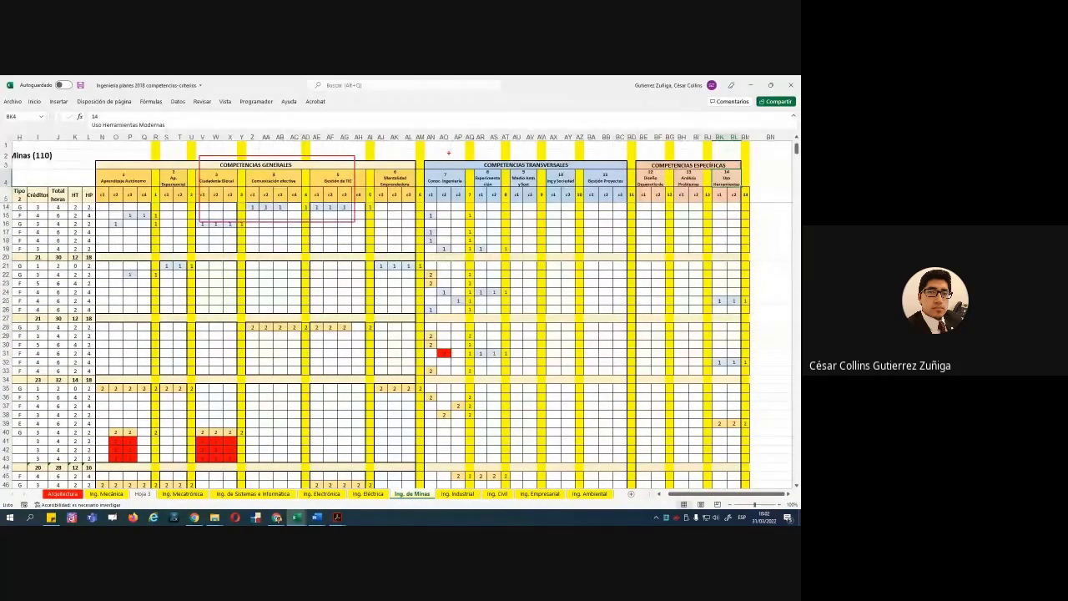
left_click_drag(449, 153, 604, 214)
left_click_drag(632, 145, 740, 213)
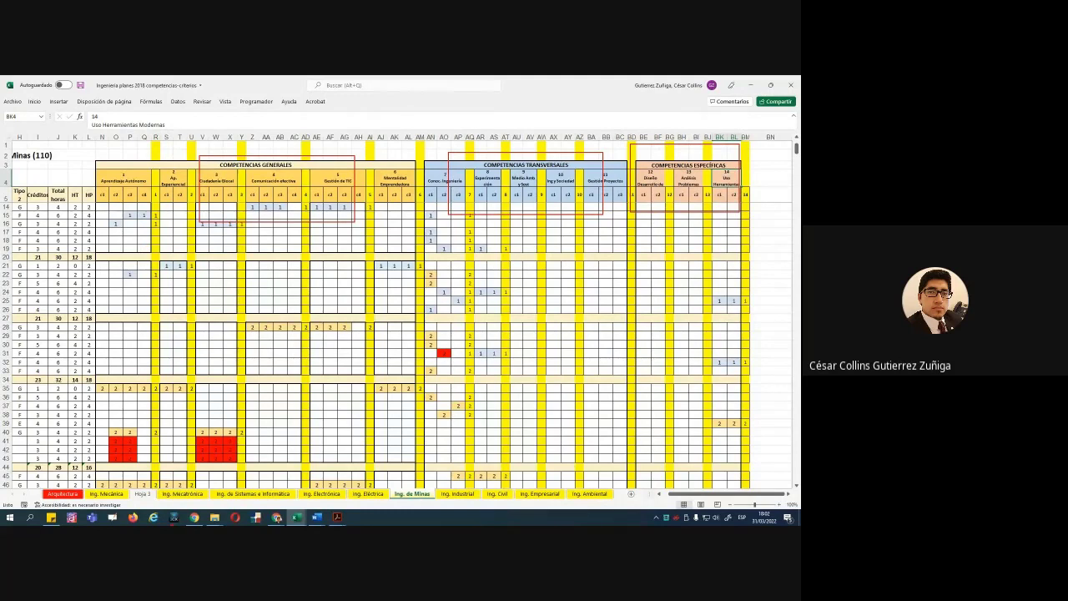
Point out the engineering programme sheets with drawn arrows and clear all the screen annotations
left_click_drag(95, 471, 154, 412)
left_click_drag(155, 483, 225, 429)
left_click_drag(225, 483, 288, 446)
left_click_drag(335, 491, 416, 444)
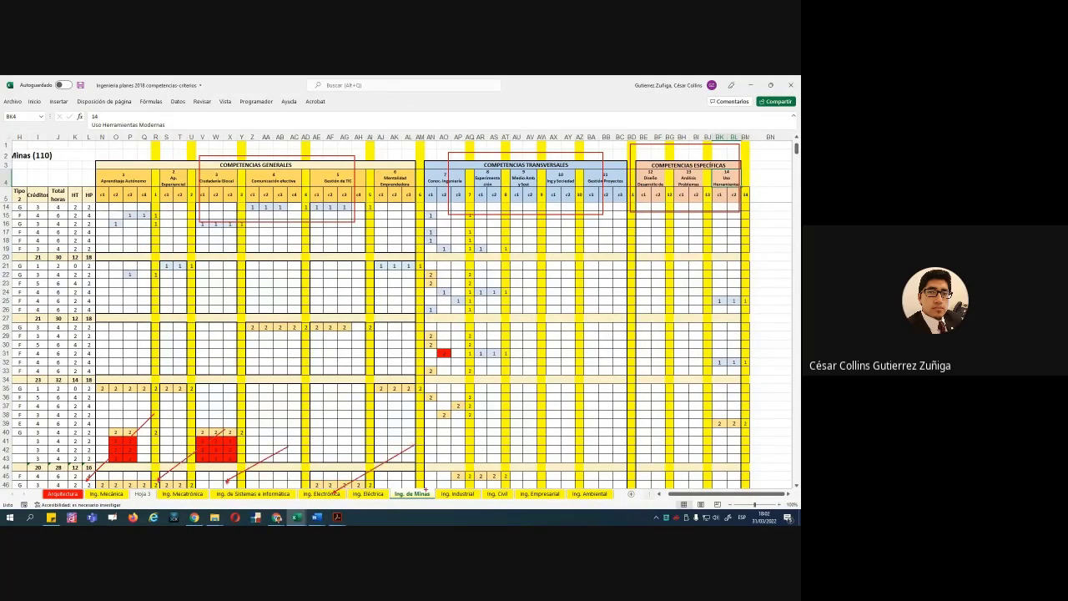
left_click_drag(427, 489, 505, 451)
left_click_drag(498, 488, 547, 446)
left_click_drag(541, 485, 603, 450)
left_click_drag(591, 490, 647, 446)
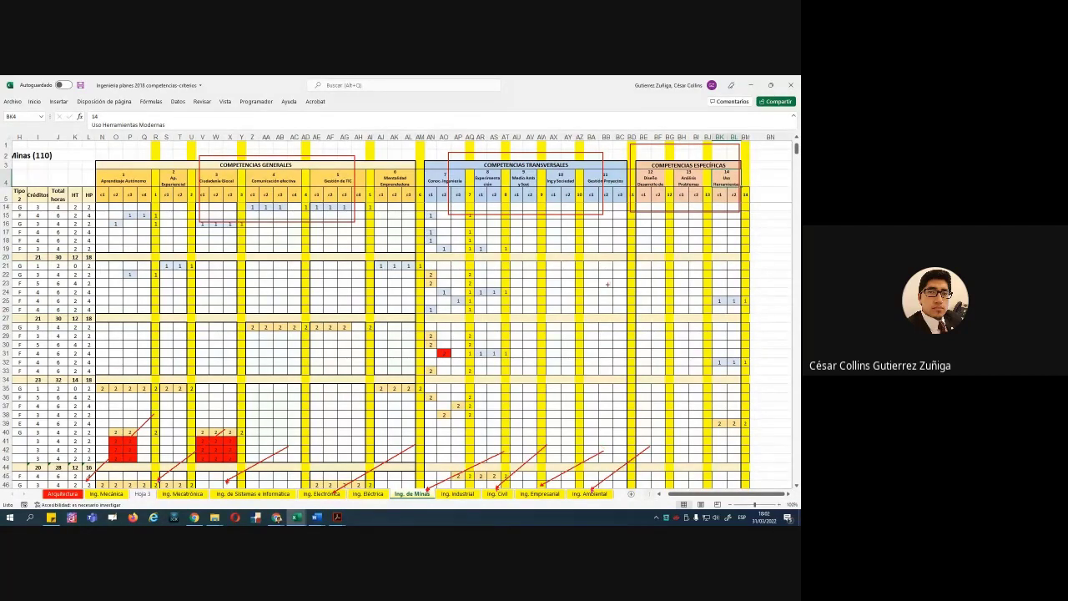
key("Escape")
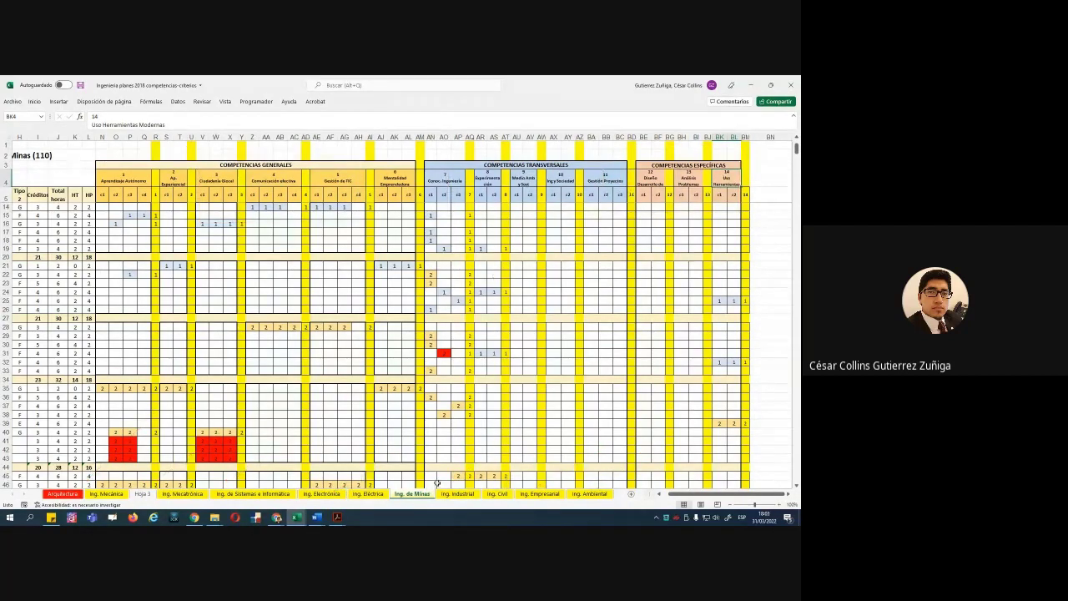
Switch to the Gestión Aduanera y Cambiaria syllabus PDF and examine its general course data and introduction
mouse_move(337, 518)
left_click(361, 477)
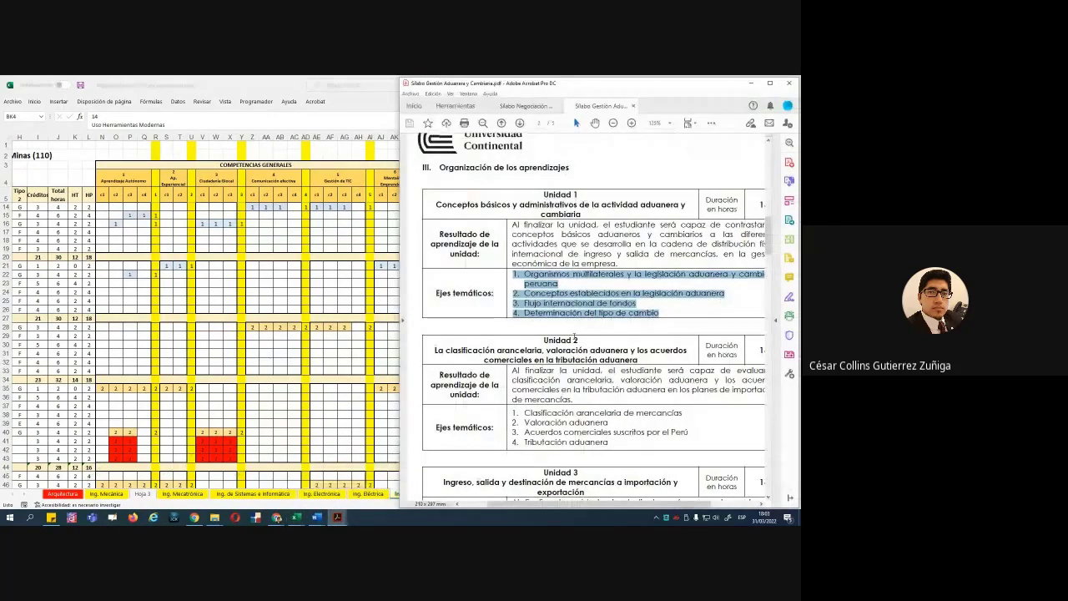
scroll(574, 337, "up", 15)
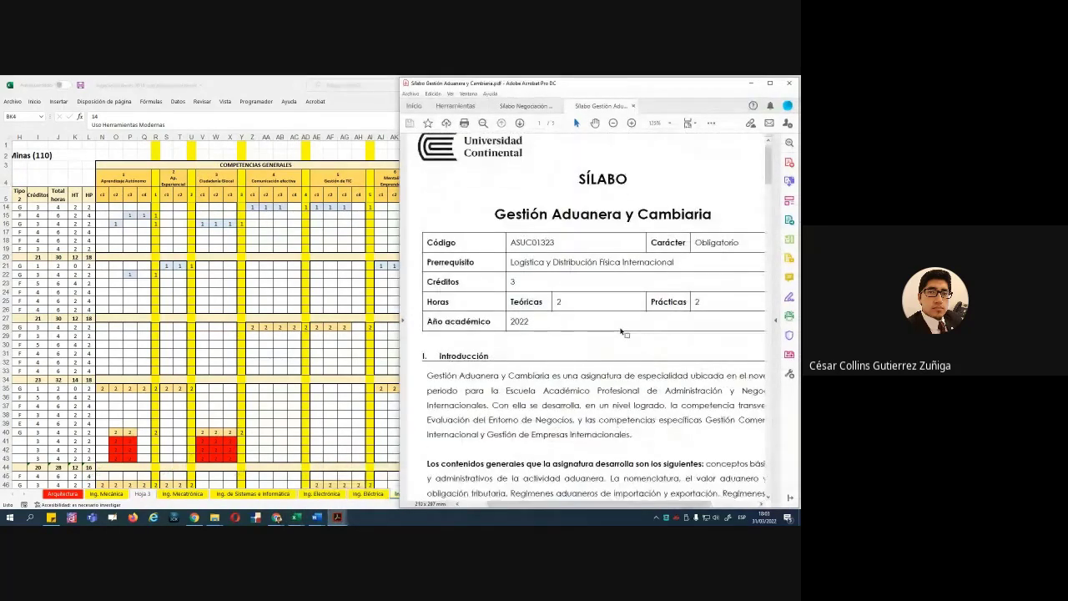
key("alt+Tab")
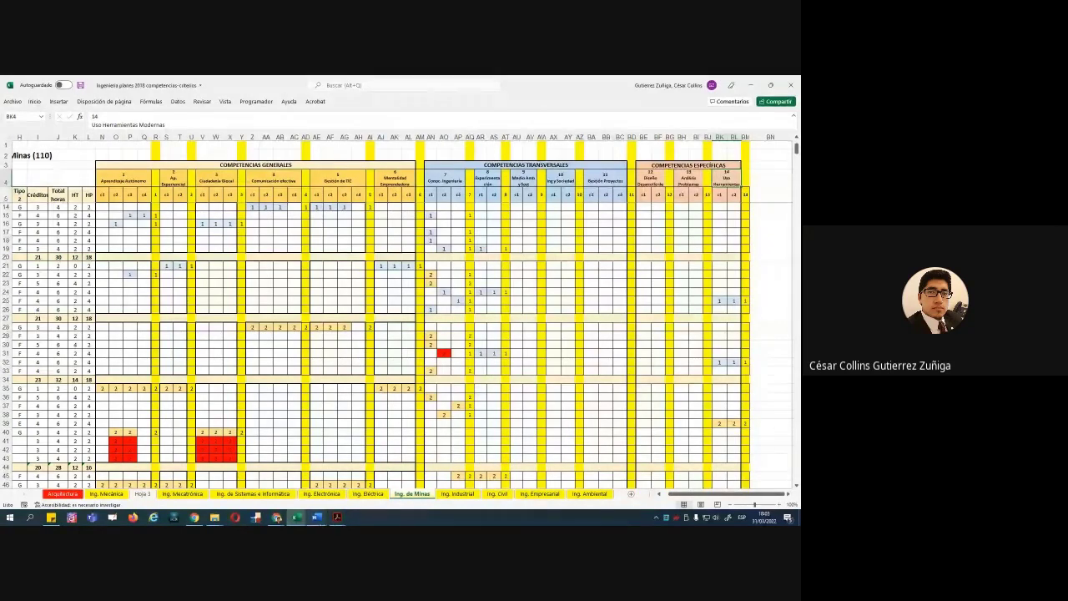
left_click(360, 491)
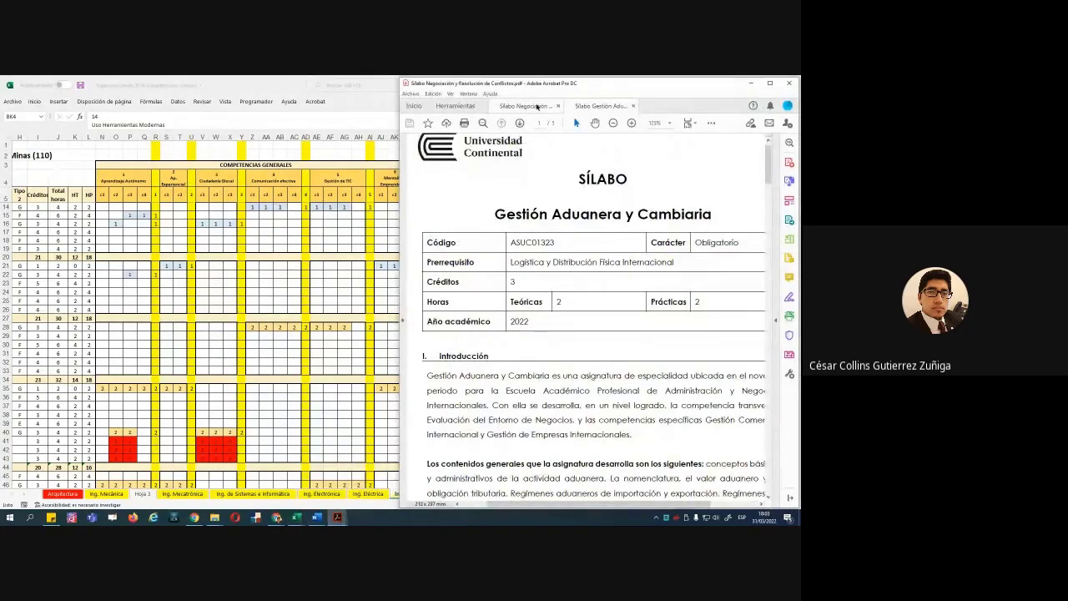
left_click(539, 106)
left_click(608, 107)
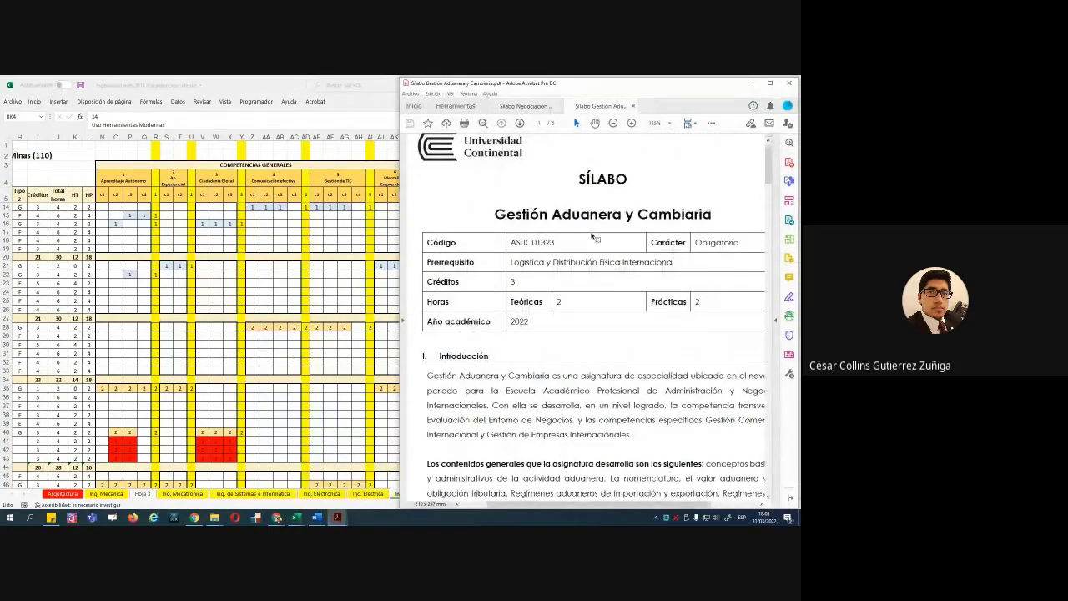
Return to the competencies workbook and examine the course plans on the Ing. Ambiental and Ing. Empresarial sheets
left_click(325, 364)
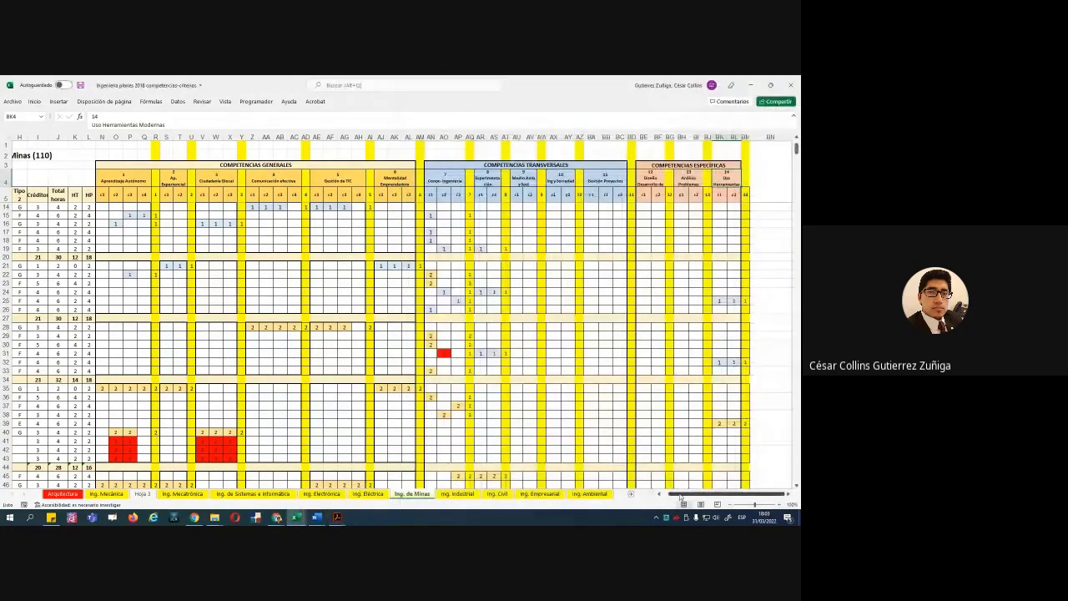
left_click(589, 493)
scroll(456, 398, "down", 11)
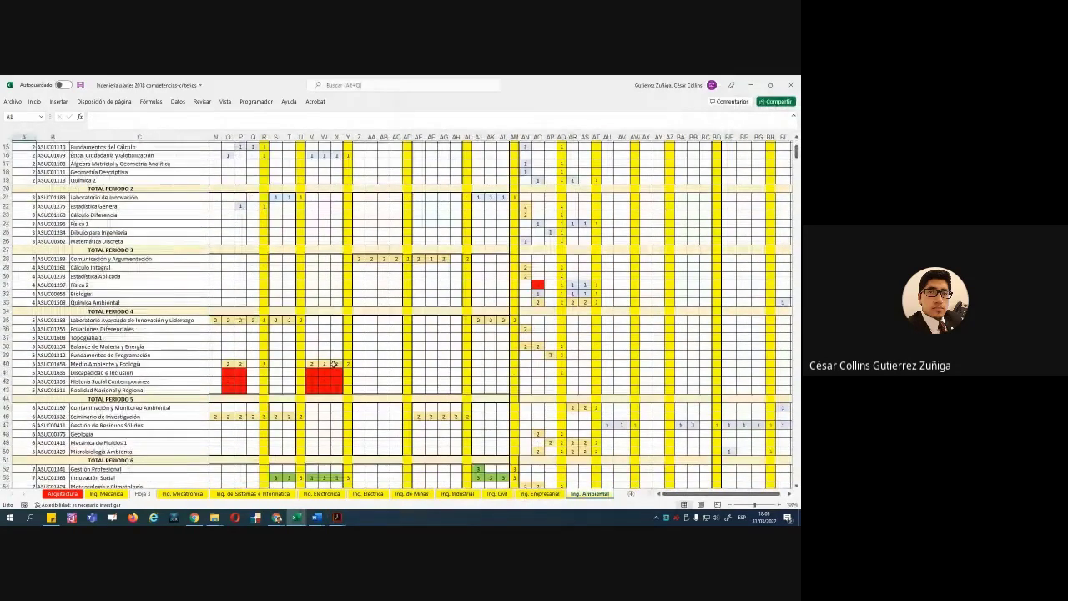
scroll(333, 364, "down", 1)
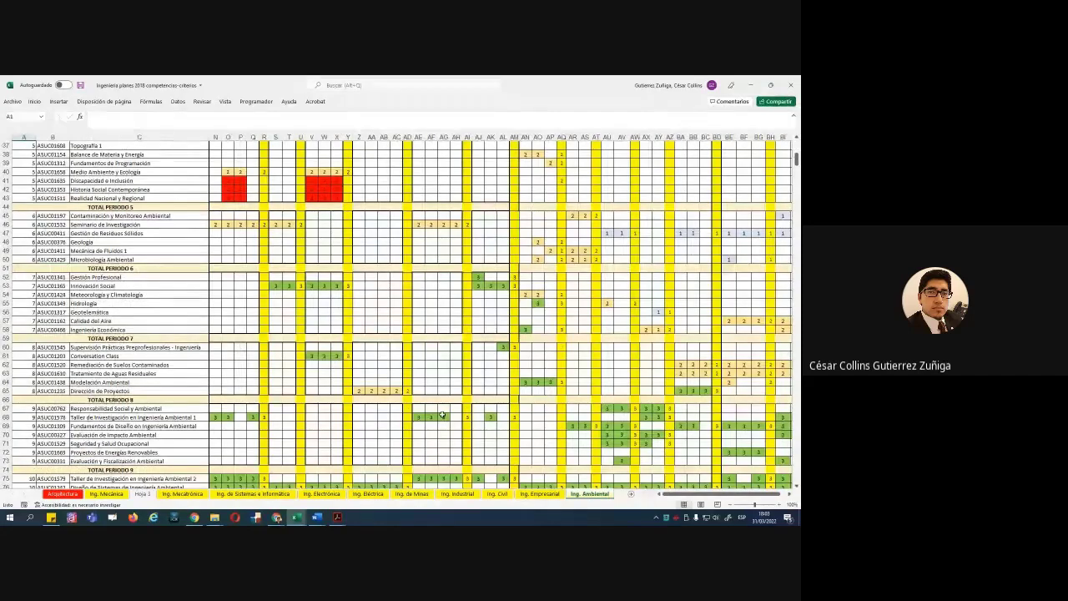
left_click(540, 493)
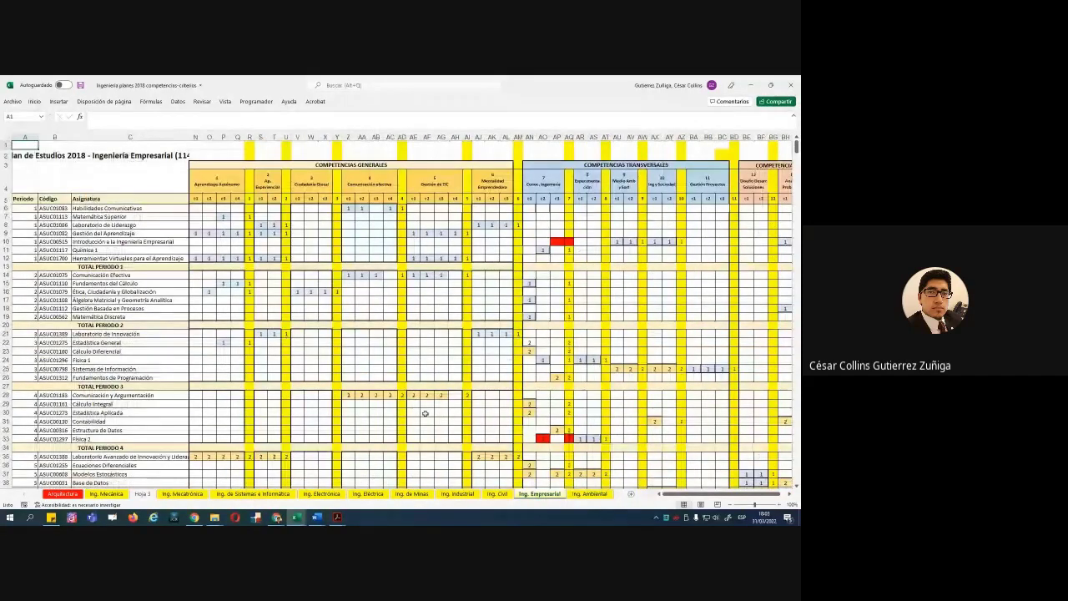
scroll(386, 400, "down", 10)
scroll(387, 400, "down", 4)
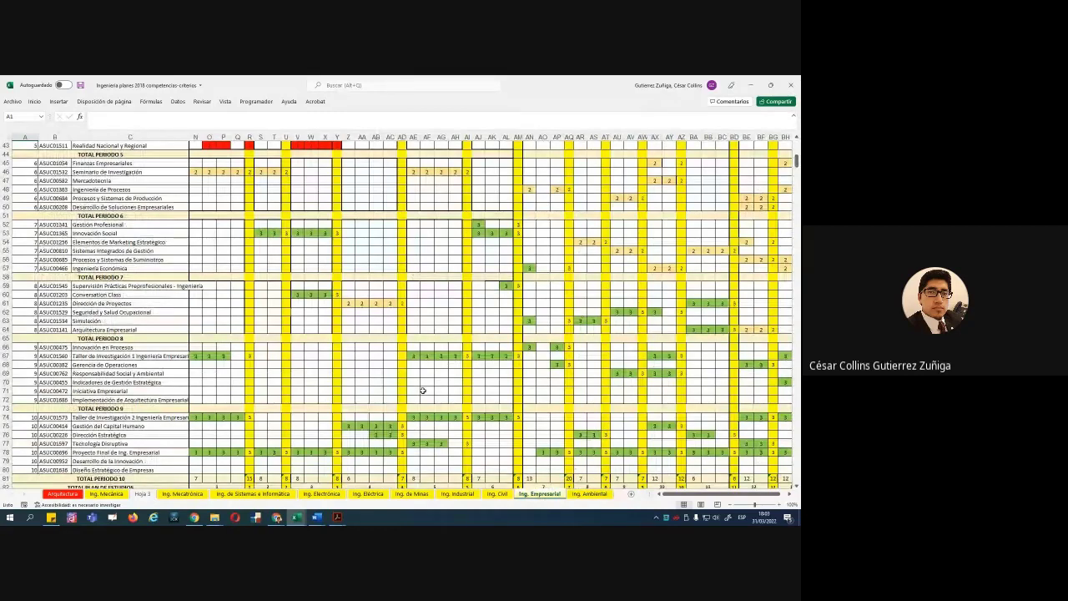
Show the Ing. Industrial sheet and examine the courses and competency levels of its last periods
left_click(458, 494)
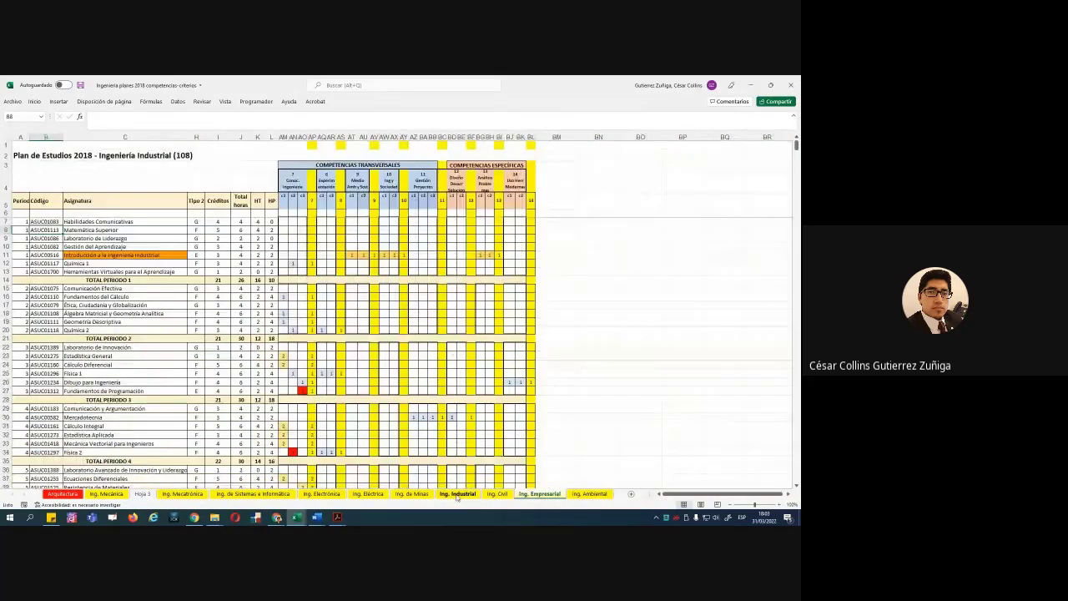
scroll(411, 465, "down", 15)
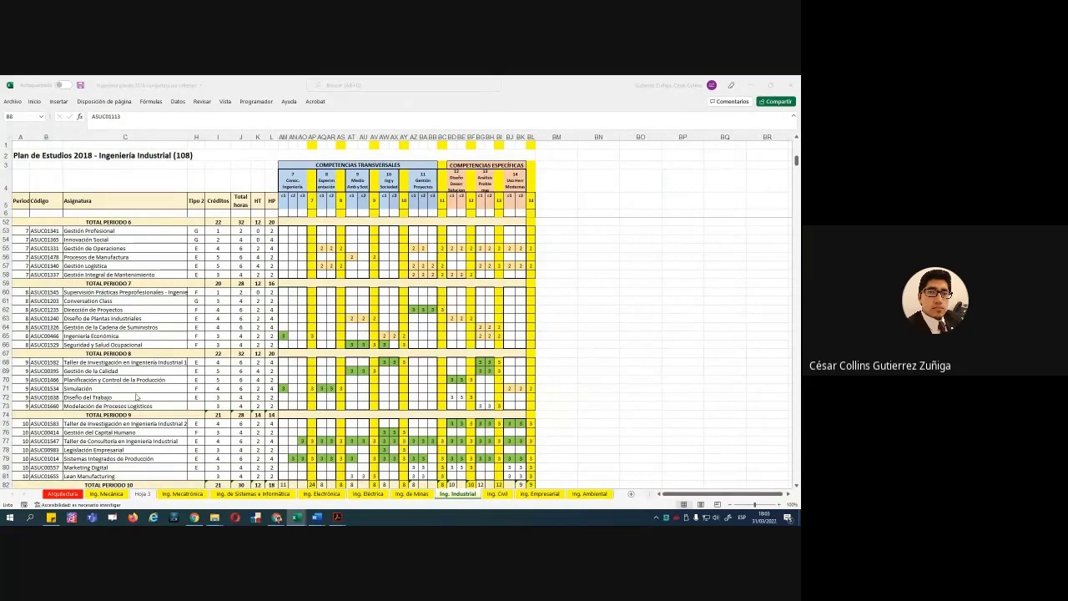
scroll(101, 368, "down", 1)
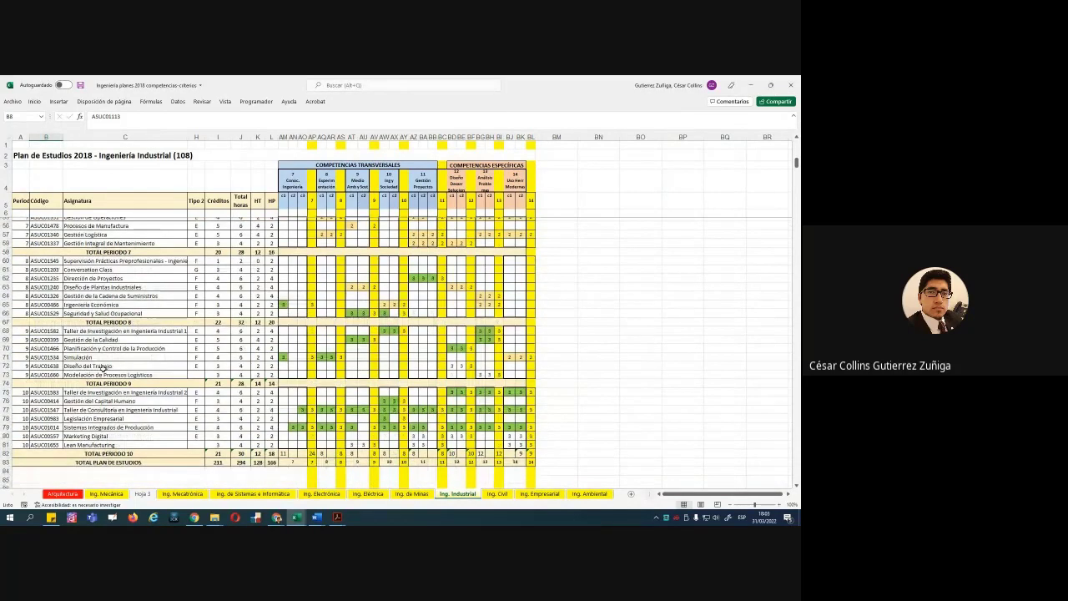
scroll(101, 367, "down", 3)
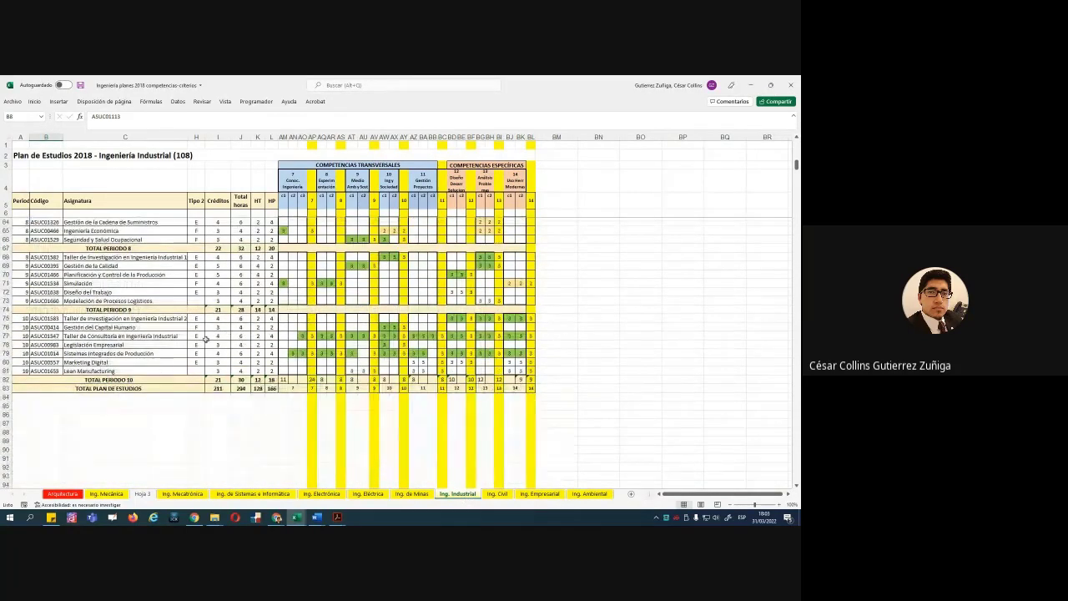
scroll(129, 275, "up", 2)
scroll(107, 307, "down", 2)
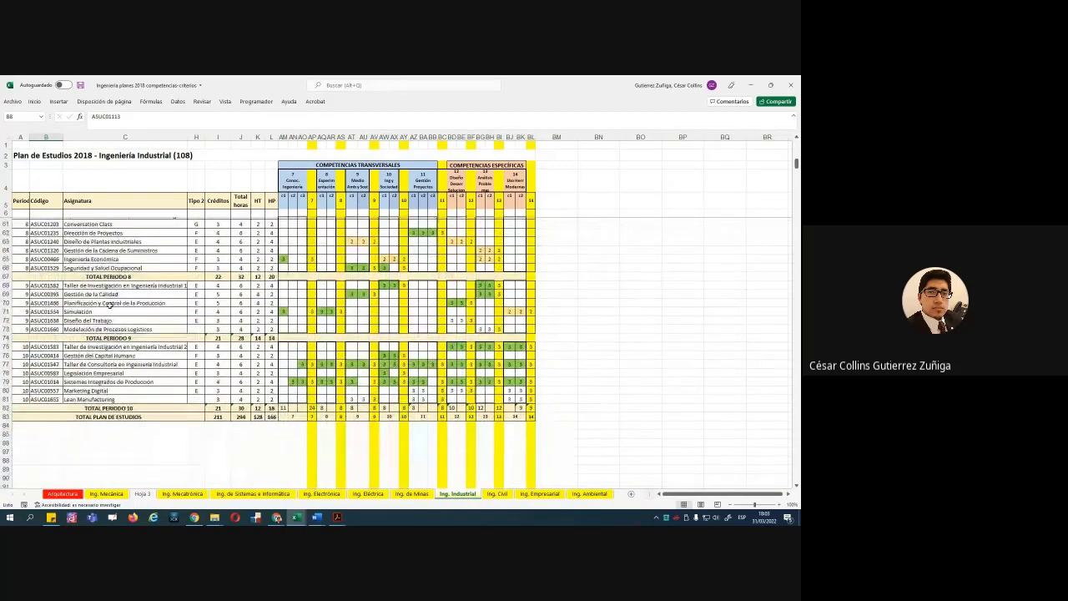
Frame the course Taller de Investigación en Ingeniería Industrial 1 and draw an arrow from it toward its competency columns
scroll(107, 306, "down", 1)
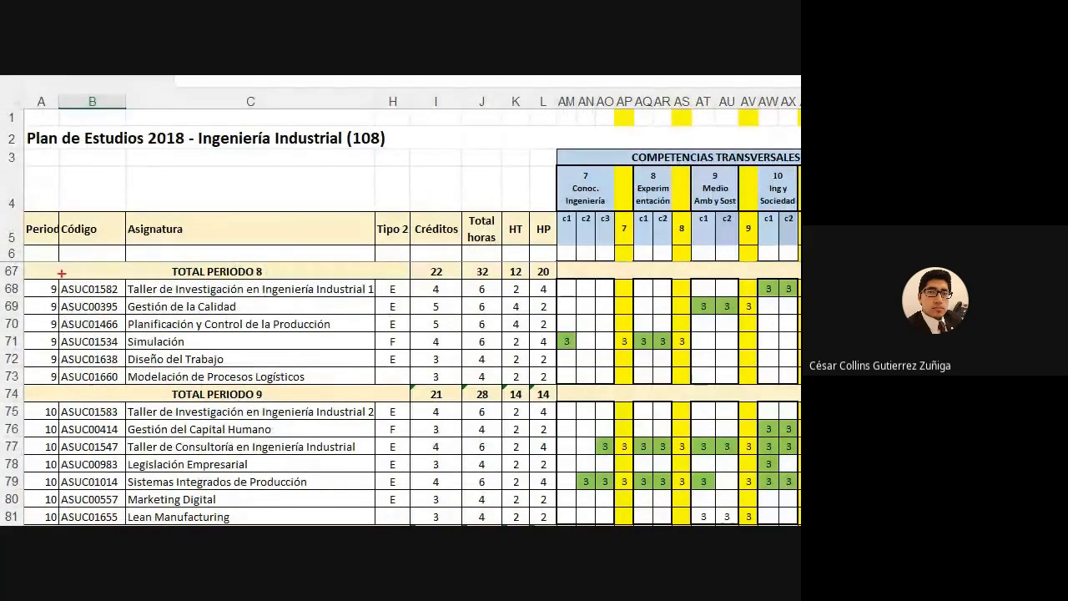
left_click_drag(345, 299, 381, 299)
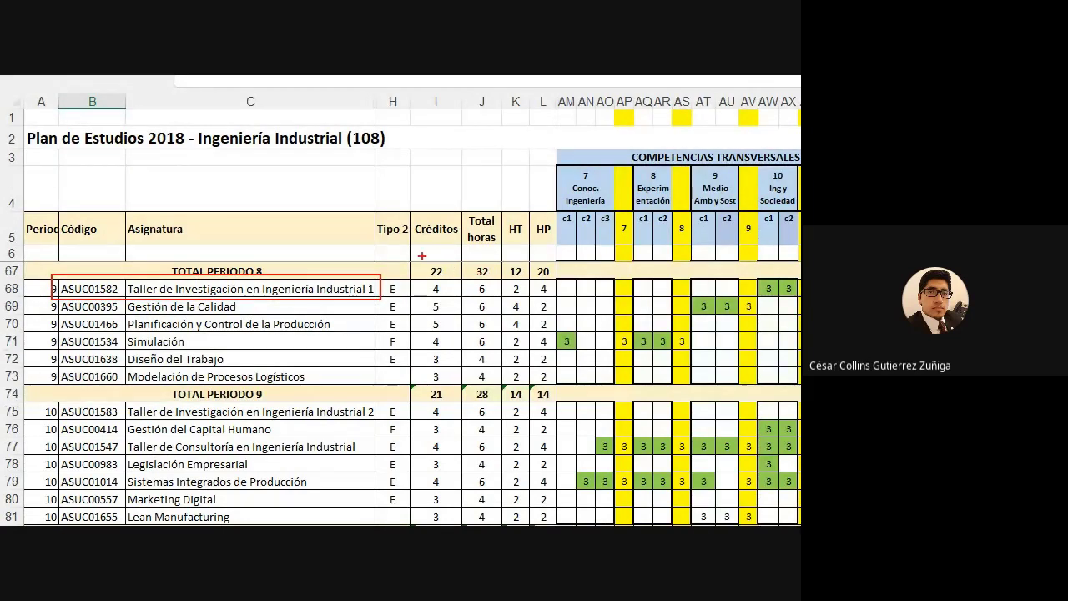
left_click_drag(414, 287, 575, 289)
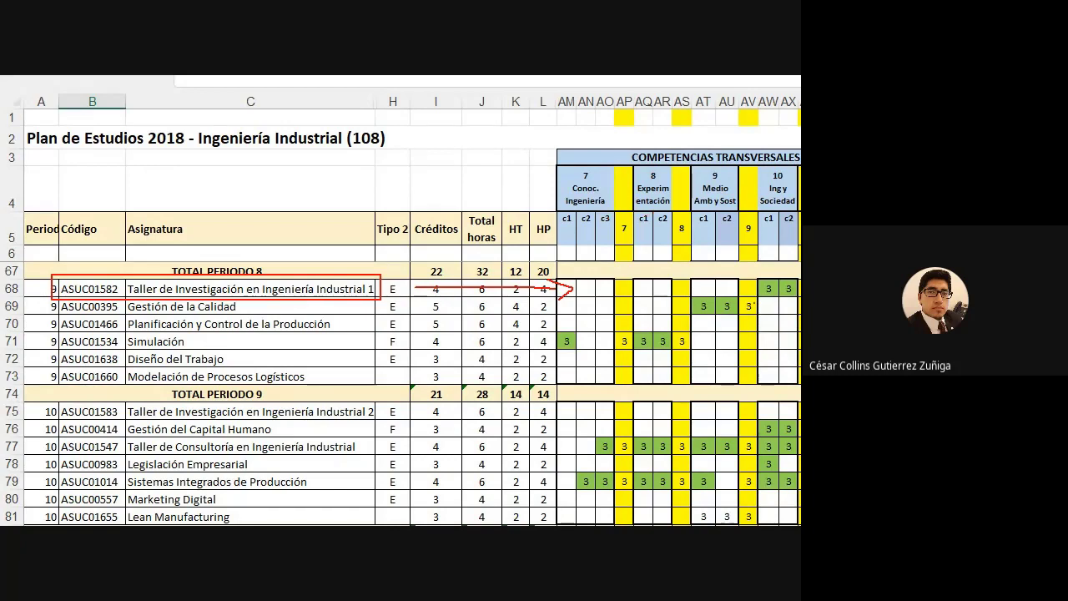
Frame the Competencias Transversales heading, competency 10 Ing y Sociedad, and the matching level cells for Taller de Investigación en Ingeniería Industrial 1
left_click_drag(756, 279, 781, 299)
key("super+minus")
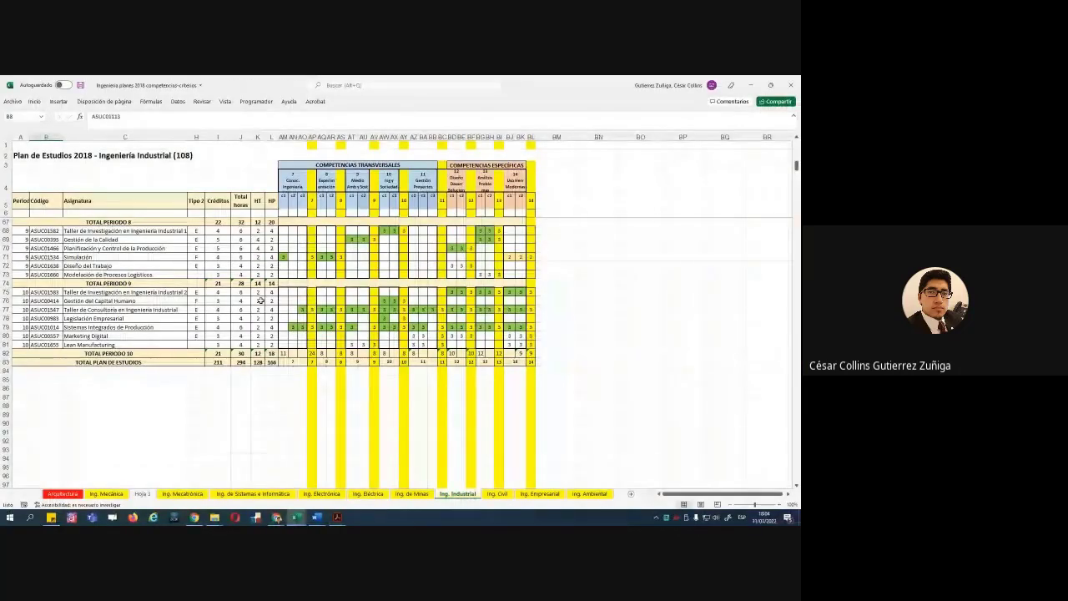
key("super+plus")
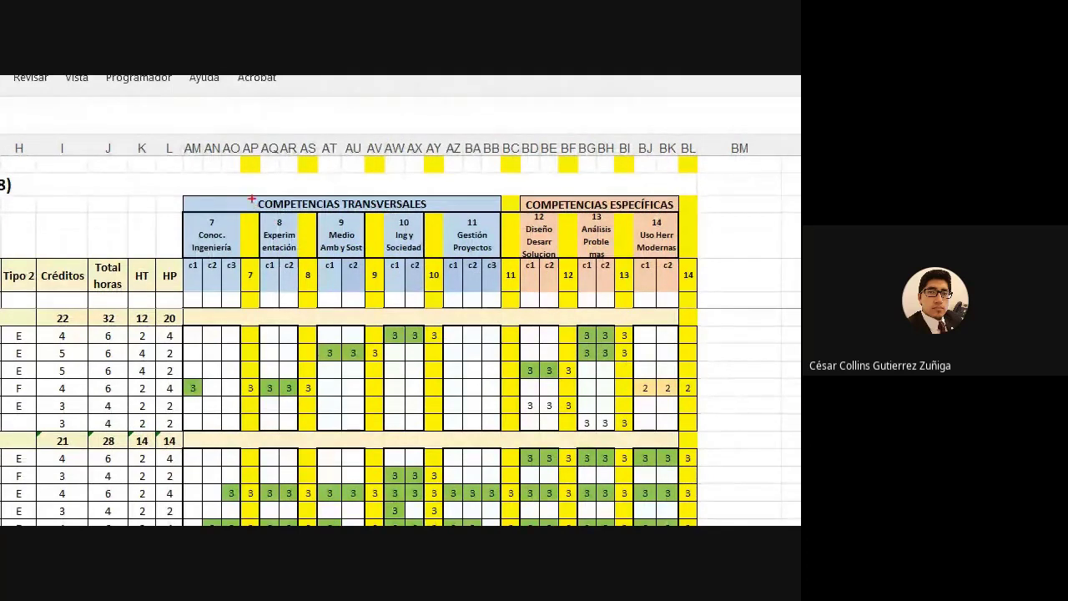
left_click_drag(251, 199, 433, 214)
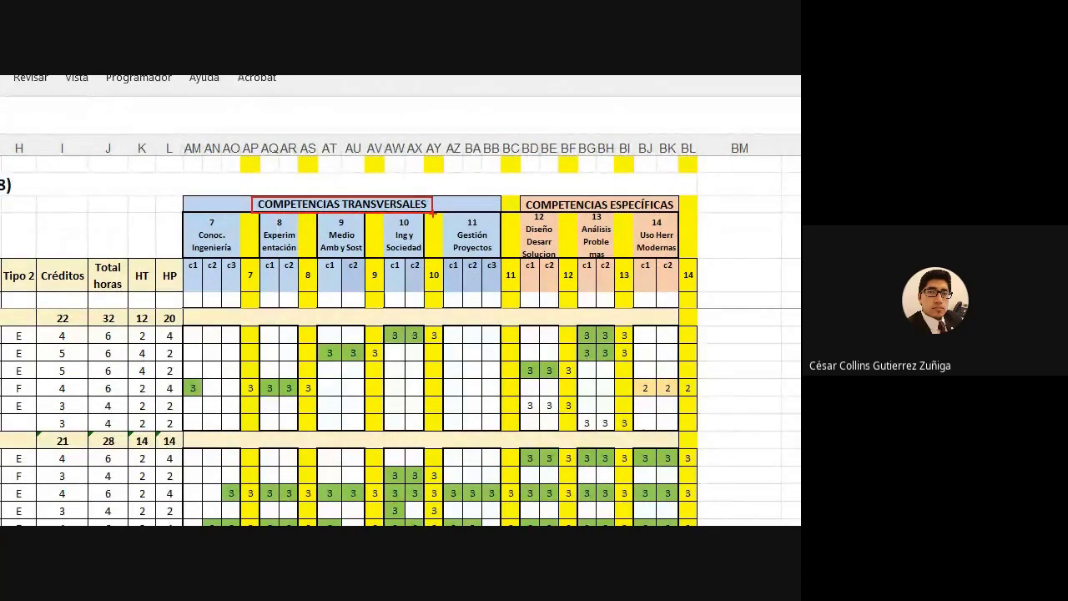
left_click_drag(384, 326, 425, 345)
left_click_drag(384, 216, 423, 256)
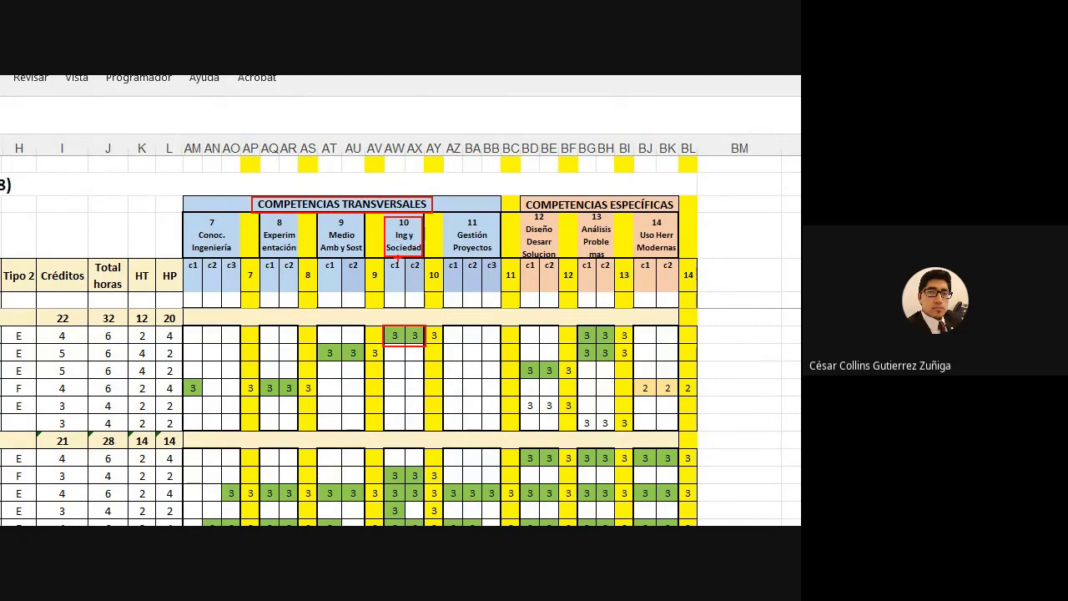
Draw arrows toward the framed Ing y Sociedad competency and its level cells, add a check mark beside each, and leave annotation mode
left_click_drag(381, 245, 349, 289)
left_click_drag(377, 335, 346, 294)
left_click_drag(424, 234, 443, 219)
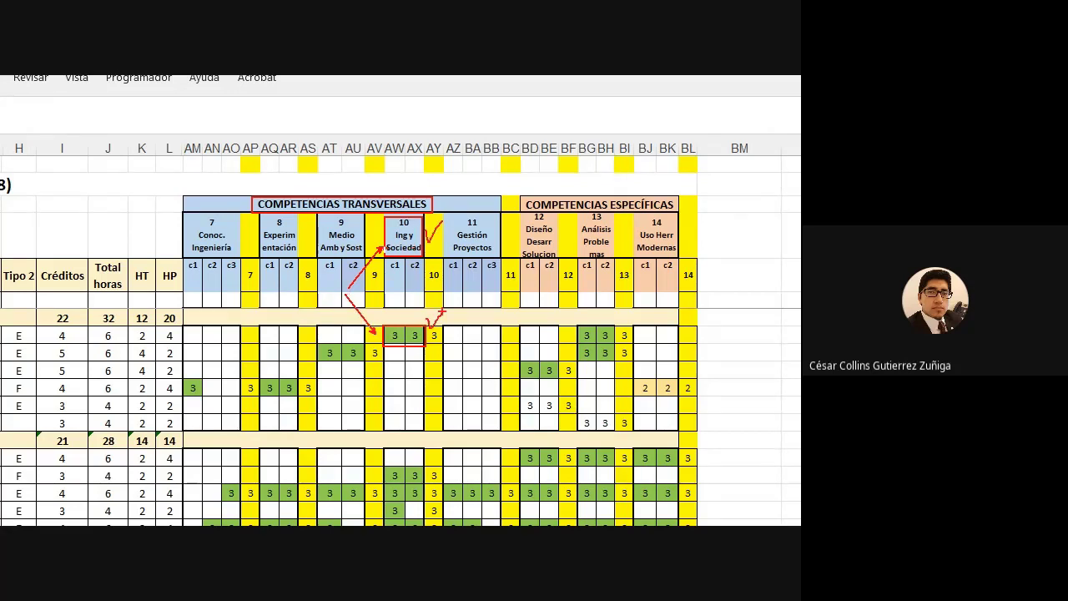
key("Escape")
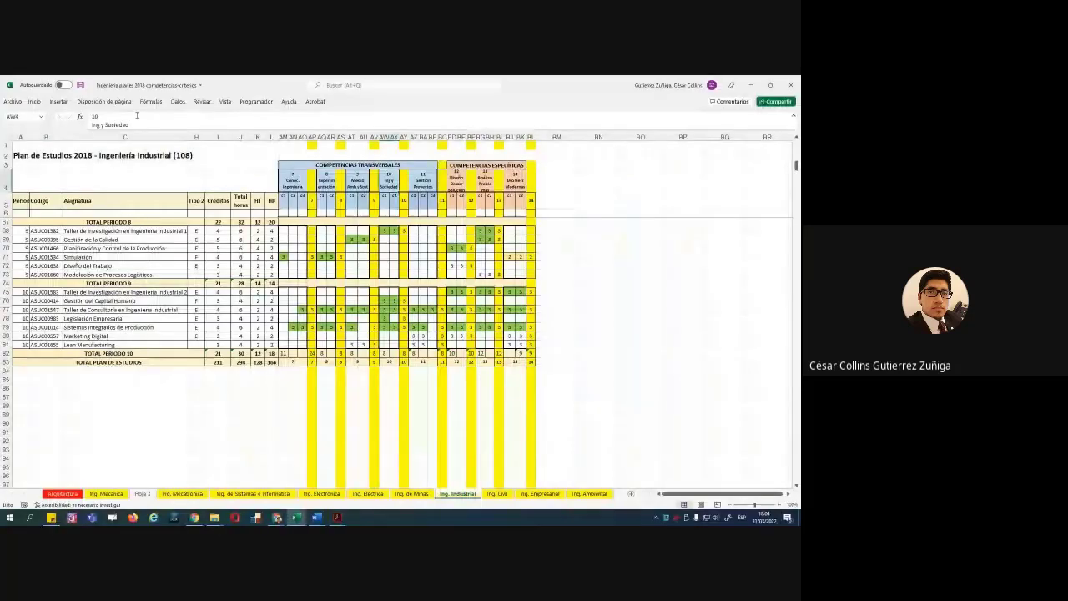
Copy the Ing y Sociedad competency name into the virtual calendar template's first competency row as "Ing. y Sociedad" and enter achievement level 3
left_click_drag(130, 124, 90, 124)
key("super+c")
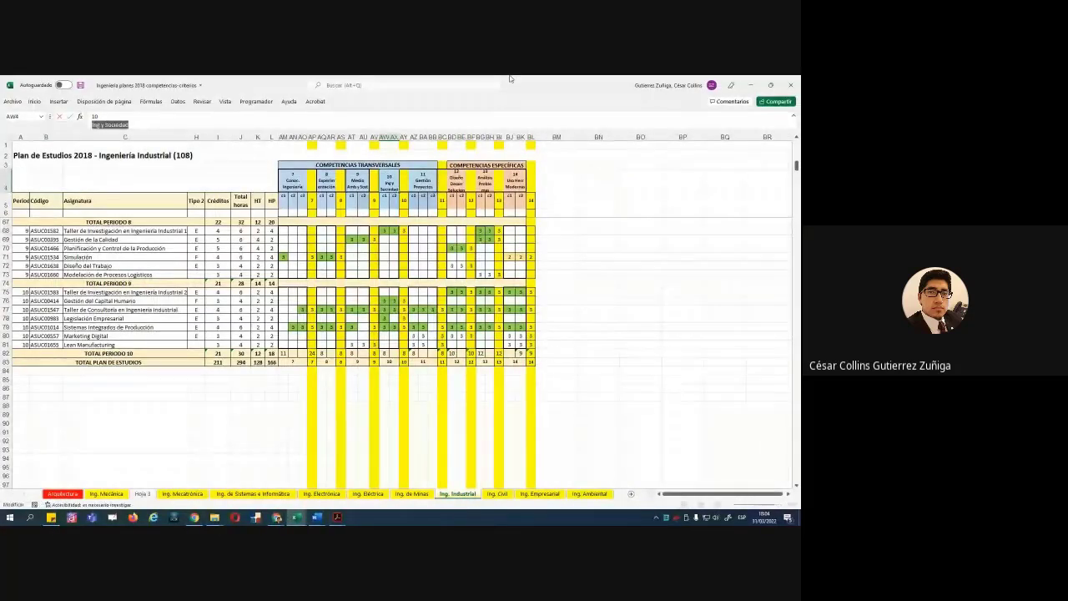
left_click(750, 84)
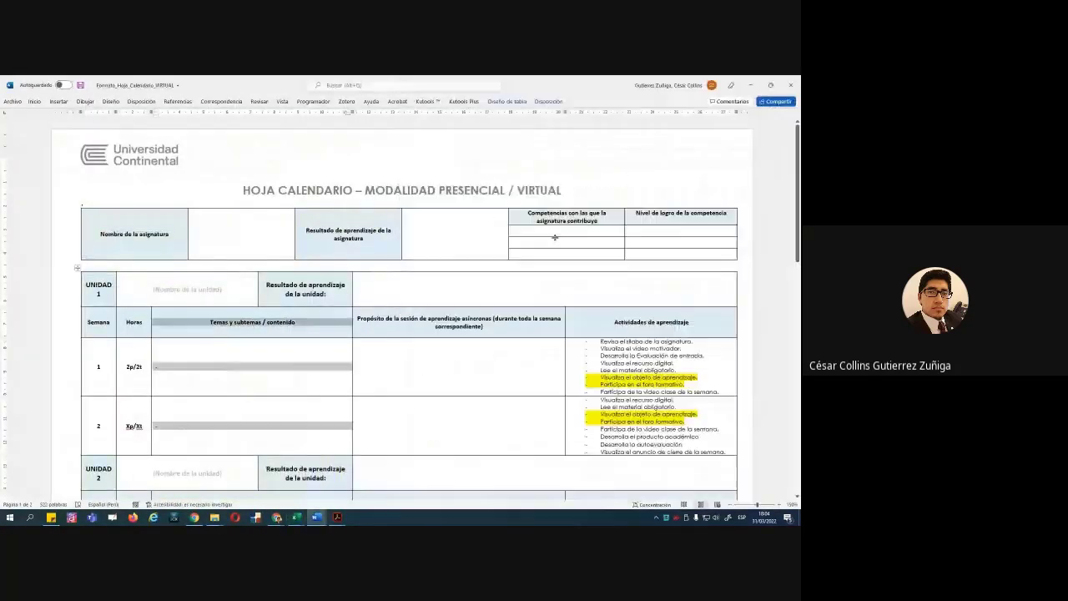
left_click(554, 231)
right_click(579, 232)
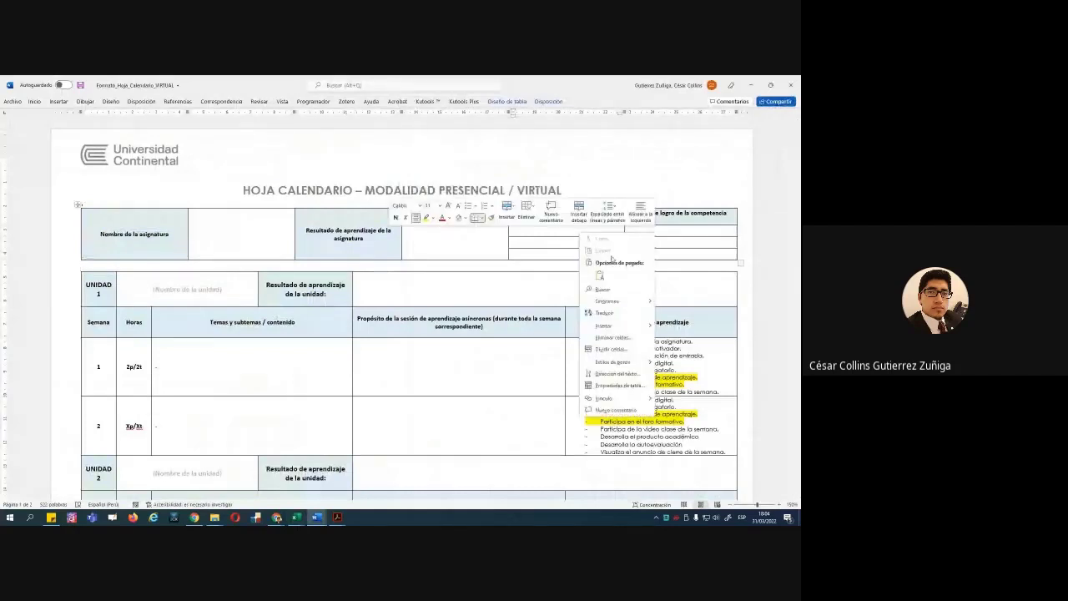
left_click(599, 274)
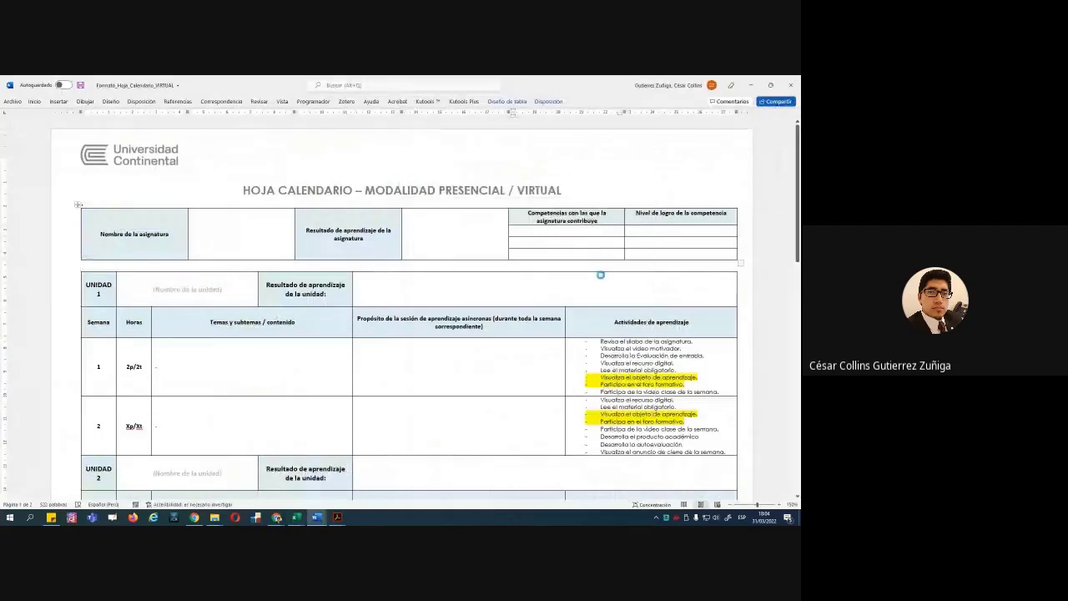
left_click(552, 231)
type(".")
left_click(666, 234)
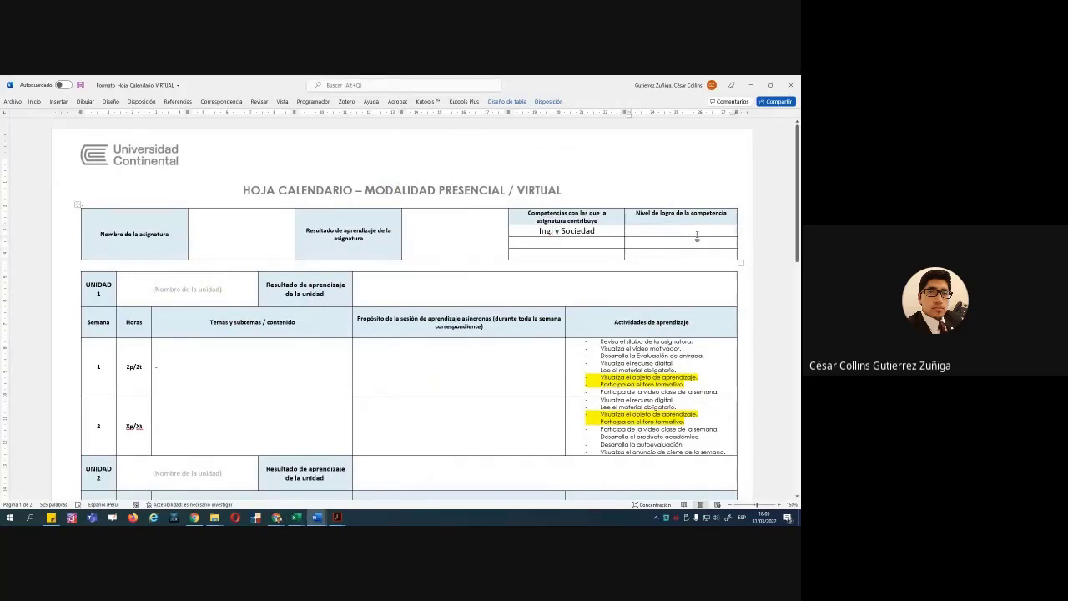
type("3")
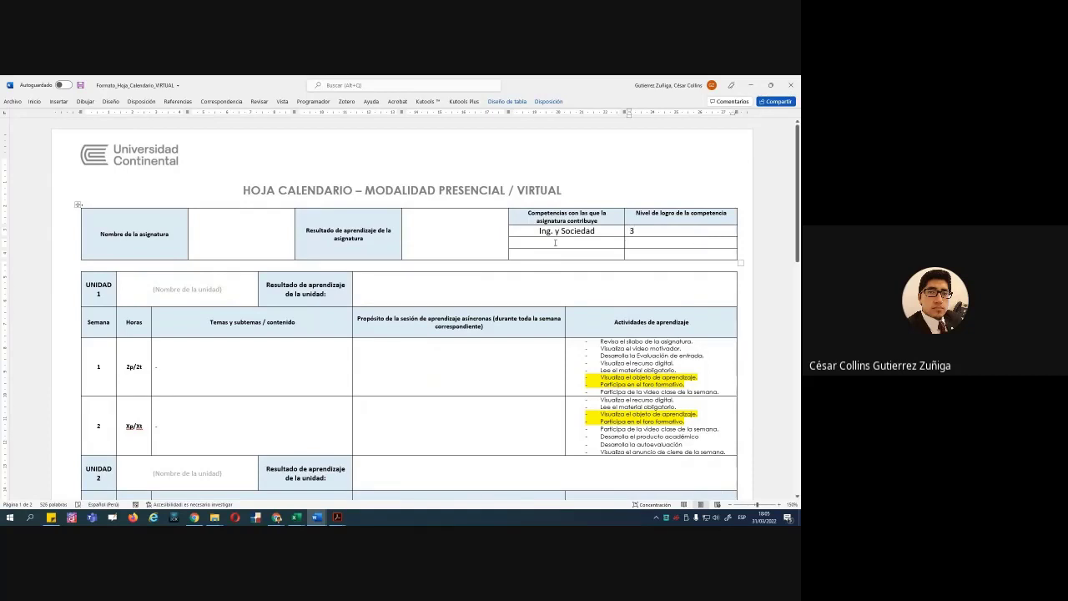
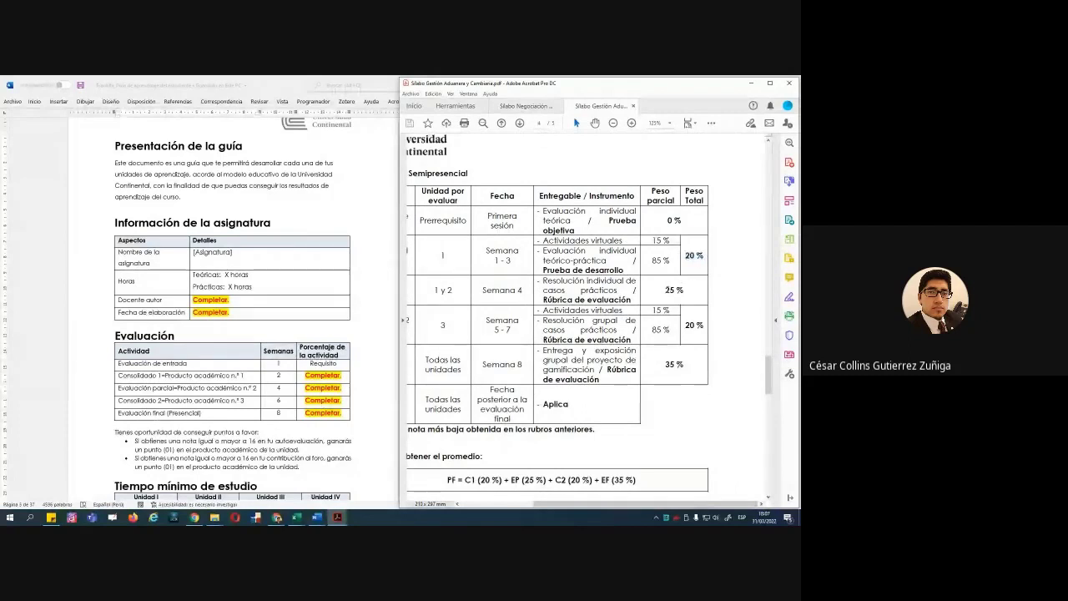
Examine the weights for Evaluación parcial, Consolidado 2 and Evaluación final in the syllabus's Modalidad Semipresencial evaluation table
double_click(674, 290)
double_click(693, 325)
double_click(675, 363)
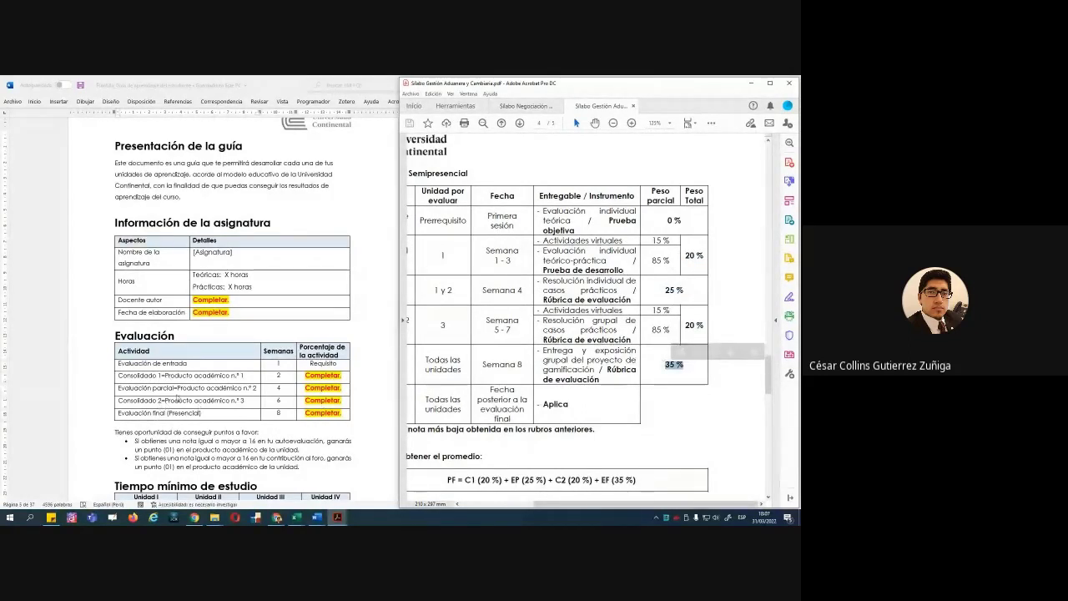
left_click(500, 357)
key("ctrl+minus")
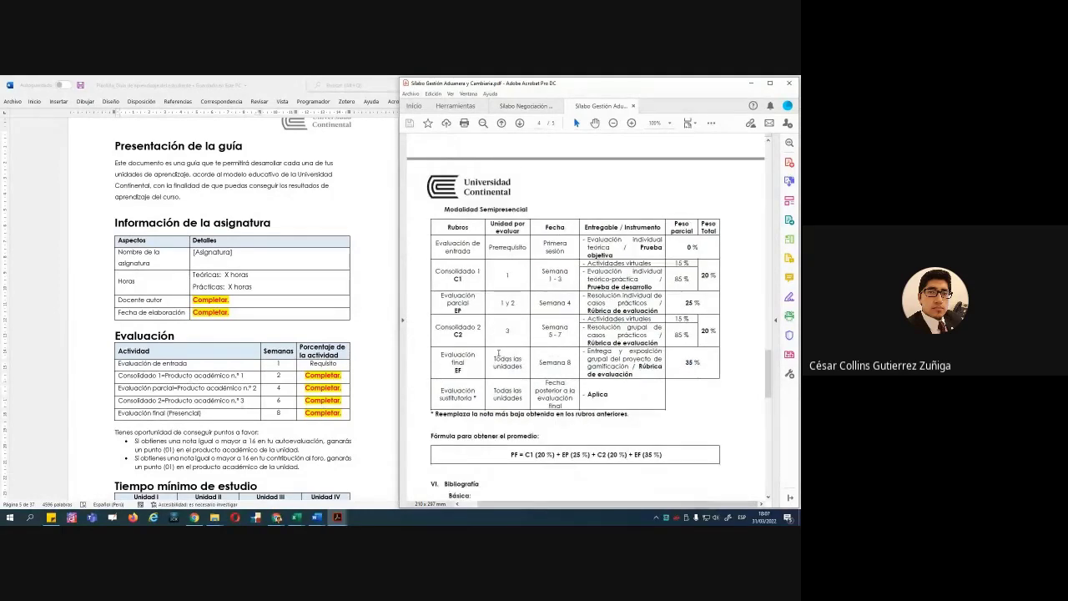
left_click_drag(438, 266, 673, 322)
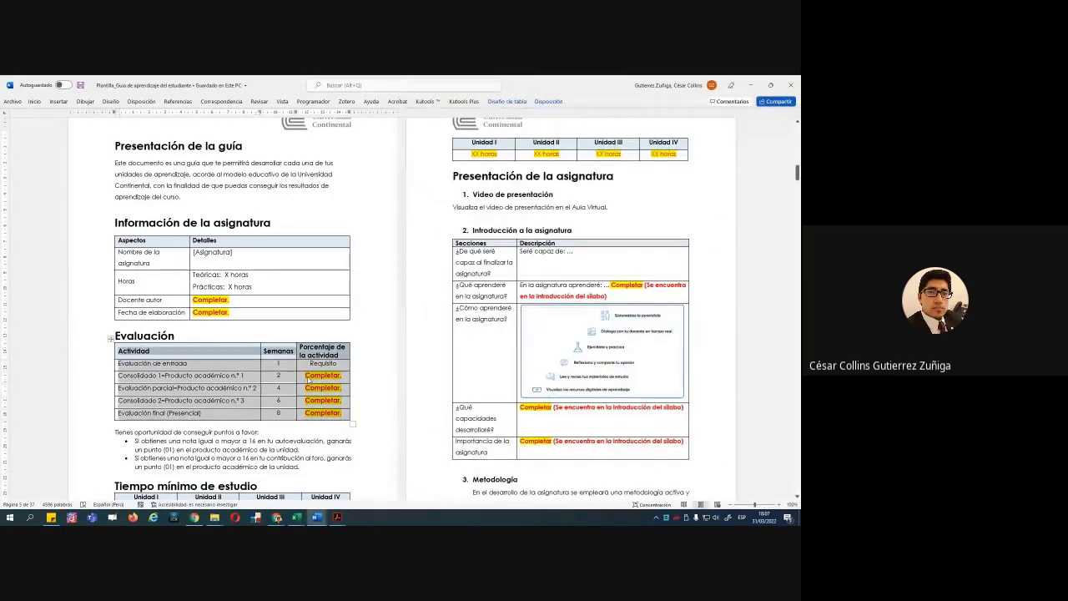
Switch to the student learning guide template and examine the percentage fields of its Evaluación table, the course introduction and the Perfil del autor table
left_click(309, 380)
left_click_drag(309, 380, 342, 412)
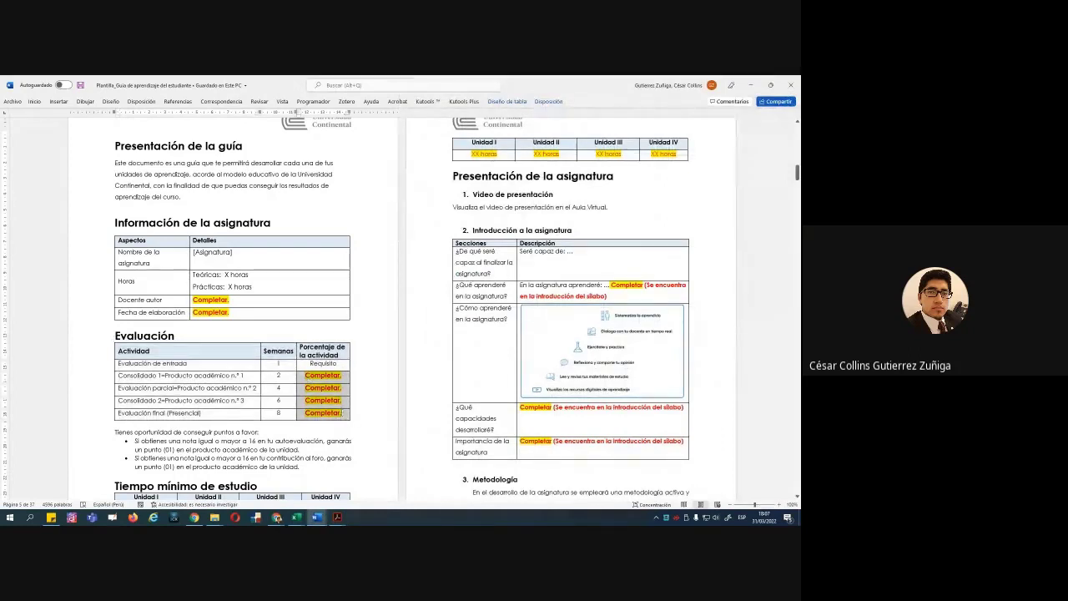
scroll(421, 263, "up", 1)
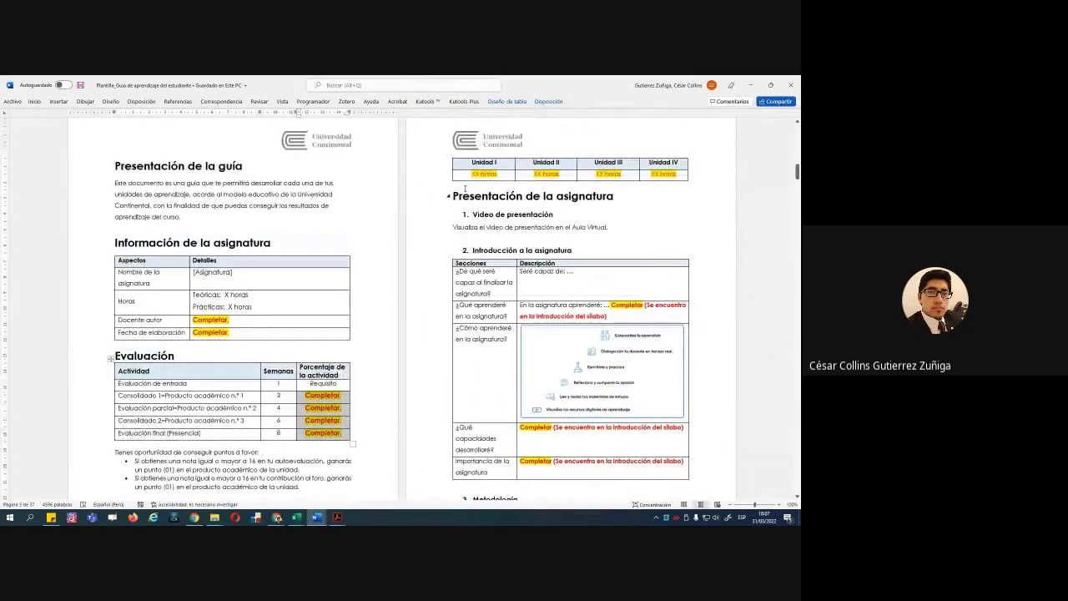
scroll(405, 332, "down", 10)
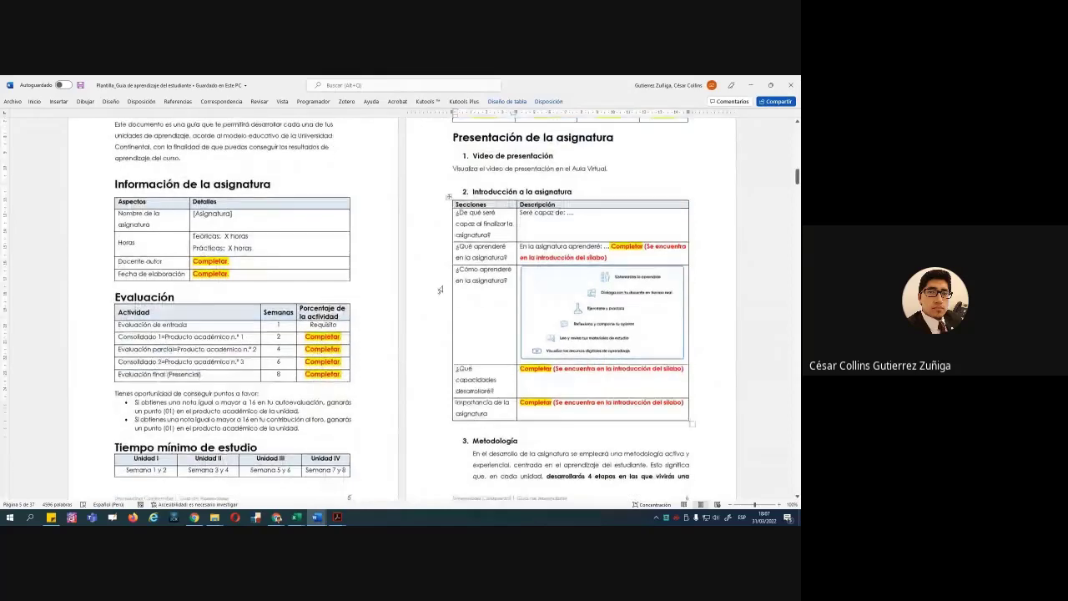
scroll(405, 334, "down", 5)
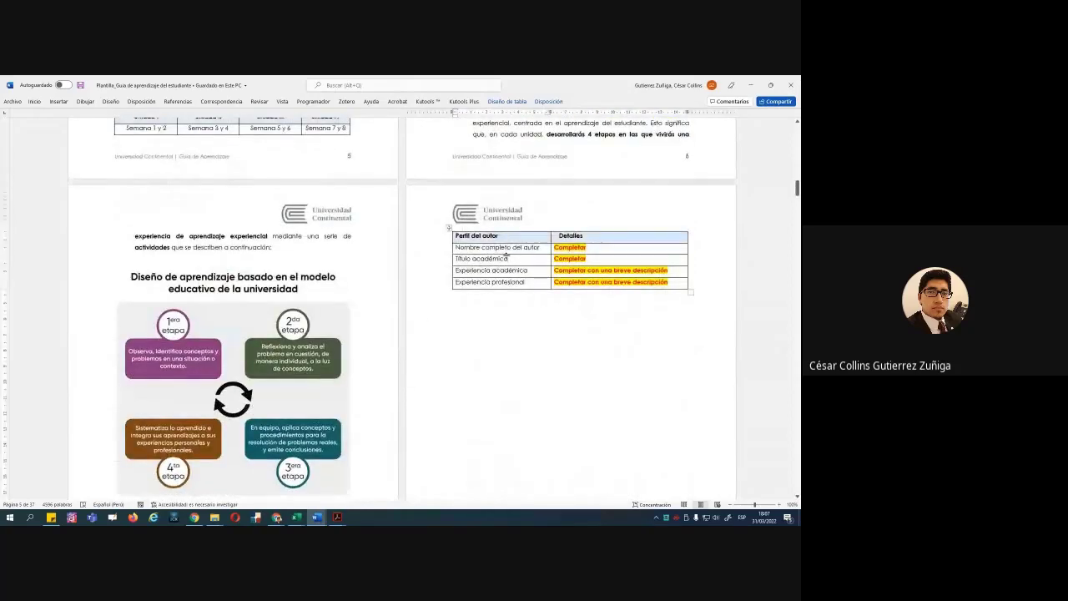
left_click(449, 228)
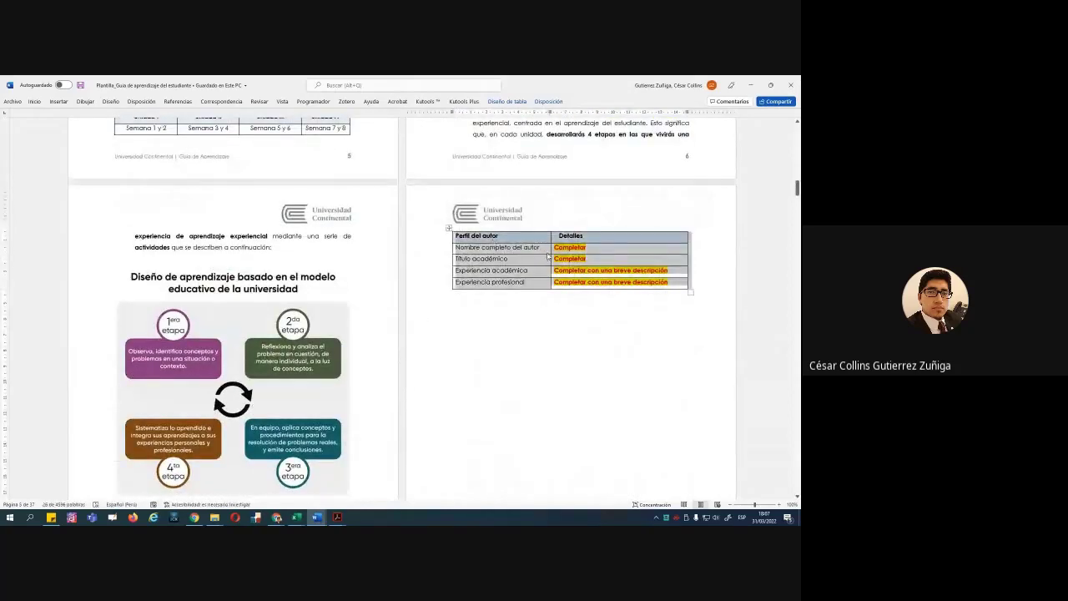
left_click(589, 280)
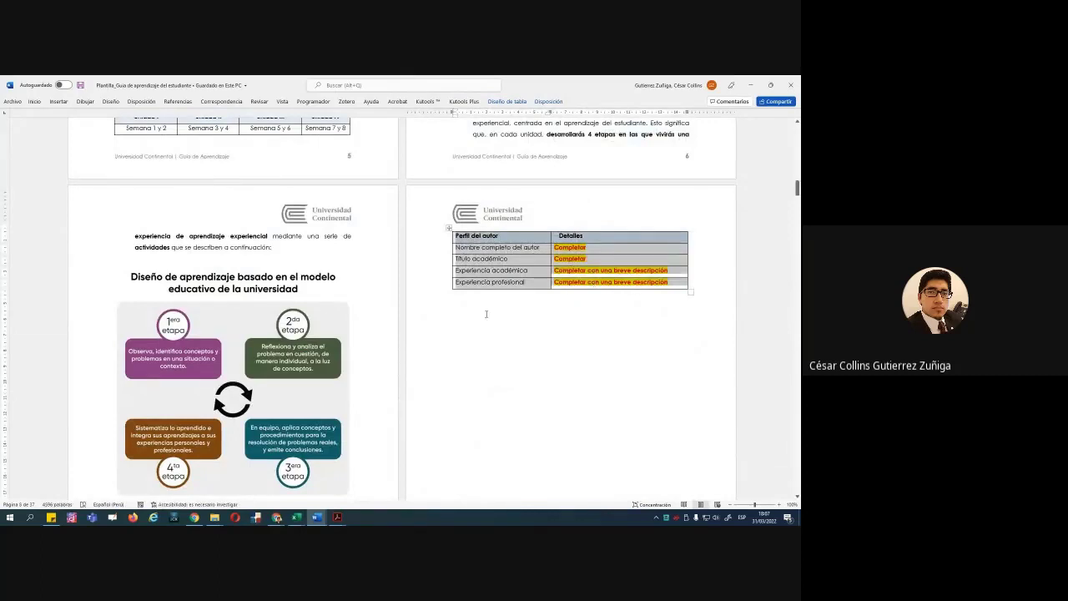
Examine the guide's Unidad 1 sections, from the introduction, motivating element and learning outcome to keywords, method and unit development
scroll(486, 314, "down", 15)
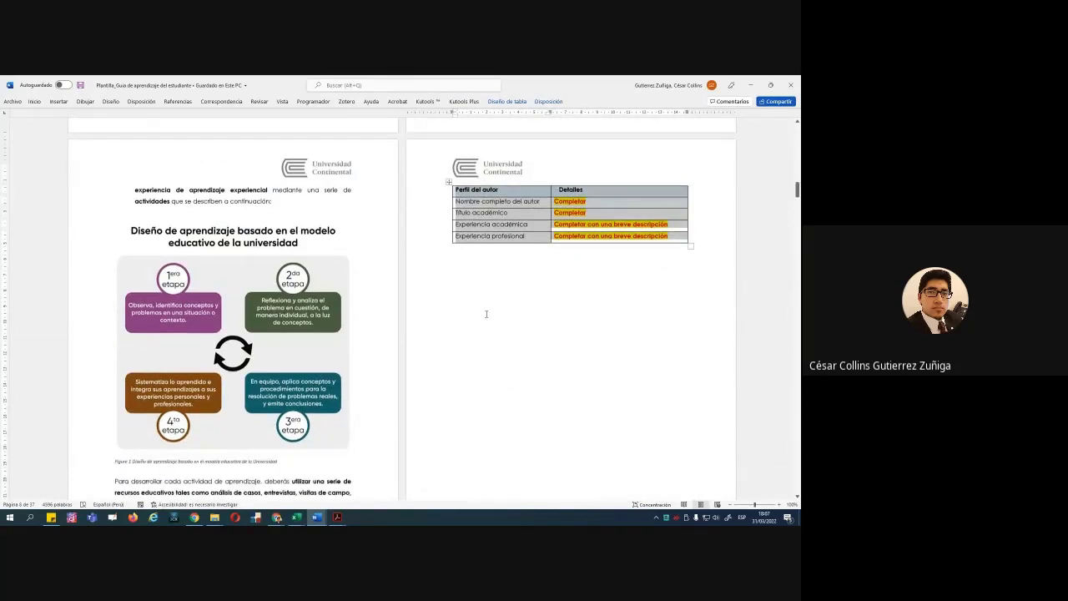
scroll(483, 324, "up", 2)
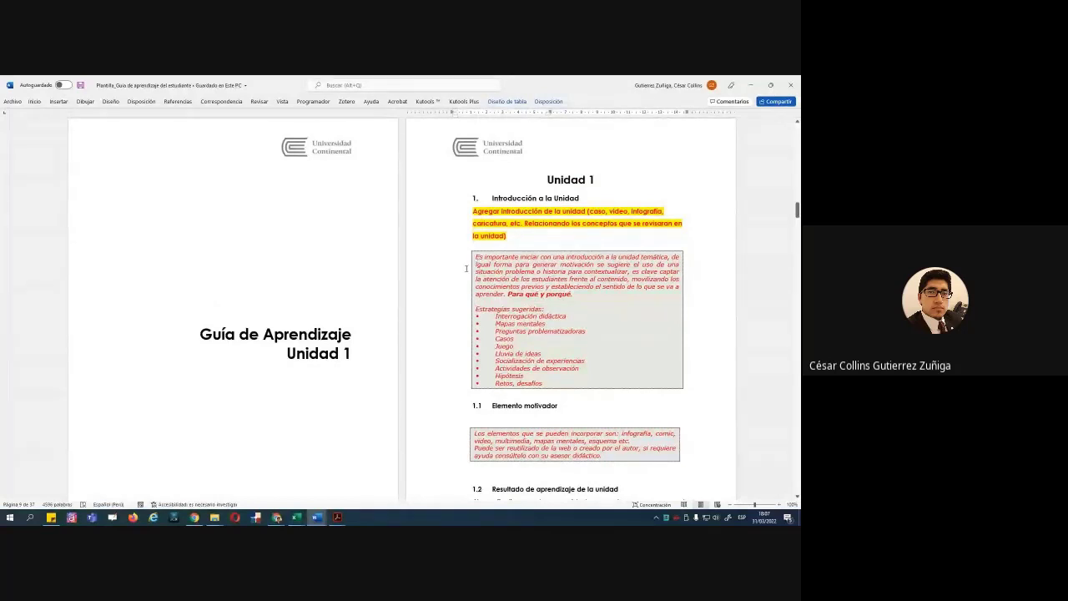
scroll(596, 273, "down", 1)
scroll(483, 279, "down", 10)
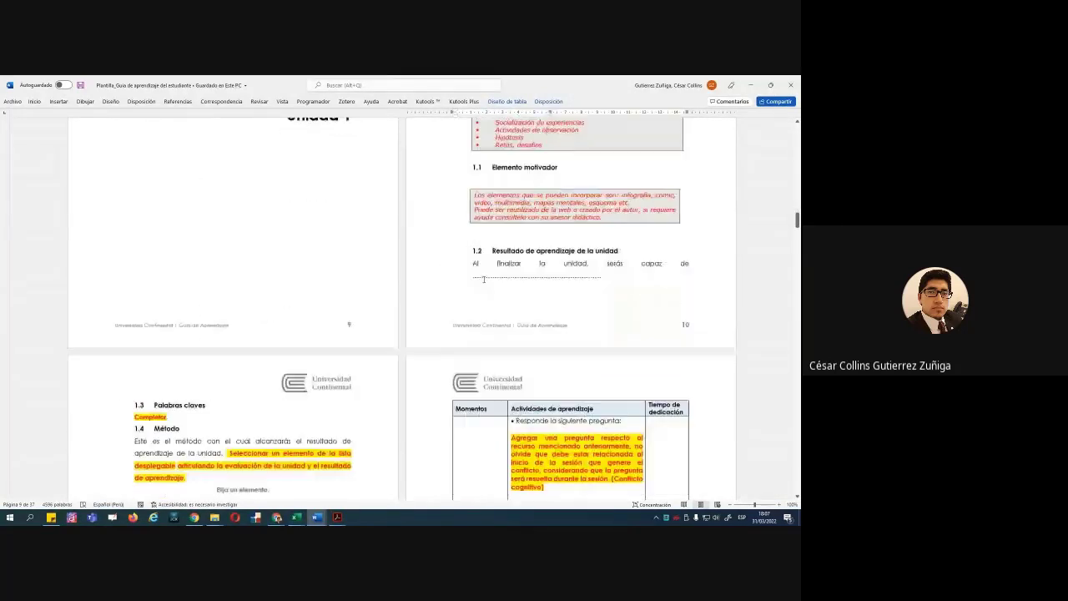
scroll(482, 284, "down", 2)
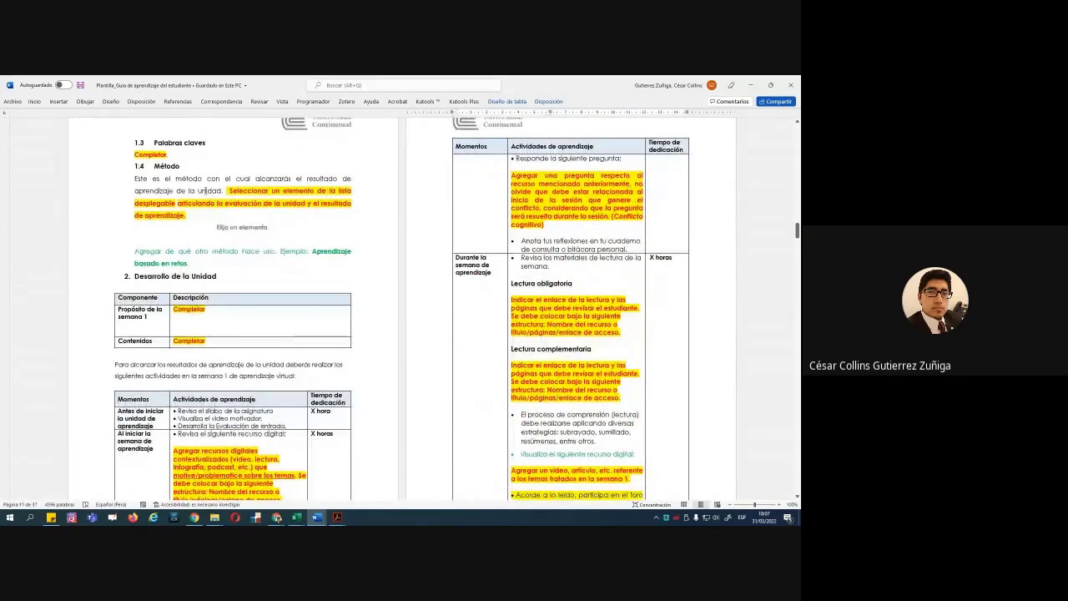
scroll(203, 190, "down", 3)
scroll(206, 191, "up", 1)
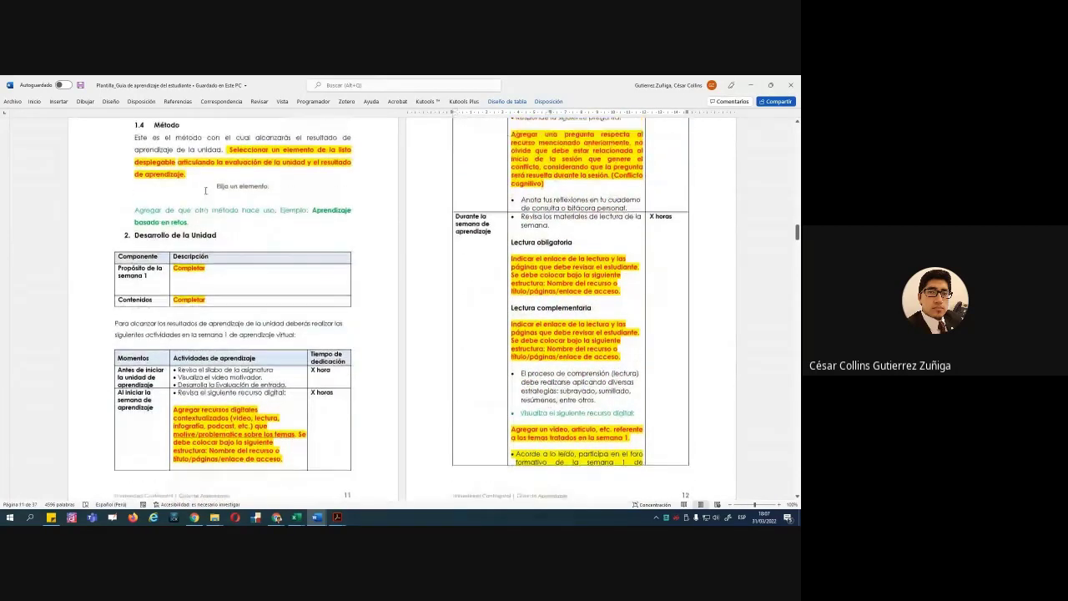
scroll(205, 190, "down", 2)
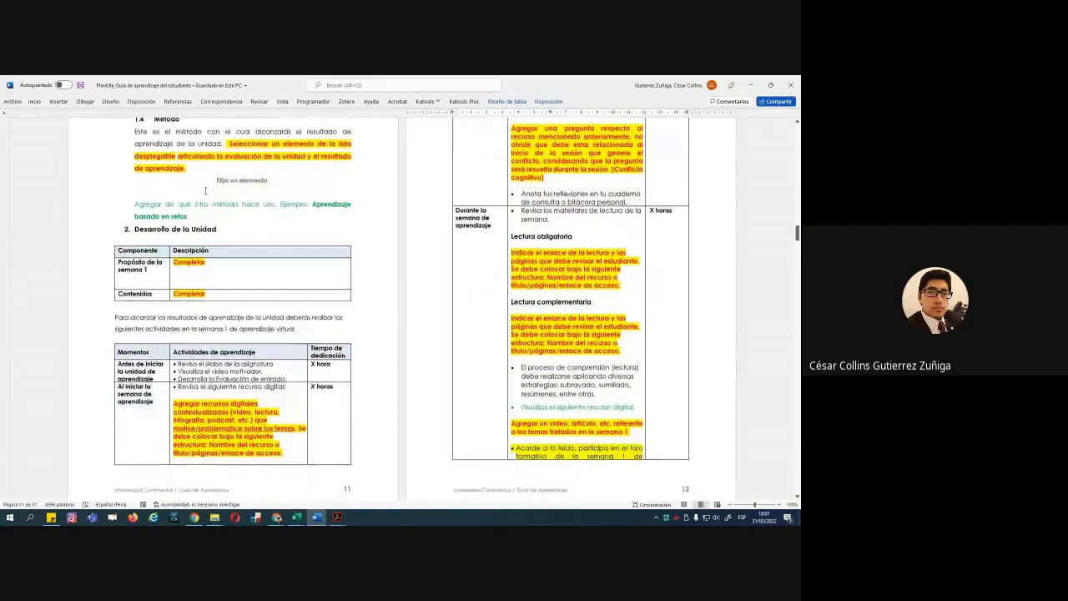
scroll(265, 288, "up", 3)
scroll(265, 288, "up", 12)
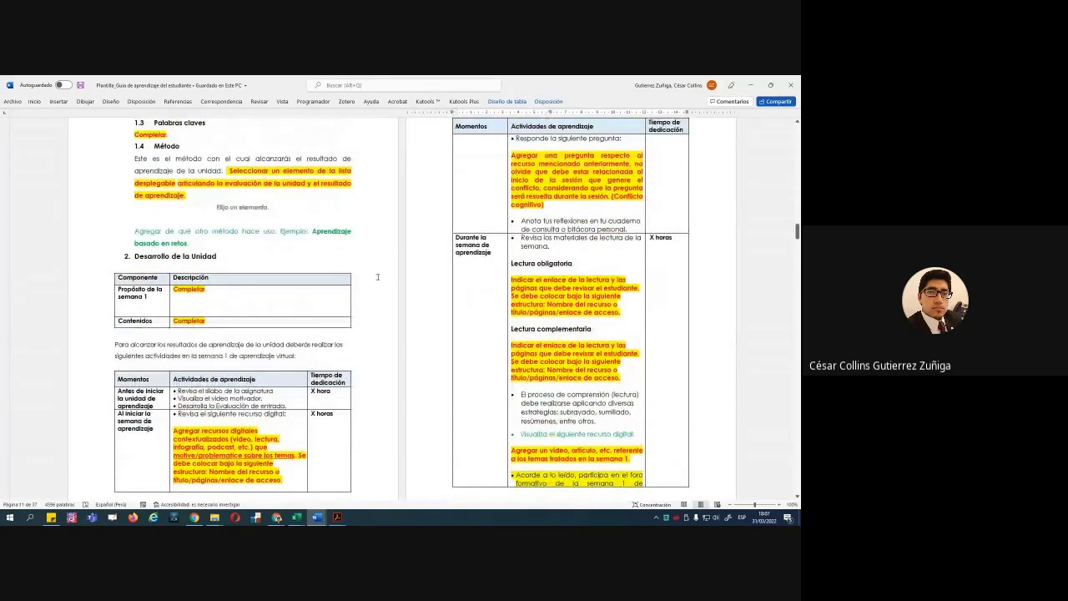
left_click(338, 129)
scroll(338, 167, "up", 2)
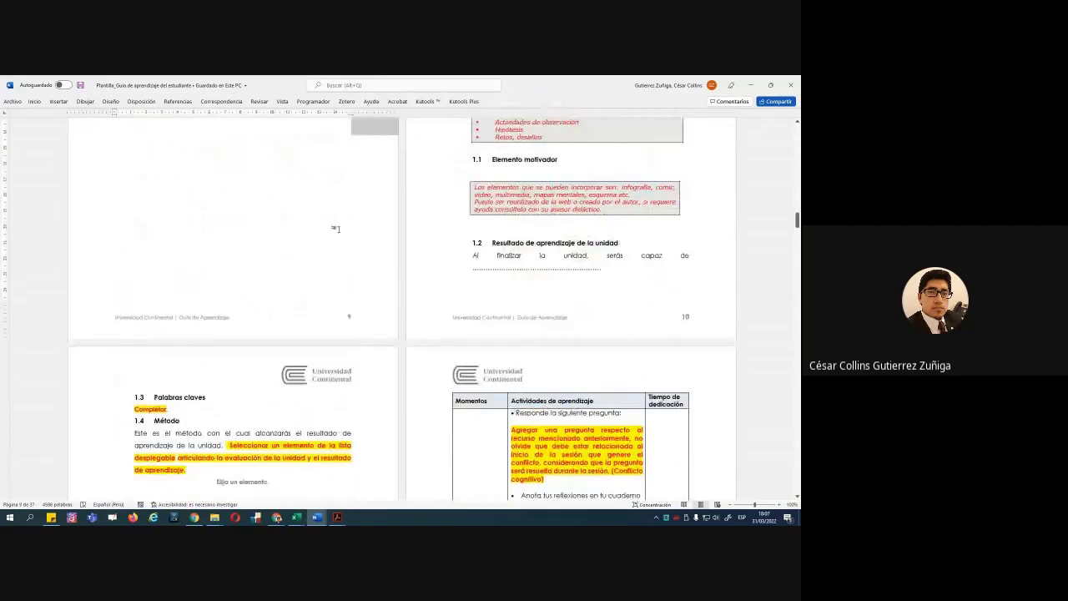
Examine the week 1 learning activities table in an enlarged single-page view and highlight the moment "Al iniciar la semana de aprendizaje"
scroll(395, 336, "down", 15)
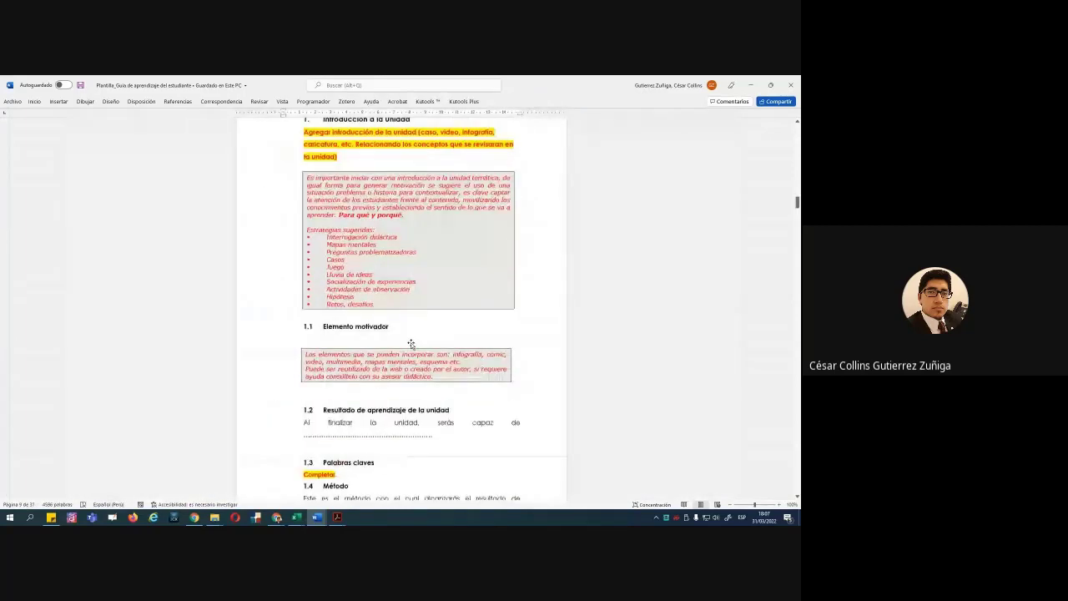
scroll(391, 368, "up", 3, "ctrl")
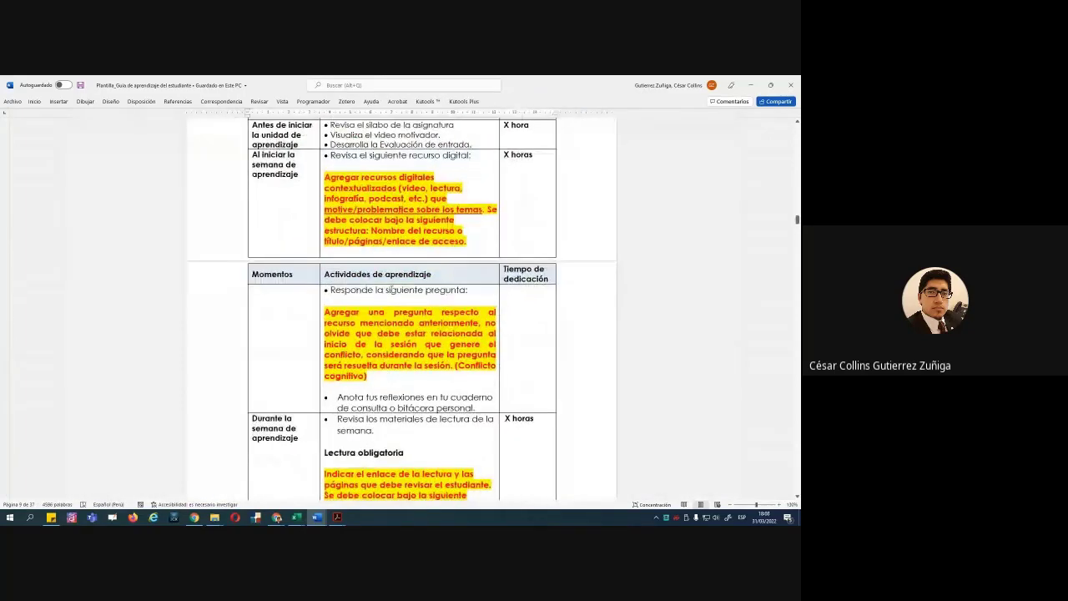
scroll(391, 369, "up", 3)
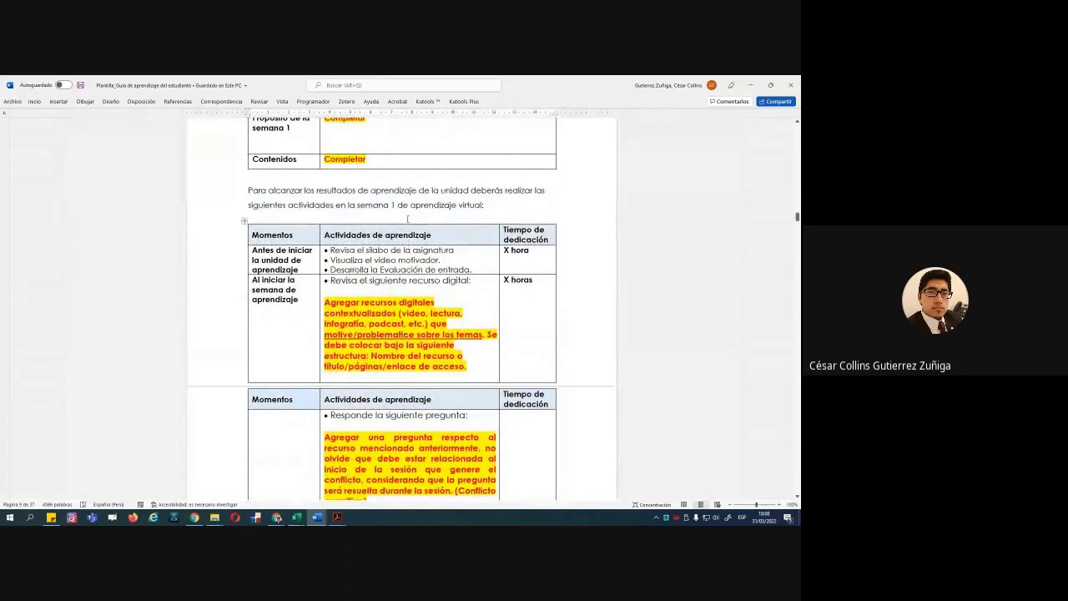
scroll(408, 219, "down", 3)
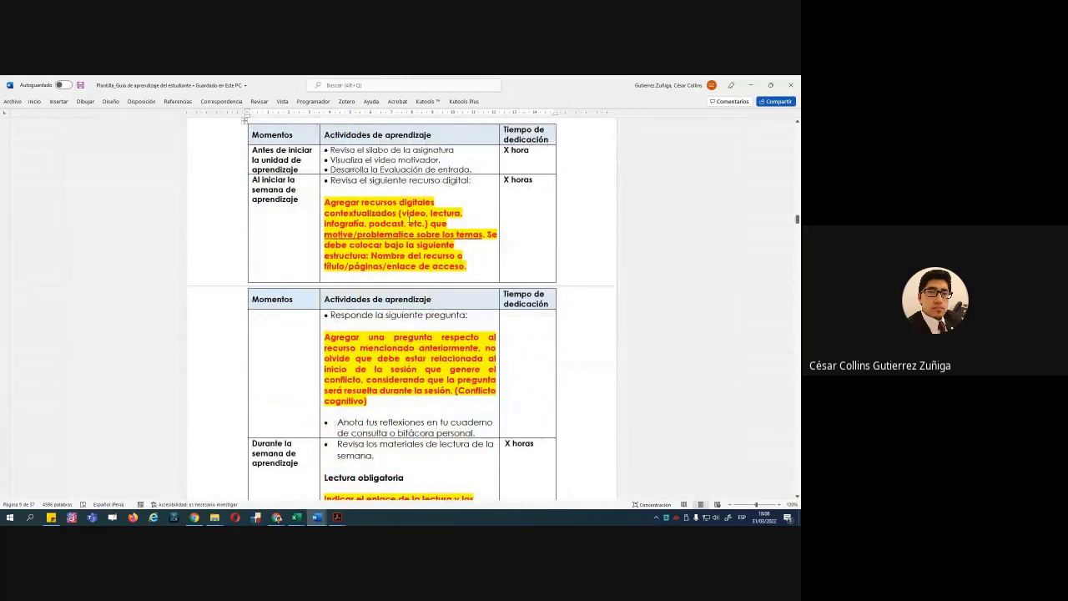
left_click_drag(253, 179, 299, 200)
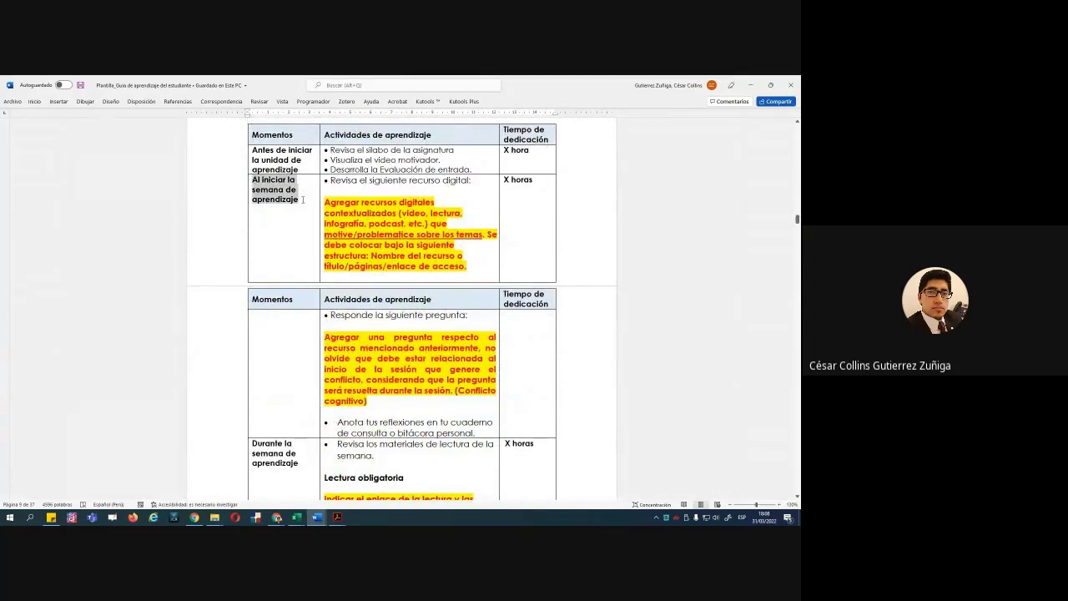
Examine the week 1 opening activities in the guide, highlighting the digital resource and question instructions and the reflection activity
left_click(306, 218)
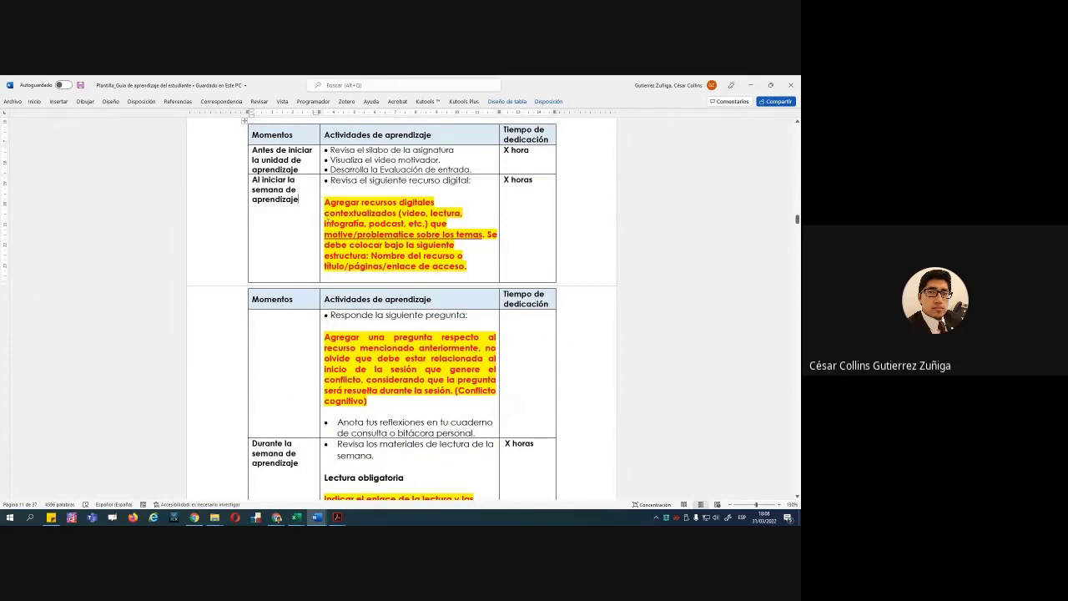
scroll(306, 238, "down", 1, "ctrl")
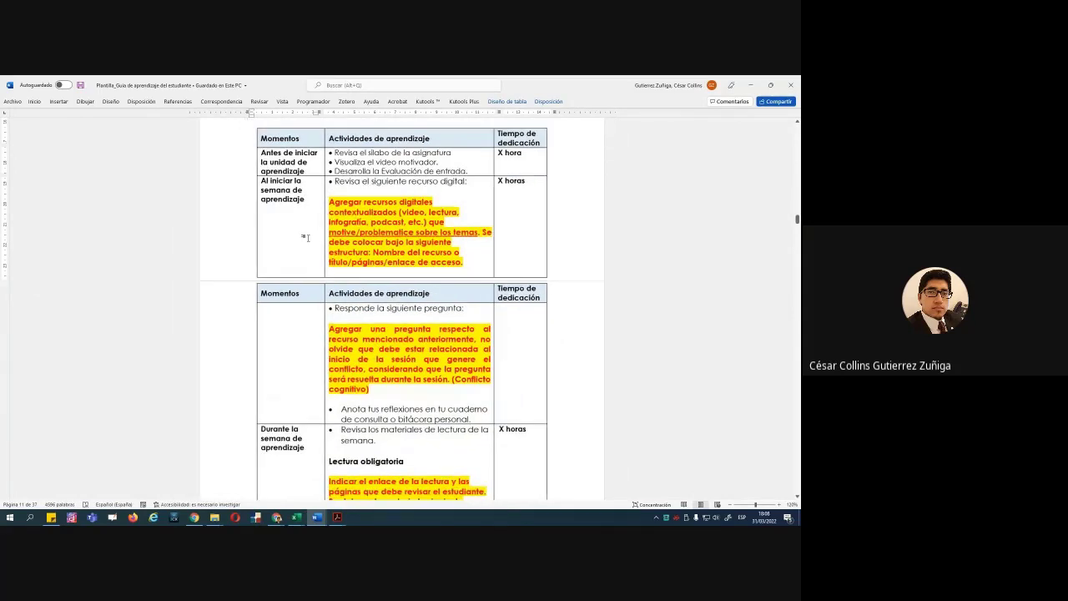
scroll(305, 238, "up", 3)
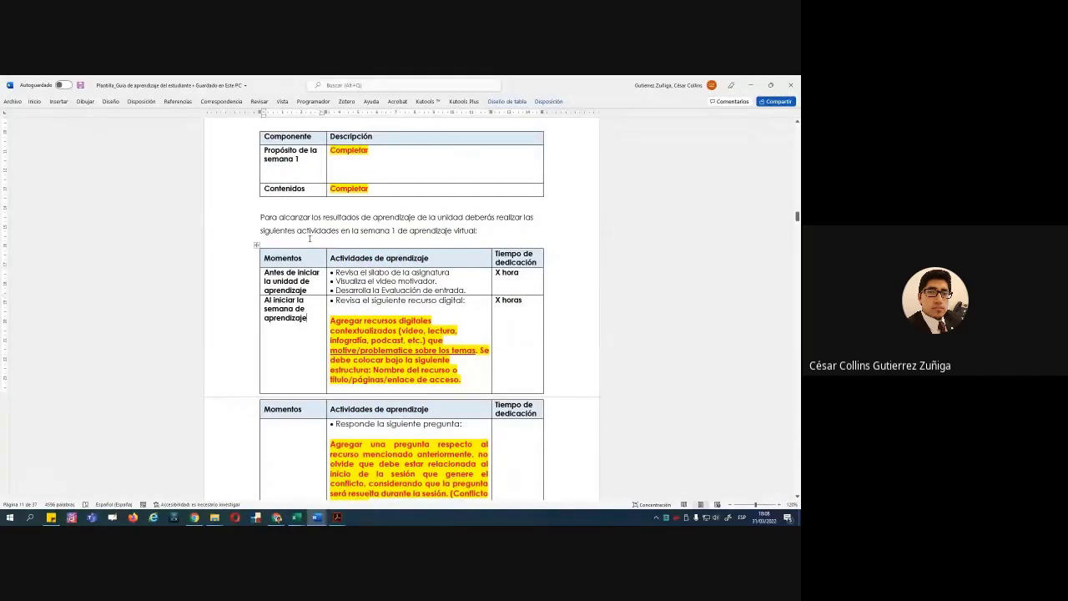
scroll(310, 239, "down", 4)
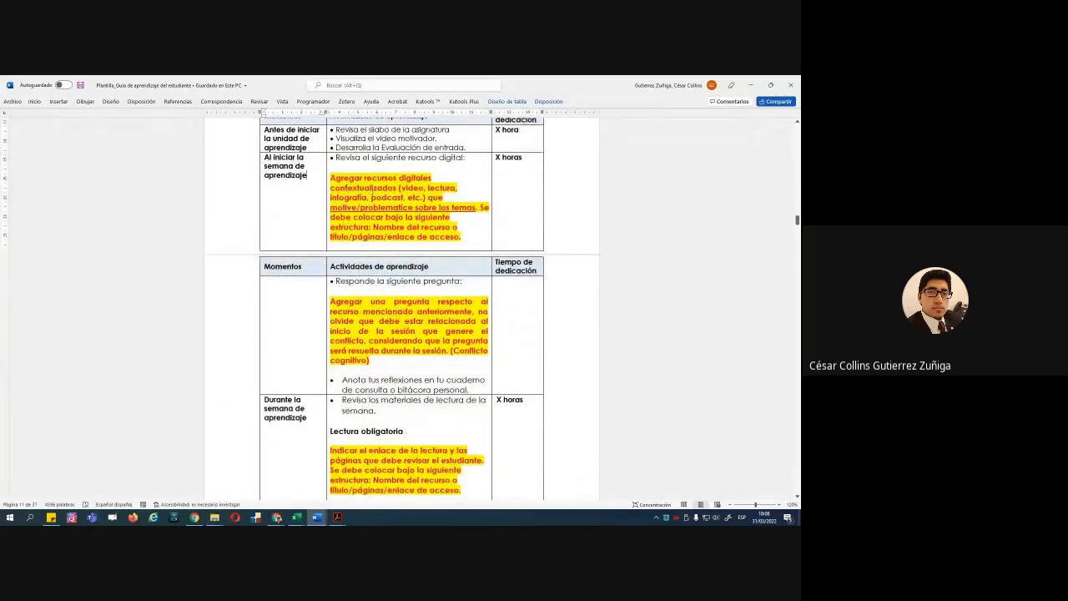
left_click_drag(331, 172, 429, 360)
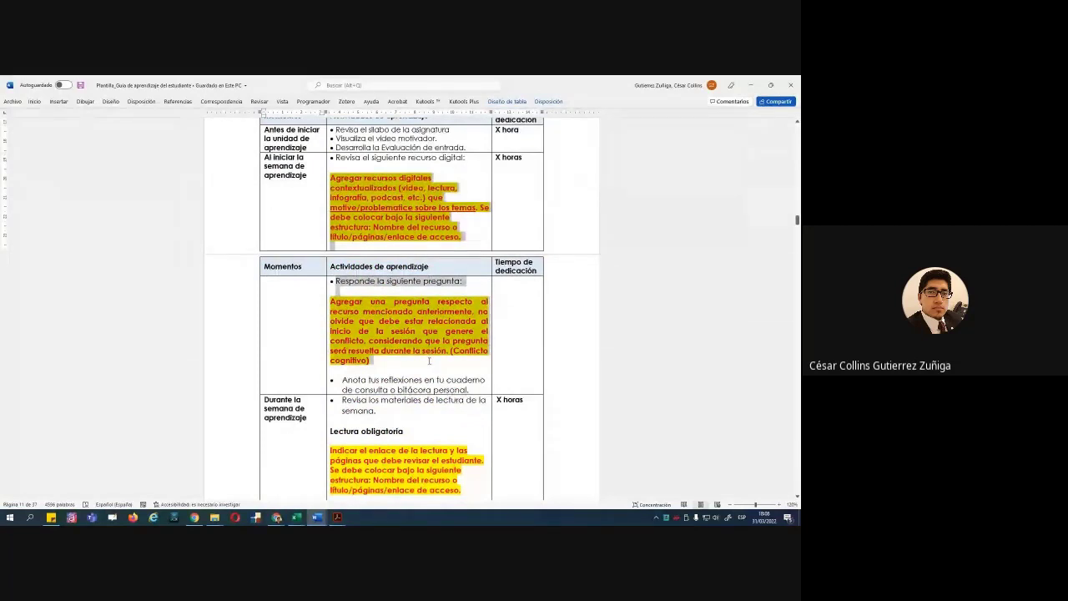
left_click(429, 361)
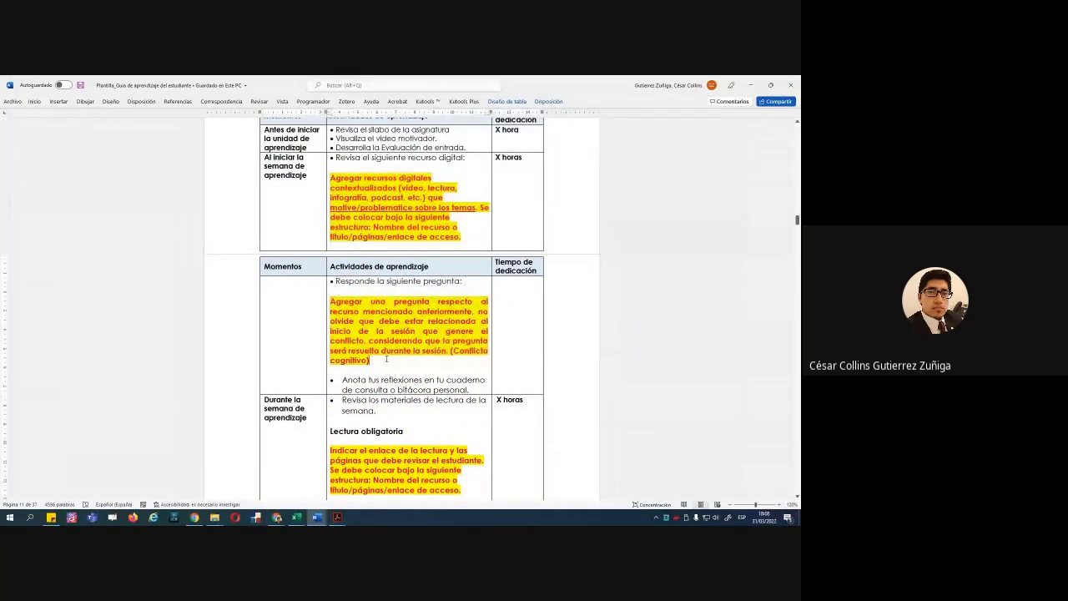
scroll(350, 352, "down", 1)
left_click_drag(341, 357, 470, 368)
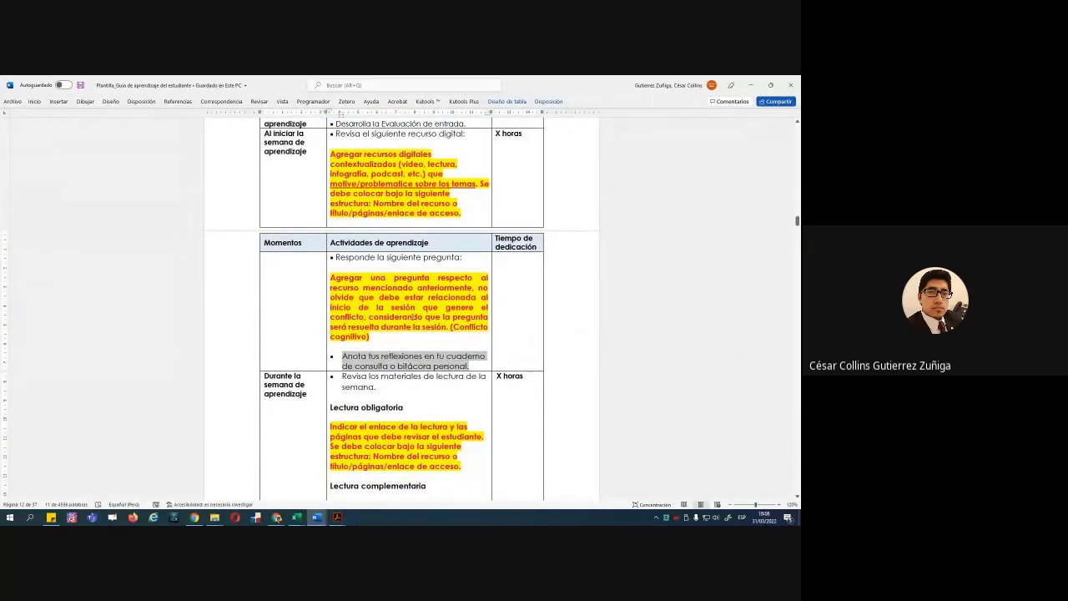
Examine the "Durante la semana de aprendizaje" activities for week 1, highlighting the required and complementary readings, digital resource and forum question
scroll(412, 317, "down", 3)
scroll(411, 317, "down", 5)
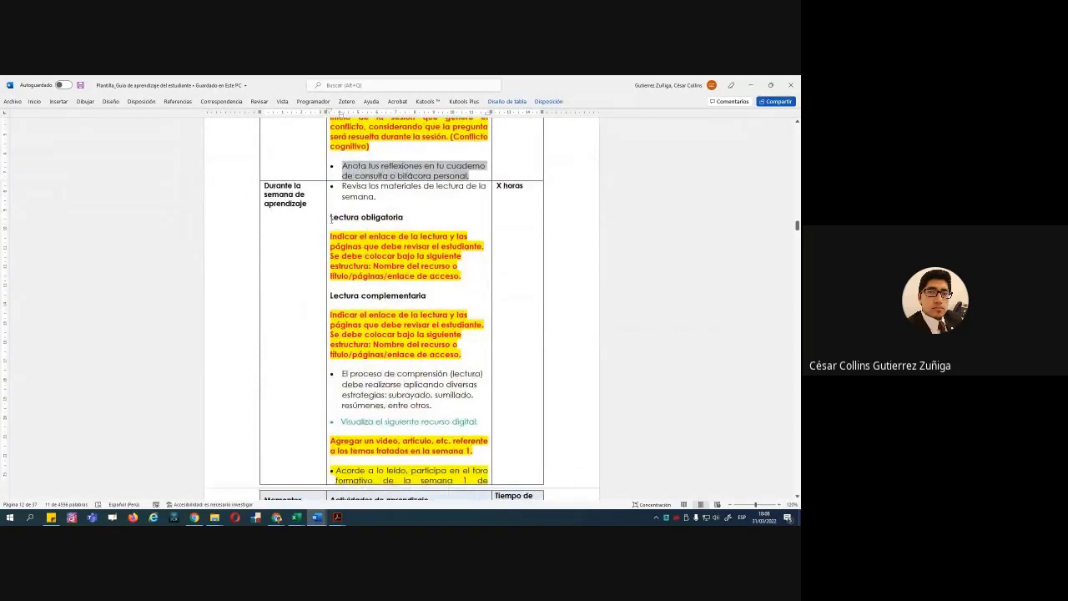
left_click_drag(331, 219, 465, 355)
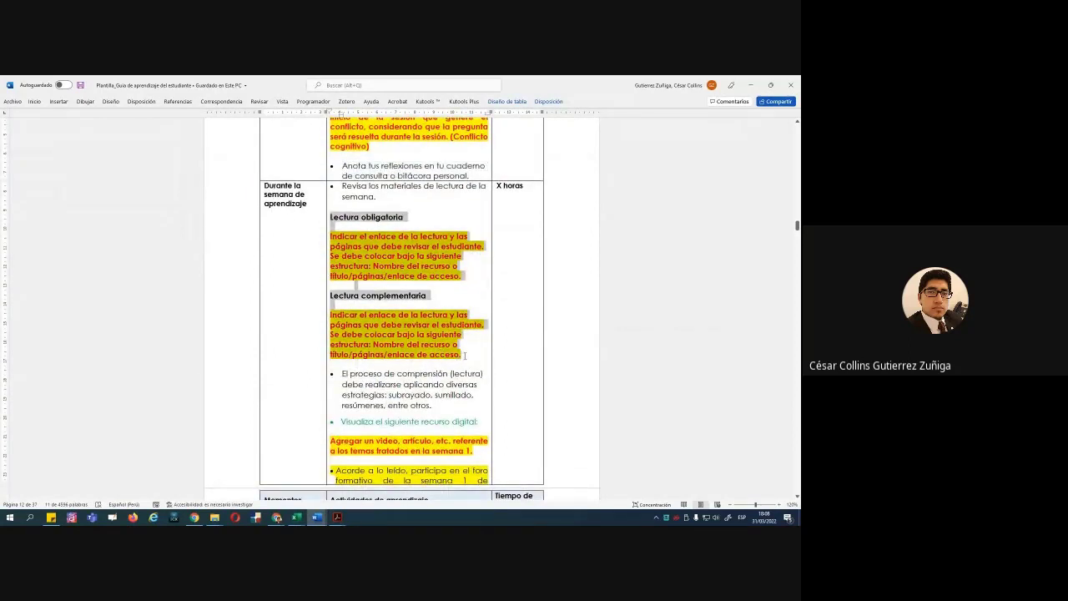
scroll(450, 326, "down", 6)
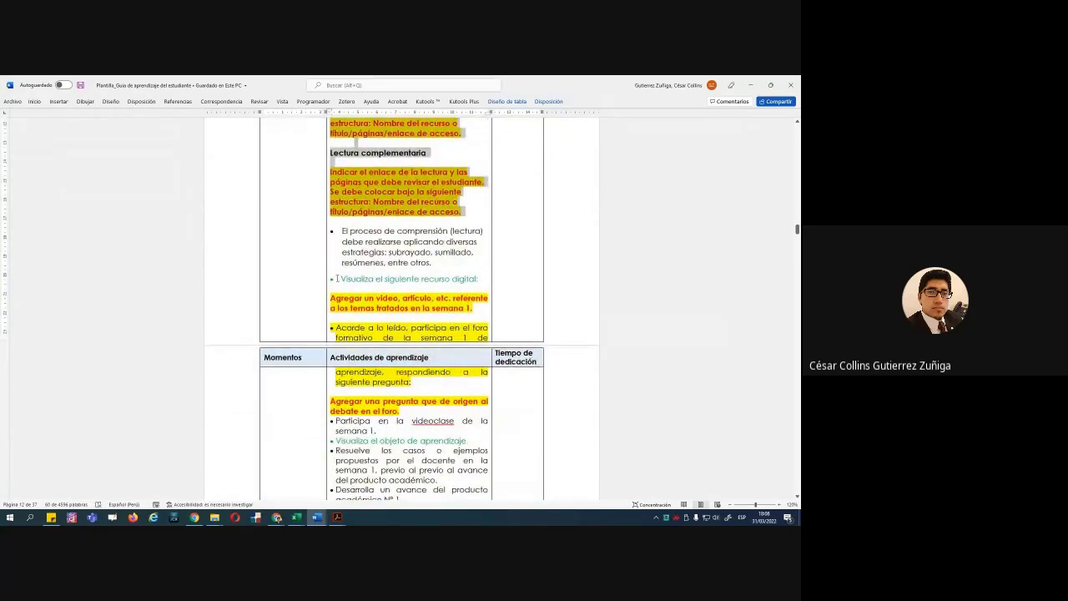
left_click_drag(336, 279, 477, 409)
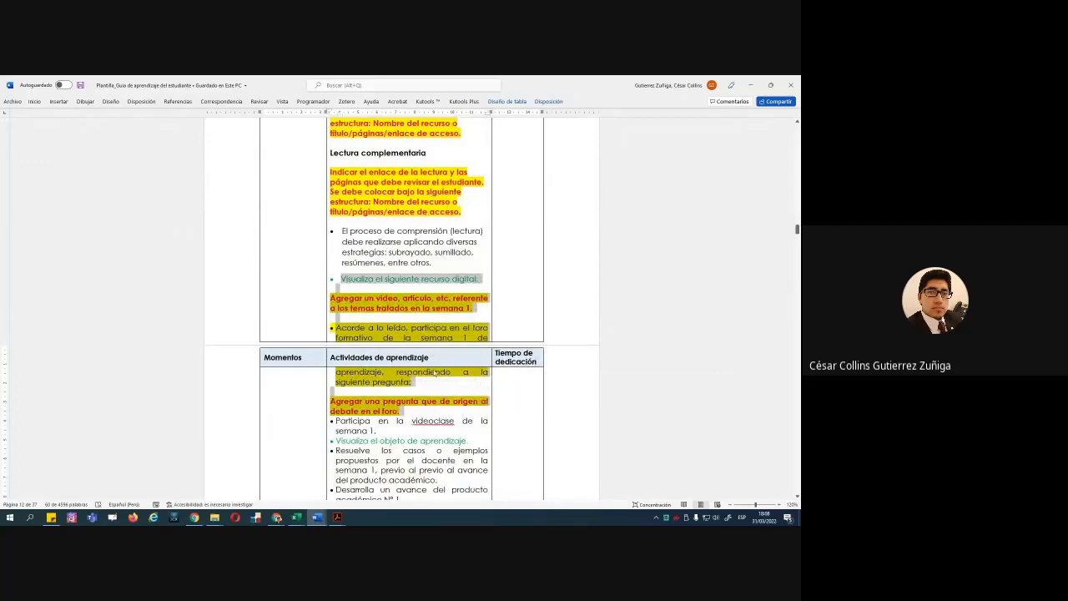
left_click(380, 307)
triple_click(380, 307)
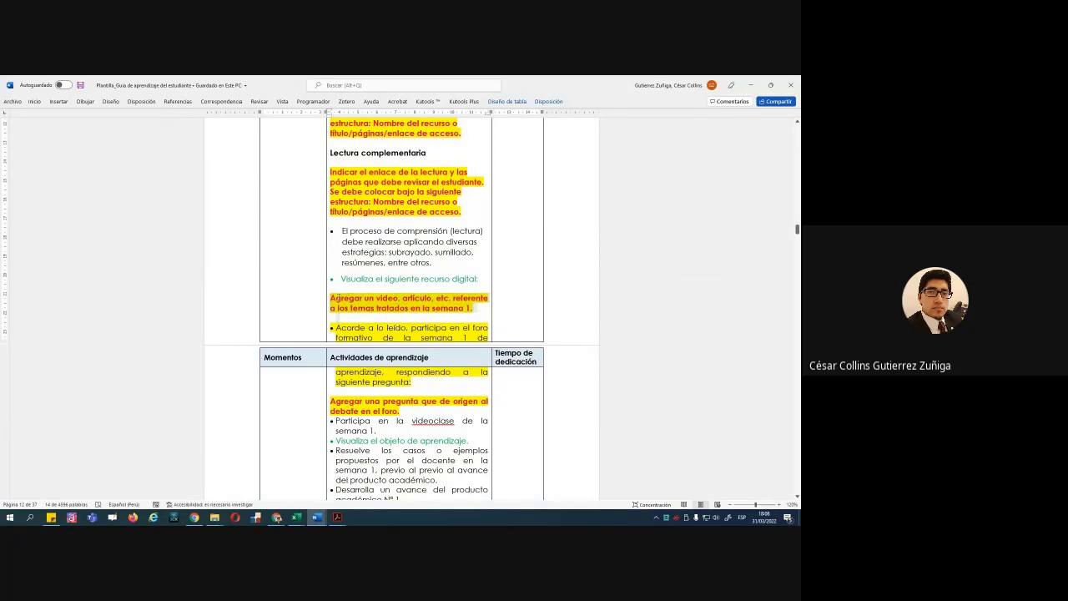
left_click_drag(330, 400, 401, 412)
Examine the week 2 activities through to the start of Unidad 2, highlighting the reading material and Recursos digitales didácticos sections
scroll(491, 357, "down", 6)
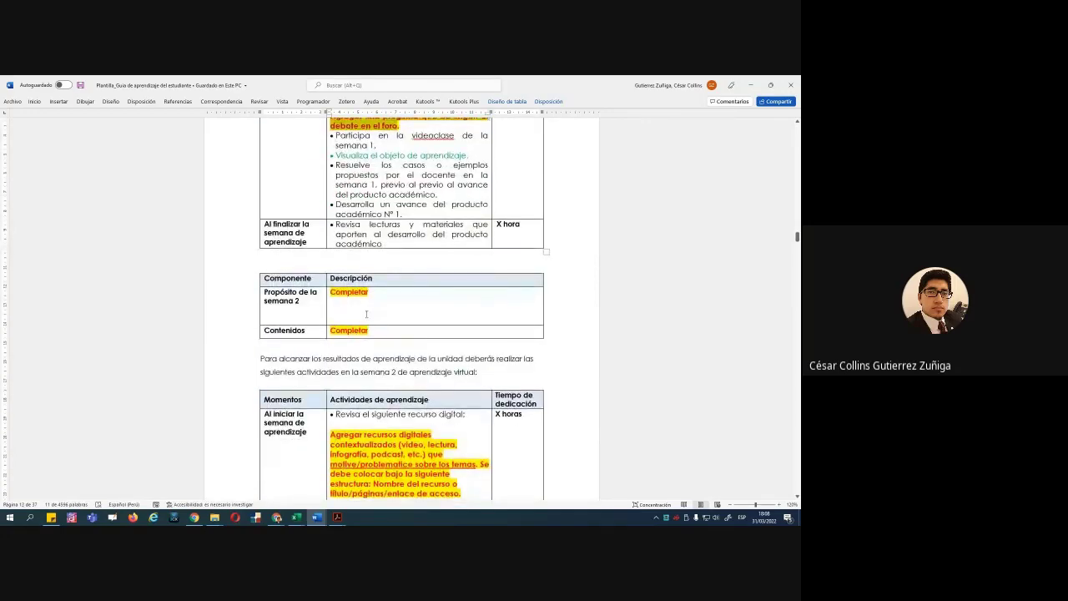
scroll(366, 313, "down", 2)
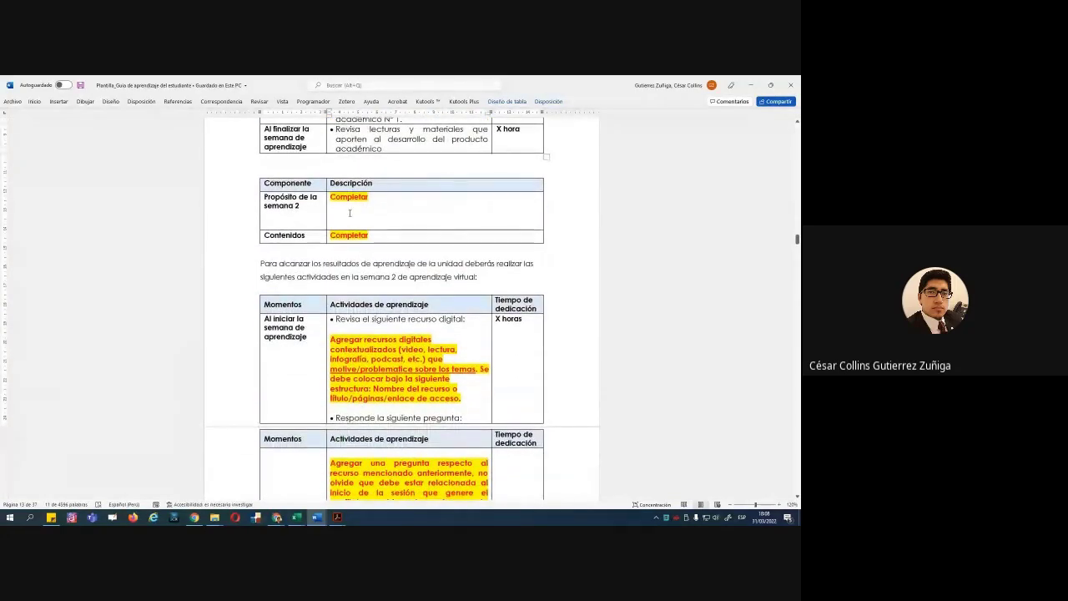
scroll(350, 213, "down", 18)
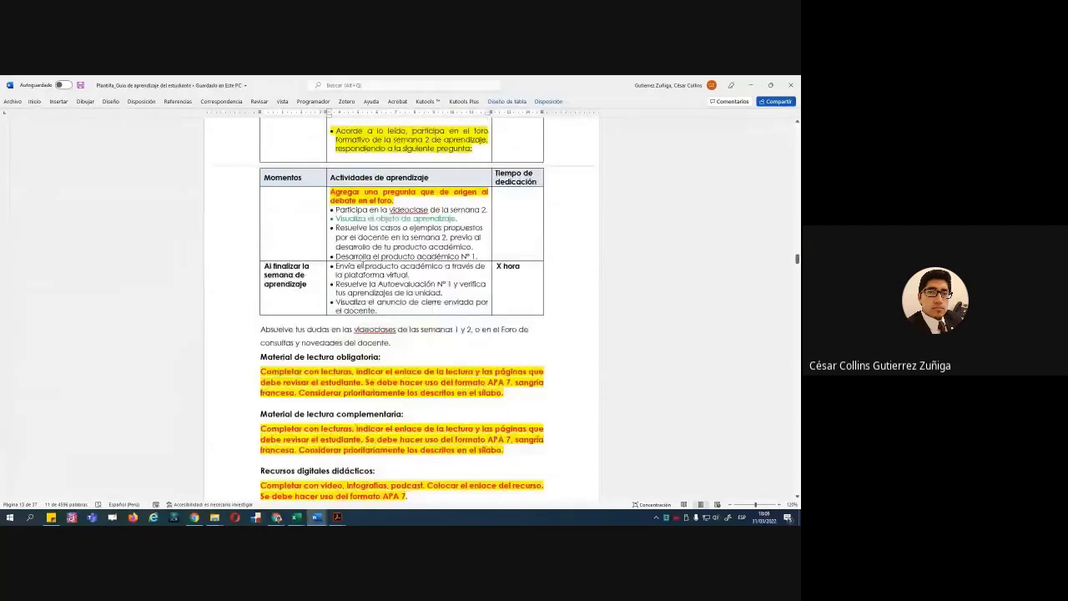
scroll(364, 266, "down", 2)
left_click_drag(261, 257, 408, 399)
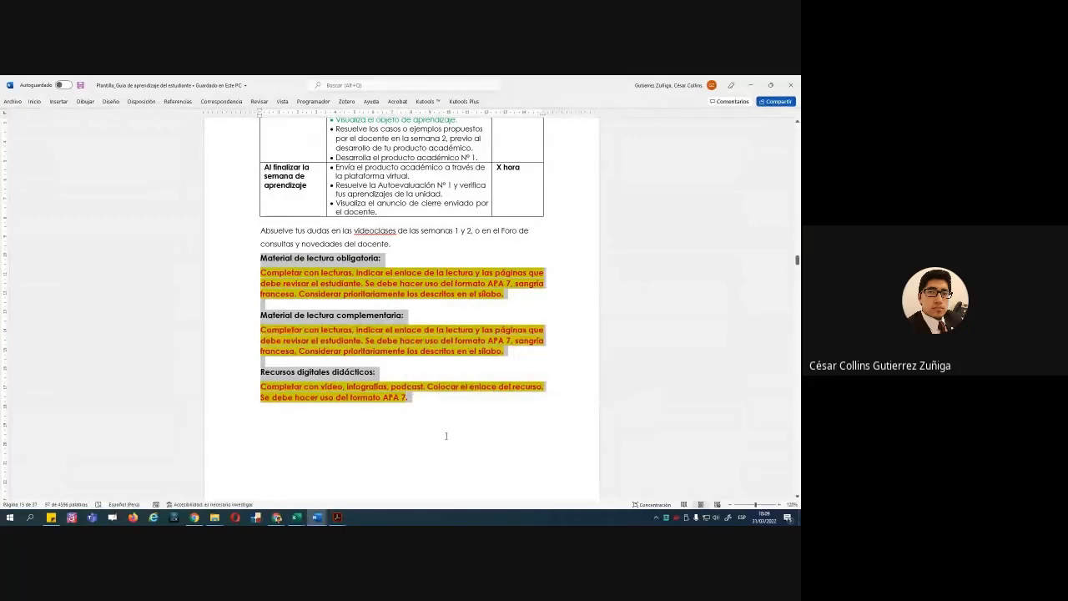
scroll(446, 434, "down", 12)
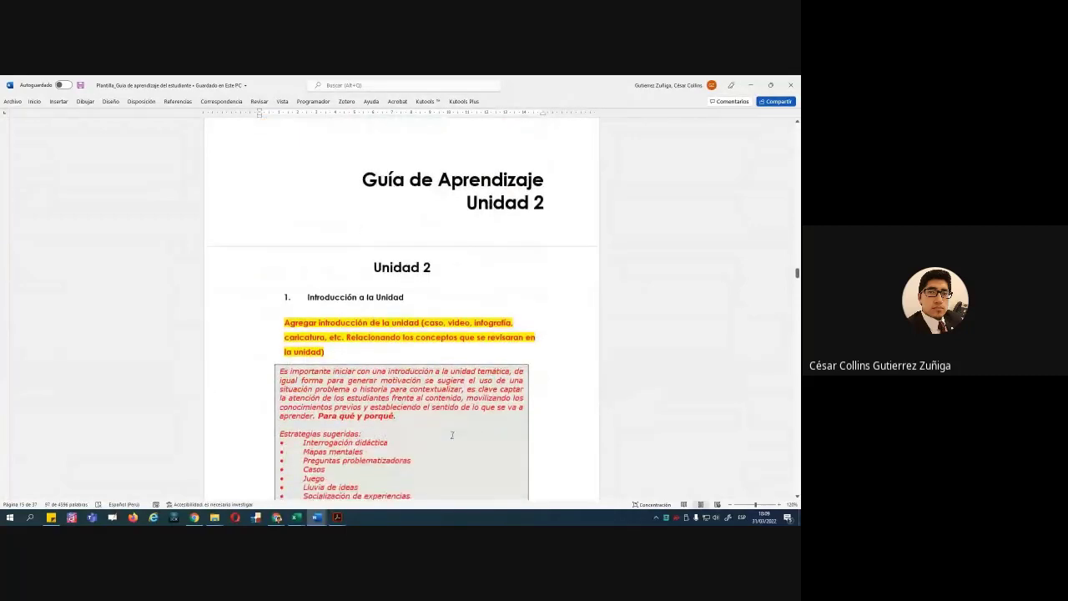
Close the student guide and mark the Blended, Presencial and Virtual folders inside Kit 3.2's Semipresencial folder in File Explorer
left_click_drag(796, 273, 794, 124)
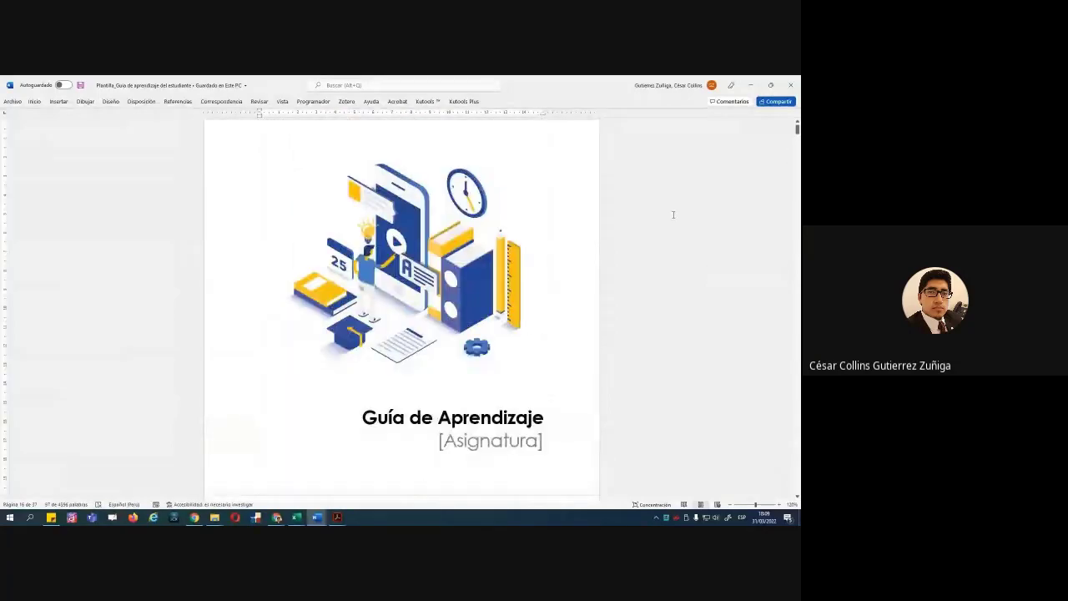
left_click(789, 86)
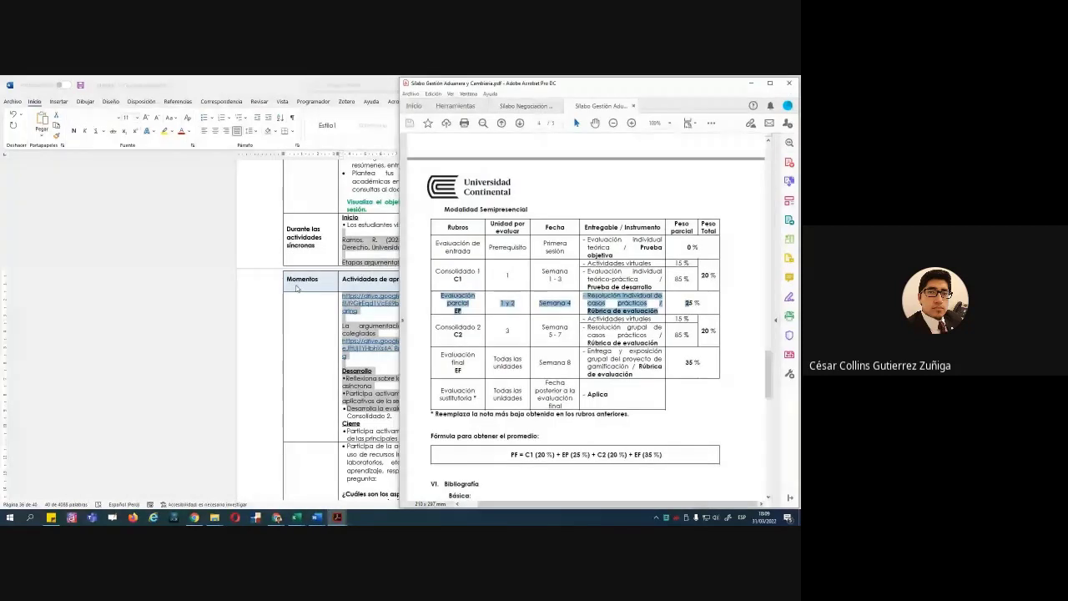
mouse_move(214, 517)
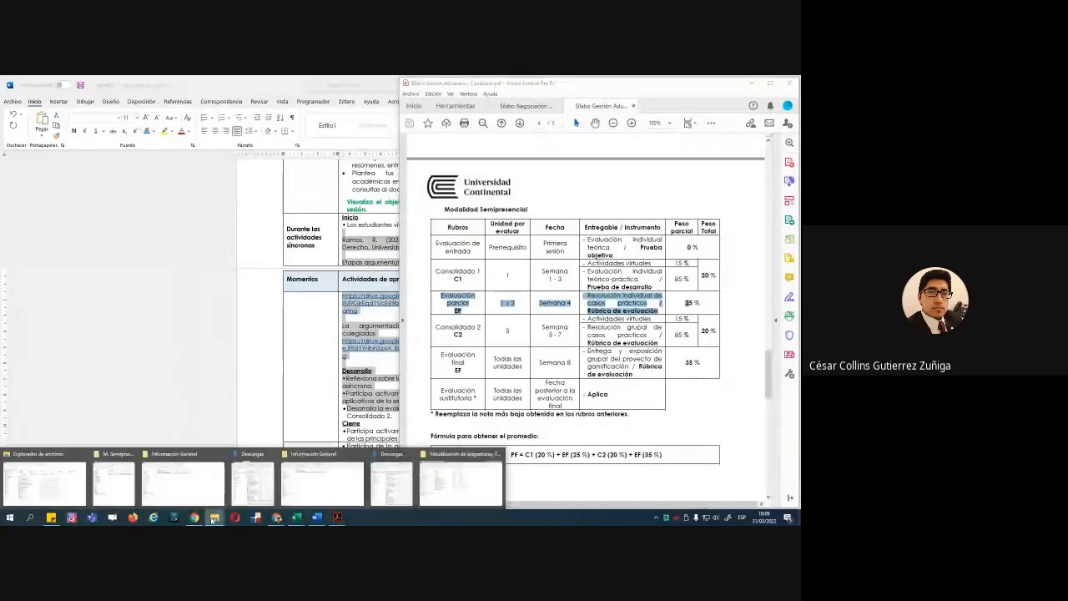
left_click(329, 495)
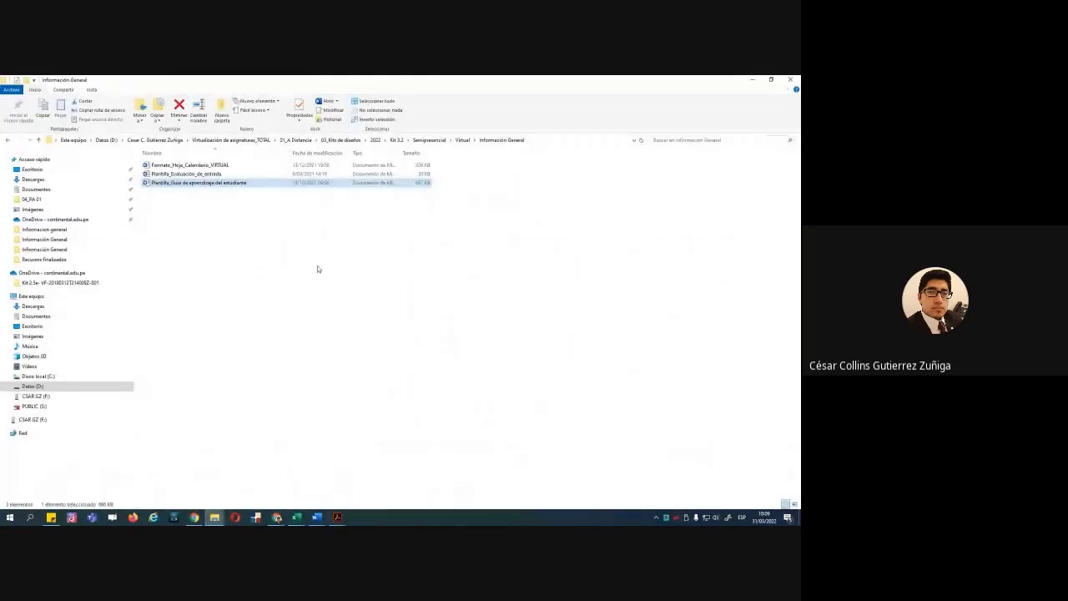
left_click(463, 140)
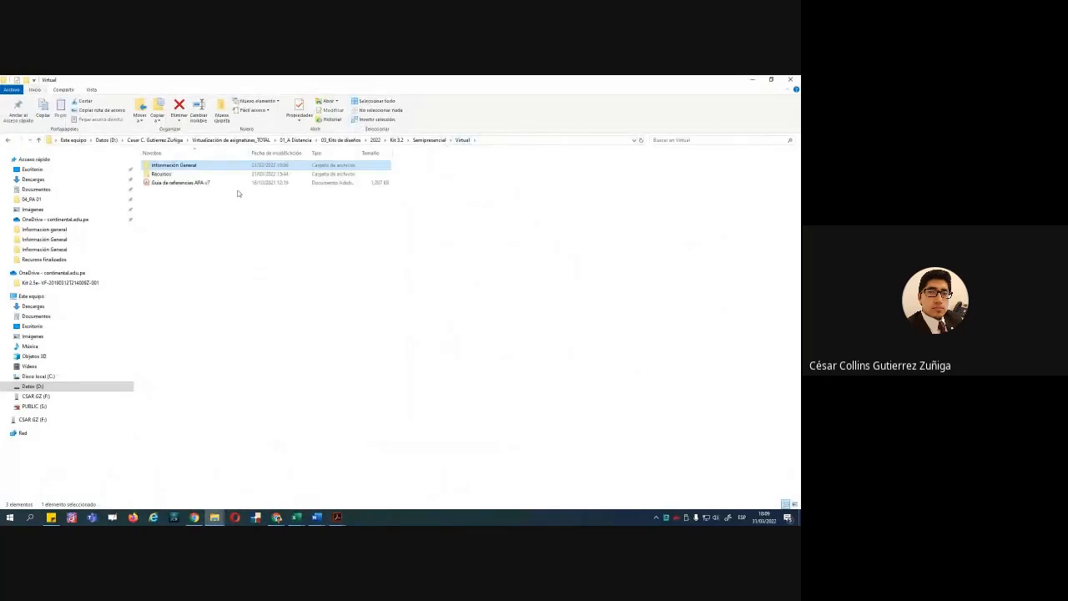
left_click(429, 142)
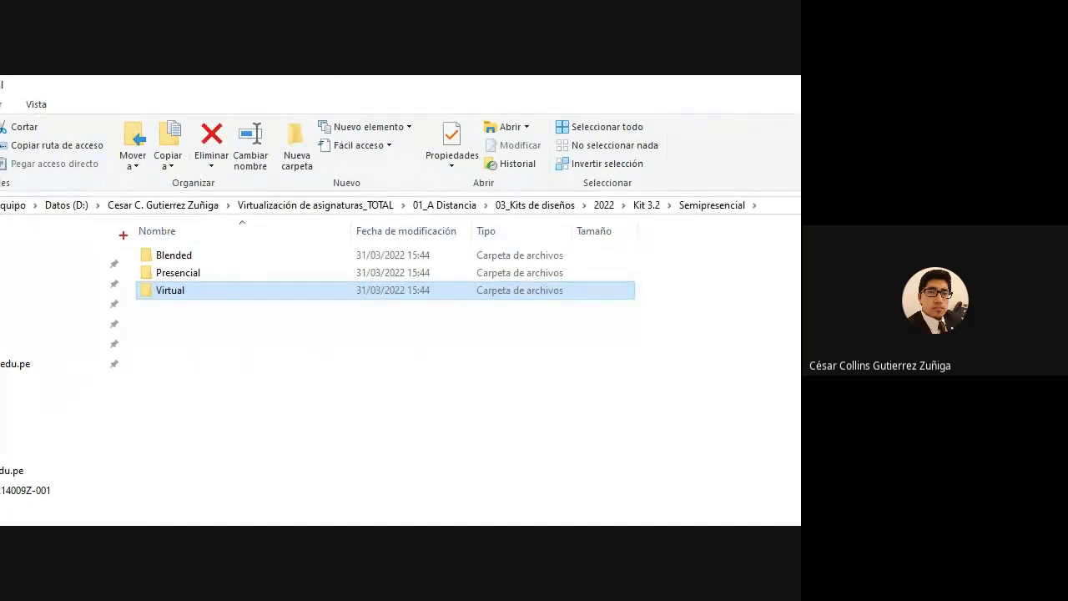
left_click_drag(122, 238, 236, 313)
left_click_drag(247, 268, 300, 247)
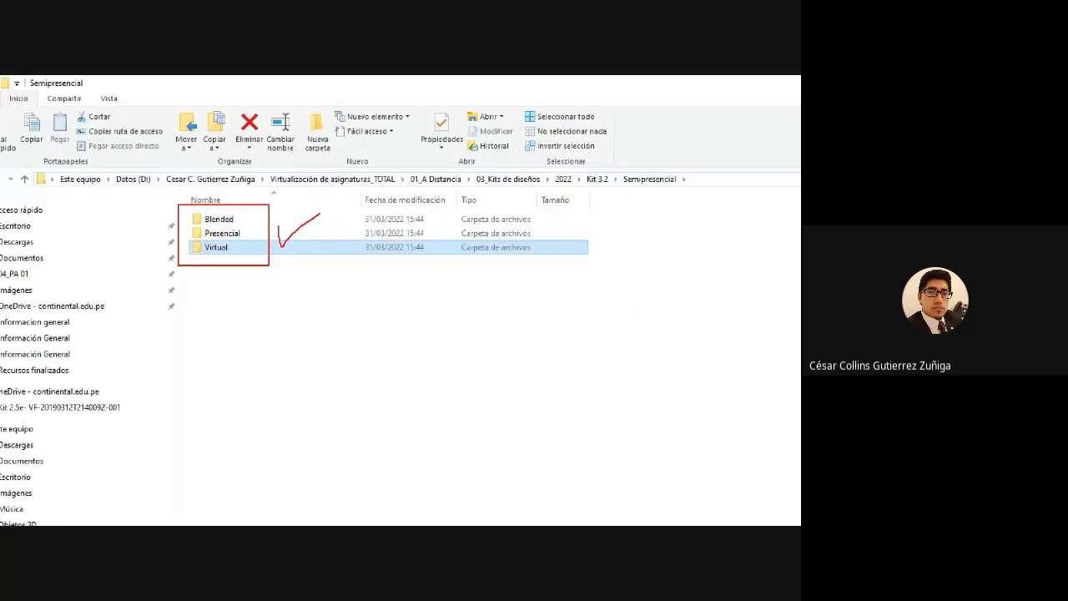
Switch to the Sílabo Gestión Aduanera y Cambiaria PDF and box the Consolidado 1, Evaluación parcial and Consolidado 2 rows in the Modalidad Semipresencial table
mouse_move(337, 517)
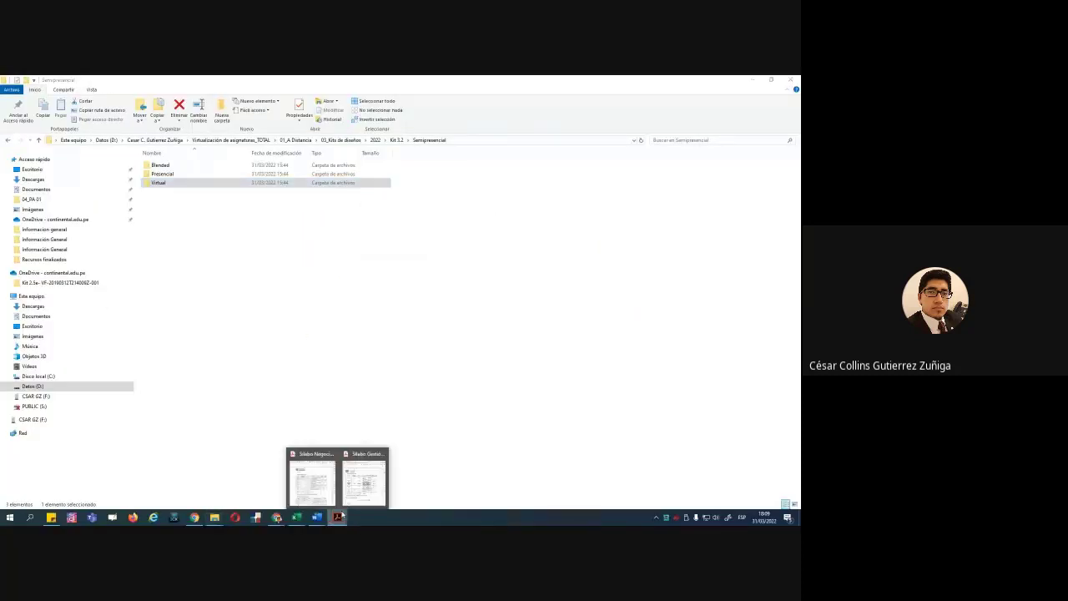
left_click(365, 488)
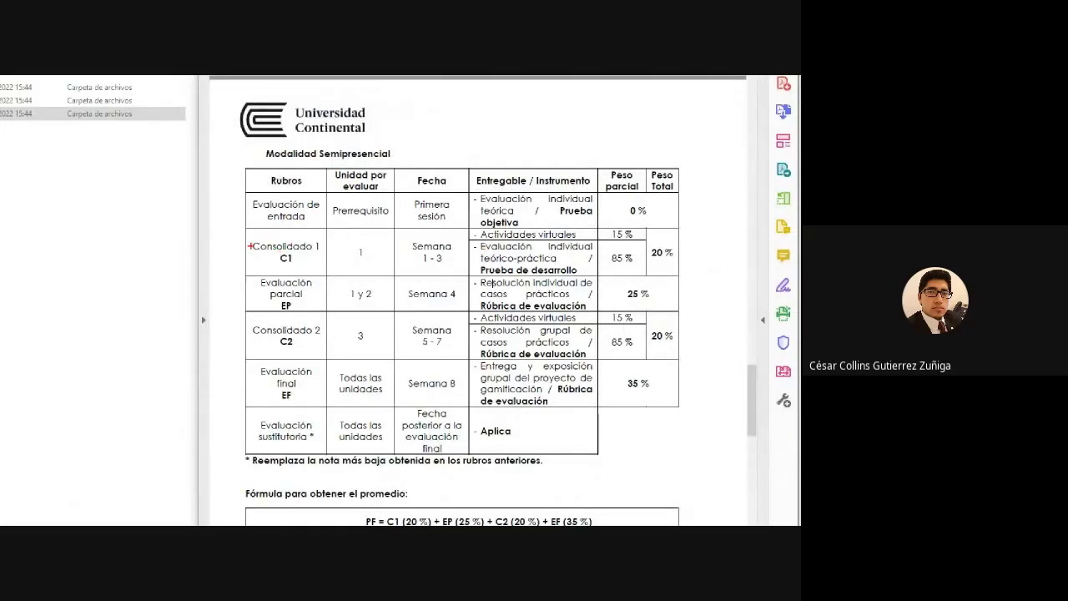
mouse_move(241, 232)
left_mouse_down()
mouse_move(321, 261)
mouse_move(499, 281)
mouse_move(597, 274)
left_mouse_up()
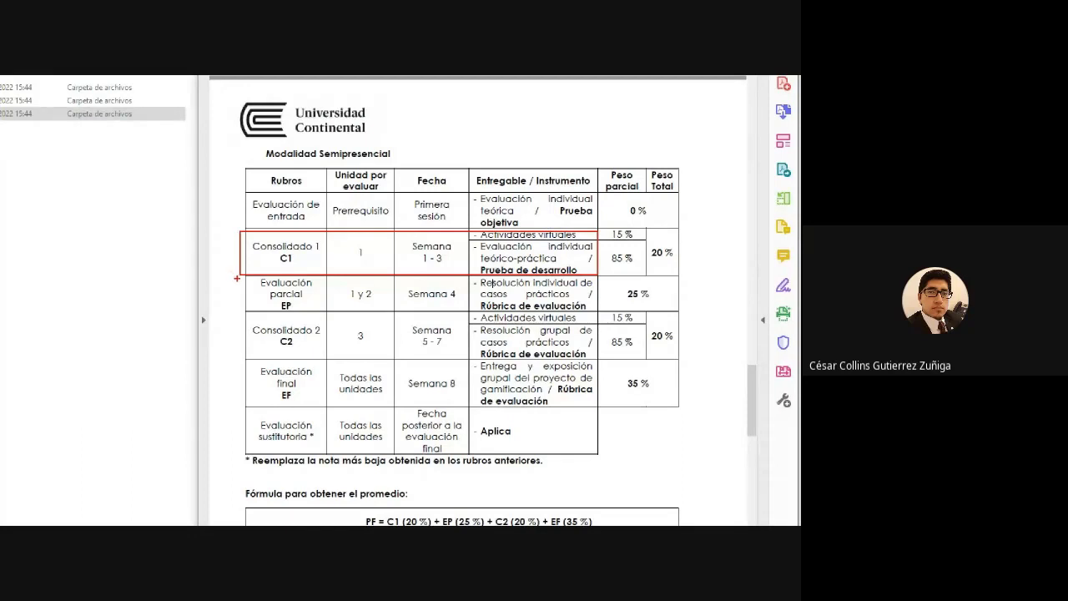
mouse_move(241, 277)
left_mouse_down()
mouse_move(374, 310)
mouse_move(476, 320)
mouse_move(597, 313)
left_mouse_up()
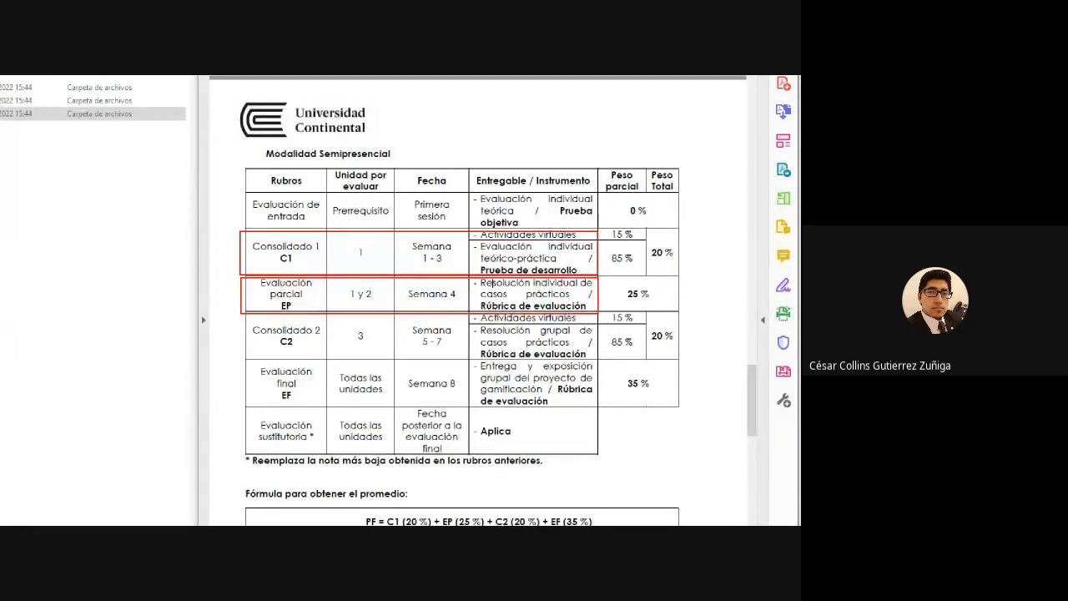
mouse_move(245, 316)
left_mouse_down()
mouse_move(448, 360)
mouse_move(601, 365)
left_mouse_up()
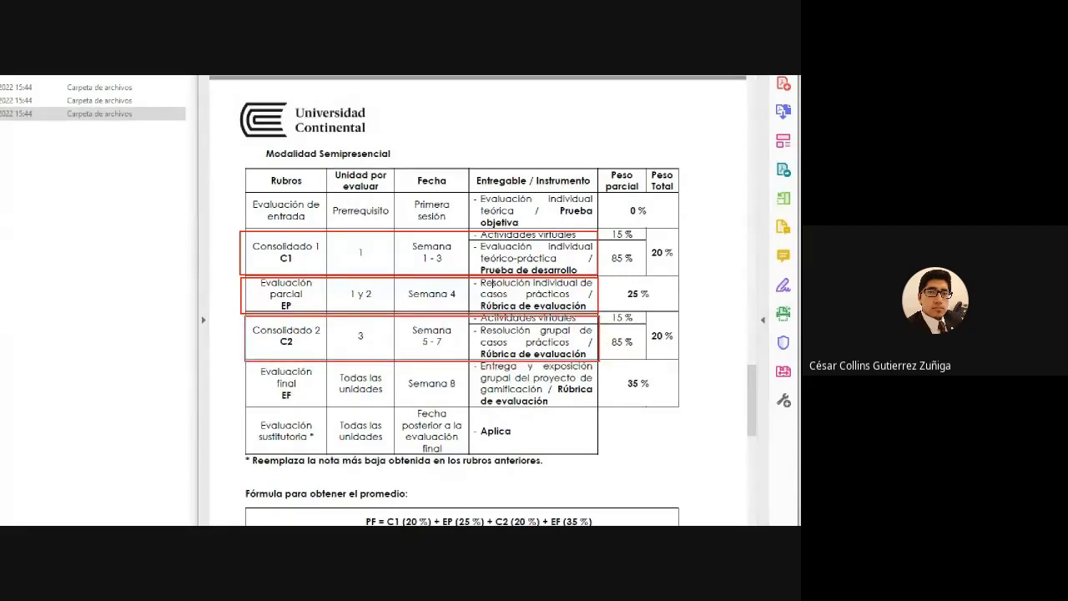
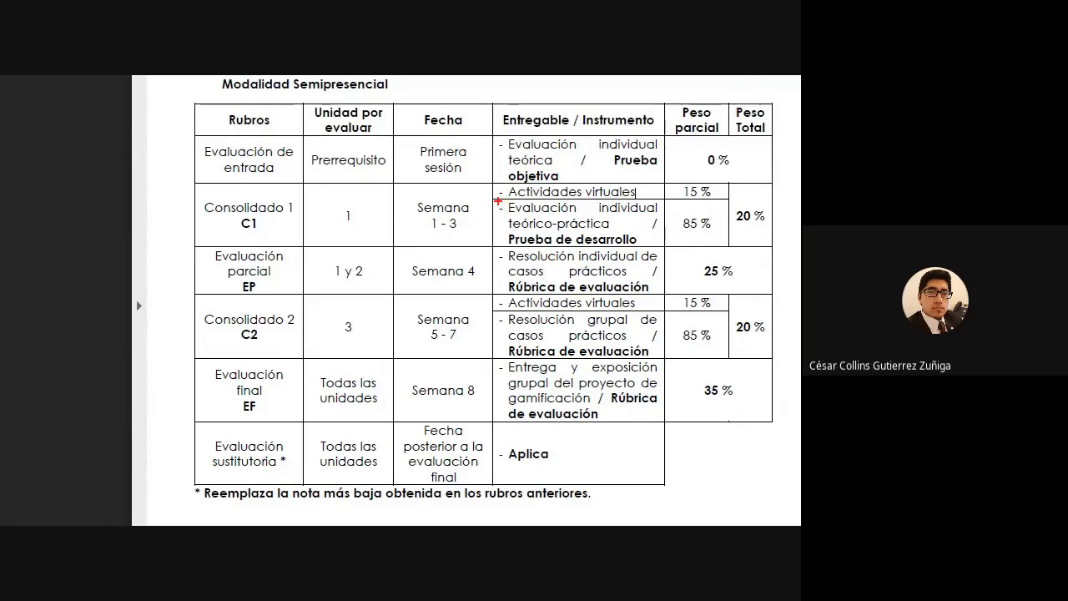
Box the Prueba de desarrollo deliverable of Consolidado 1 and the Evaluación parcial deliverable, with arrows from Semana 1 - 3 and Semana 4
mouse_move(498, 202)
left_mouse_down()
mouse_move(551, 225)
mouse_move(662, 247)
left_mouse_up()
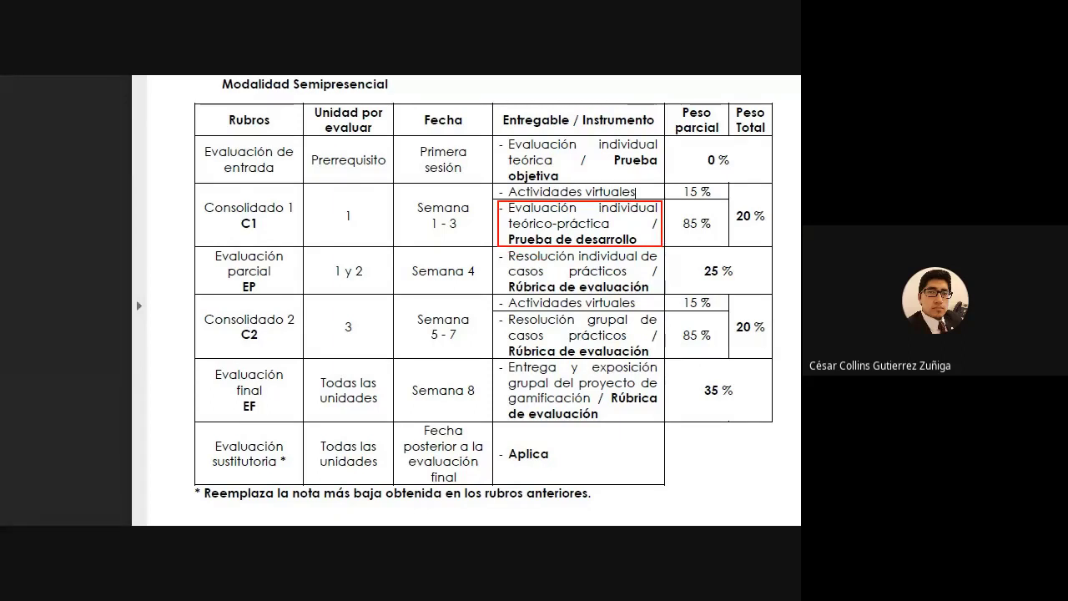
left_click_drag(501, 249, 661, 294)
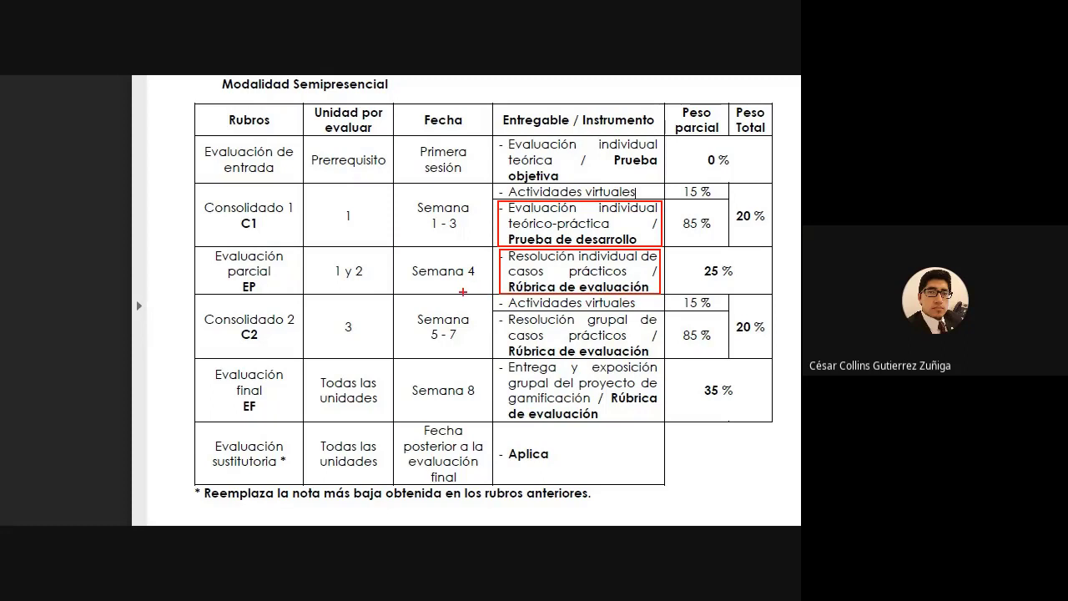
left_click_drag(432, 272, 496, 284)
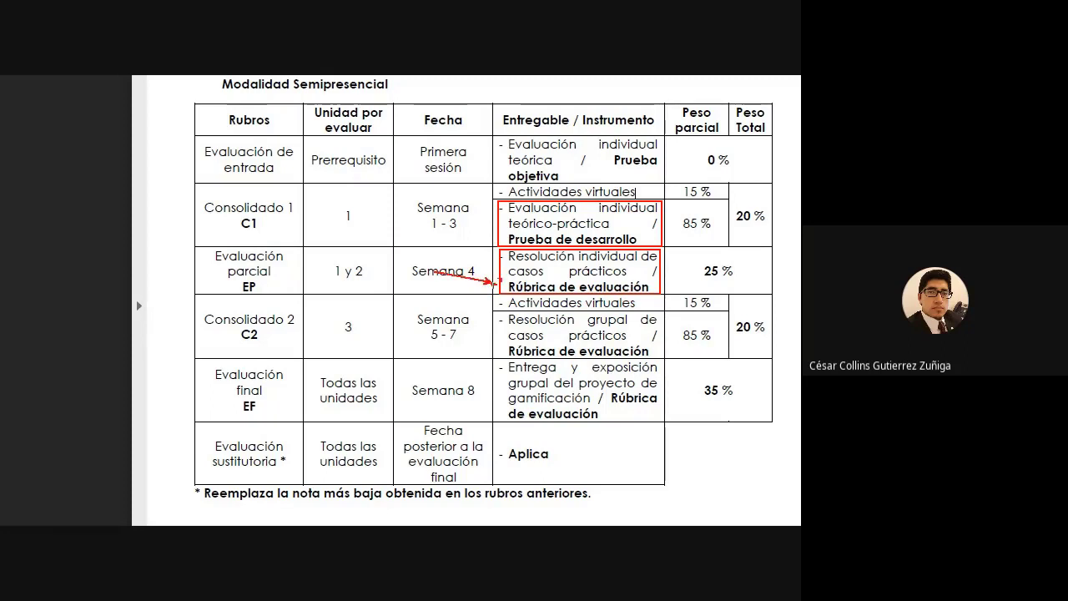
left_click_drag(453, 219, 496, 235)
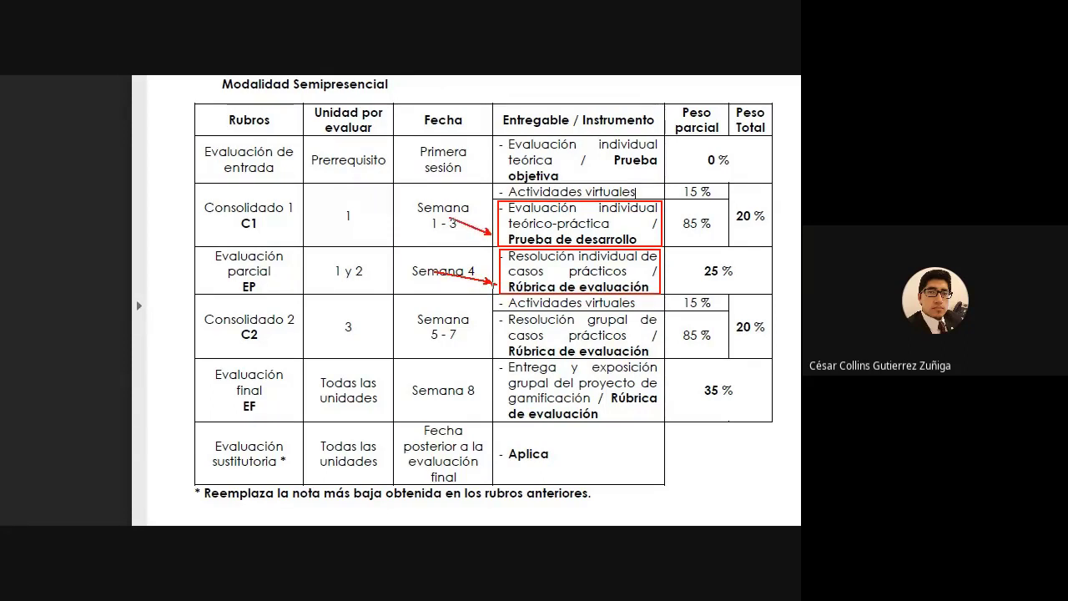
left_click_drag(443, 213, 493, 235)
key("Escape")
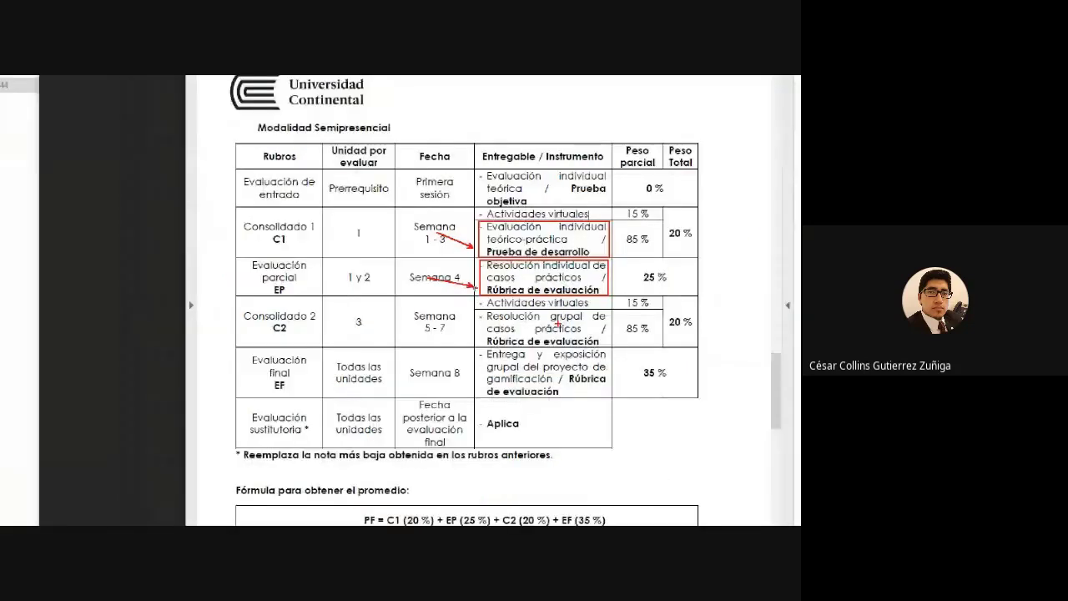
Switch to File Explorer, box Plantilla_Tarea_Proyecto.etc. in the Blended folder's Recursos subfolder, and open it in Word with editing enabled
key("alt+Tab")
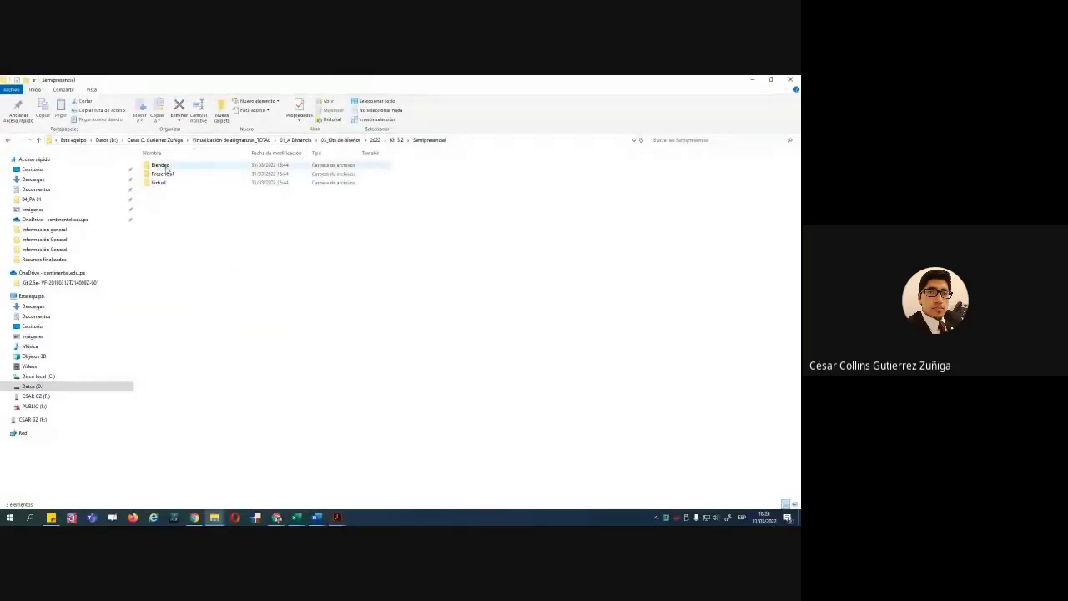
double_click(162, 167)
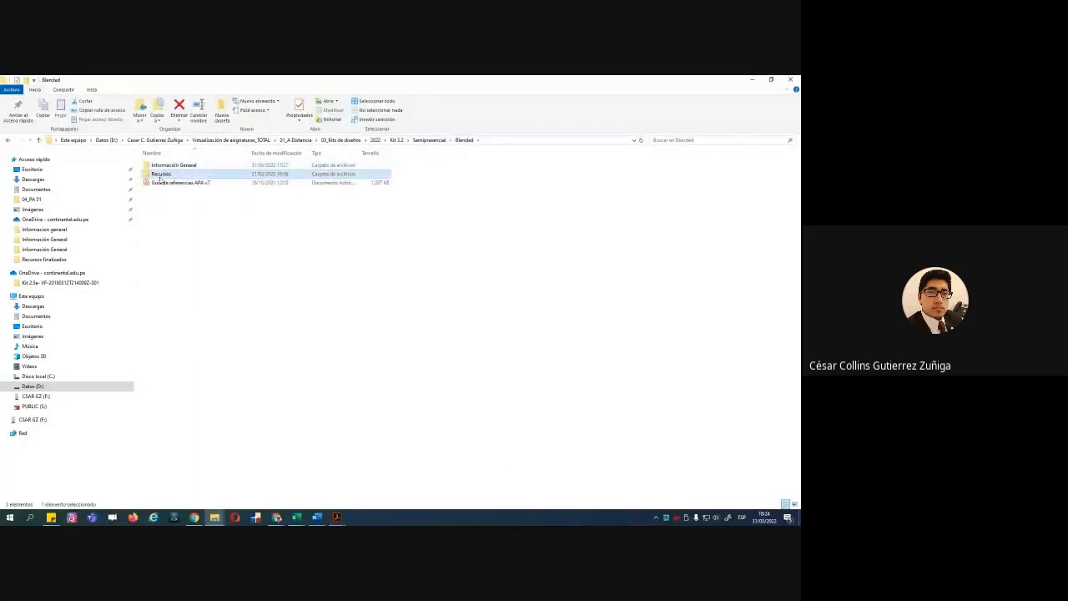
double_click(162, 173)
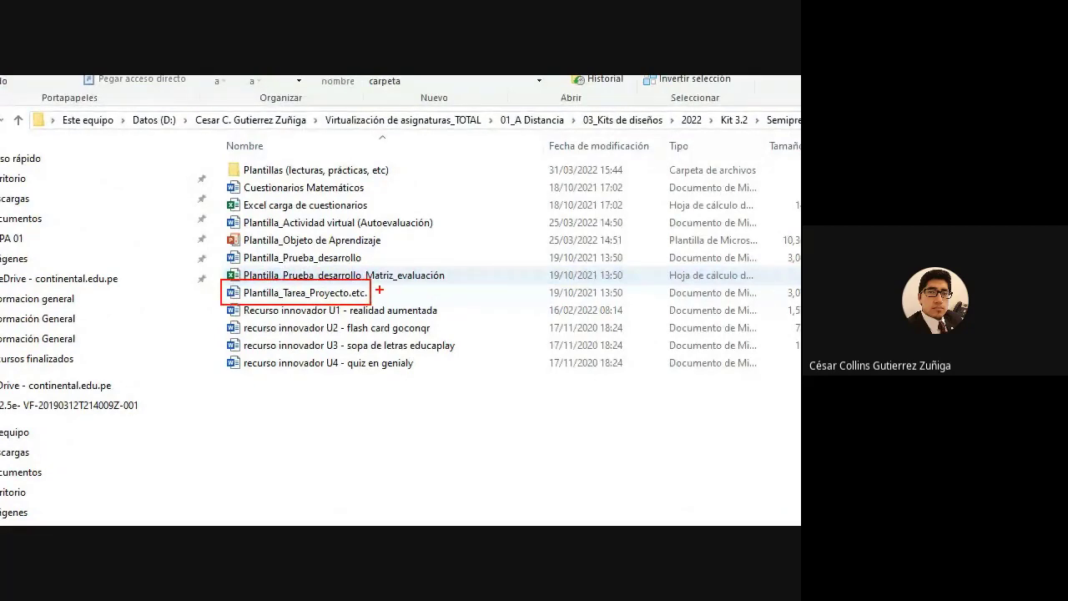
left_click_drag(379, 292, 398, 284)
double_click(317, 292)
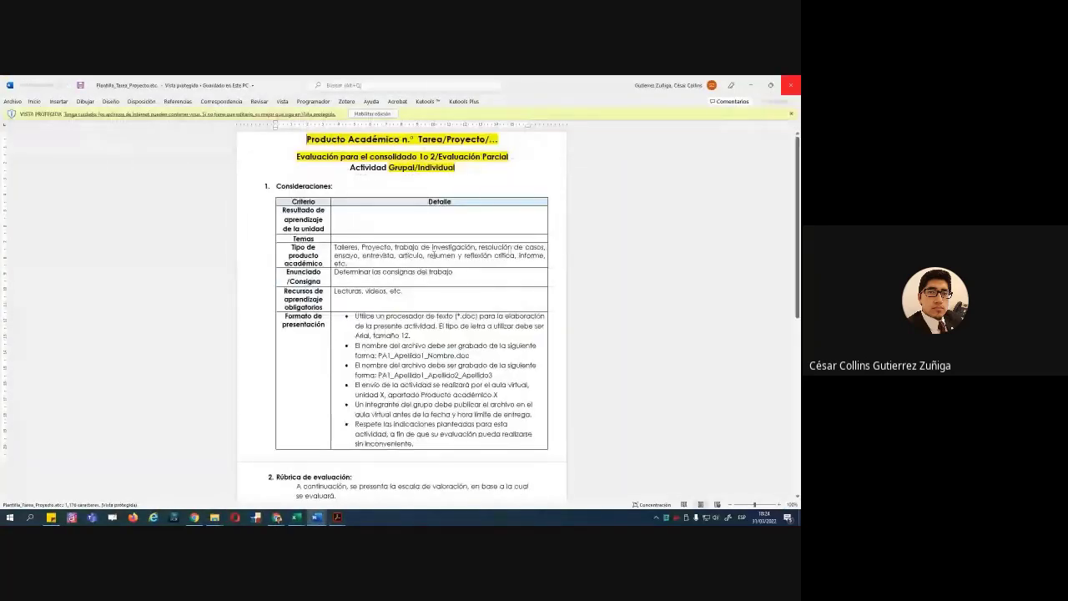
left_click(373, 115)
Examine the task template down to its Rúbrica de evaluación section and mark the rubric table with a box
scroll(438, 256, "down", 5)
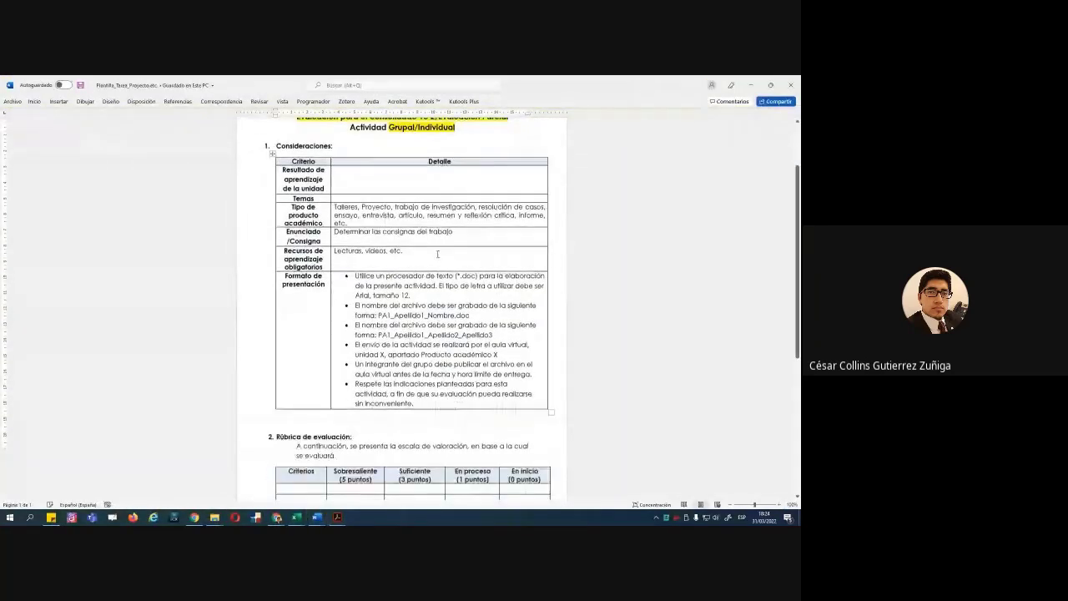
scroll(435, 255, "down", 2)
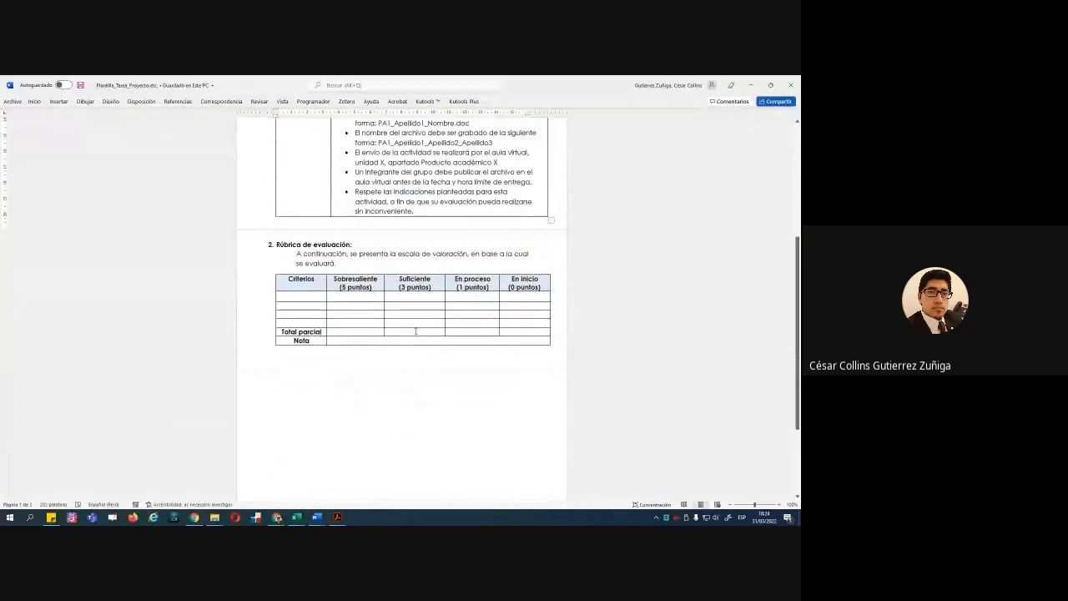
left_click_drag(267, 235, 513, 337)
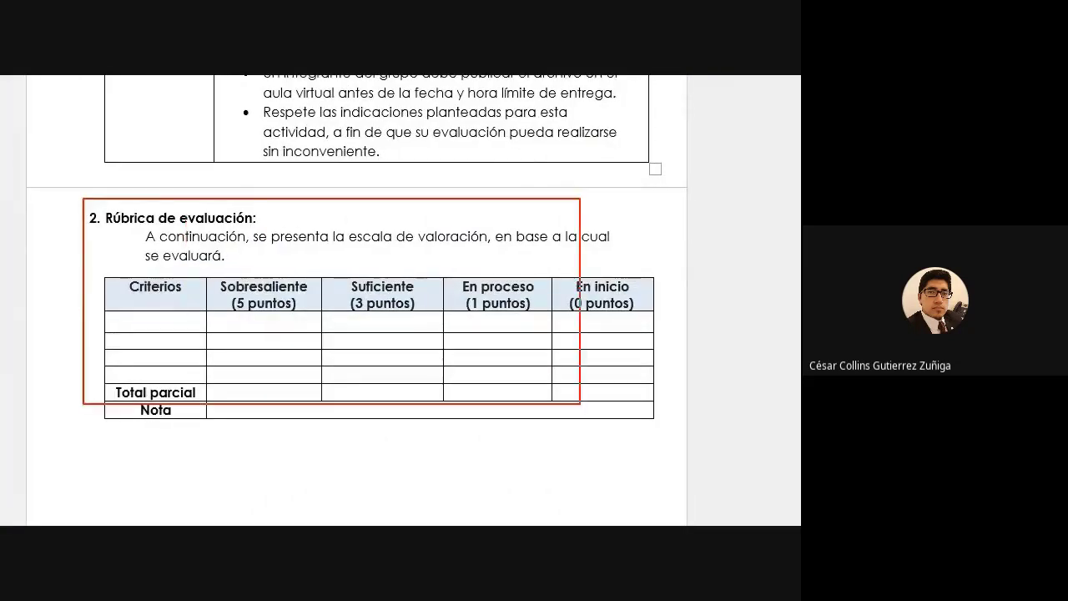
left_click_drag(581, 403, 673, 435)
left_click_drag(683, 324, 732, 305)
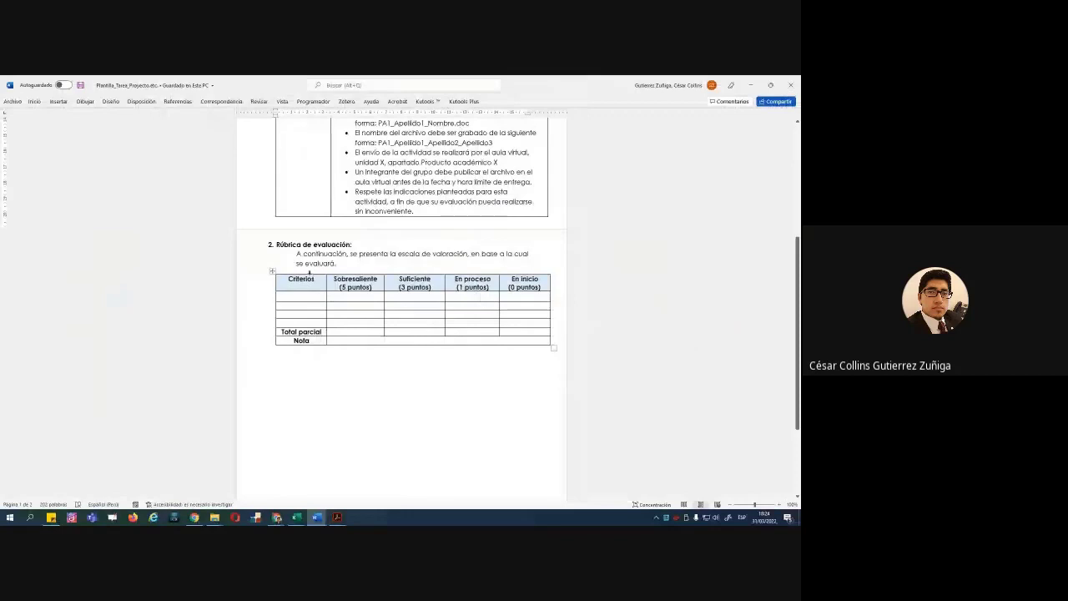
scroll(309, 271, "up", 1)
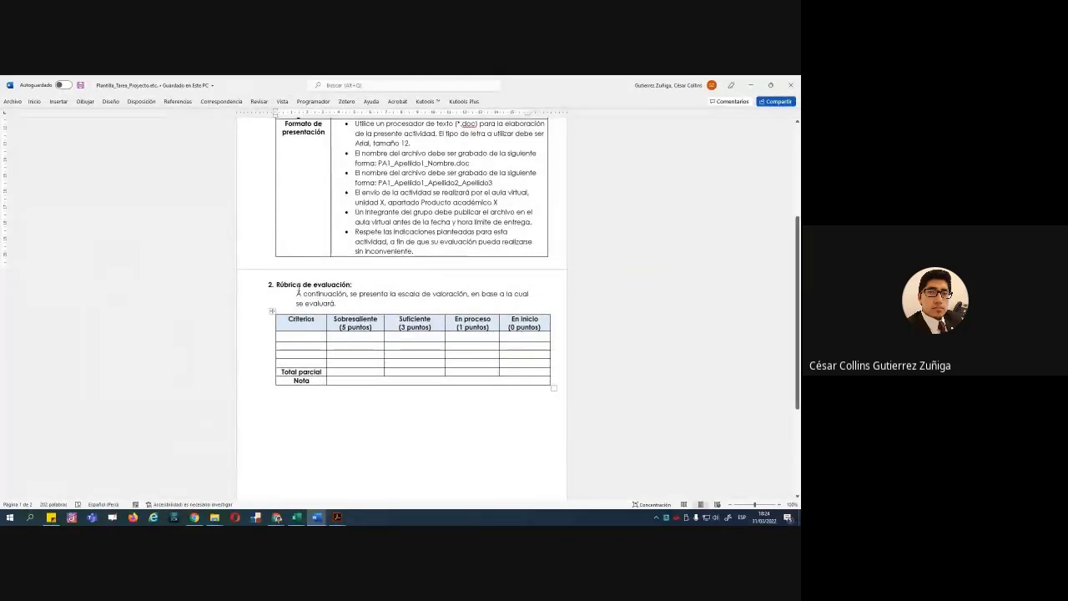
Switch to the Sílabo Gestión Aduanera y Cambiaria PDF and mark the Prueba de desarrollo deliverable of Consolidado 1 in the Modalidad Semipresencial table
left_click(337, 518)
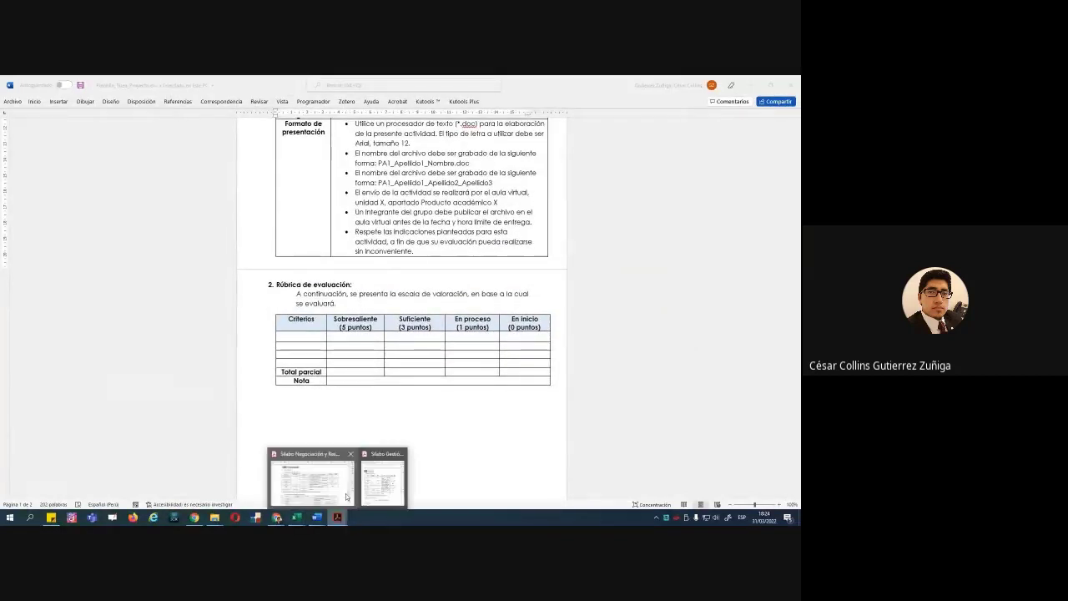
left_click(383, 480)
left_click_drag(584, 262, 639, 367)
left_click(638, 373)
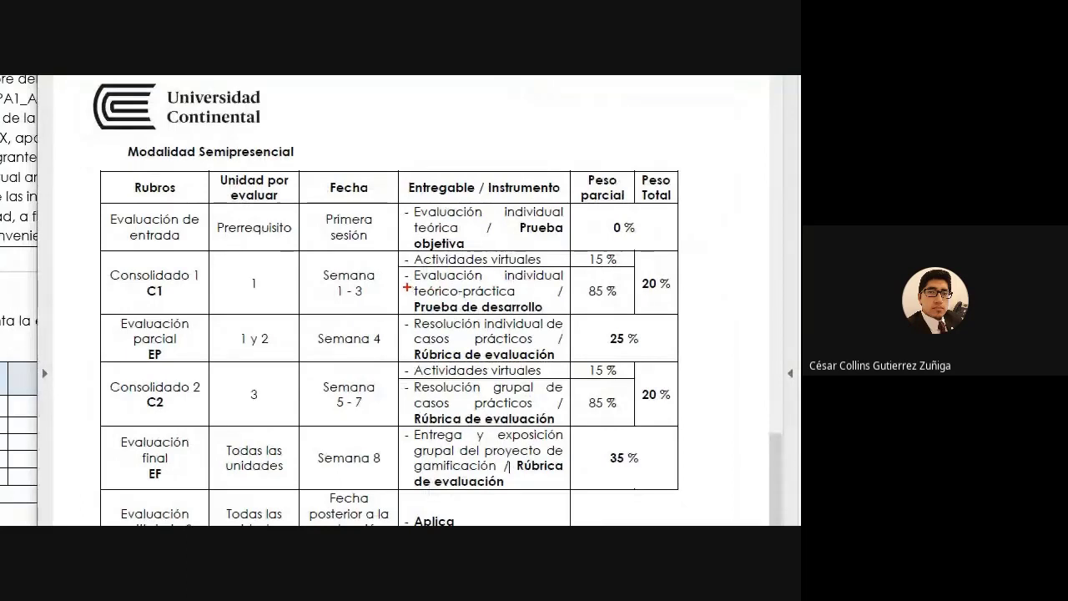
left_click_drag(406, 287, 558, 319)
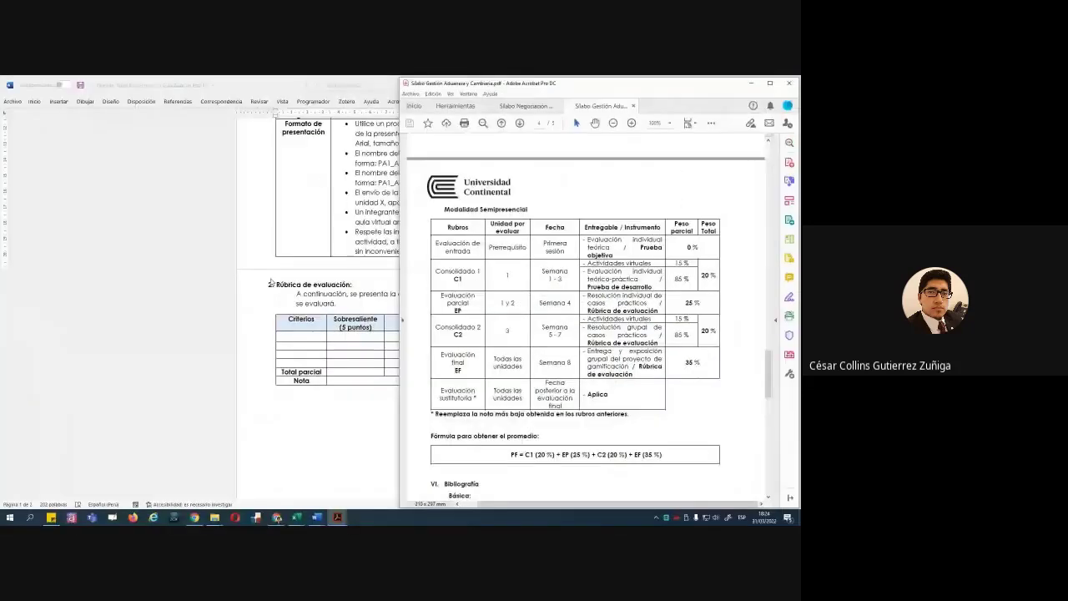
Return to the Recursos folder in File Explorer and mark Plantilla_Prueba_desarrollo and Plantilla_Prueba_desarrollo_Matriz_evaluación with a box and a check mark
left_click(271, 284)
left_click(317, 518)
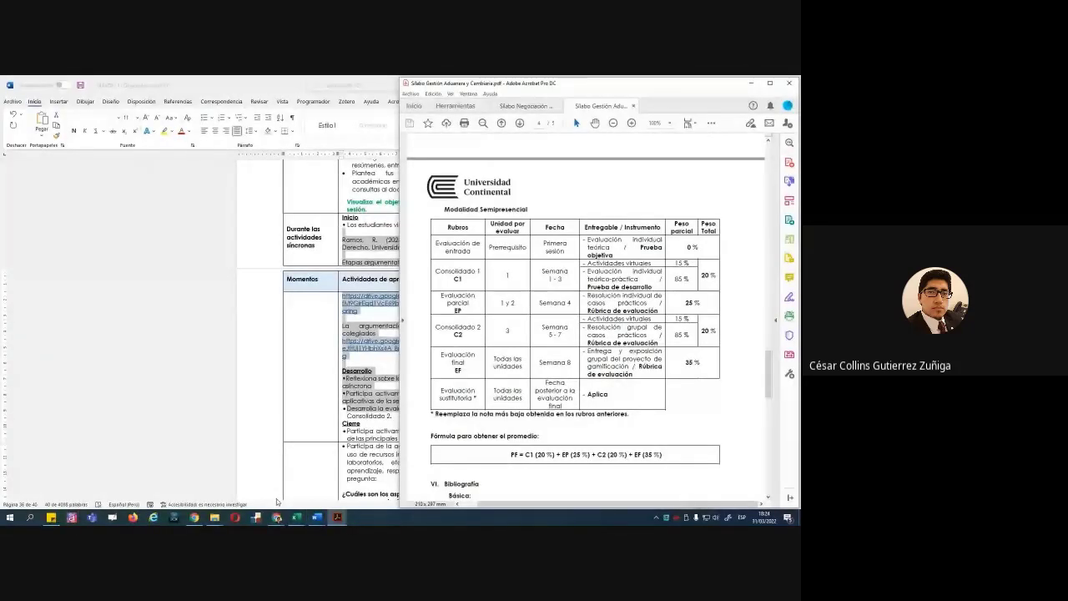
mouse_move(215, 518)
left_click(317, 476)
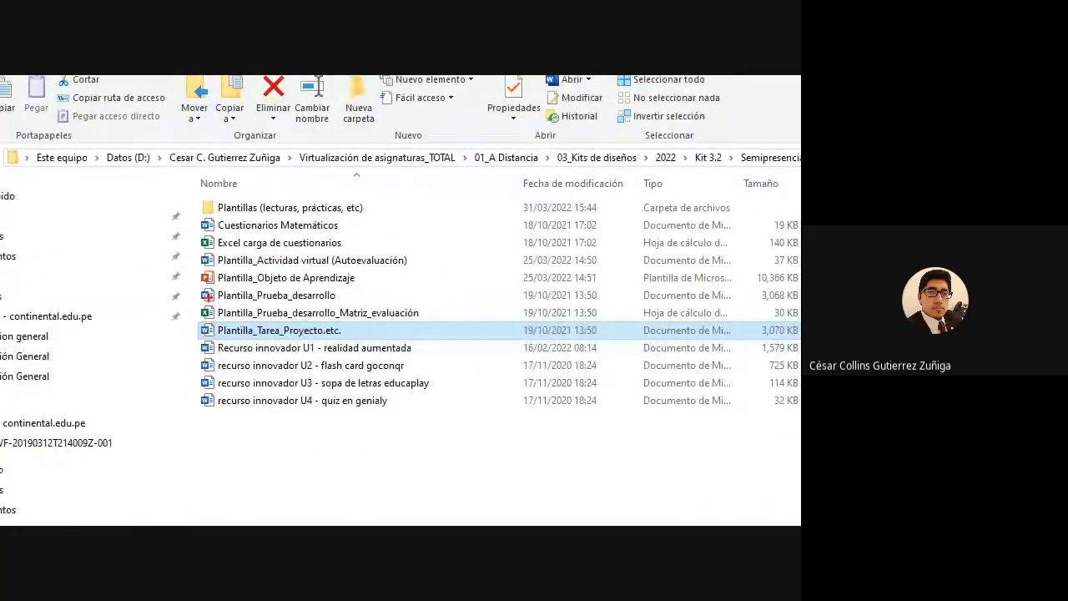
mouse_move(196, 285)
left_mouse_down()
mouse_move(435, 325)
mouse_move(462, 288)
left_mouse_up()
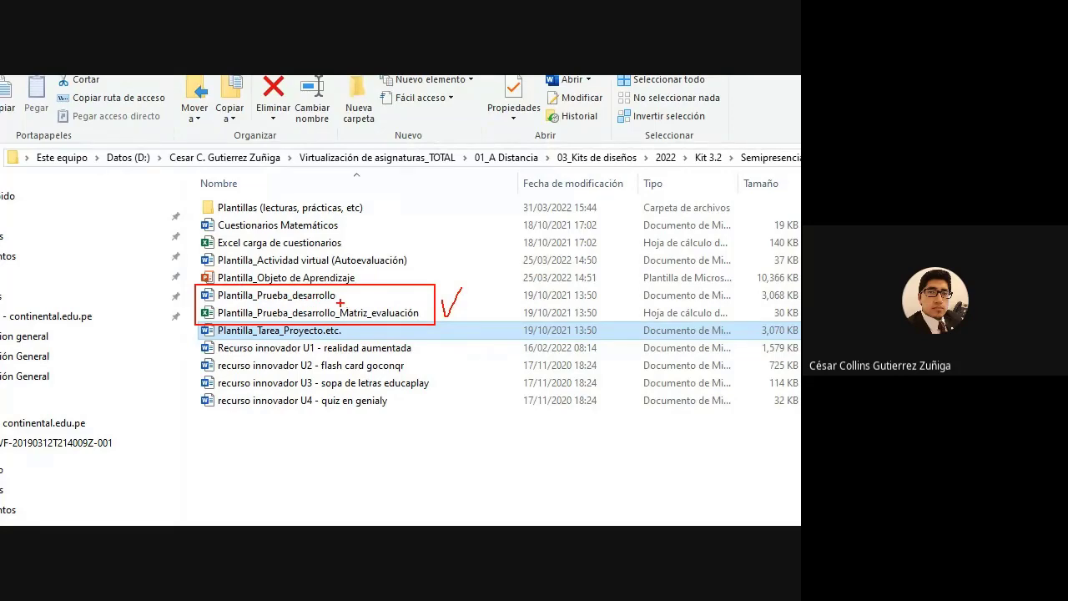
key("Escape")
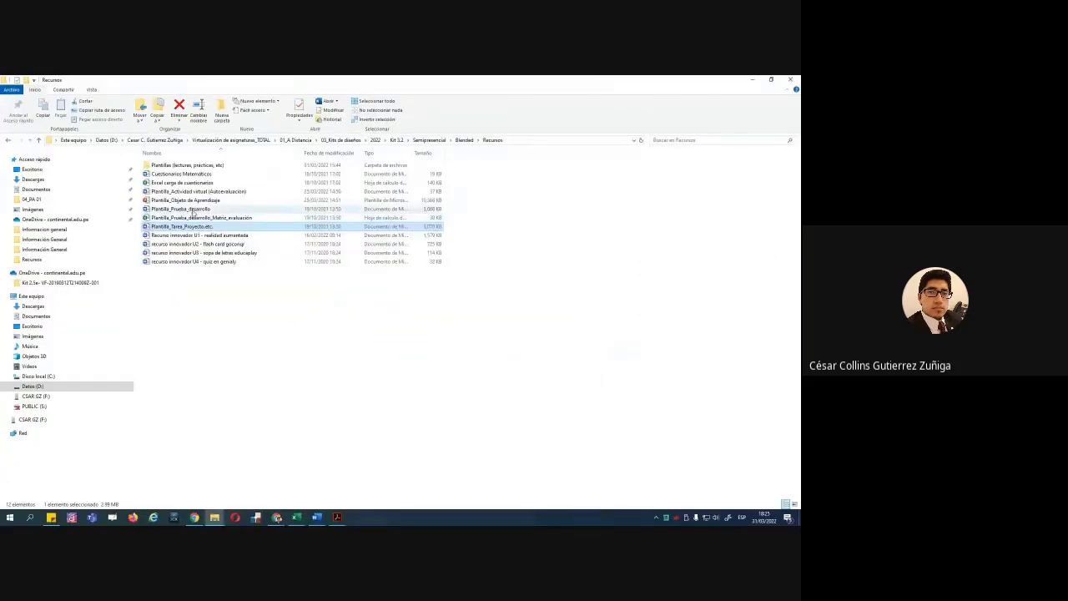
Open Plantilla_Prueba_desarrollo in Word and highlight the Tiempo aproximado row with its Horas de dedicación detail, enlarged to 200%
double_click(192, 209)
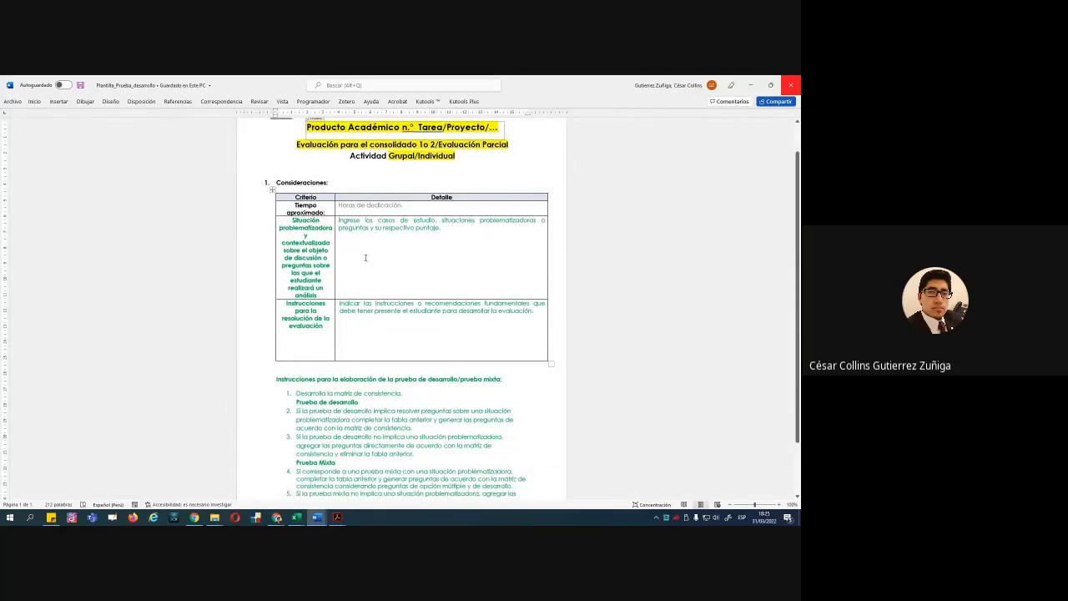
left_click(293, 205)
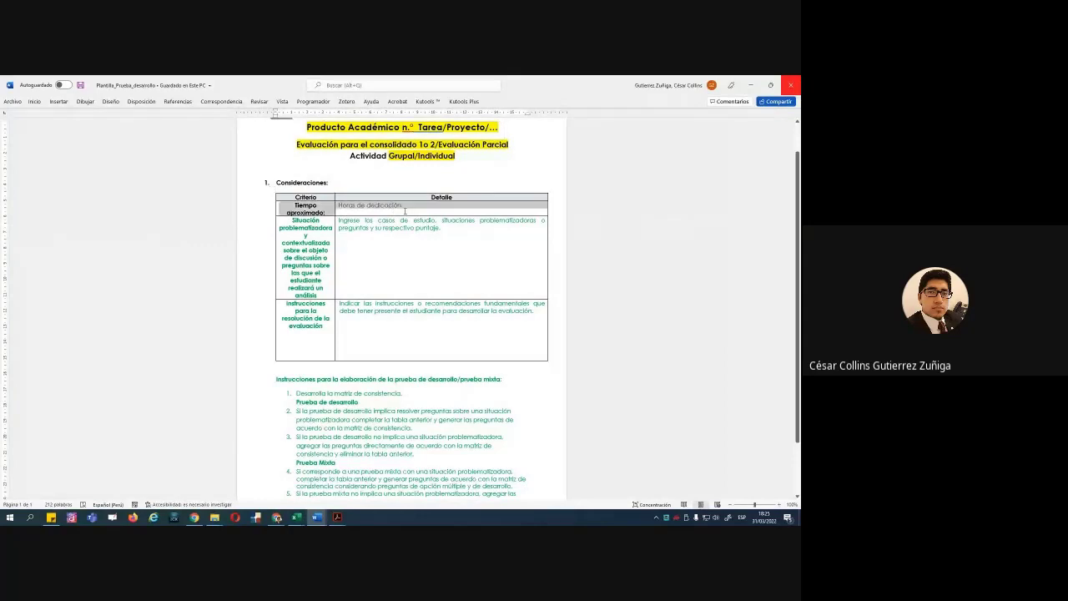
scroll(426, 242, "up", 7, "ctrl")
scroll(426, 247, "up", 3, "ctrl")
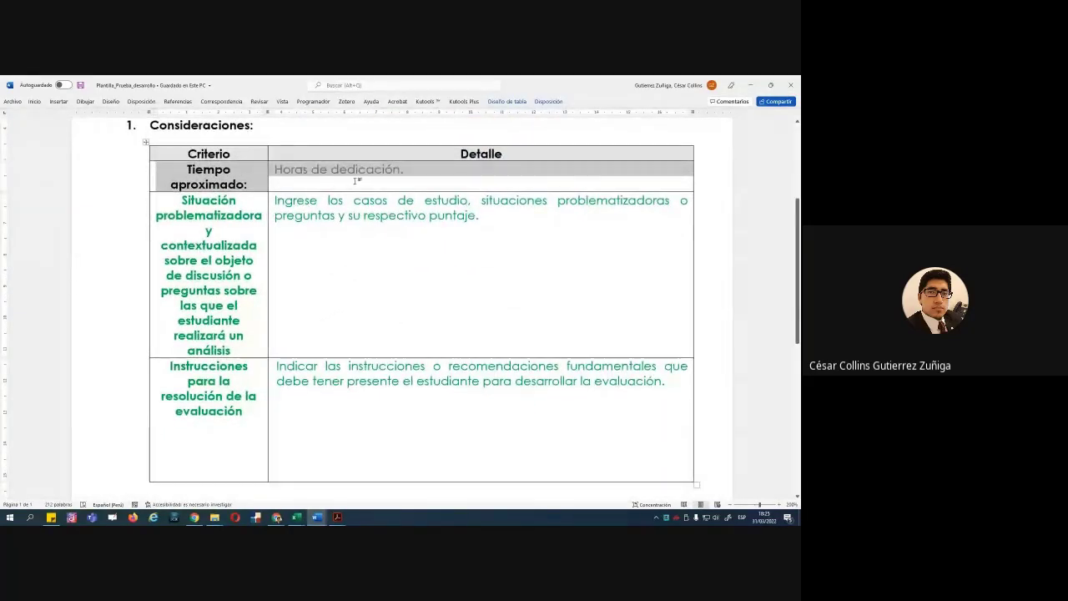
left_click(357, 174)
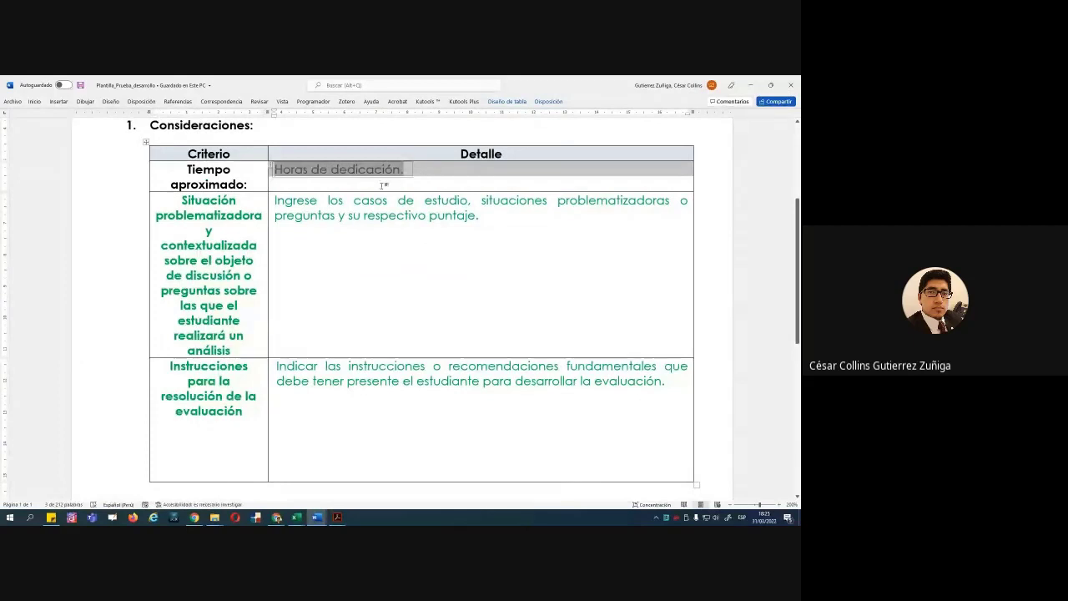
left_click(251, 186)
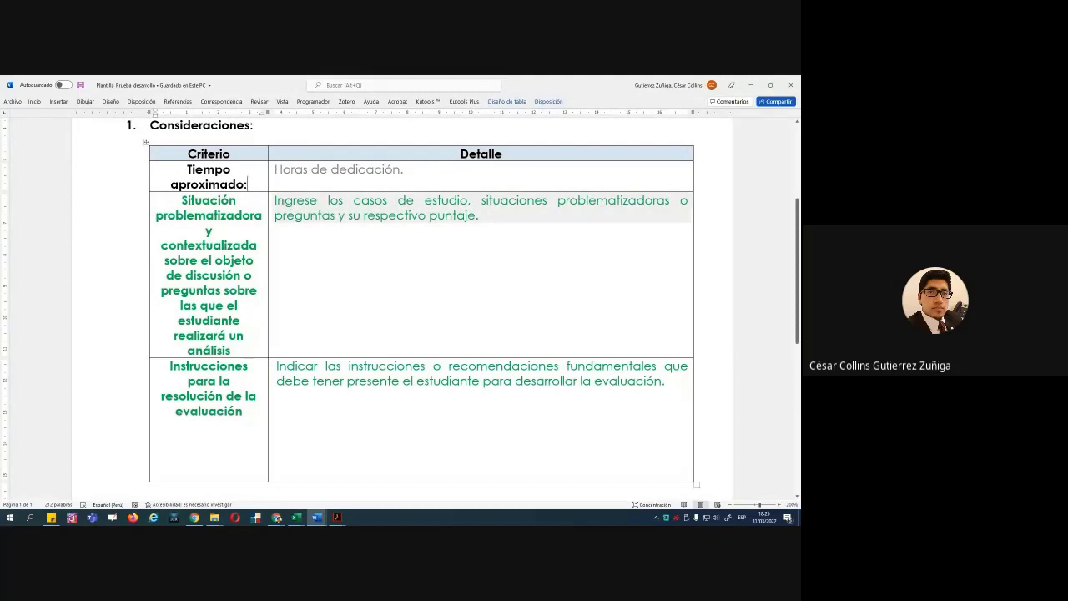
Highlight the detail text for the Situación problematizadora row and for the Instrucciones para la resolución de la evaluación row
left_click_drag(278, 201, 474, 215)
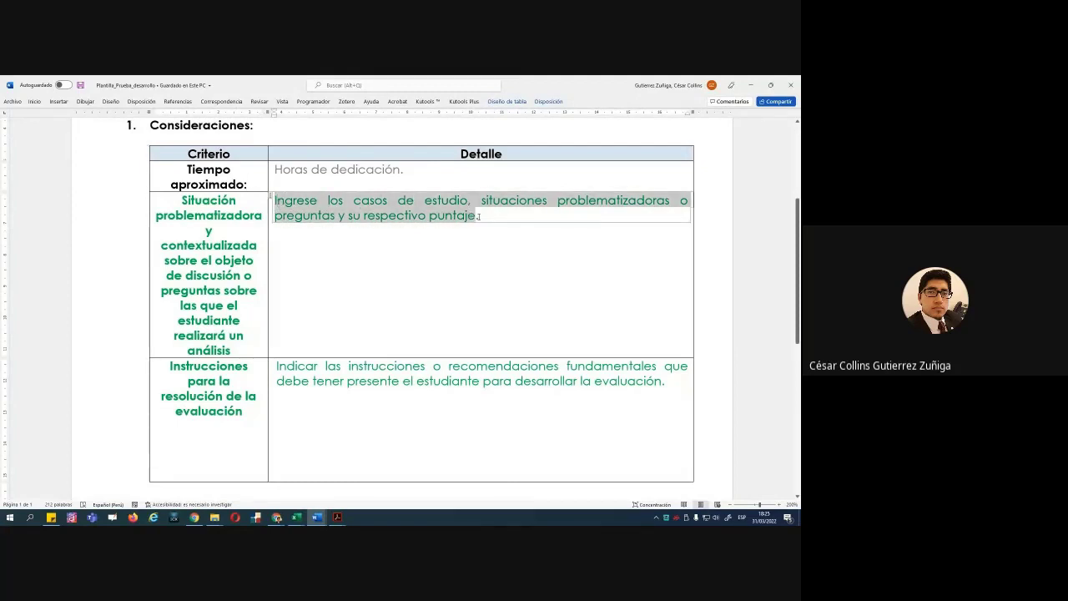
left_click(475, 246)
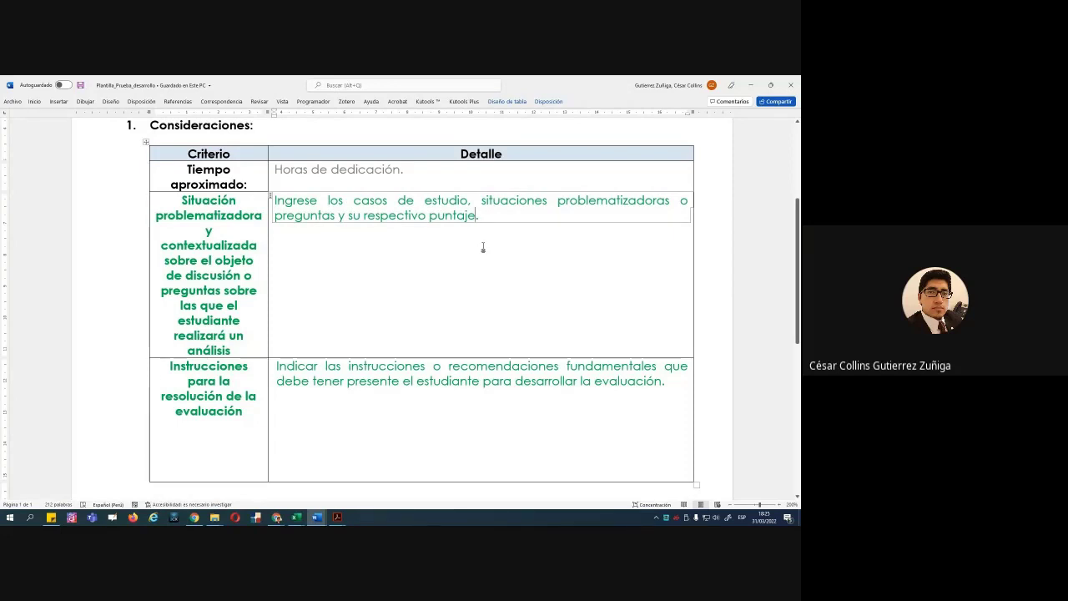
left_click(349, 368)
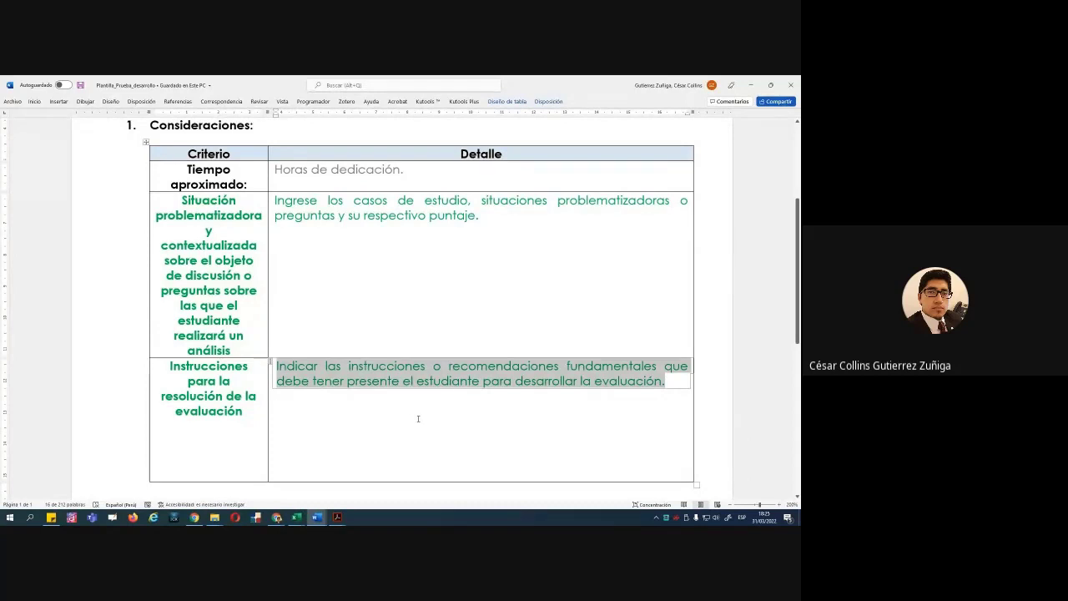
Review the instructions for preparing the test, highlighting the Consideraciones table's rows and the Prueba de desarrollo heading beneath it
scroll(417, 419, "down", 1)
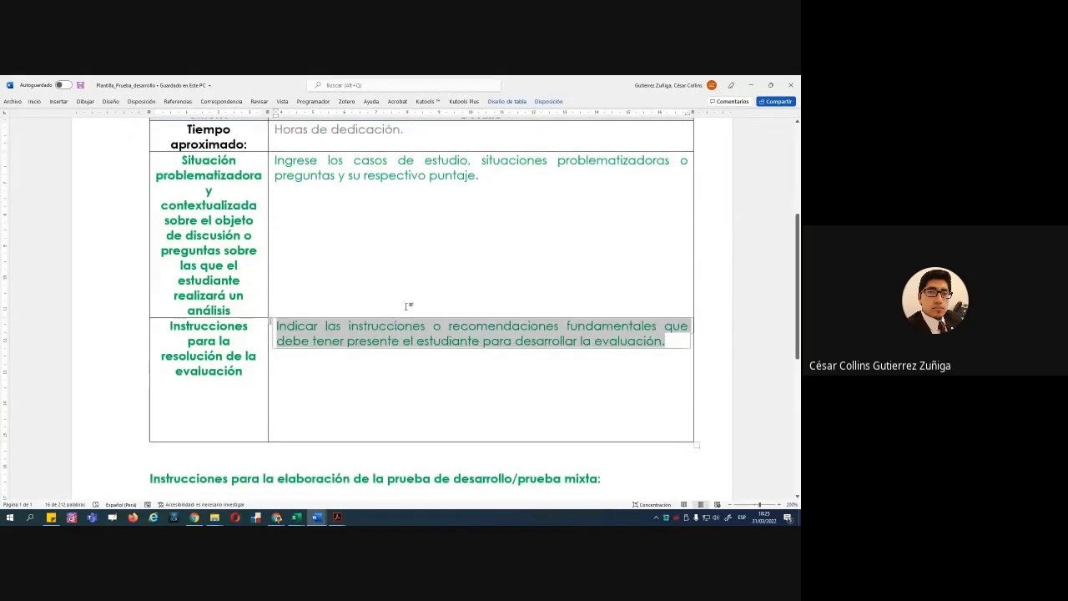
scroll(408, 306, "down", 5)
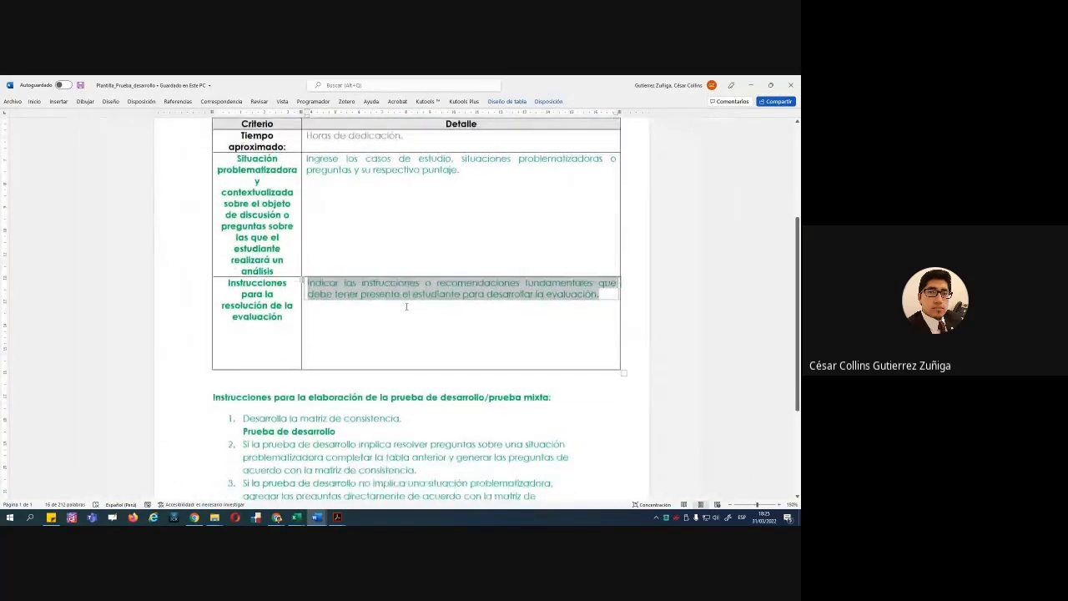
scroll(407, 307, "down", 1)
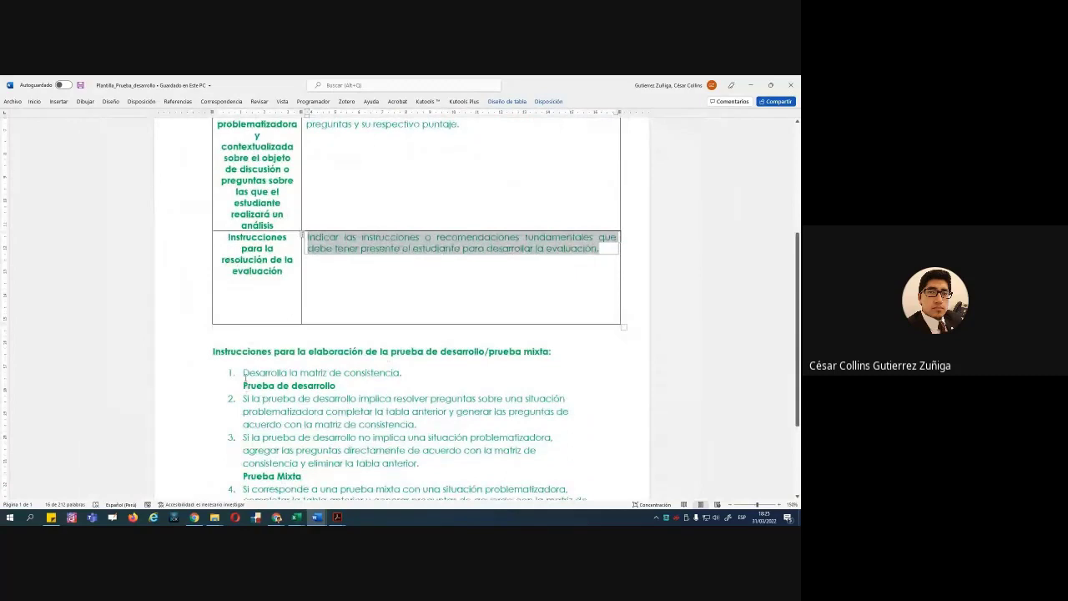
scroll(385, 383, "up", 2)
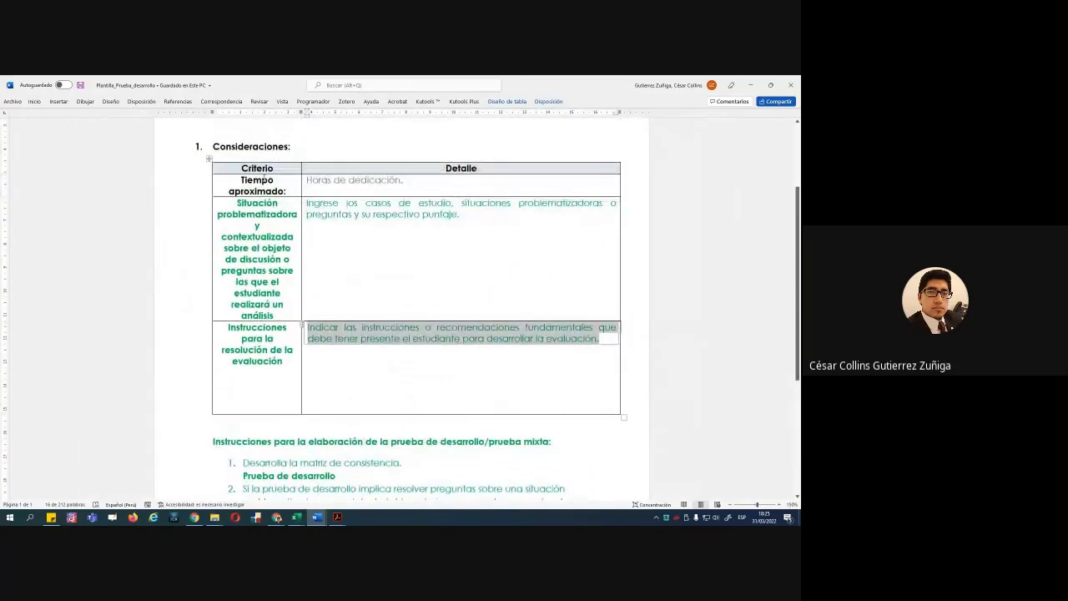
mouse_move(263, 180)
left_mouse_down()
mouse_move(443, 308)
mouse_move(453, 359)
left_mouse_up()
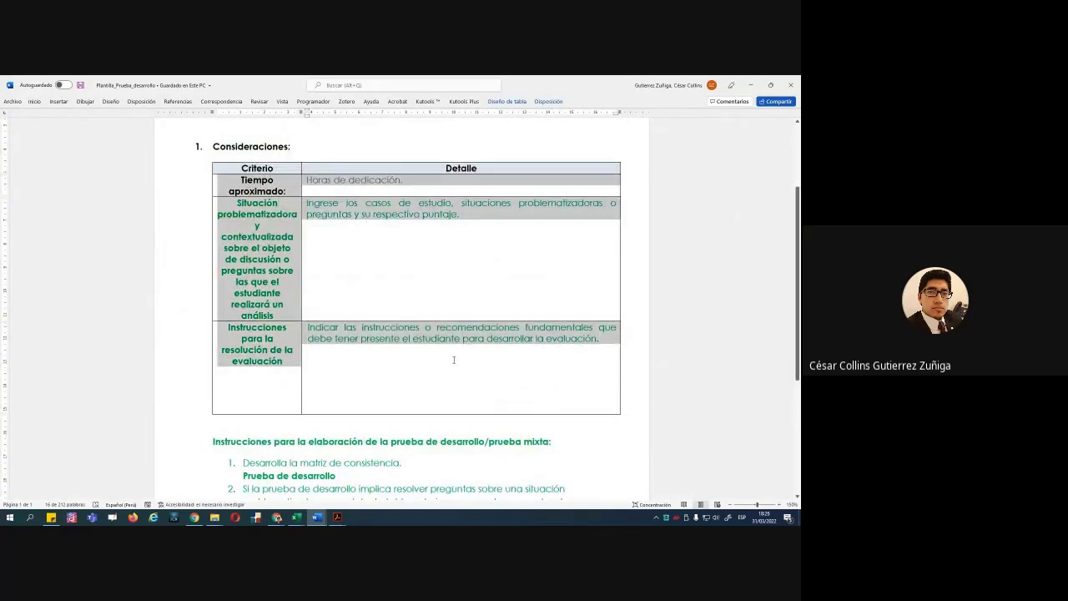
scroll(259, 448, "down", 1)
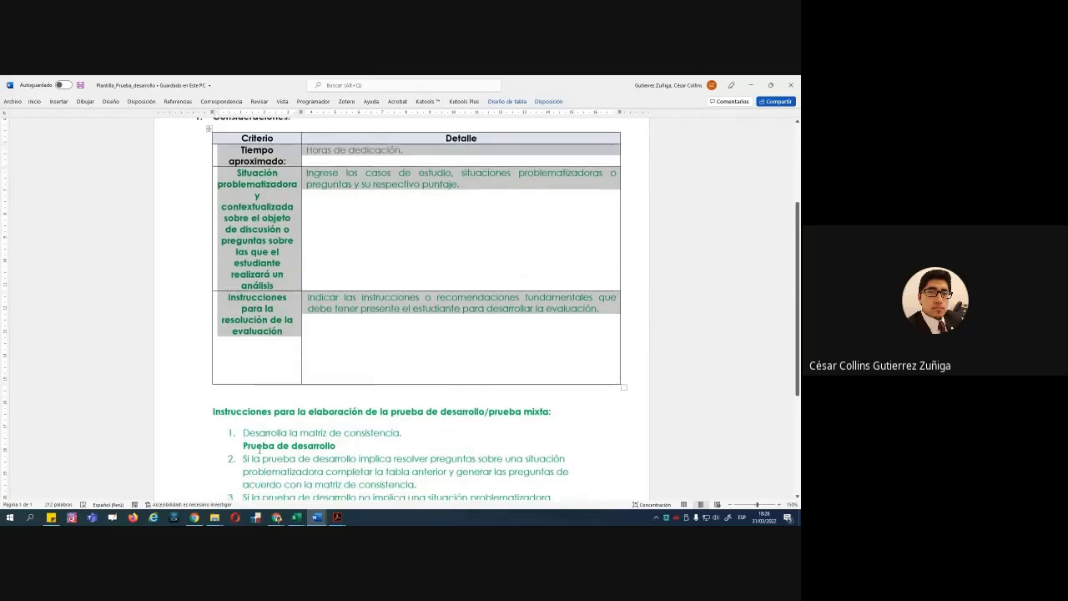
left_click_drag(258, 449, 352, 445)
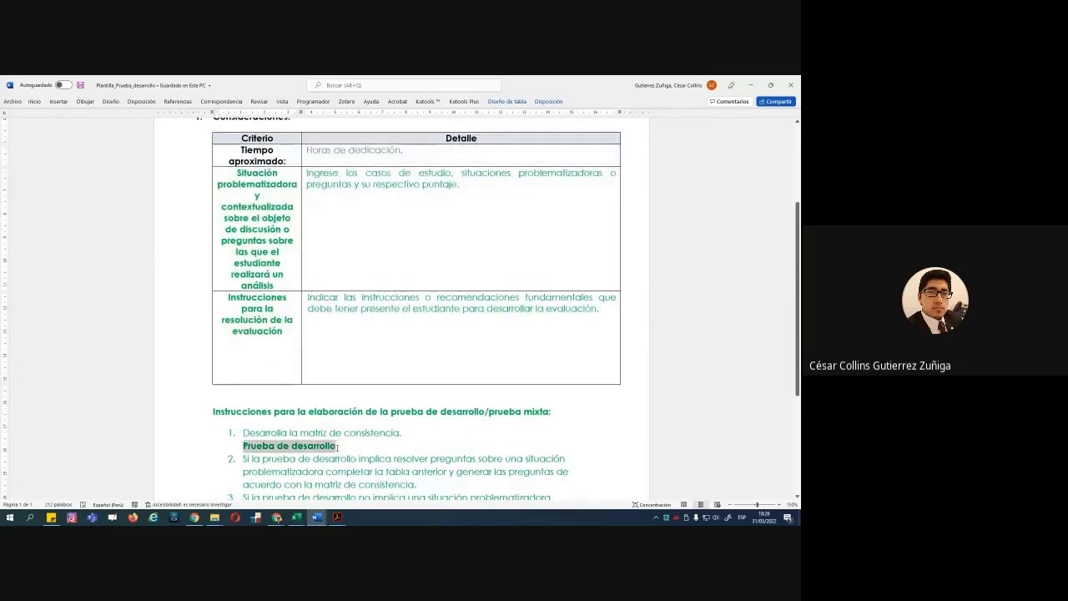
Go back to the Recursos folder window and box the development test template together with its evaluation matrix file
left_click(216, 518)
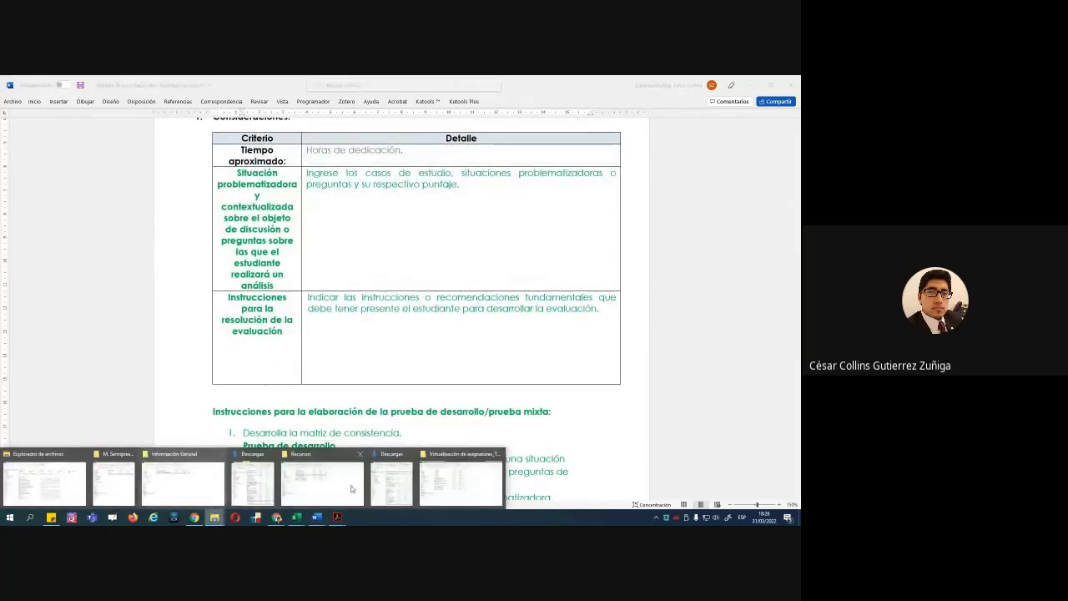
left_click(322, 480)
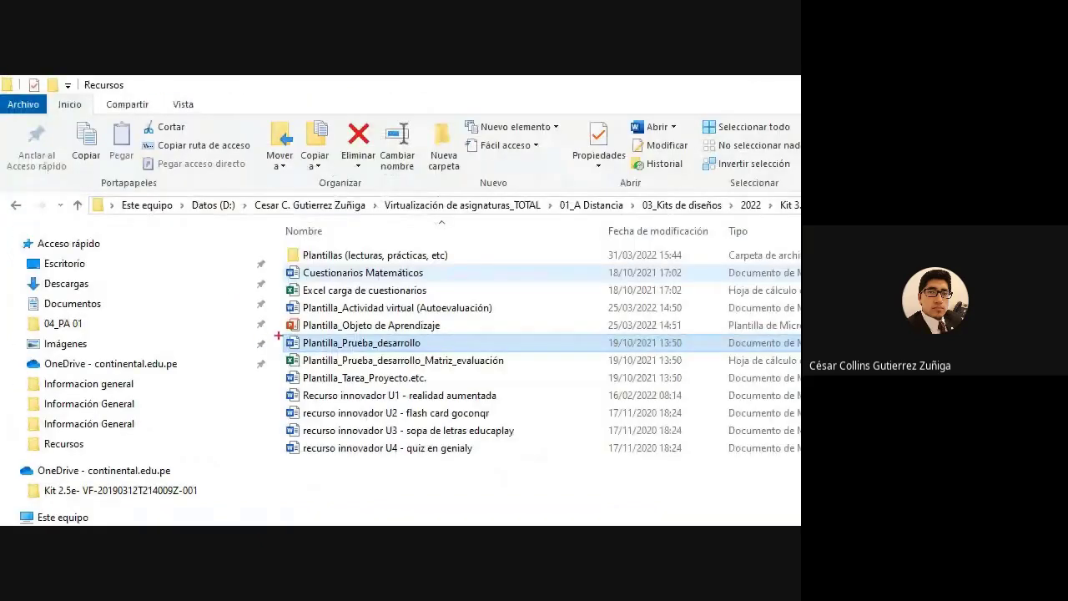
left_click_drag(278, 336, 514, 374)
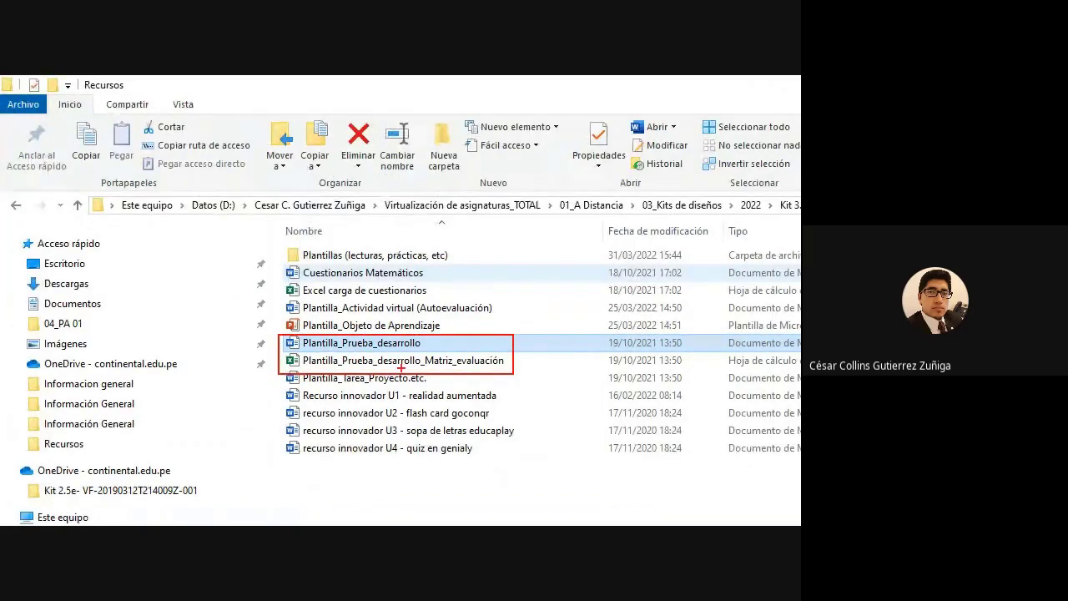
mouse_move(421, 352)
left_mouse_down()
mouse_move(511, 372)
mouse_move(548, 344)
left_mouse_up()
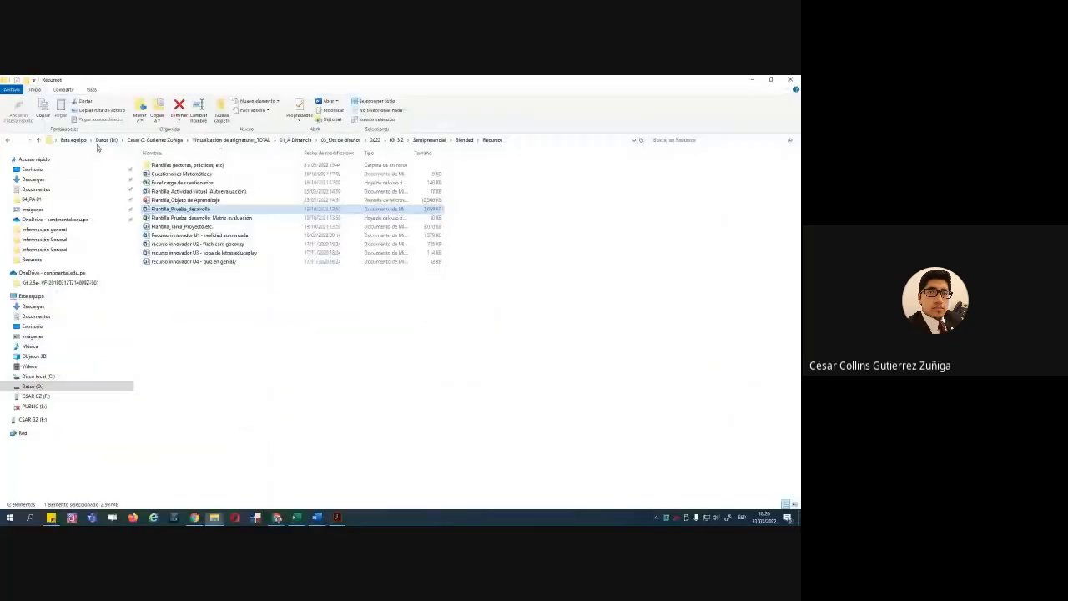
Open Plantilla_Prueba_desarrollo_Matriz_evaluación in Excel with editing enabled and box the Unidad, Conocimientos and Habilidades columns on the enlarged matrix
double_click(476, 362)
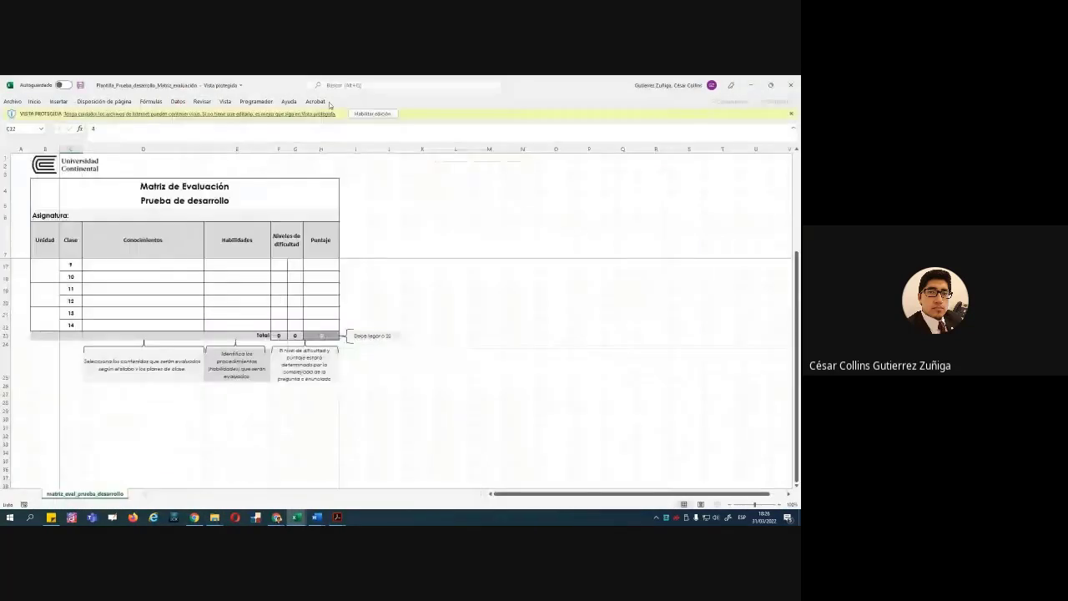
left_click(361, 114)
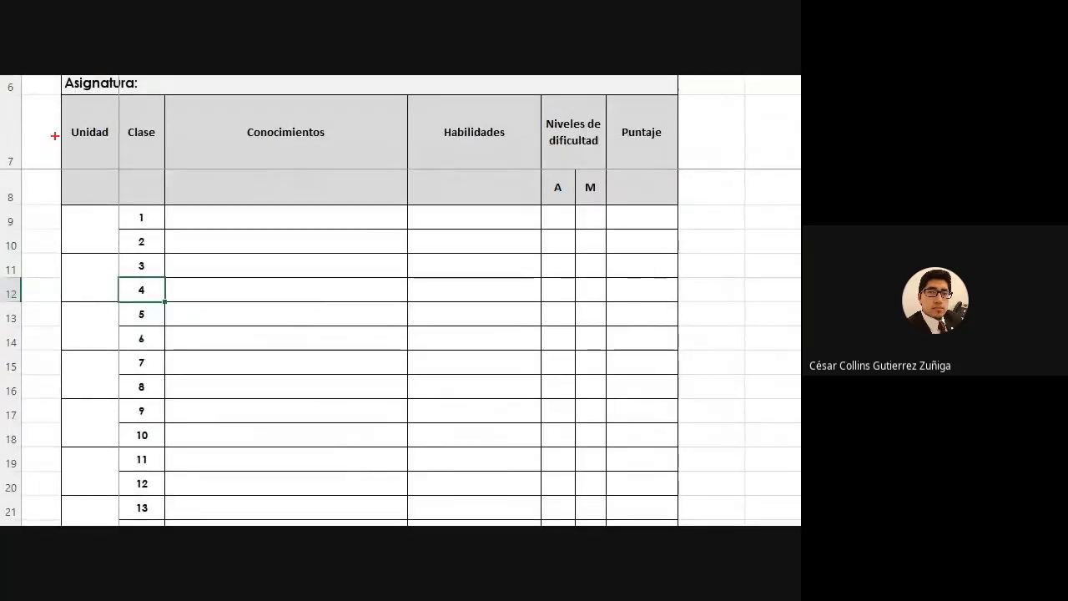
mouse_move(64, 126)
left_mouse_down()
mouse_move(117, 197)
mouse_move(117, 496)
left_mouse_up()
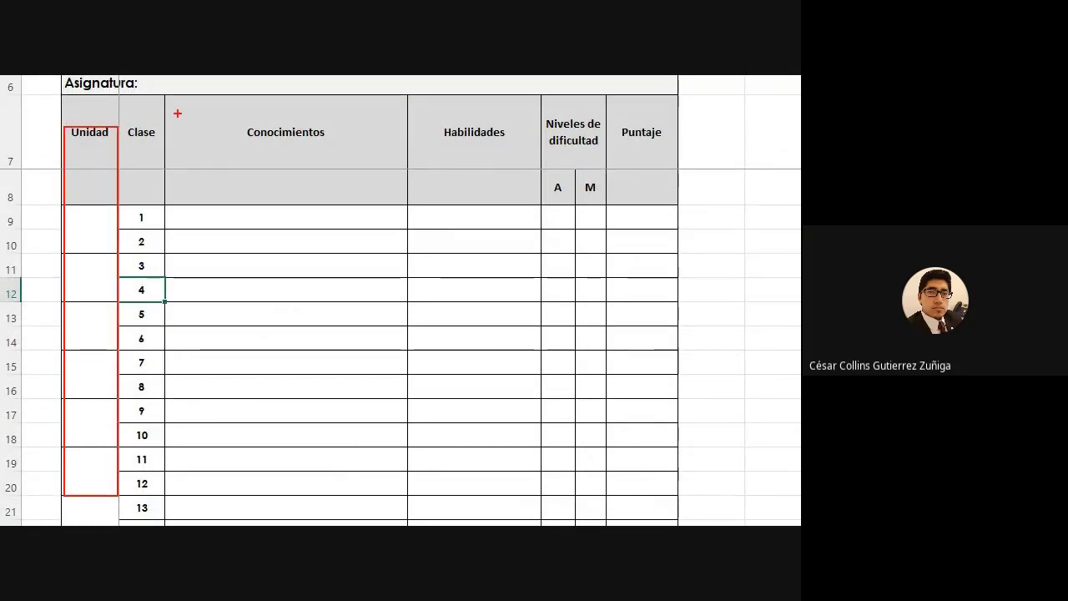
mouse_move(161, 104)
left_mouse_down()
mouse_move(375, 406)
mouse_move(388, 490)
mouse_move(407, 499)
left_mouse_up()
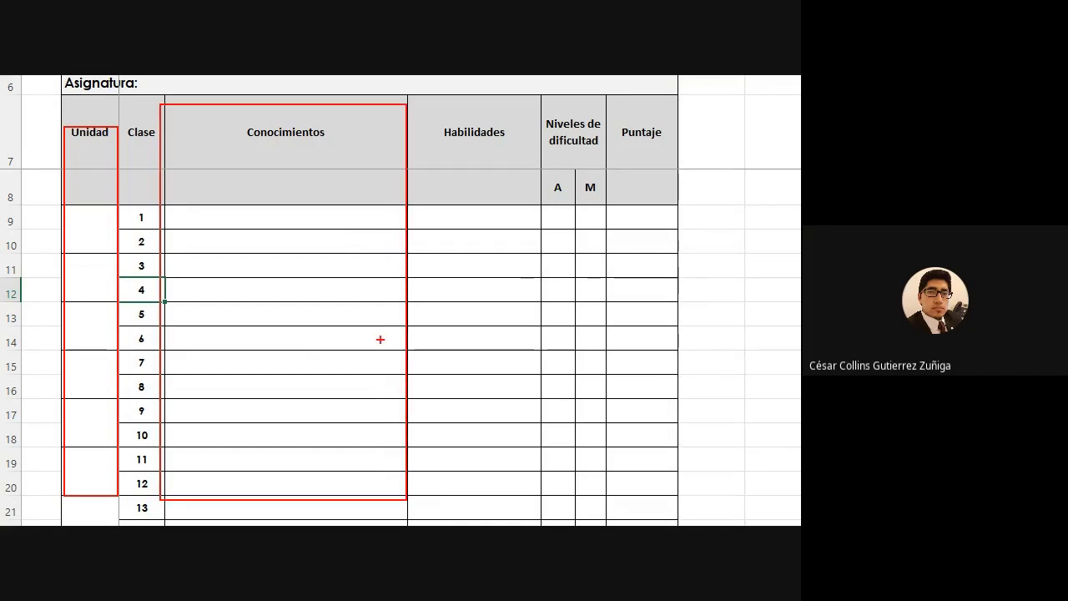
mouse_move(414, 105)
left_mouse_down()
mouse_move(536, 508)
mouse_move(543, 501)
left_mouse_up()
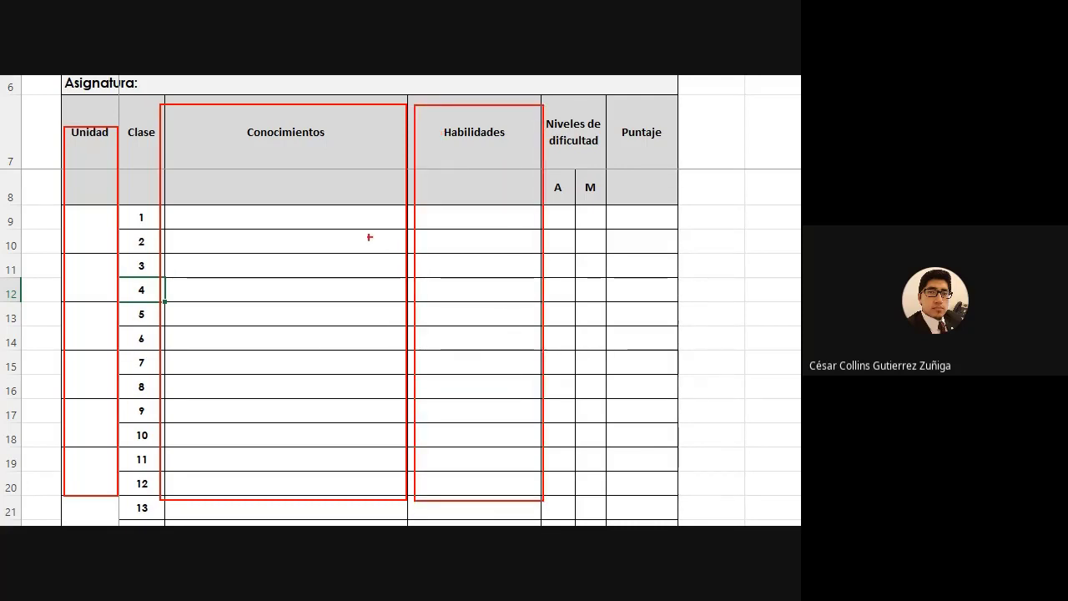
Draw an arrow from Conocimientos to Habilidades, mark alternating A and M difficulty levels for classes 1 to 4, and mark class 1's Puntaje cell
left_click_drag(309, 216, 429, 222)
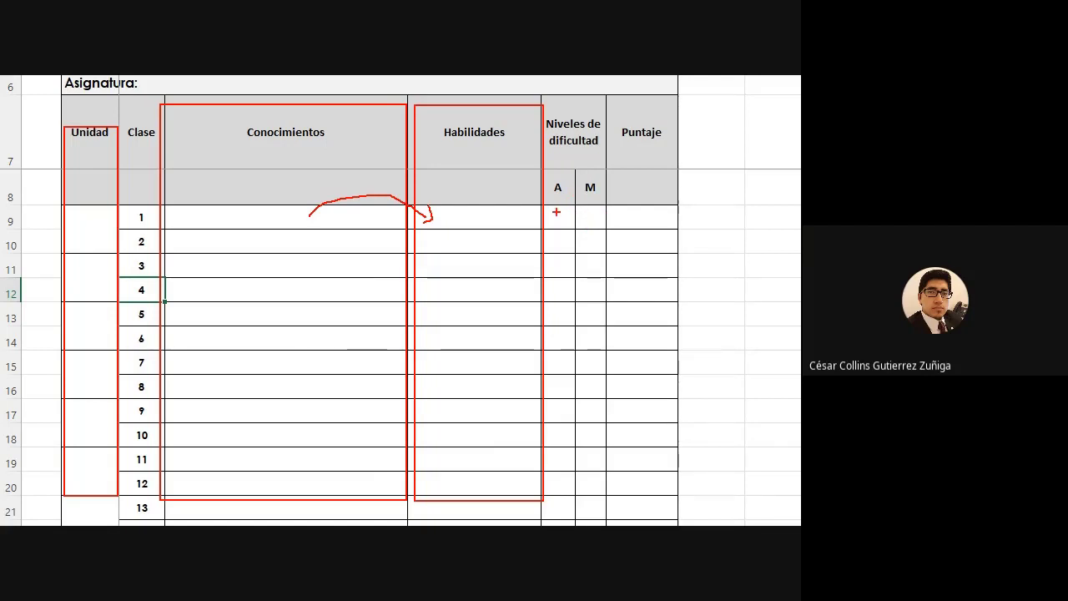
mouse_move(552, 211)
left_mouse_down()
mouse_move(553, 227)
mouse_move(594, 253)
mouse_move(552, 277)
mouse_move(596, 301)
mouse_move(584, 302)
left_mouse_up()
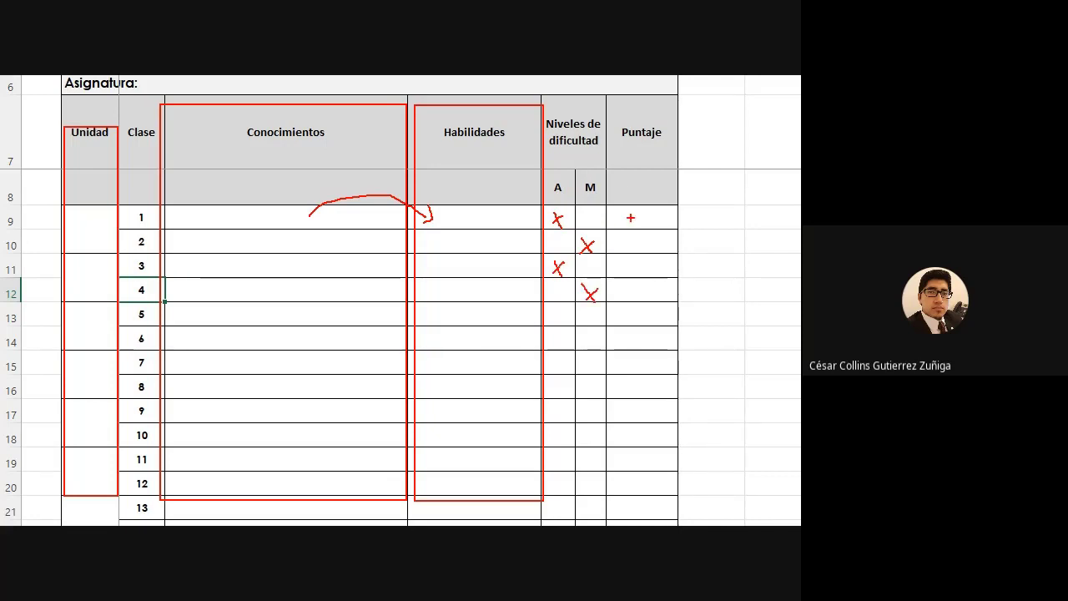
left_click_drag(630, 214, 639, 226)
key("Escape")
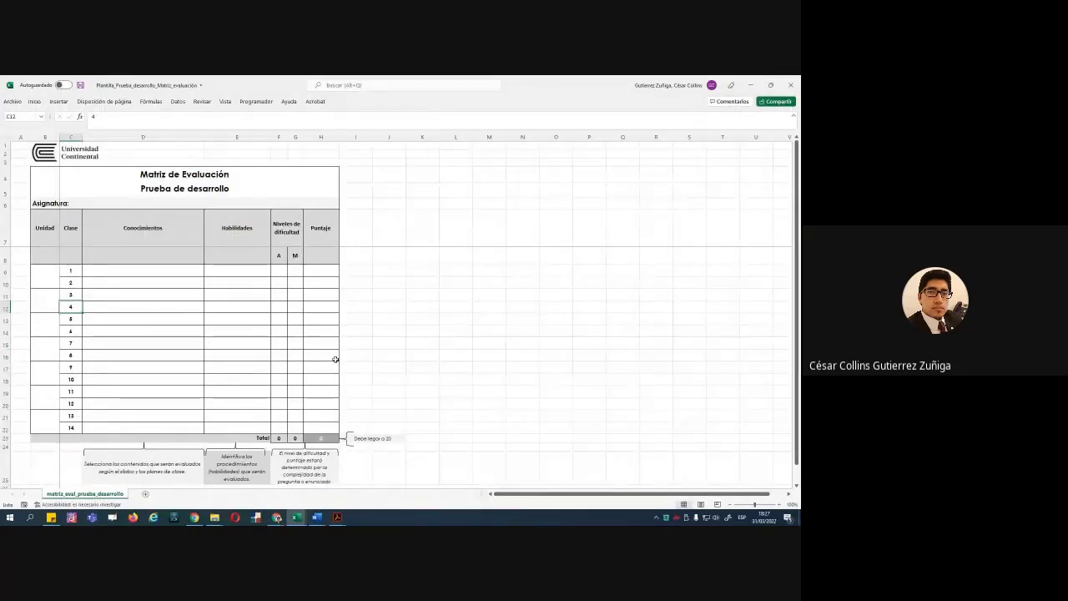
Enlarge the matrix's Total row and box the Puntaje total with its "Debe llegar a 20" note, adding a check mark beside it
key("ctrl+1")
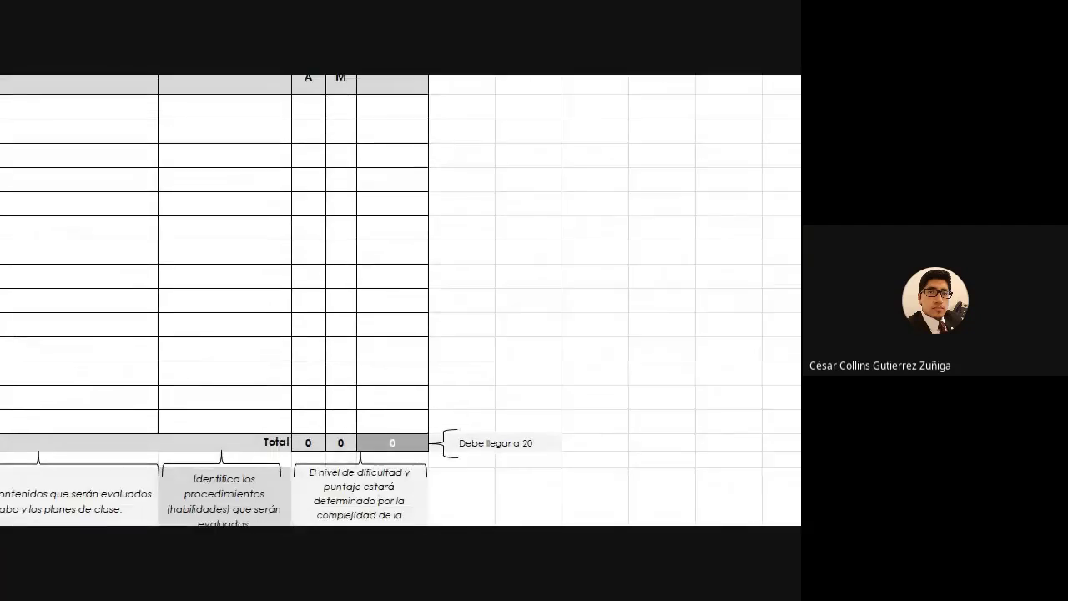
mouse_move(349, 424)
left_mouse_down()
mouse_move(425, 453)
mouse_move(522, 464)
mouse_move(557, 461)
mouse_move(602, 430)
left_mouse_up()
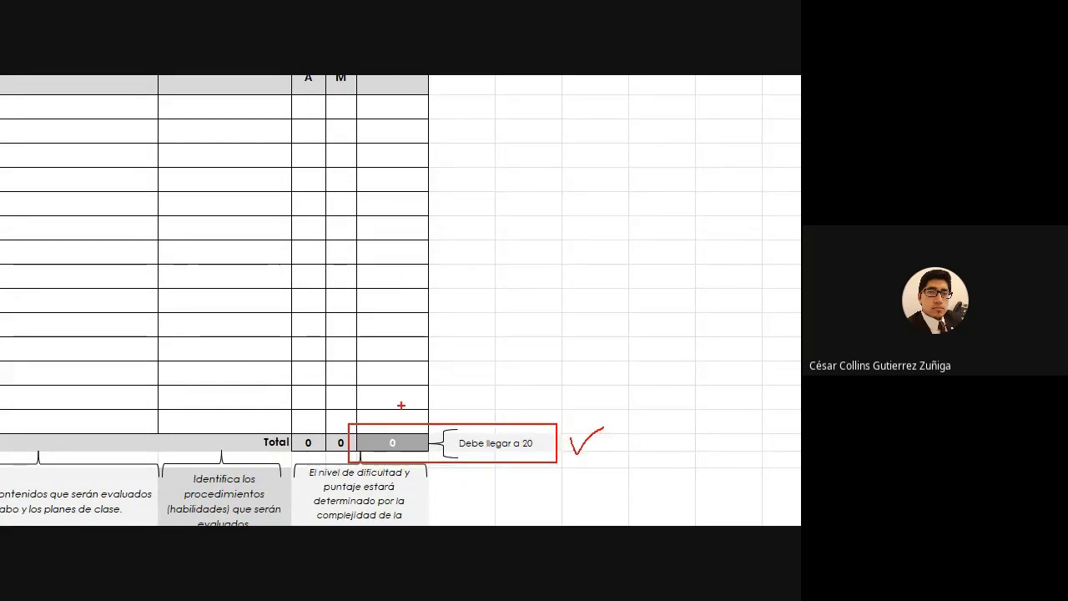
key("Escape")
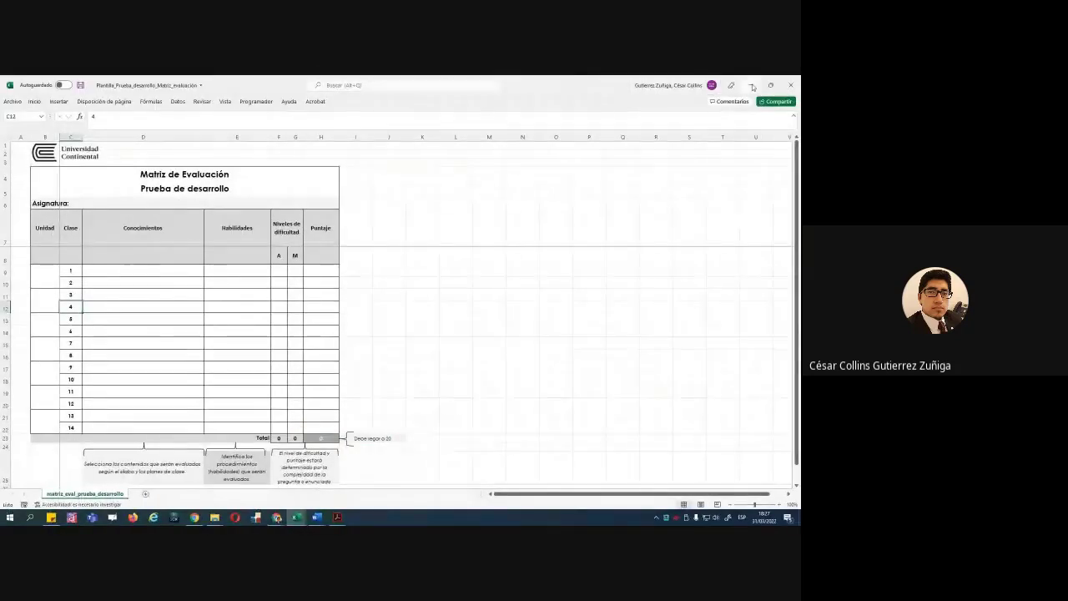
Return to the Recursos folder window and box Plantilla_Prueba_desarrollo together with its Matriz_evaluación file, adding a check mark beside the pair
left_click(752, 85)
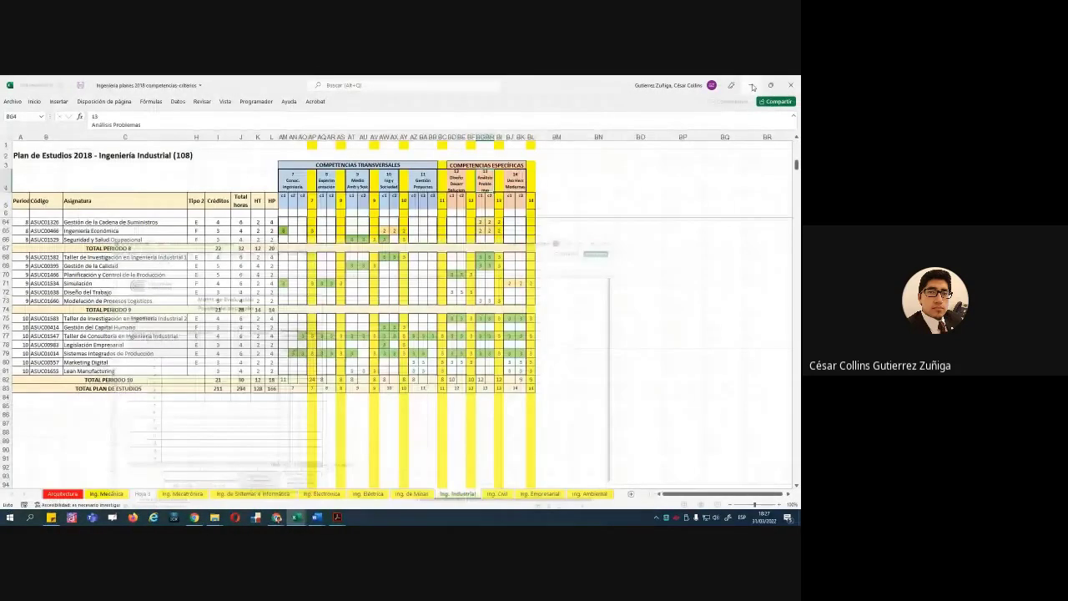
left_click(215, 519)
left_click(332, 464)
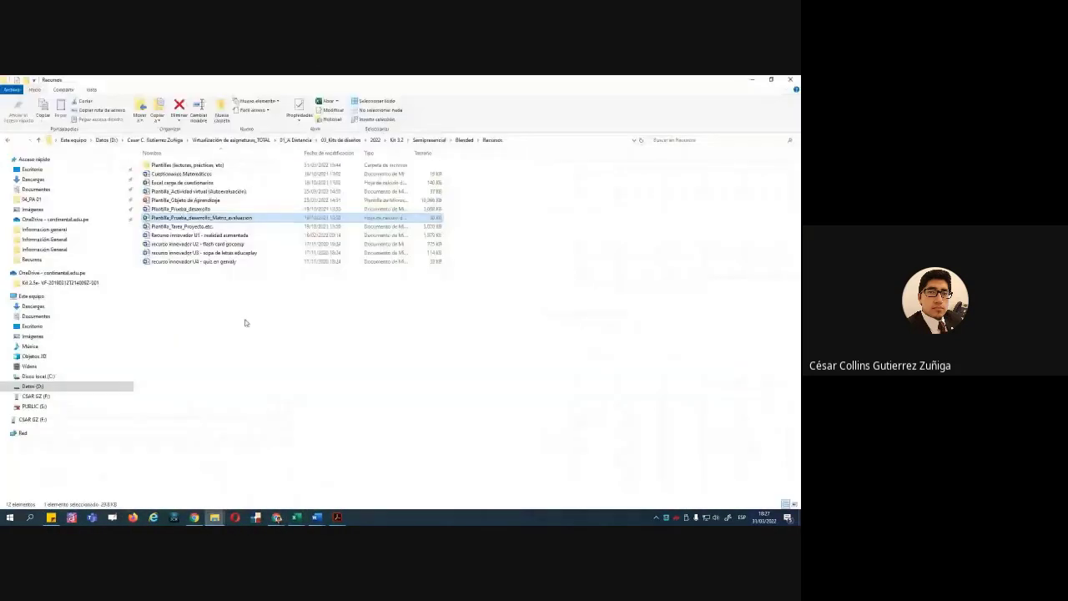
key("ctrl+1")
scroll(210, 219, "up", 3)
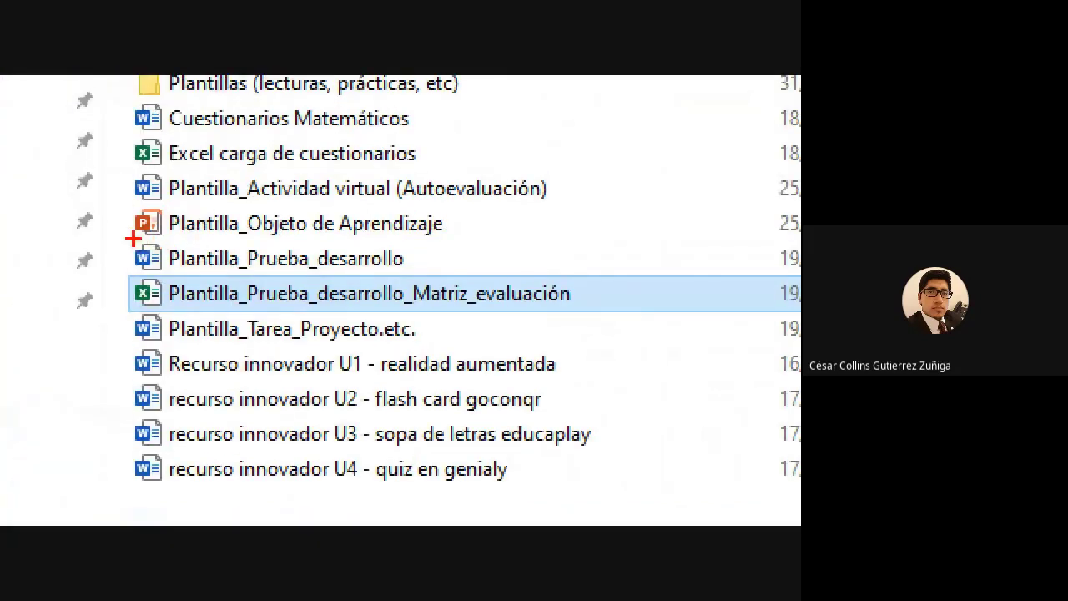
mouse_move(124, 237)
left_mouse_down()
mouse_move(167, 273)
mouse_move(586, 320)
left_mouse_up()
left_click_drag(602, 281, 623, 259)
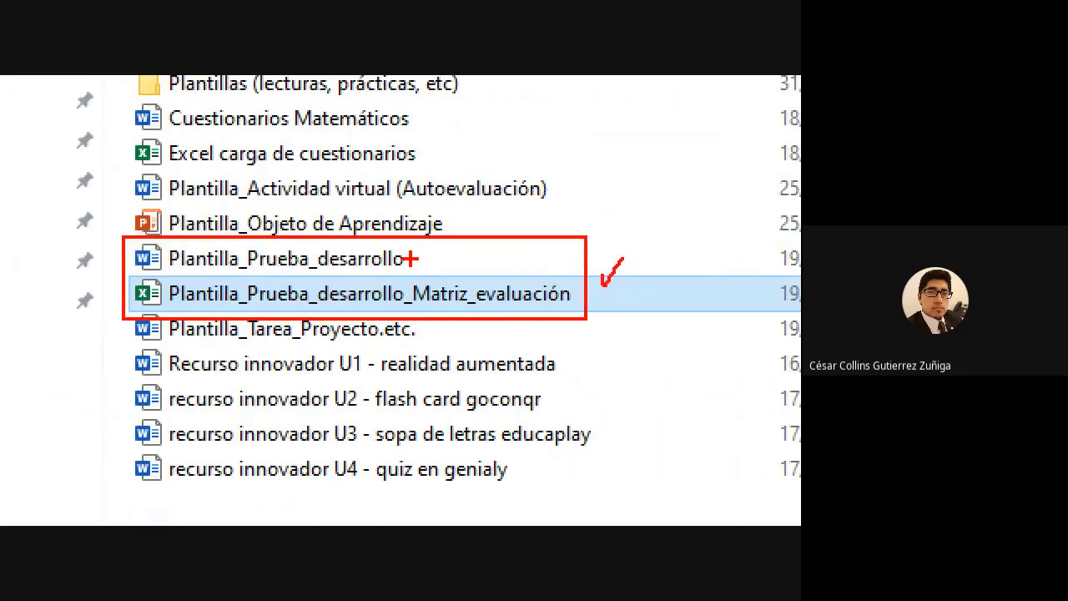
Tick both development test files individually, box and tick Plantilla_Tarea_Proyecto.etc., and point an arrow at each of the two boxes
left_click_drag(410, 257, 432, 249)
left_click_drag(546, 290, 557, 285)
mouse_move(125, 324)
left_mouse_down()
mouse_move(365, 354)
mouse_move(420, 353)
mouse_move(458, 334)
left_mouse_up()
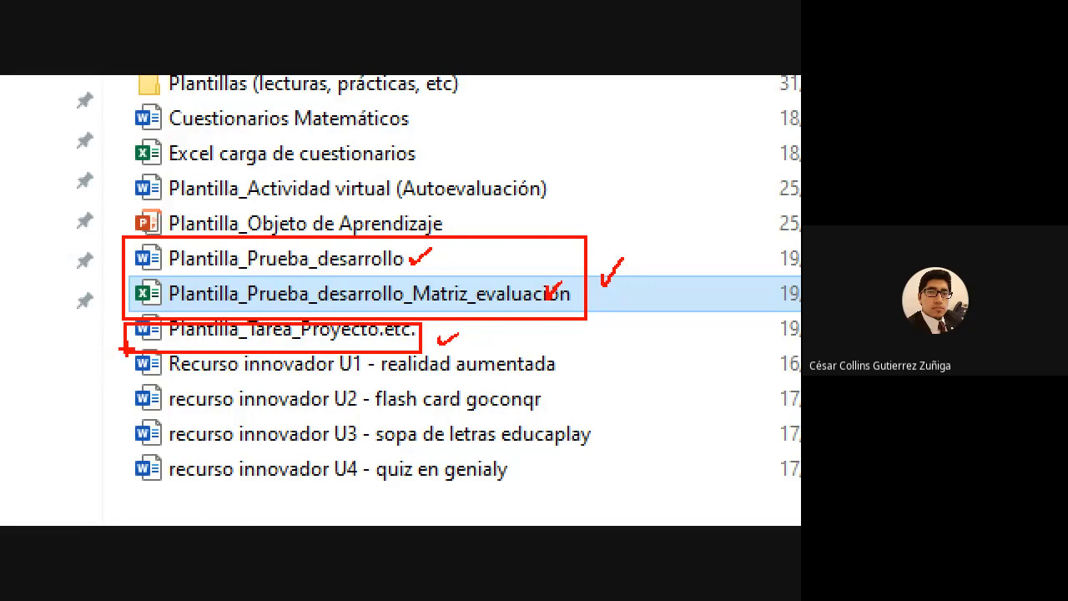
left_click_drag(117, 350, 74, 379)
left_click_drag(111, 278, 57, 229)
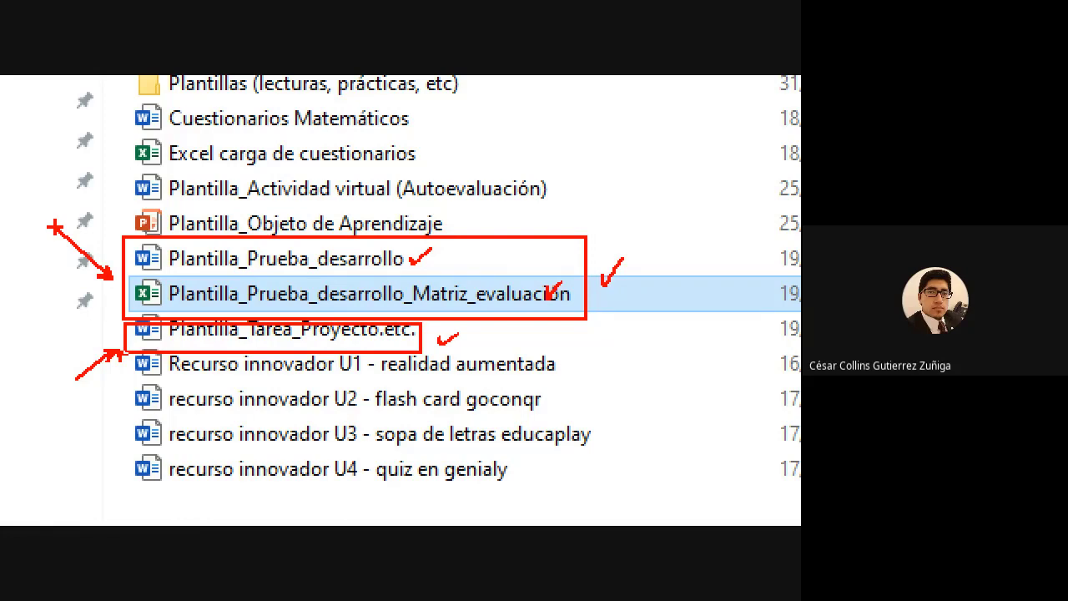
scroll(54, 227, "down", 2)
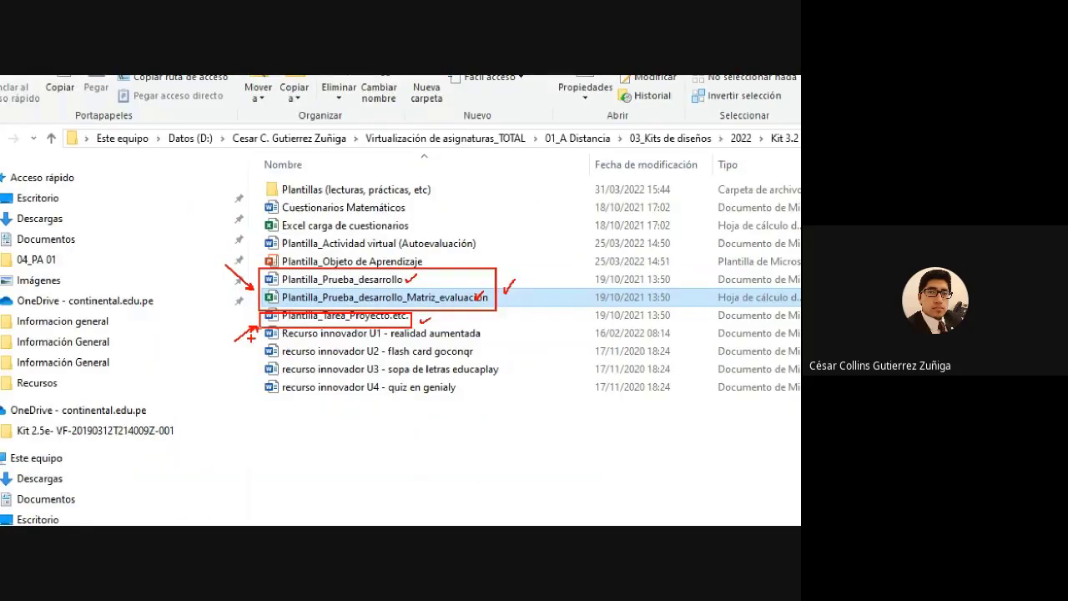
key("Escape")
Switch to the Gmail message on the second design phase of ASUC01442 in Chrome, then tick and box its sender, Gestión de Contenidos Modalidad a Distancia
left_click(285, 521)
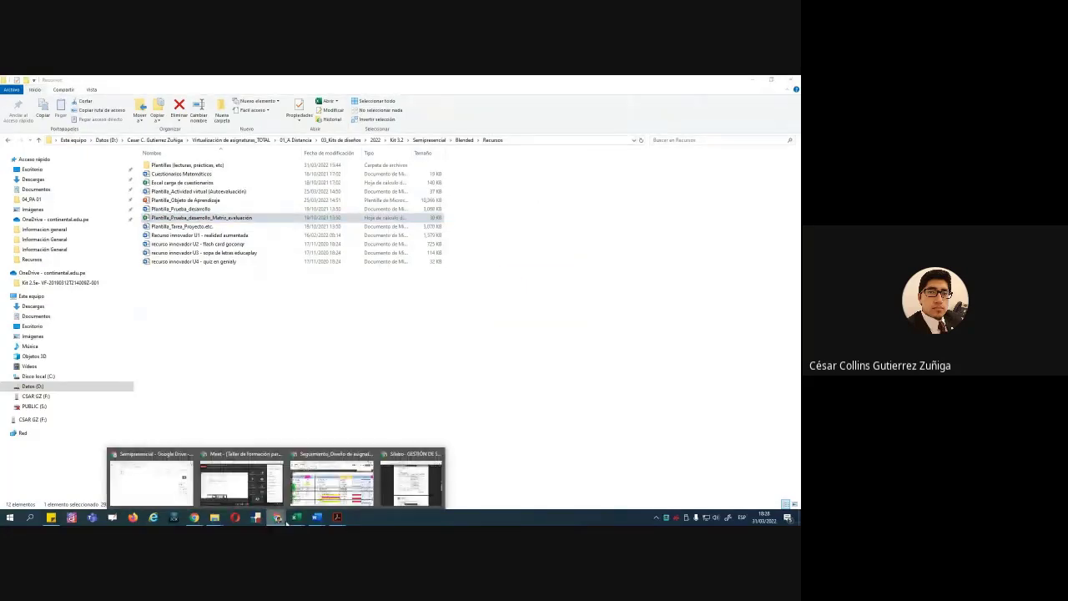
left_click(150, 480)
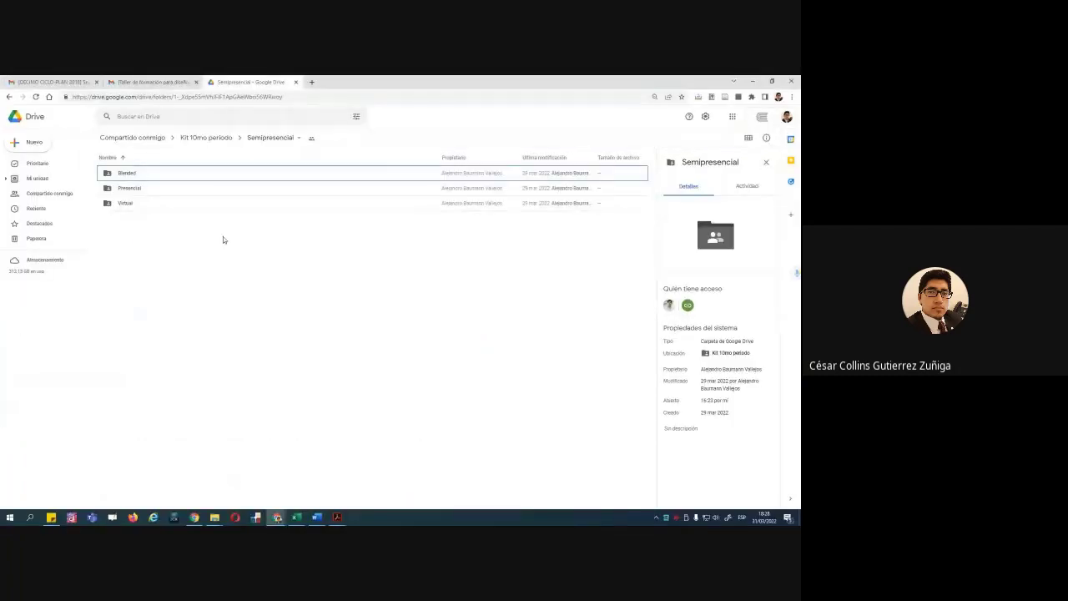
left_click(52, 83)
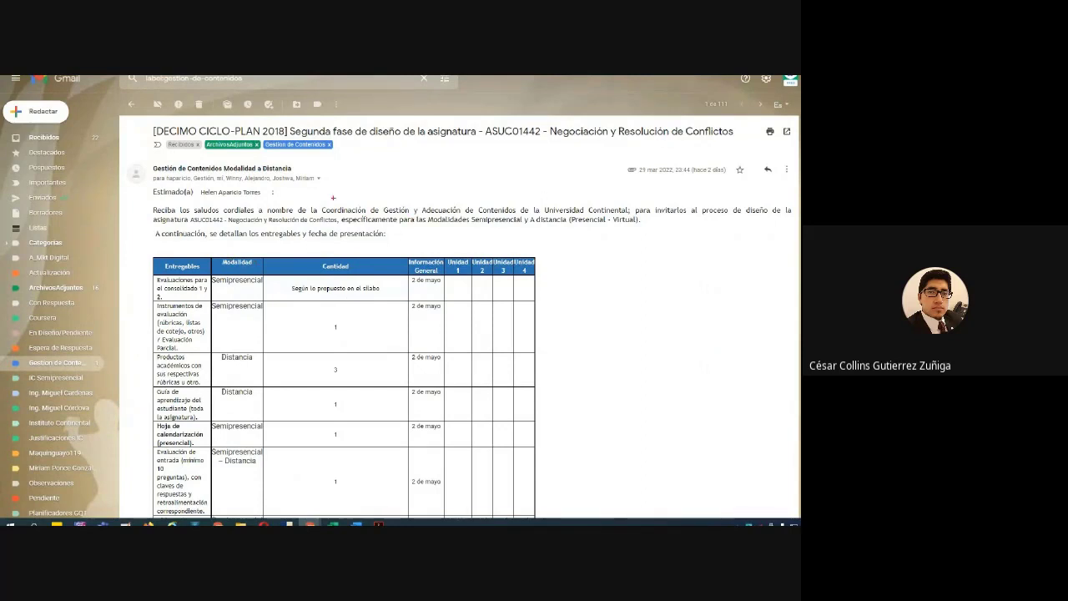
mouse_move(290, 188)
left_mouse_down()
mouse_move(297, 202)
mouse_move(346, 163)
left_mouse_up()
left_click_drag(148, 160, 305, 176)
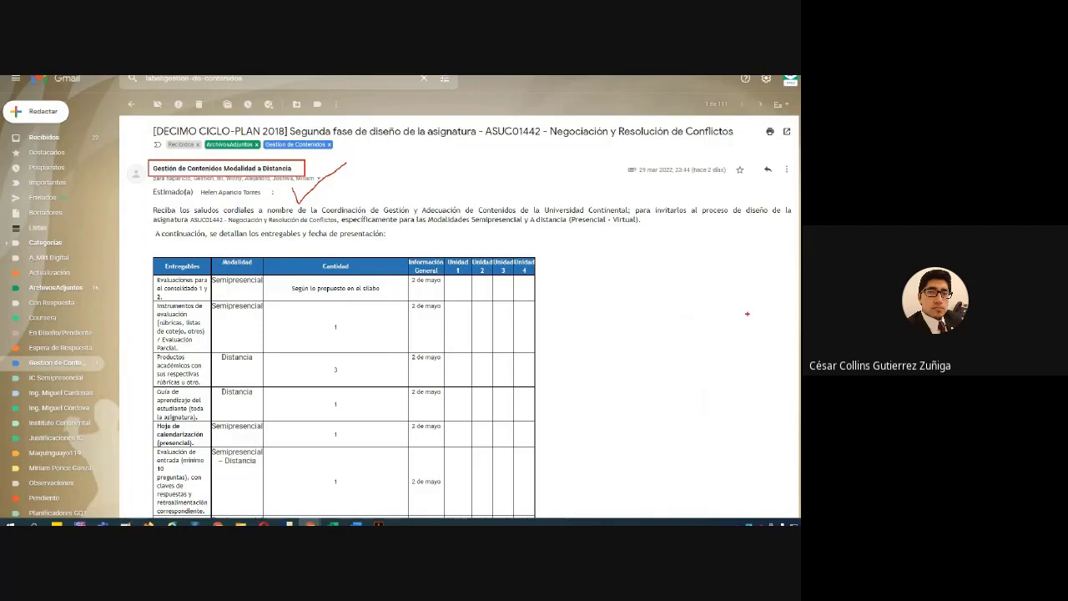
key("Escape")
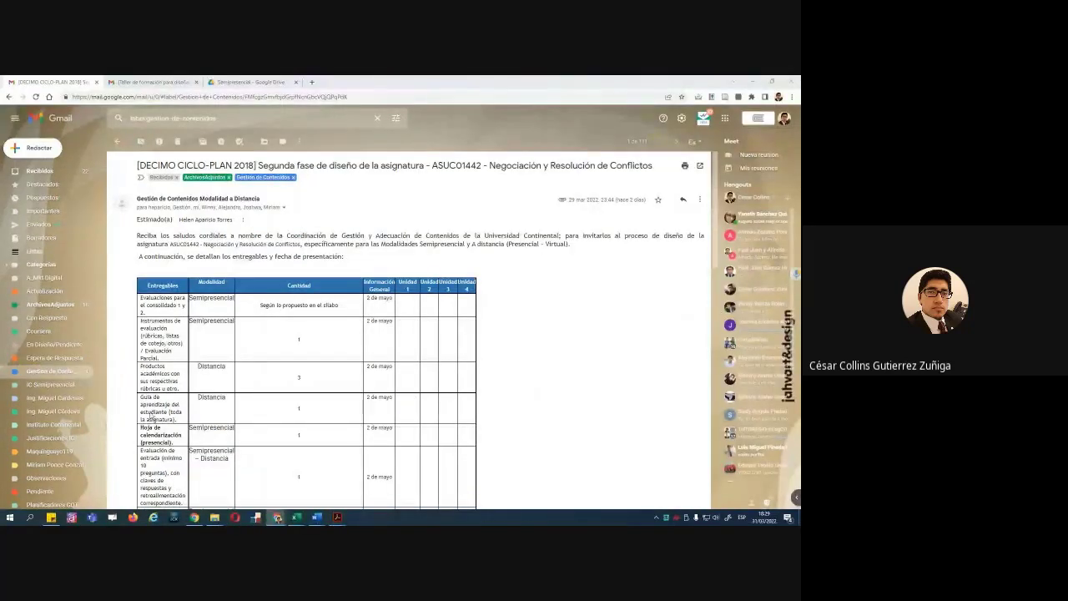
Switch to Acrobat and bring up the Negociación y Resolución de Conflictos syllabus at its Evaluación section
mouse_move(338, 520)
left_click(319, 474)
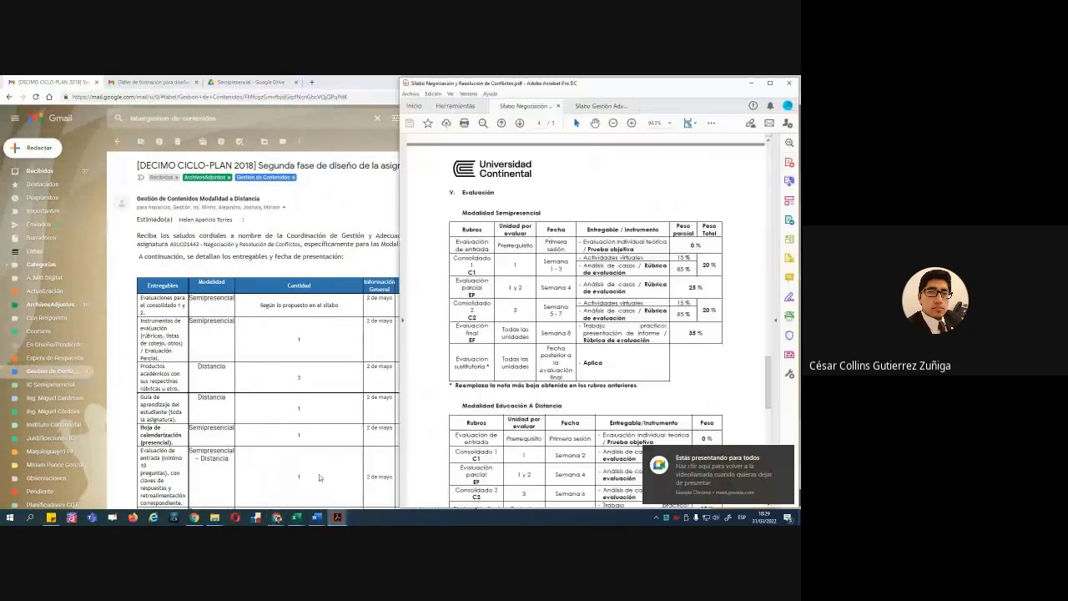